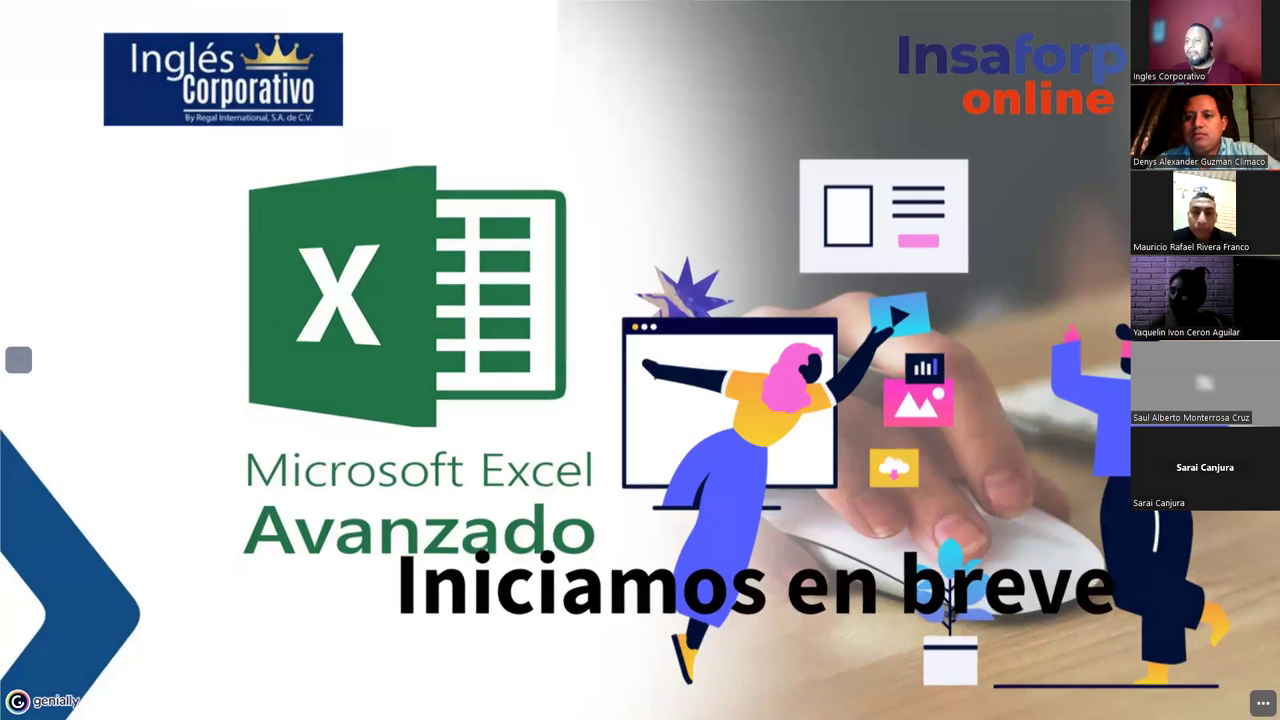
# - Advance past the 'Iniciamos en breve' slide to the CV del Facilitador slide
pyautogui.press('Right')
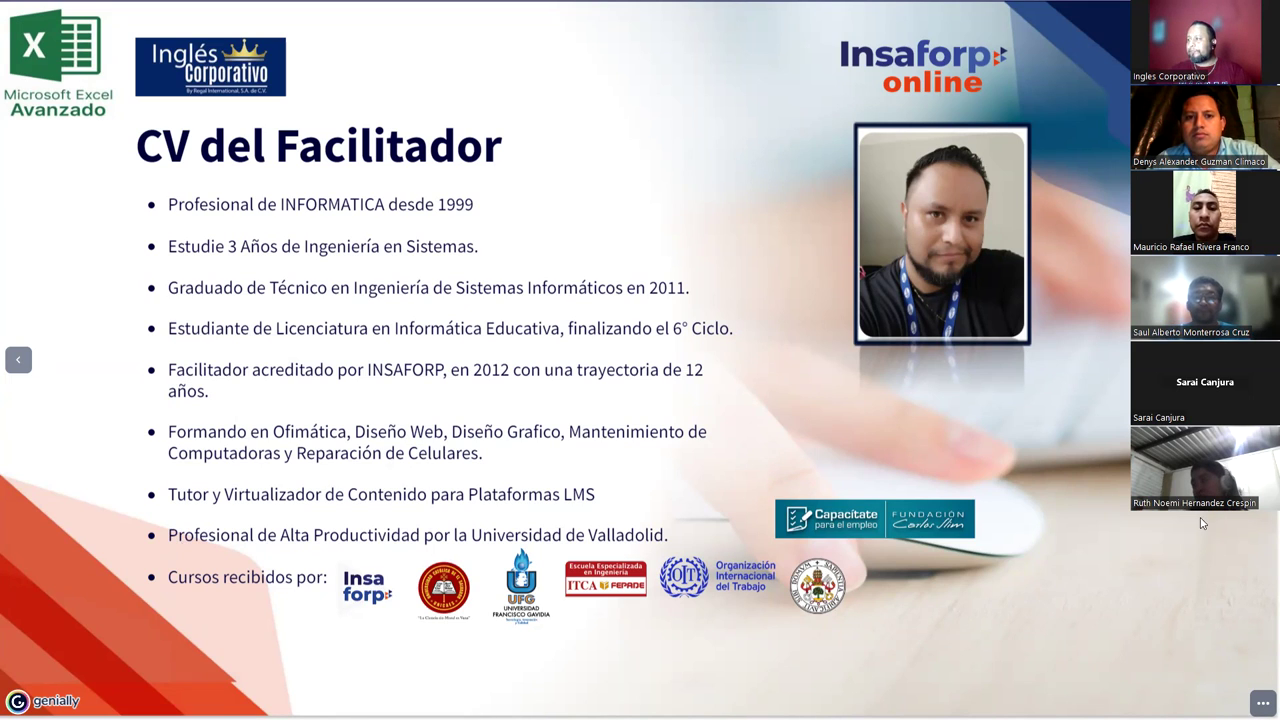
# - Move to the 'Presentación de los Participantes' slide with its four prompts
pyautogui.press('Right')
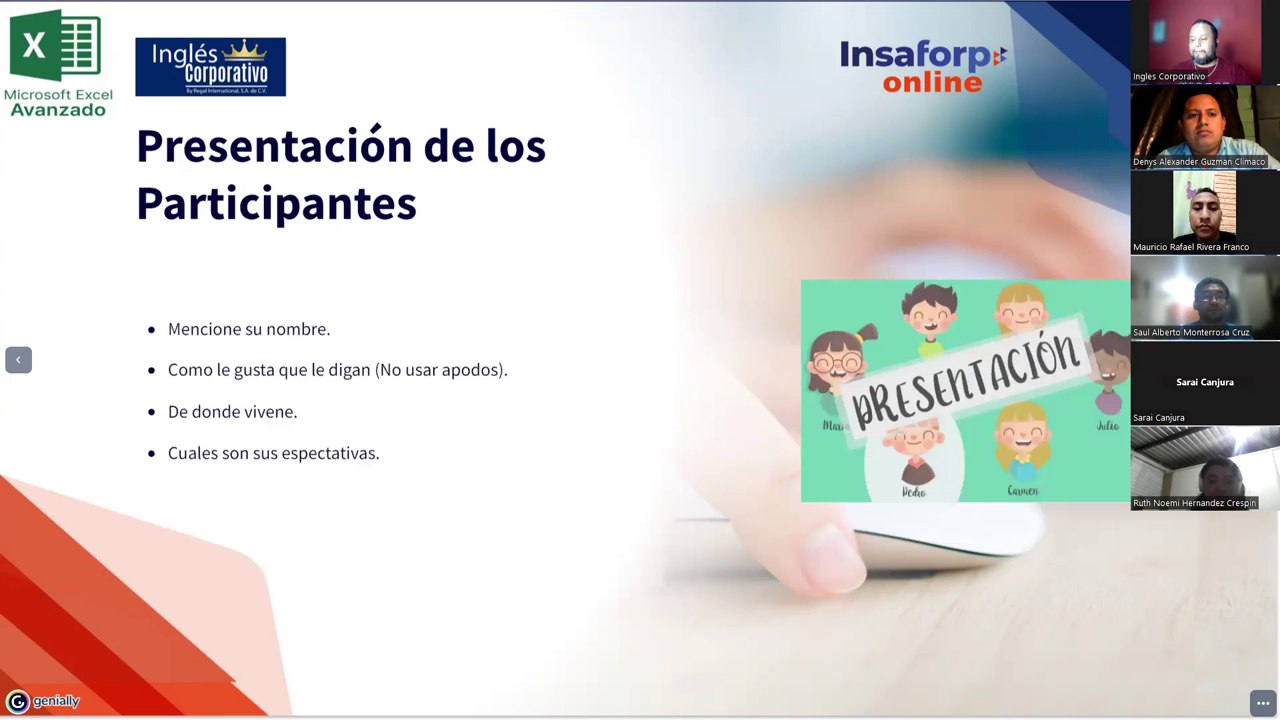
pyautogui.moveTo(640, 46)
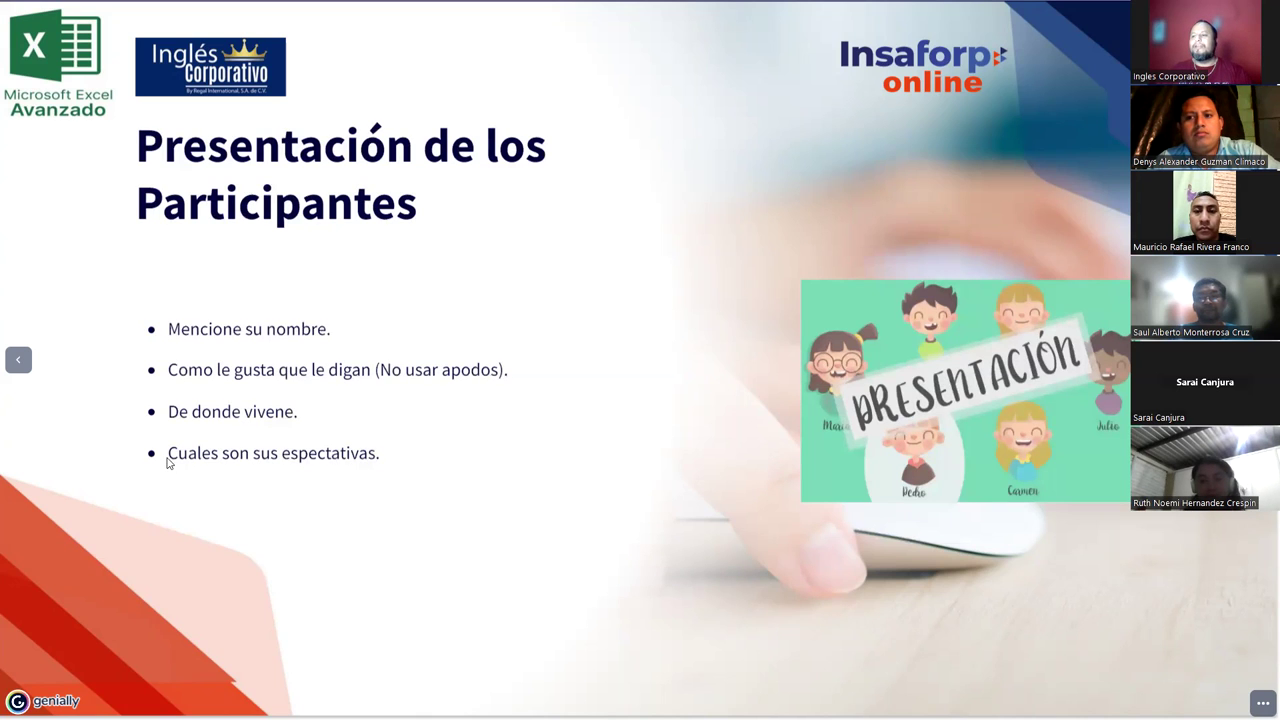
pyautogui.moveTo(170, 457)
pyautogui.mouseDown()
pyautogui.moveTo(409, 468)
pyautogui.moveTo(168, 457)
pyautogui.mouseUp()
pyautogui.click(168, 457)
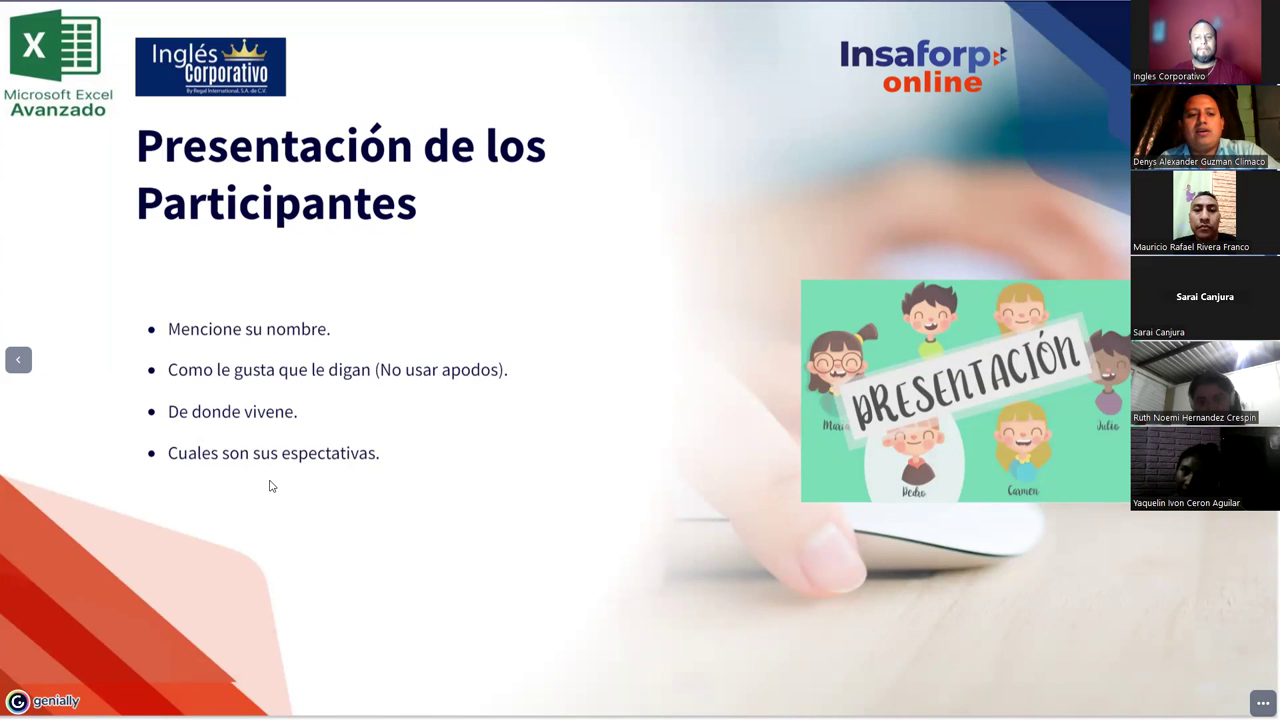
# - Highlight the 'Mencione su nombre.' bullet, then advance to the 'Semana 1 - Función Indirecto' slide
pyautogui.moveTo(168, 330)
pyautogui.mouseDown()
pyautogui.moveTo(305, 337)
pyautogui.moveTo(168, 335)
pyautogui.mouseUp()
pyautogui.click(312, 337)
pyautogui.click(172, 337)
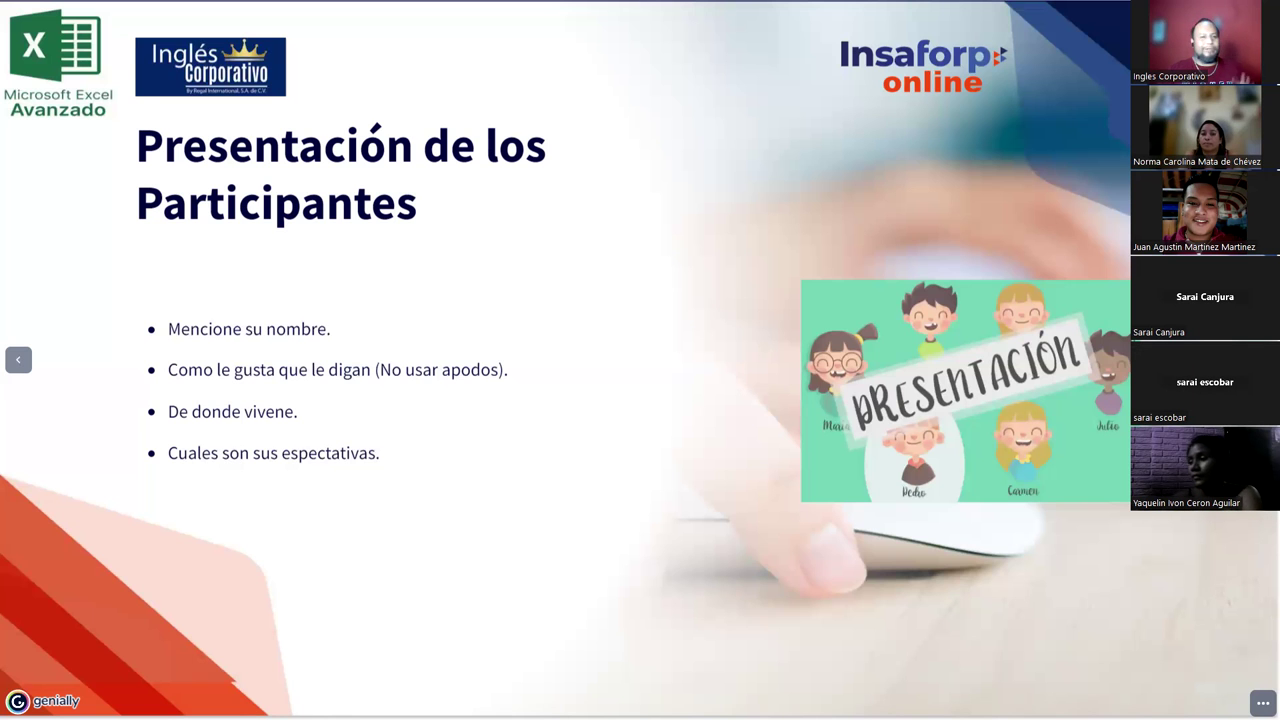
pyautogui.press('Right')
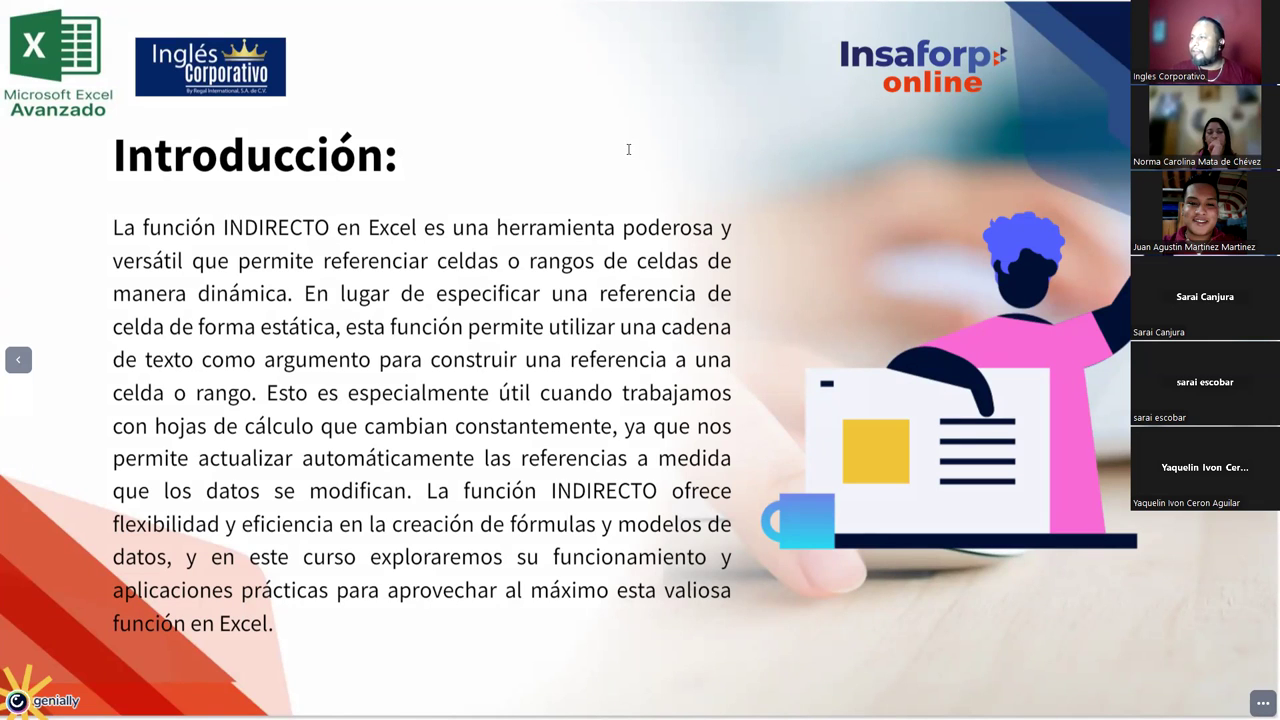
# - Add a note box beside the Introducción title containing A7 and "A"&"7" on two lines
pyautogui.click(628, 149)
pyautogui.write('A7')
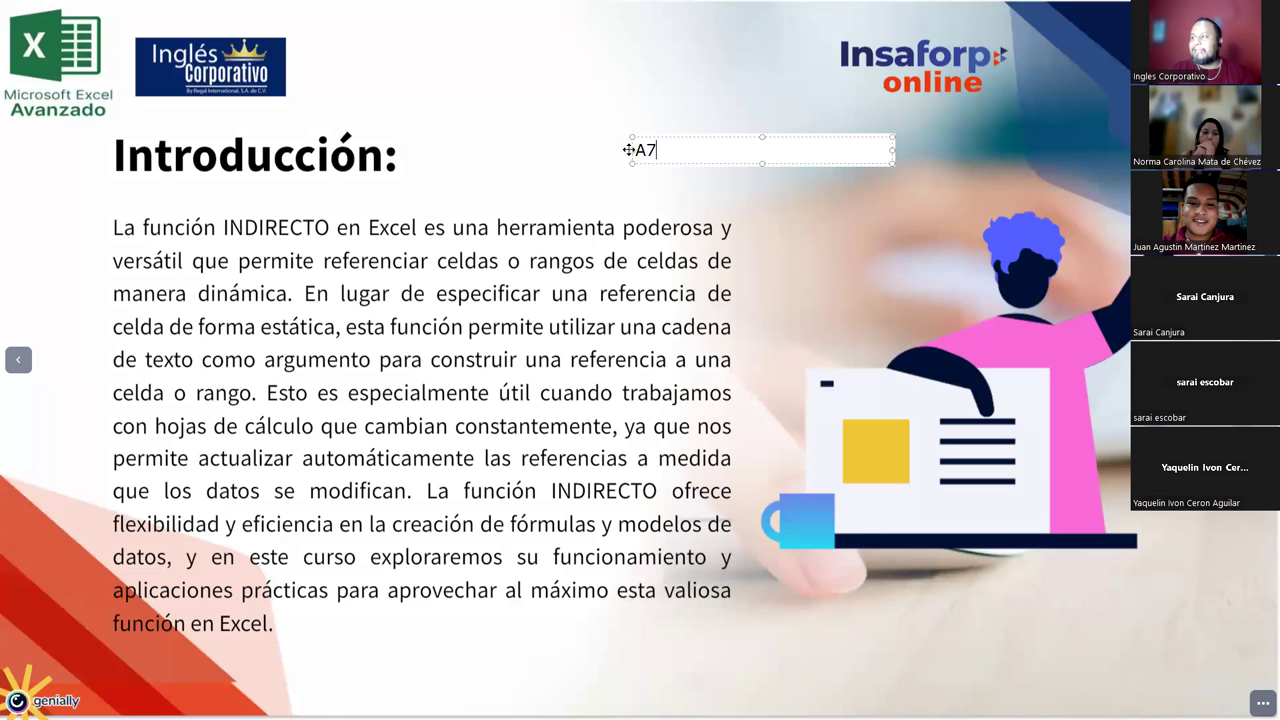
pyautogui.press('Return')
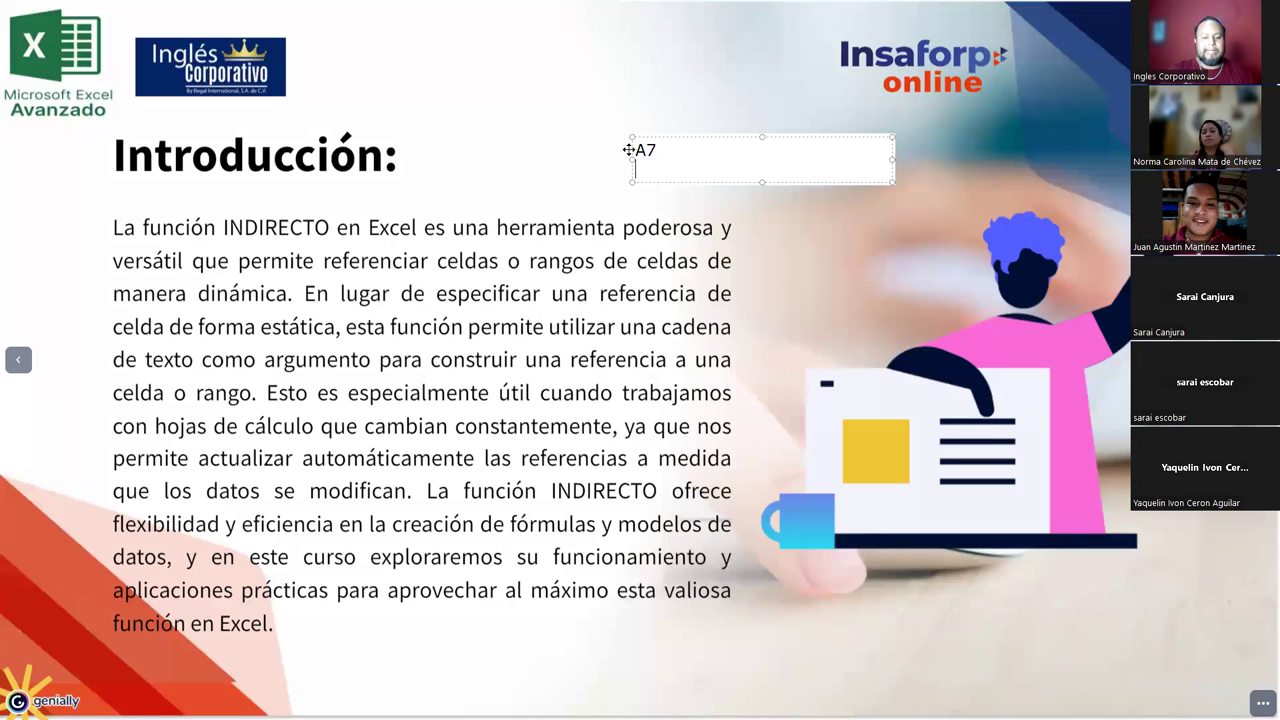
pyautogui.write('"')
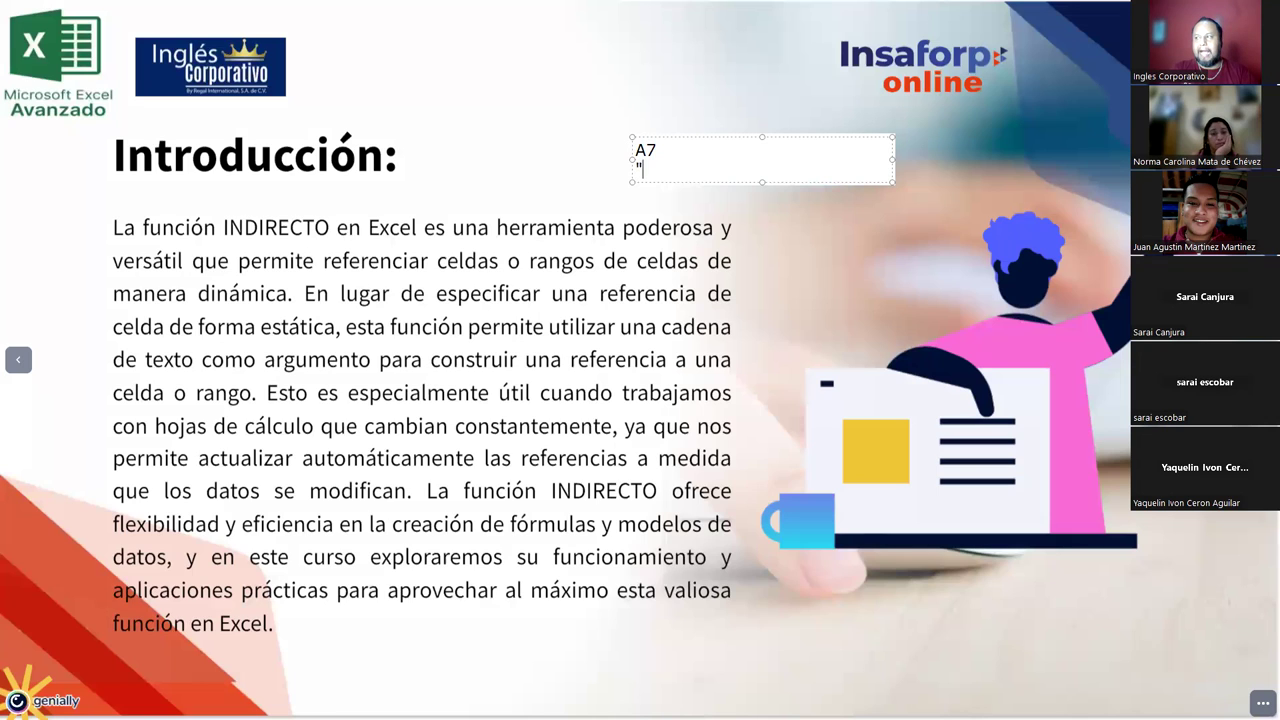
pyautogui.write('A')
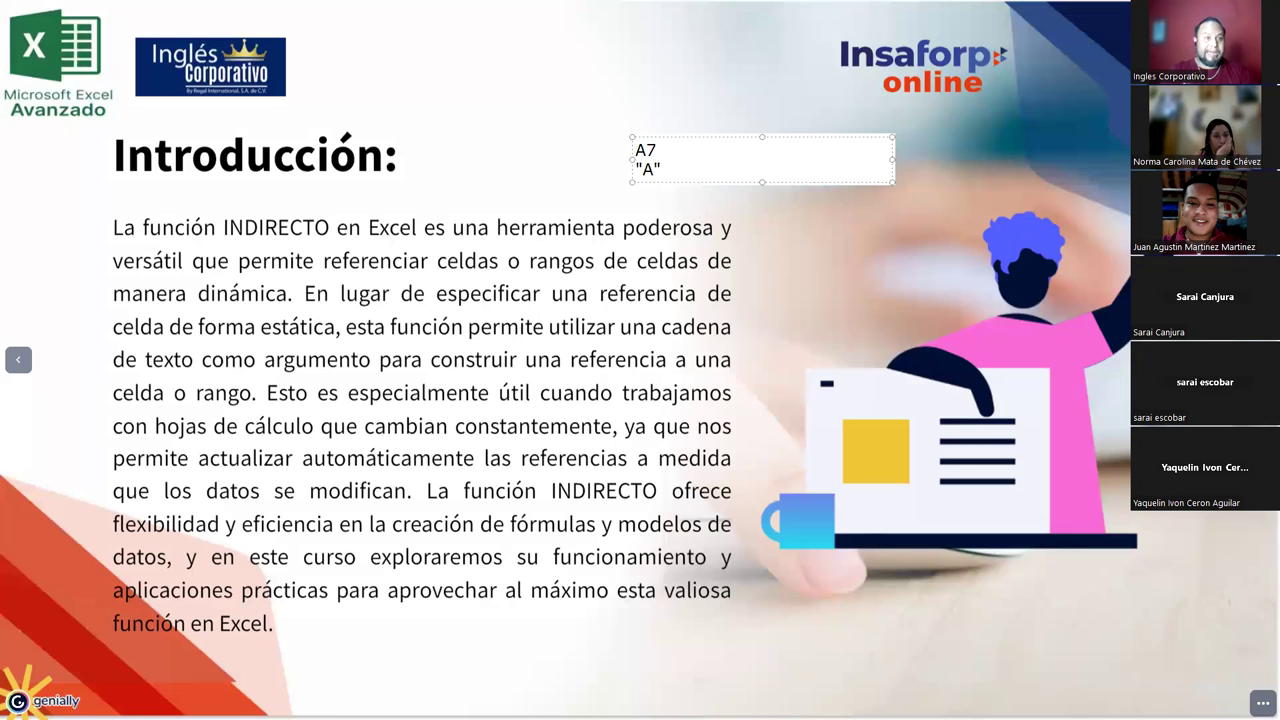
pyautogui.write('&7')
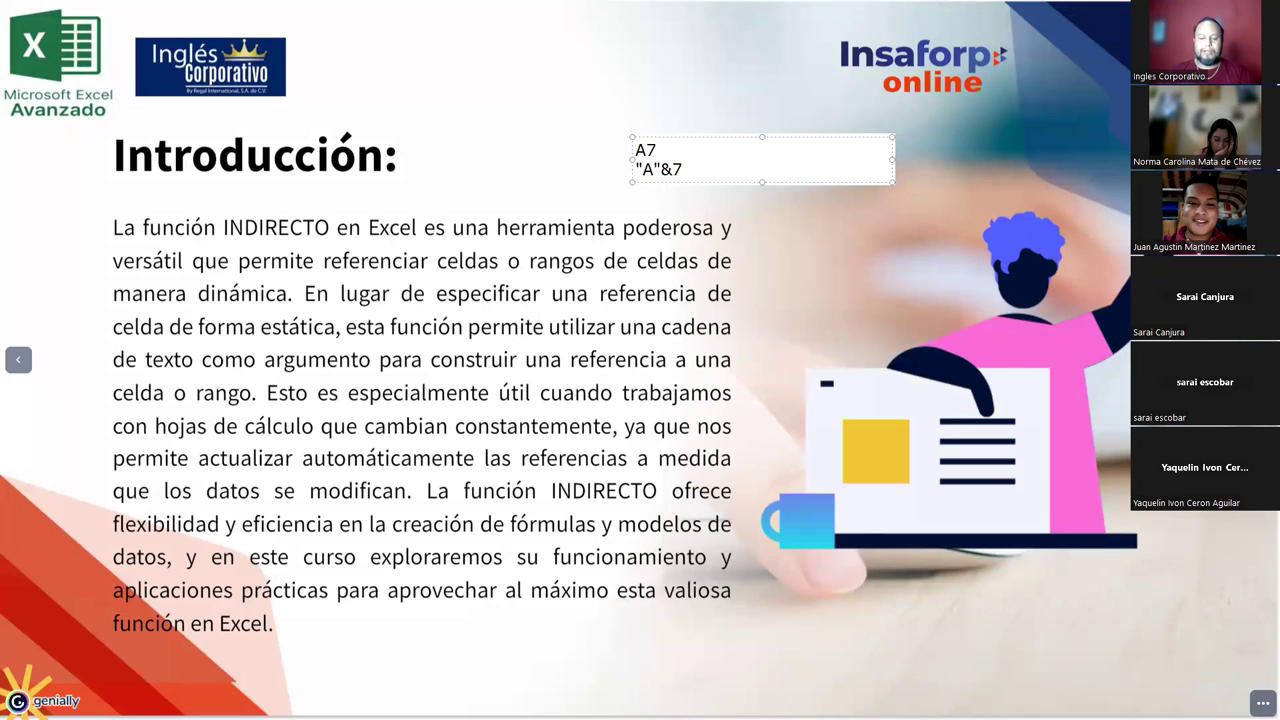
pyautogui.press('BackSpace')
pyautogui.write('"7"')
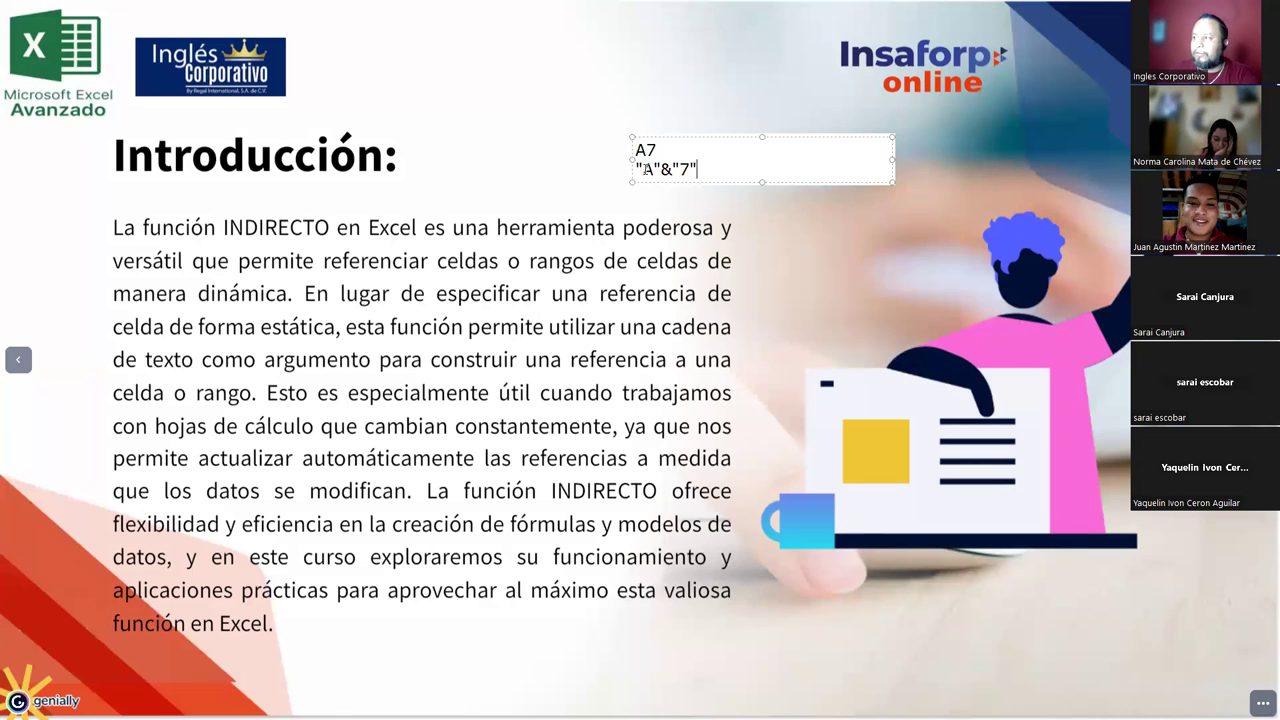
# - Insert a blank line between A7 and "A"&"7", then delete the note box
pyautogui.moveTo(643, 166); pyautogui.dragTo(704, 167)
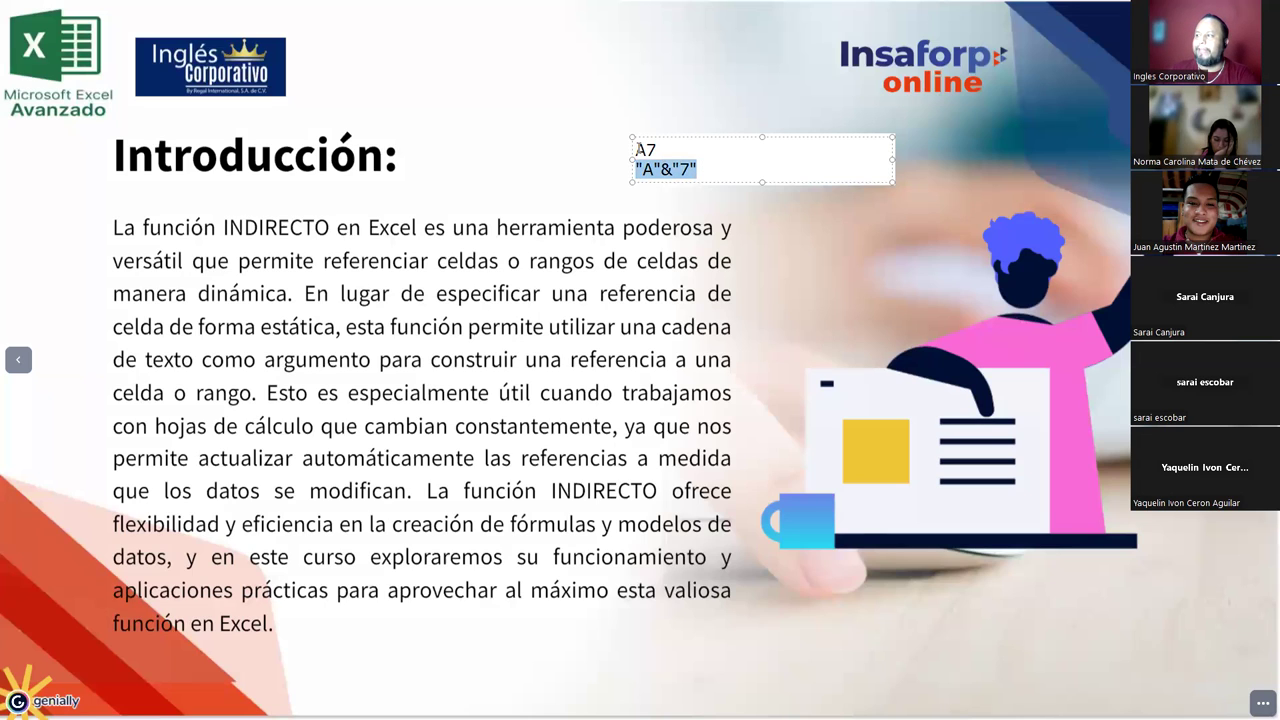
pyautogui.moveTo(636, 150); pyautogui.dragTo(661, 152)
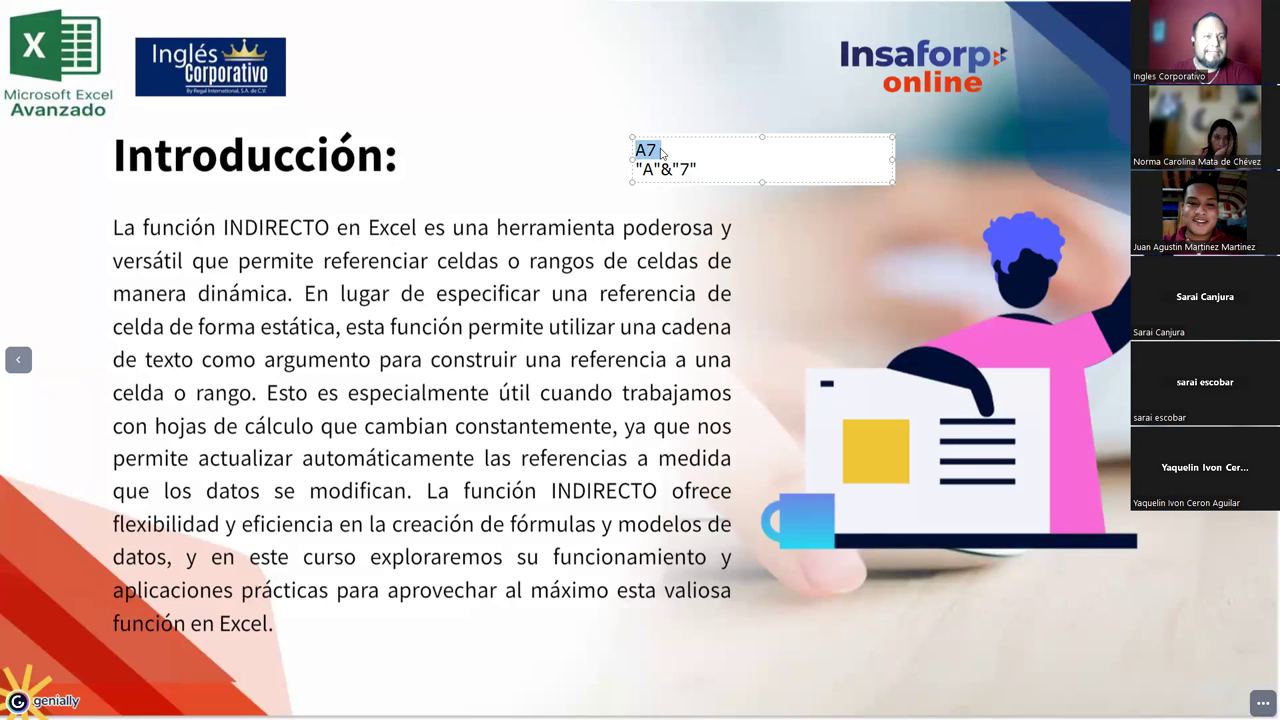
pyautogui.click(661, 150)
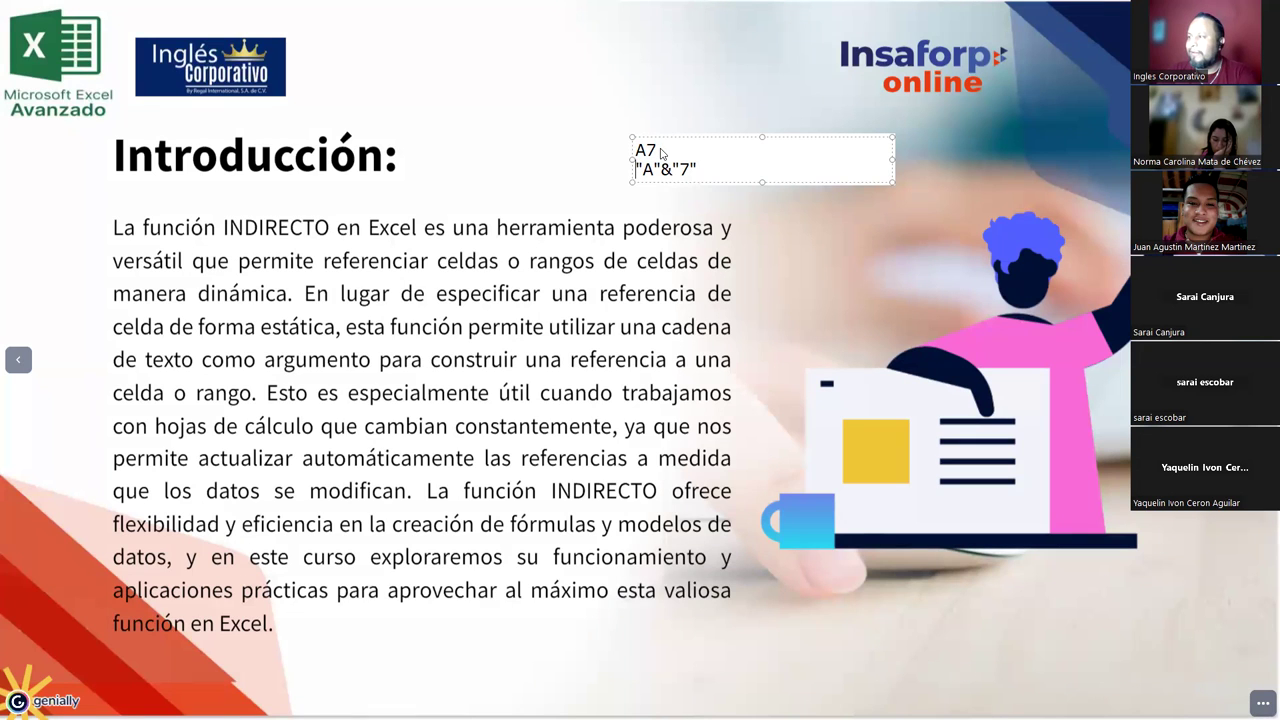
pyautogui.press('Return')
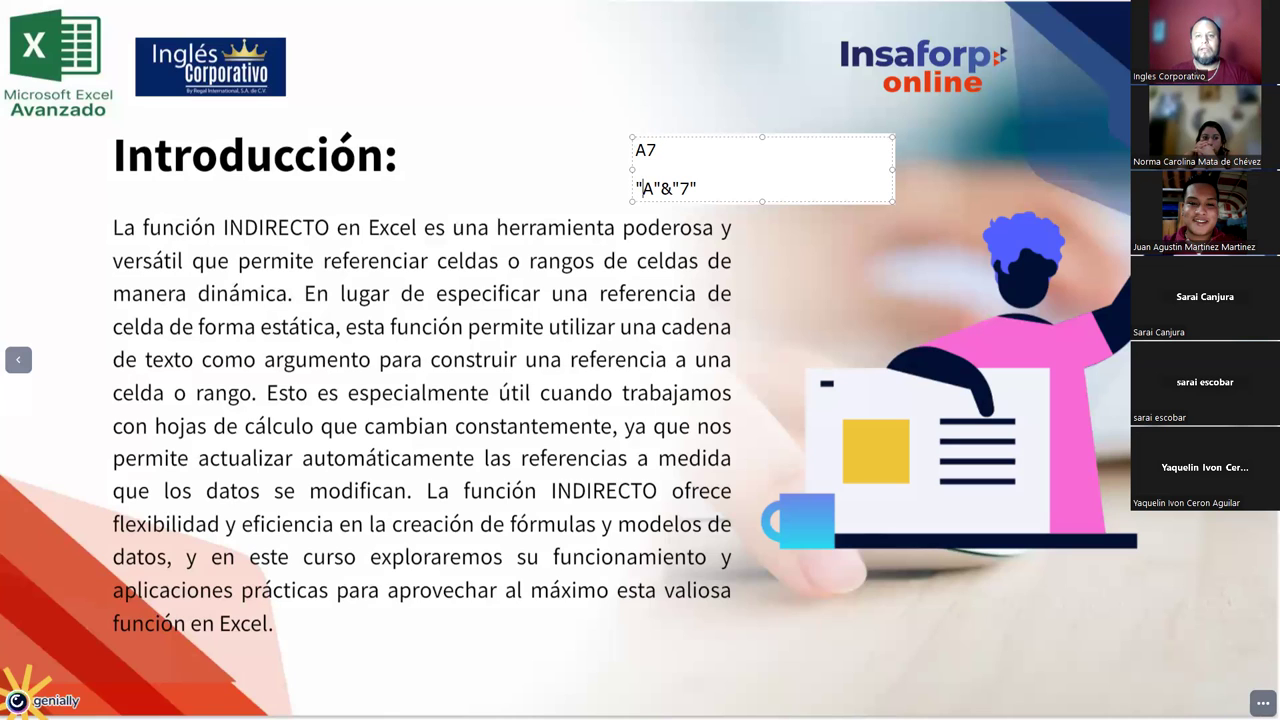
pyautogui.press('Delete')
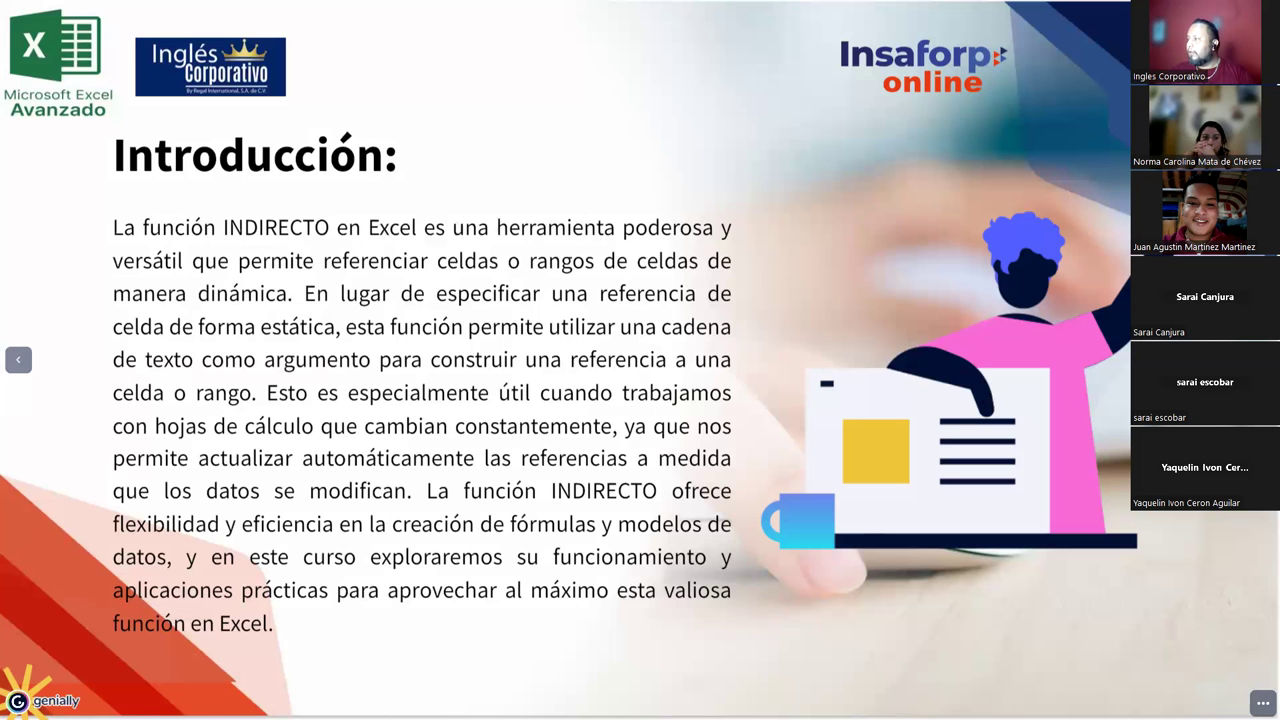
# - Advance past the letter-and-number slide to the SINTAXIS DE LA FUNCIÓN INDIRECTO slide
pyautogui.press('Right')
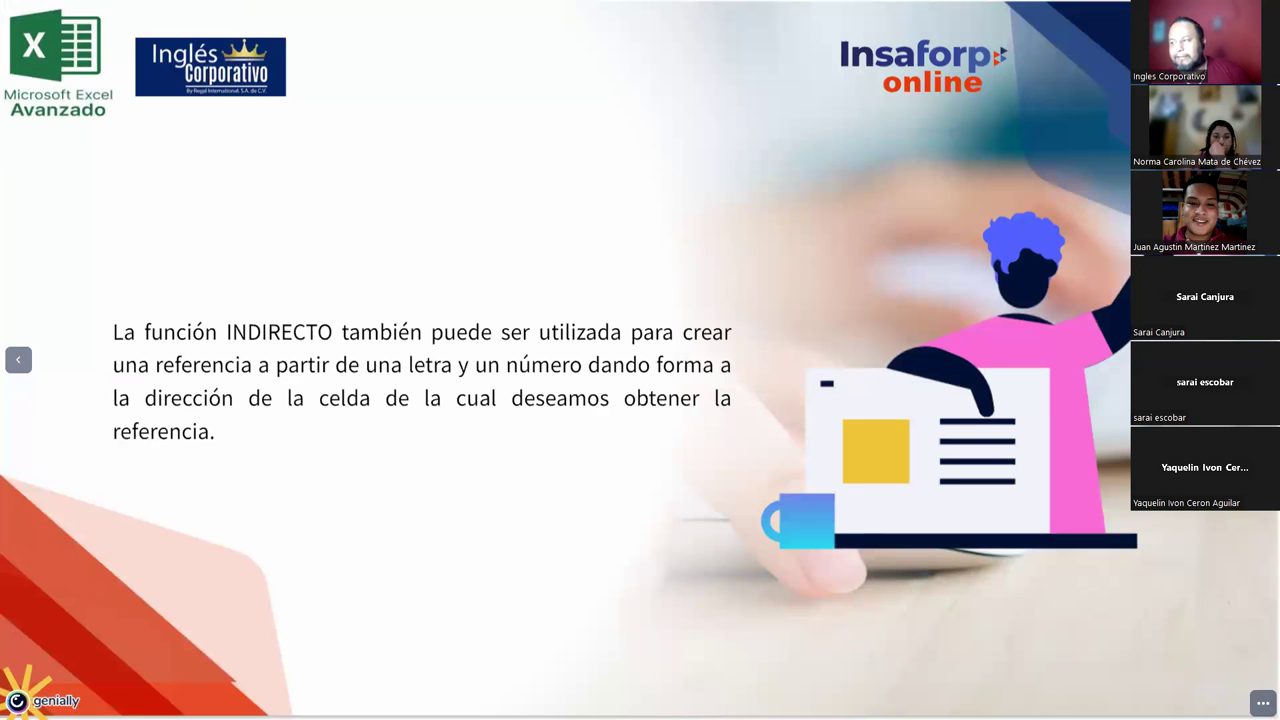
pyautogui.press('Right')
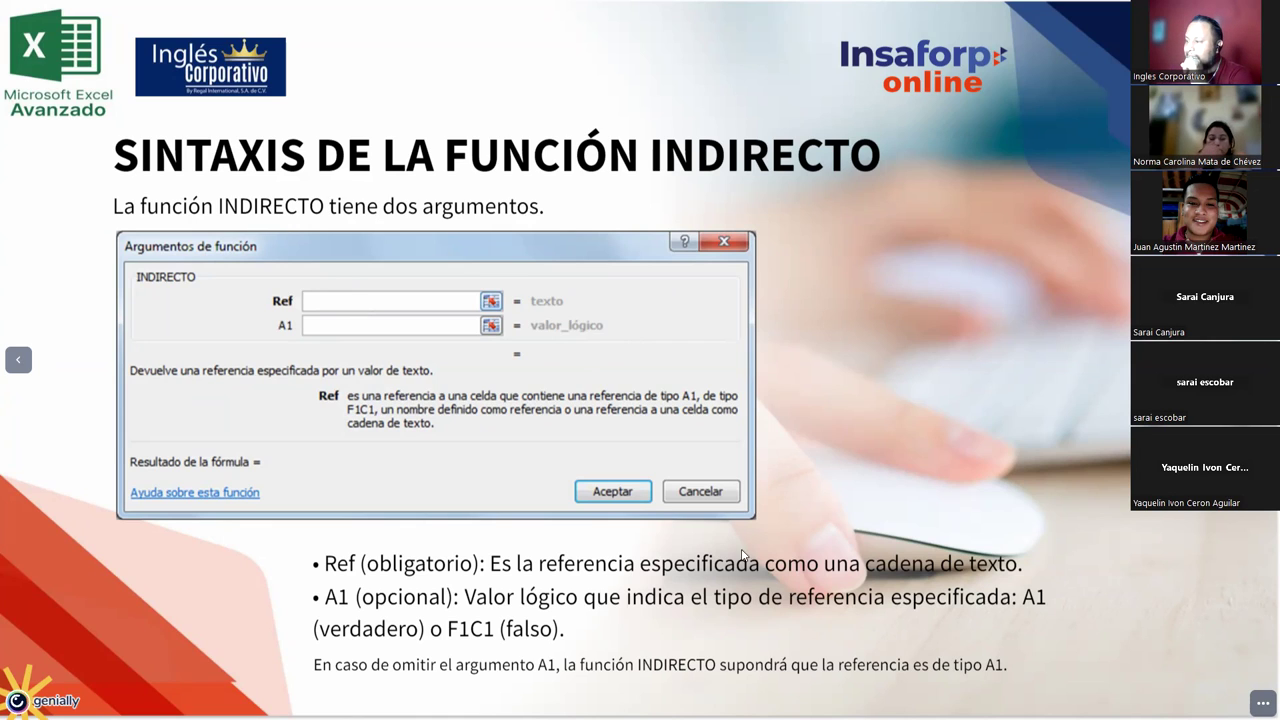
# - Highlight 'cadena de texto', 'A1 (opcional)', A1, verdadero and F1C1 in the argument bullets
pyautogui.moveTo(866, 566); pyautogui.dragTo(1030, 572)
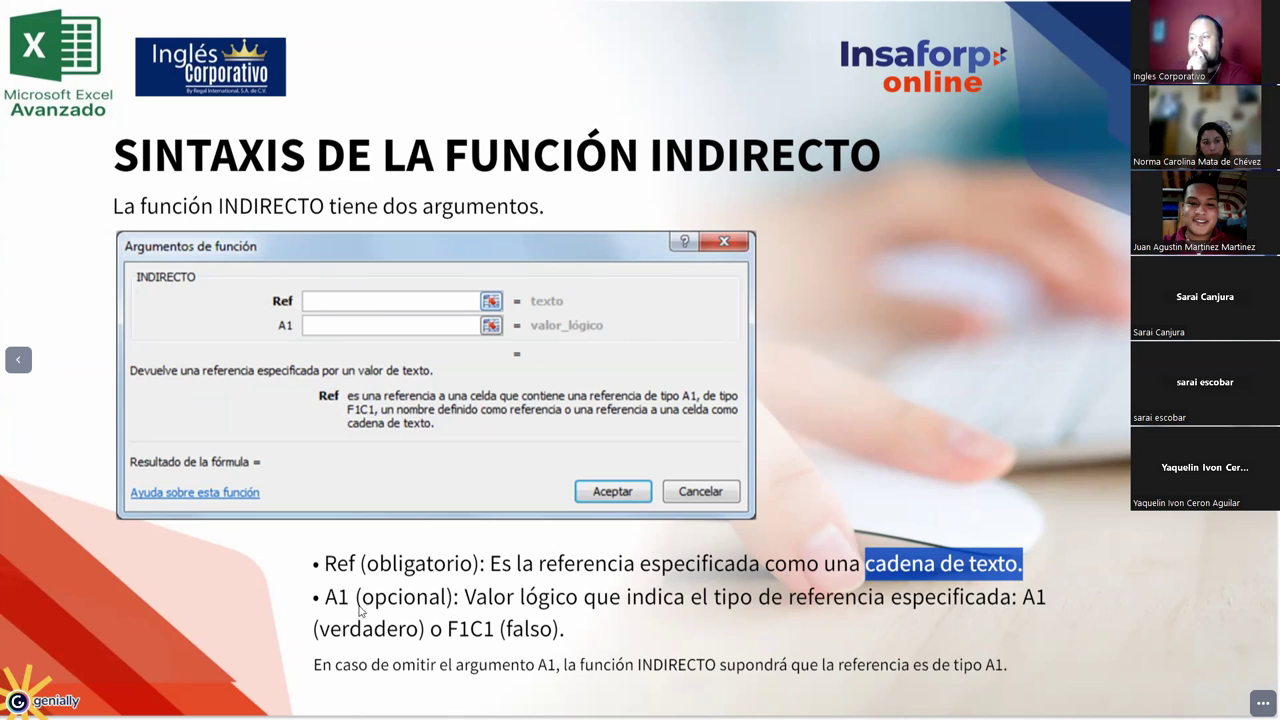
pyautogui.moveTo(326, 606); pyautogui.dragTo(455, 612)
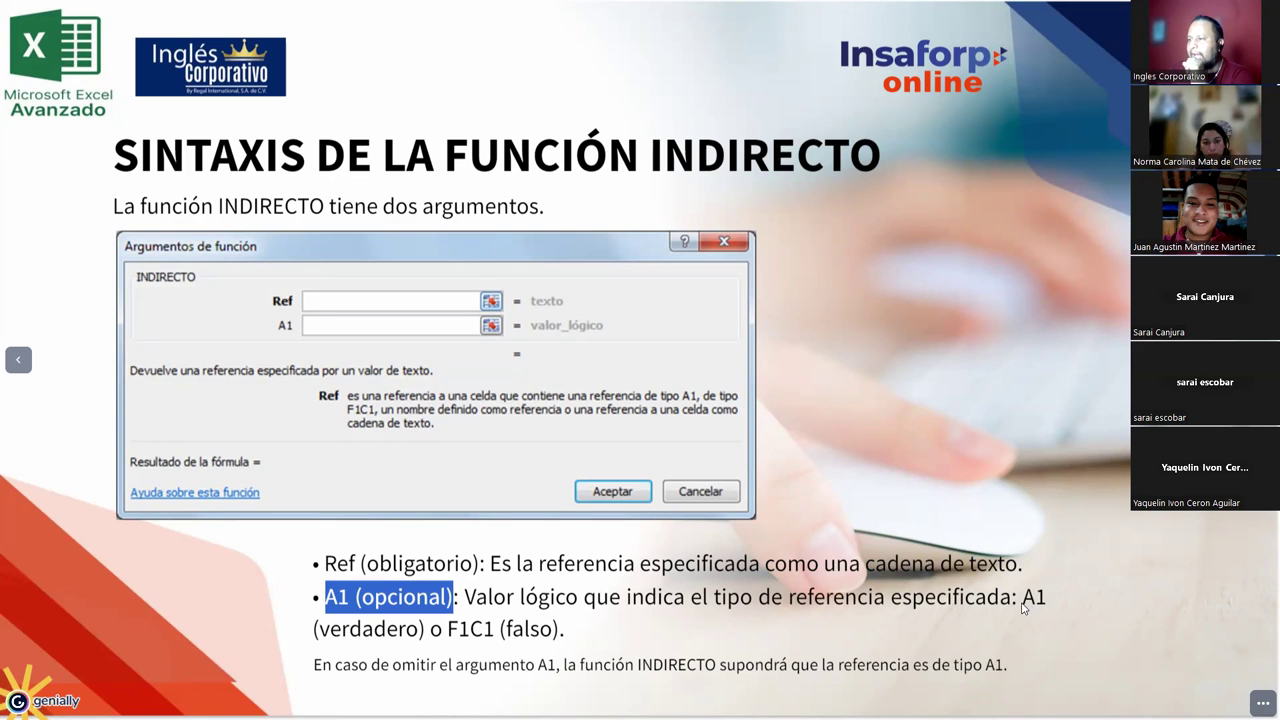
pyautogui.moveTo(1022, 604); pyautogui.dragTo(1048, 606)
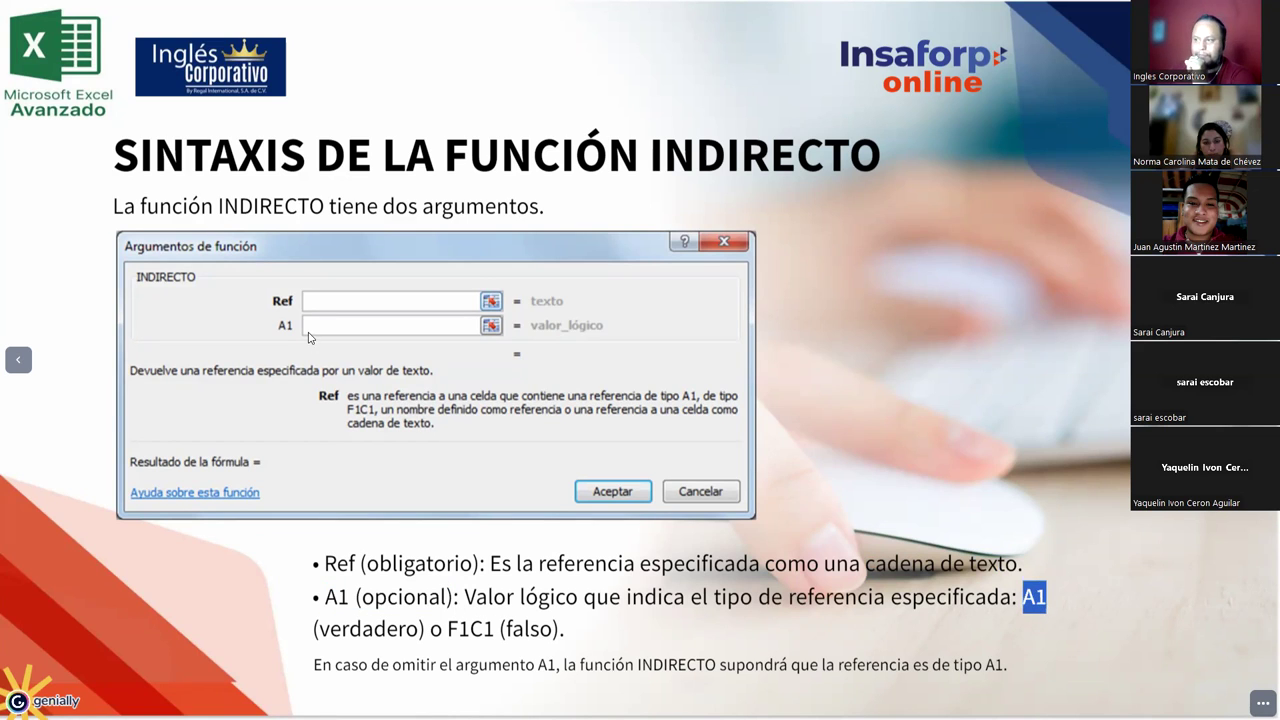
pyautogui.doubleClick(364, 636)
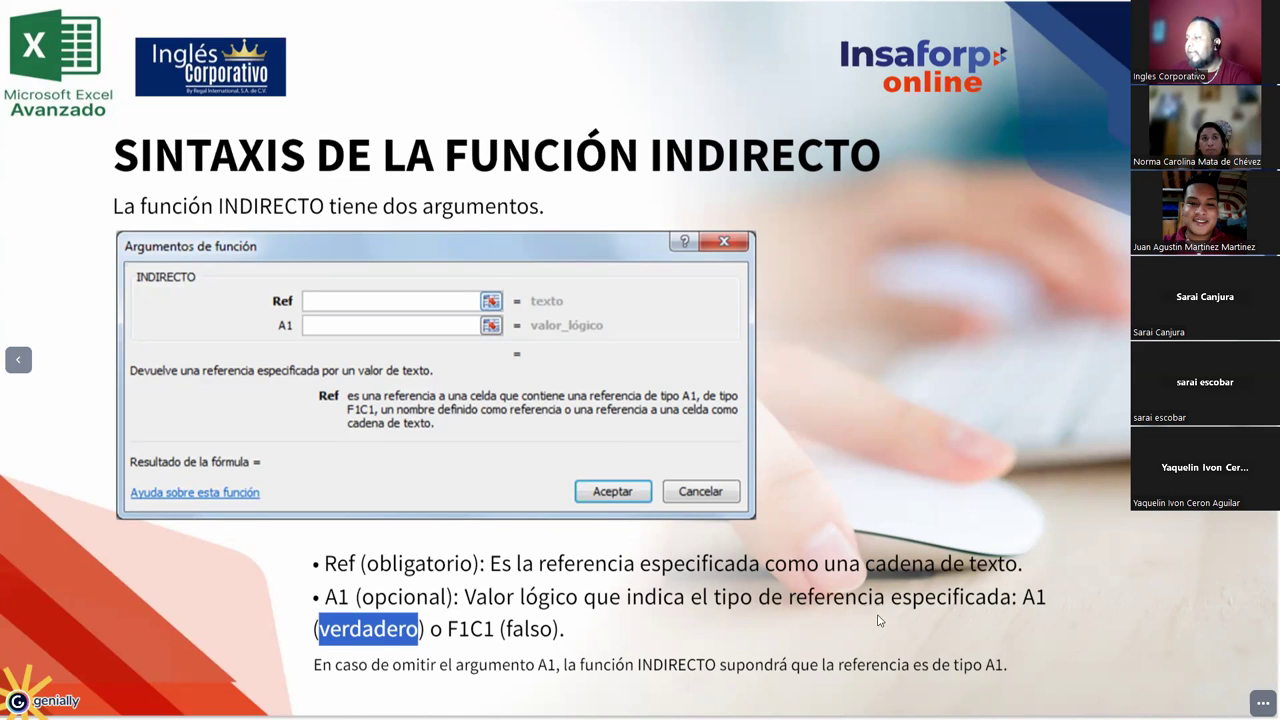
pyautogui.moveTo(447, 629); pyautogui.dragTo(494, 629)
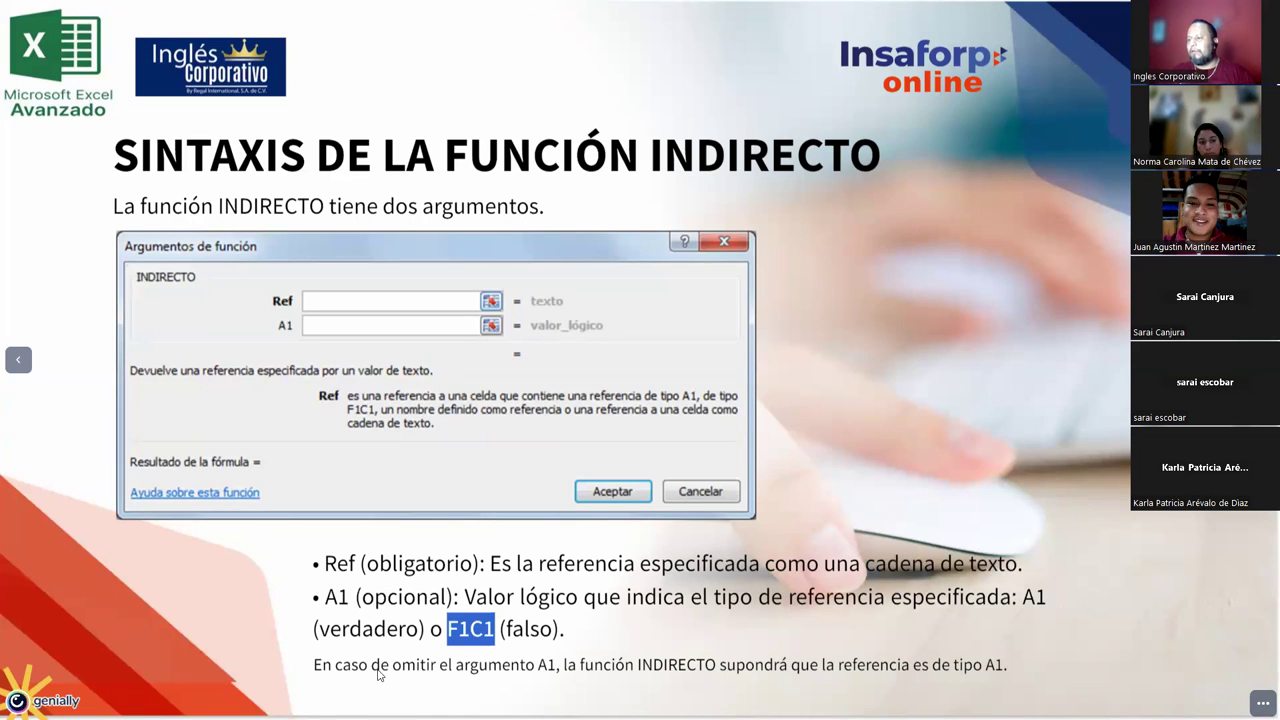
# - Highlight A1 and verdadero in the note, then go to the 'Bloquear referencia a una celda' slide
pyautogui.doubleClick(543, 666)
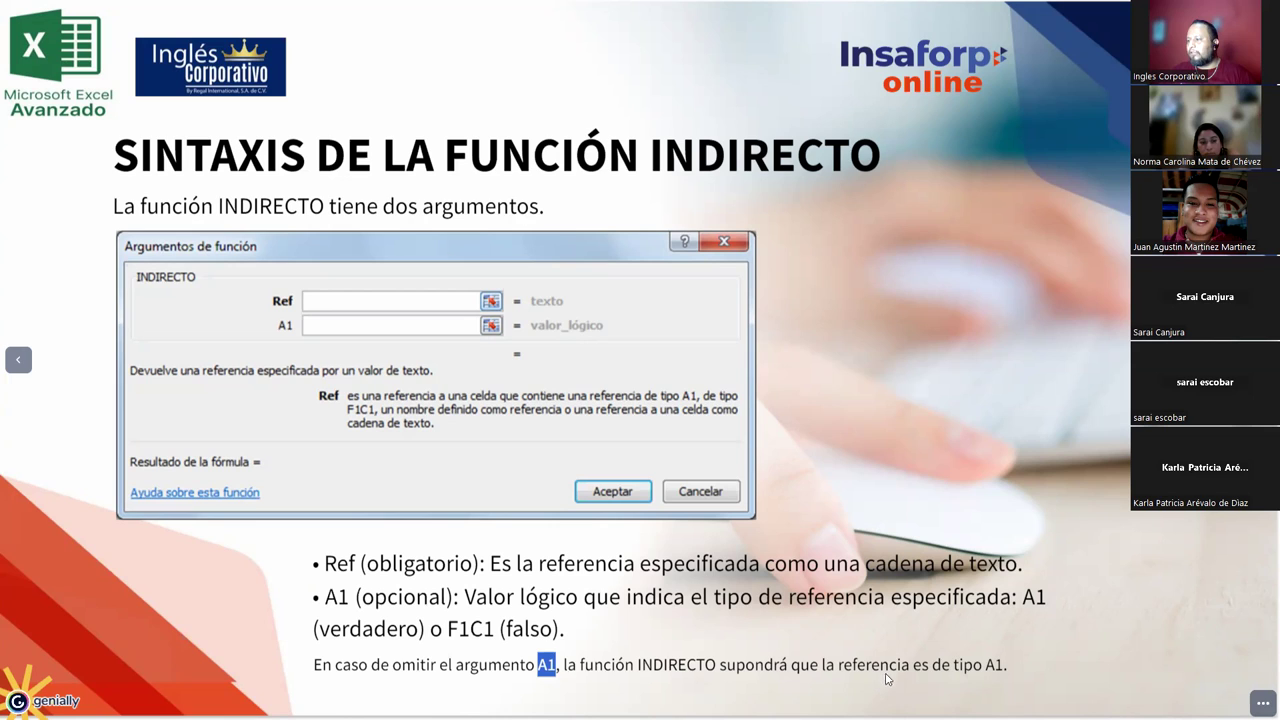
pyautogui.doubleClick(994, 666)
pyautogui.doubleClick(345, 642)
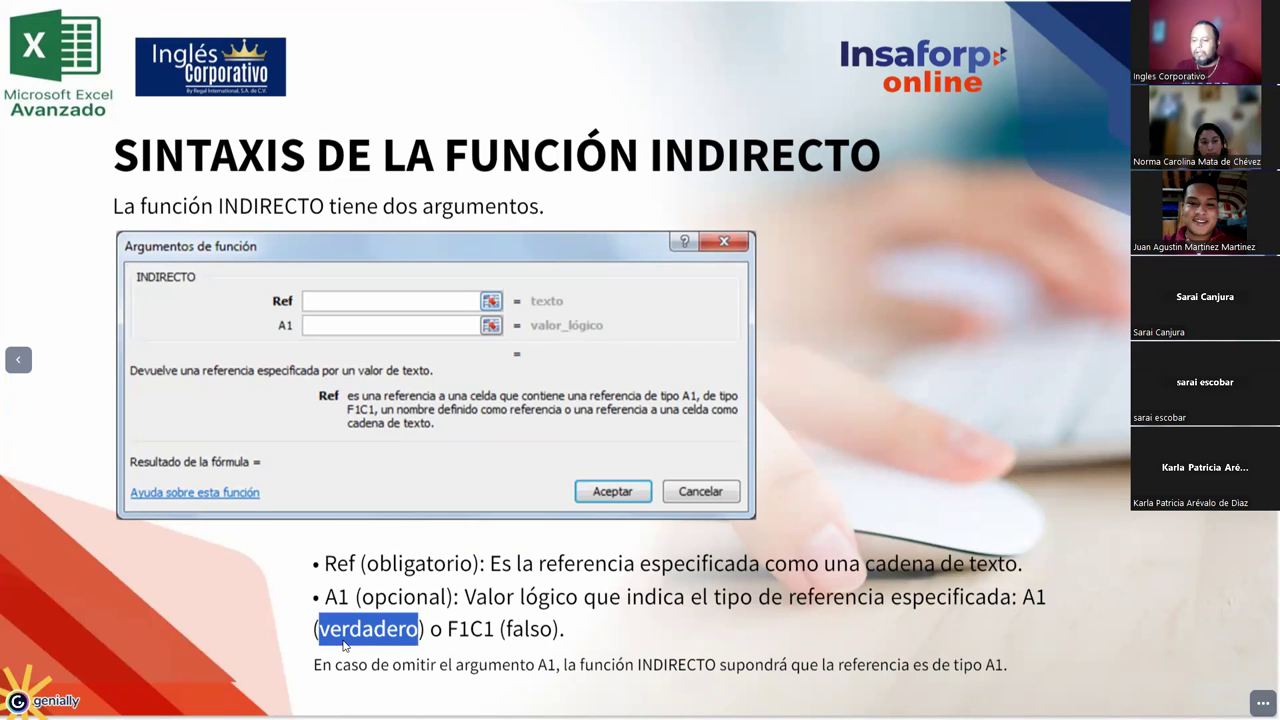
pyautogui.press('Right')
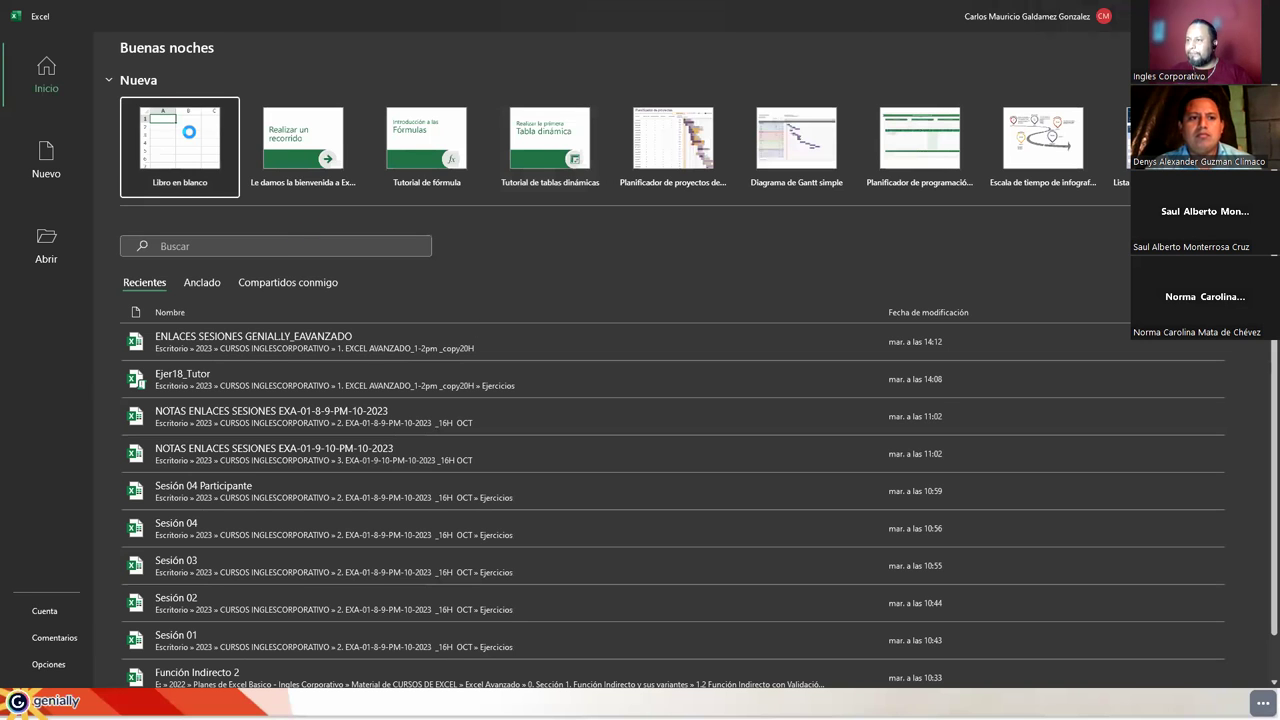
# - Open a blank Excel workbook and enter 500 in cell A5
pyautogui.click(178, 145)
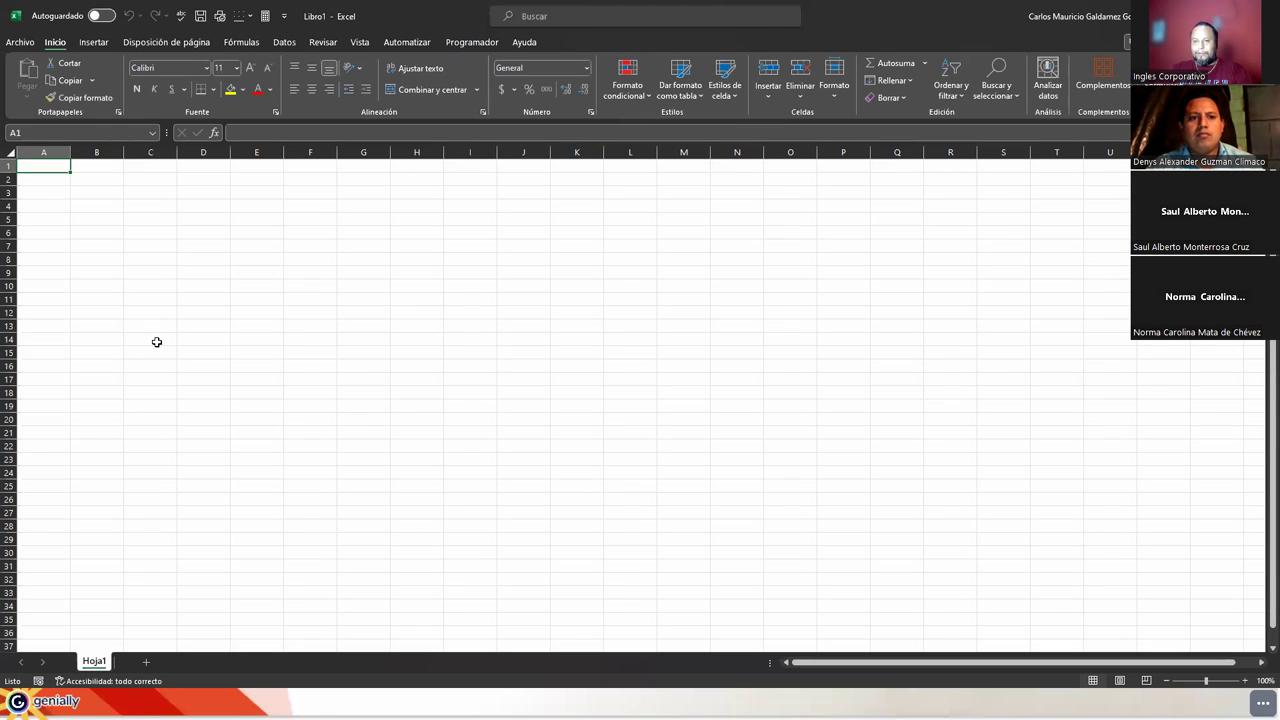
pyautogui.keyDown('ctrl'); pyautogui.scroll(6, 156, 342); pyautogui.keyUp('ctrl')
pyautogui.click(51, 284)
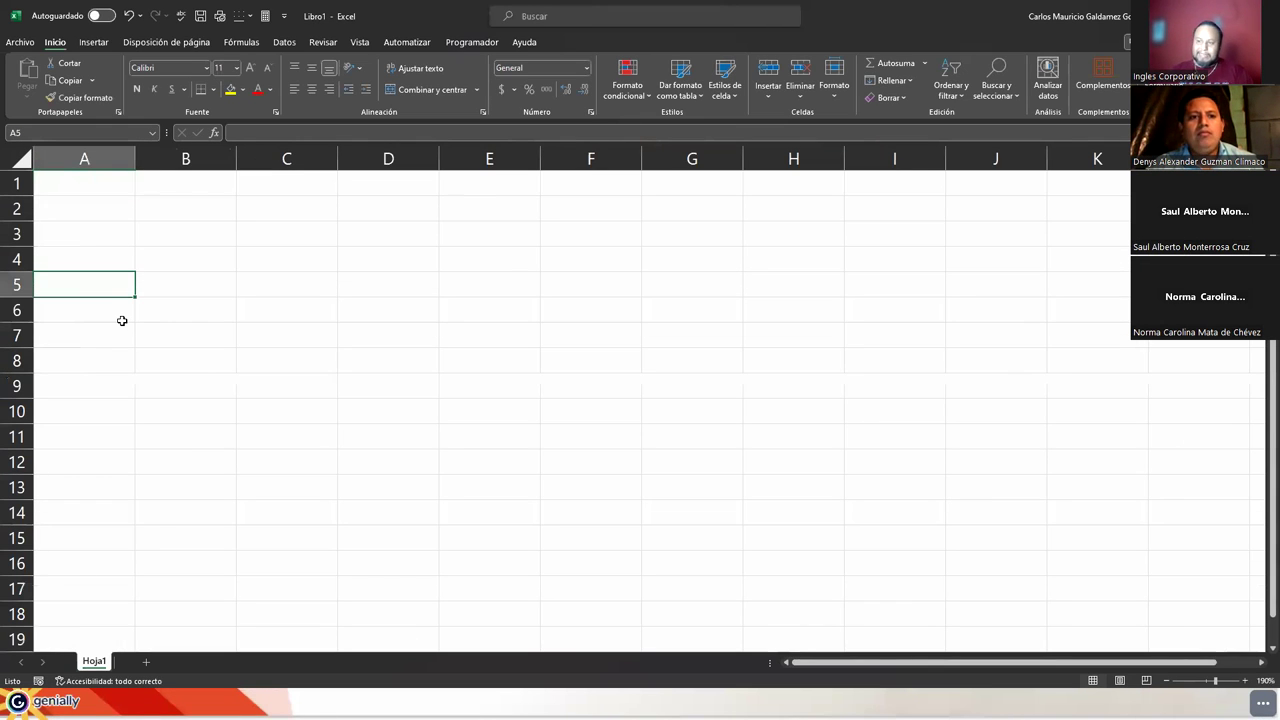
pyautogui.write('500')
pyautogui.press('Return')
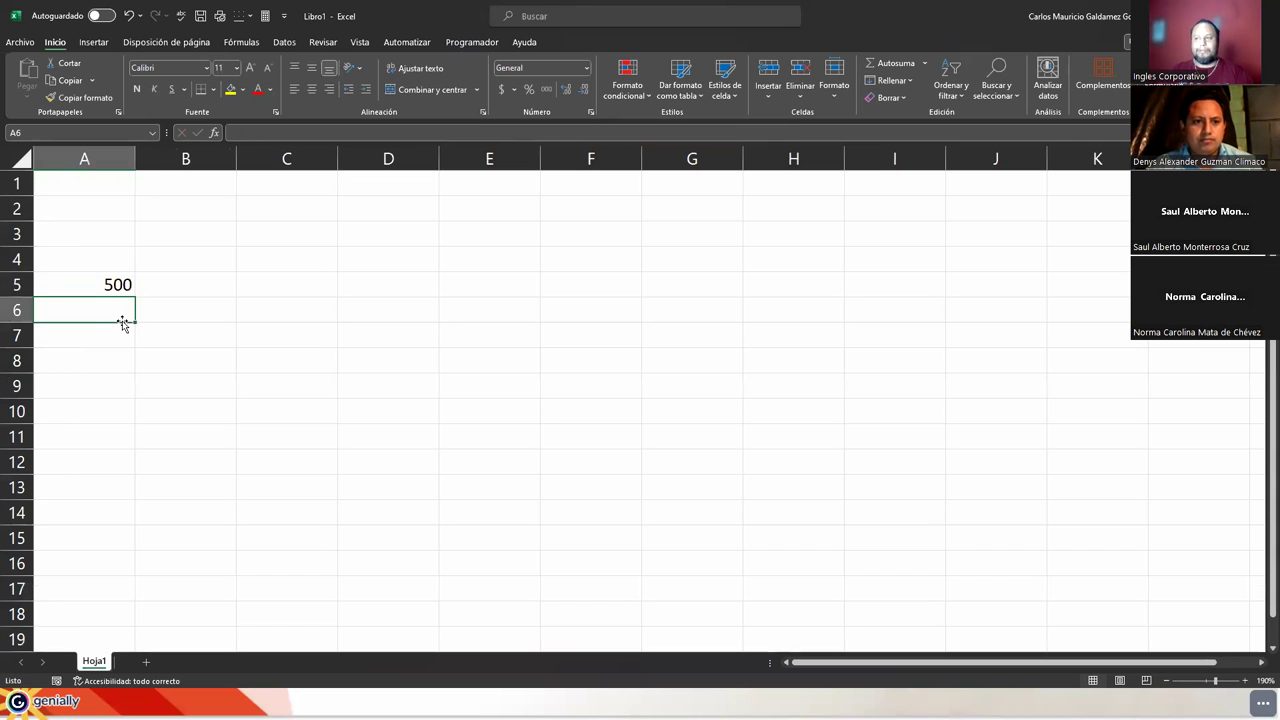
# - Enter the formula =A5 in cell C1
pyautogui.press('Right')
pyautogui.press('Right')
pyautogui.press('Up')
pyautogui.press('Up')
pyautogui.press('Up')
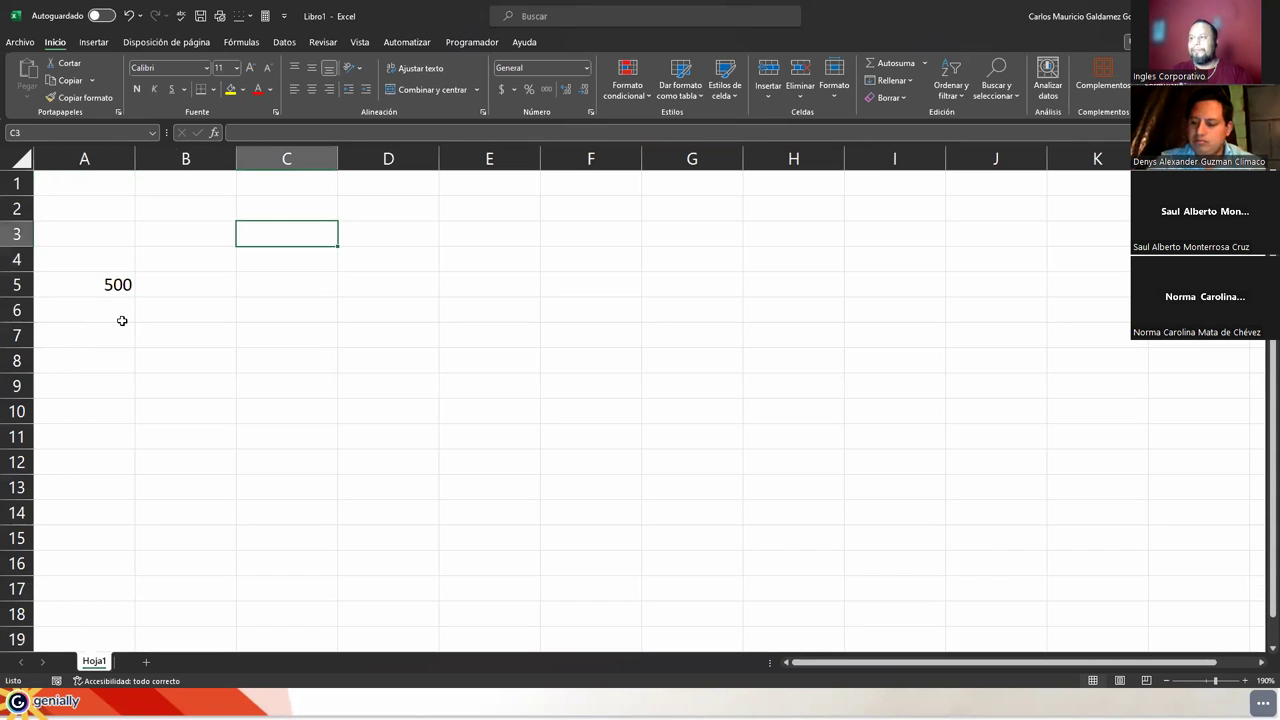
pyautogui.press('Up')
pyautogui.press('Up')
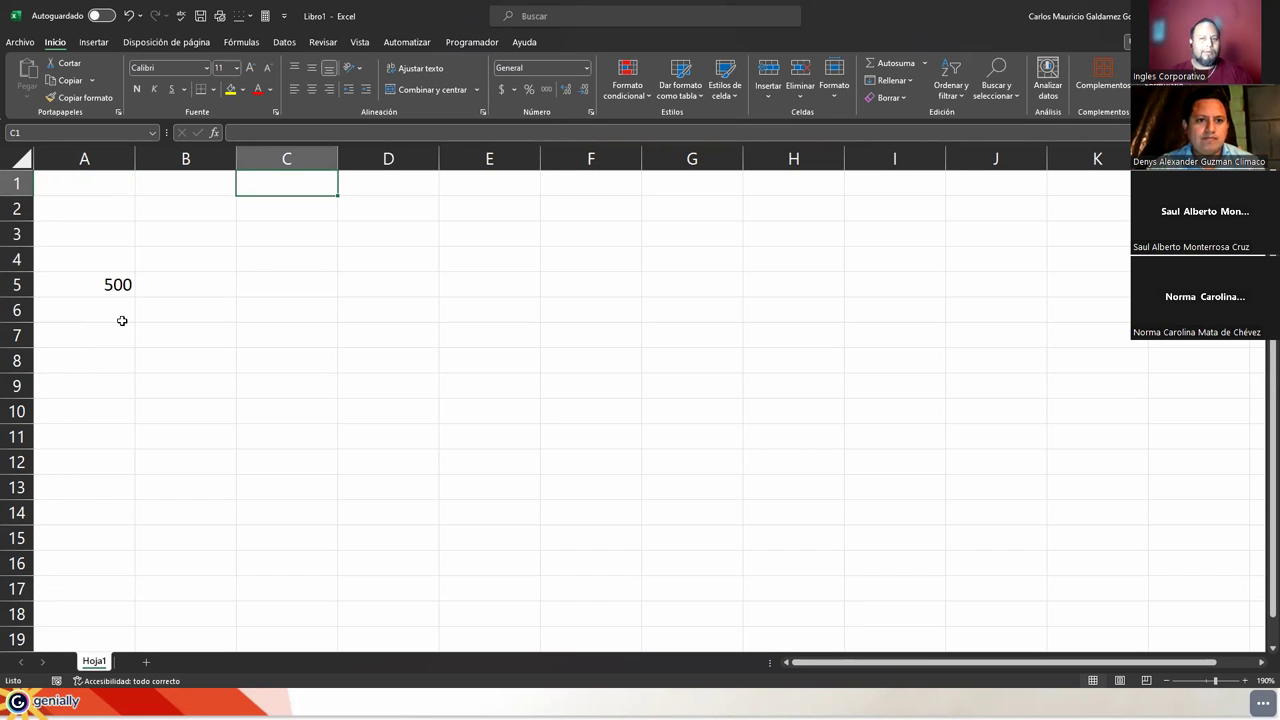
pyautogui.write('=')
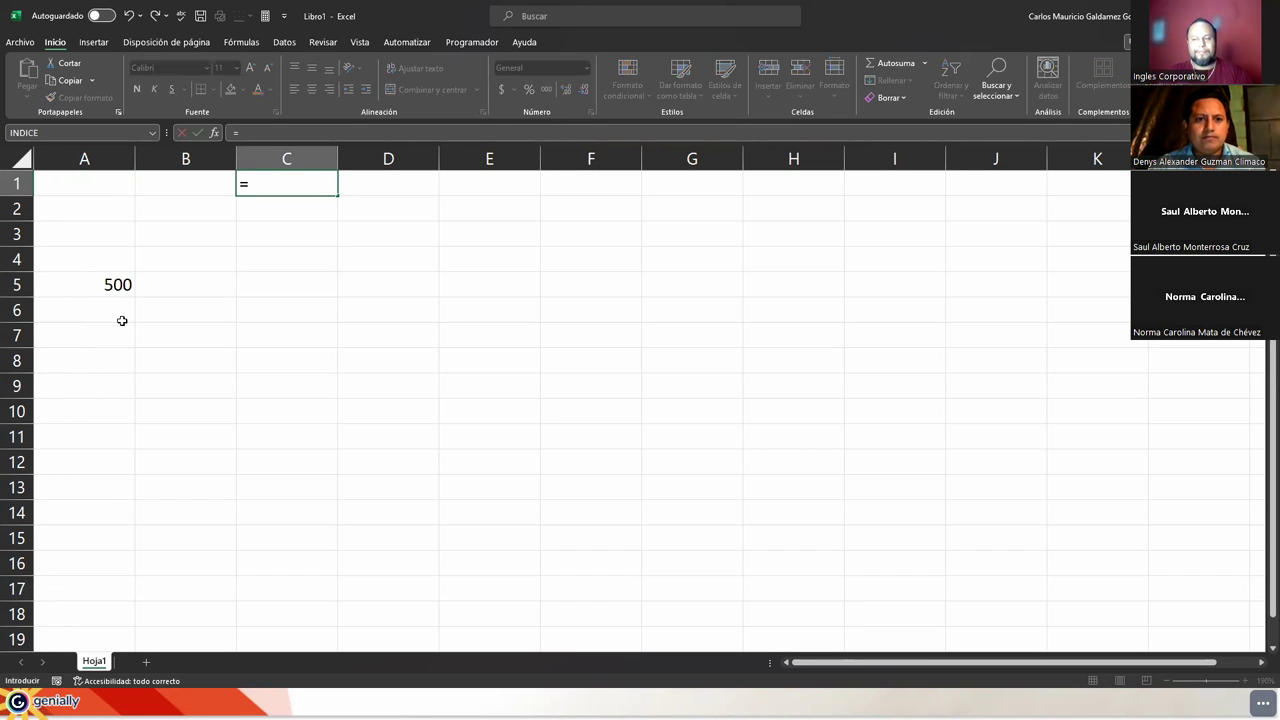
pyautogui.write('A5')
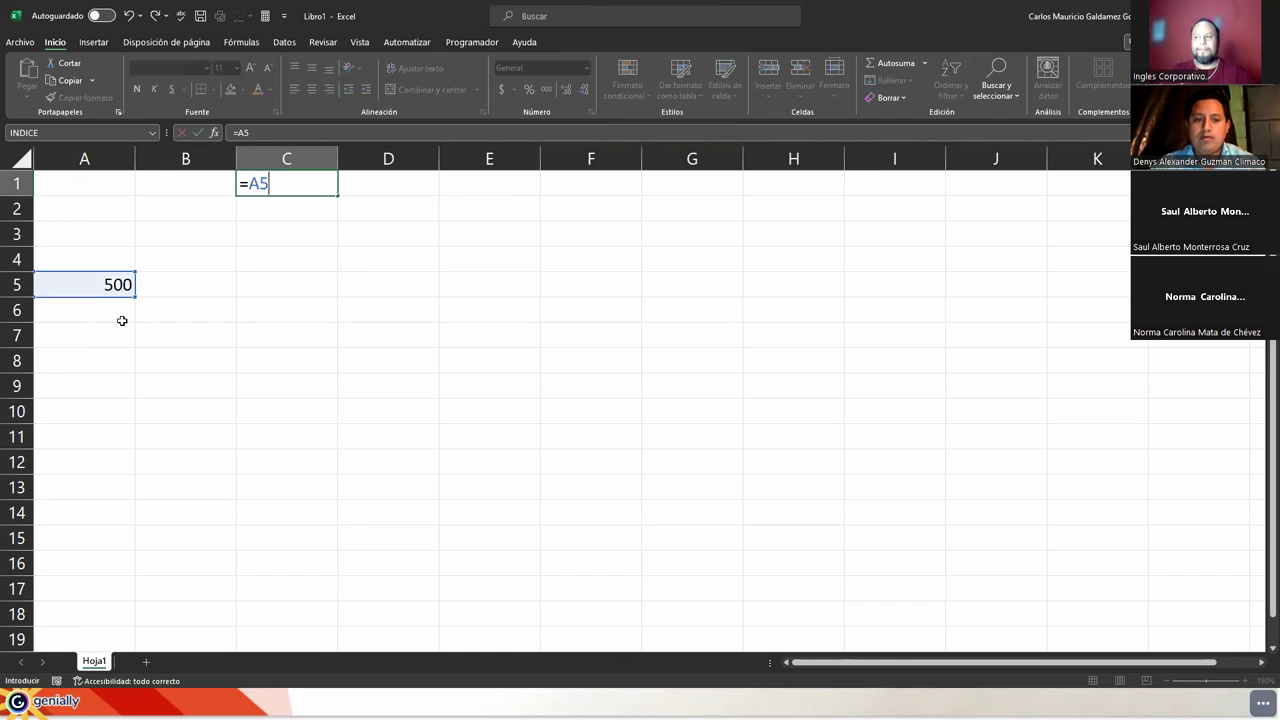
pyautogui.press('Return')
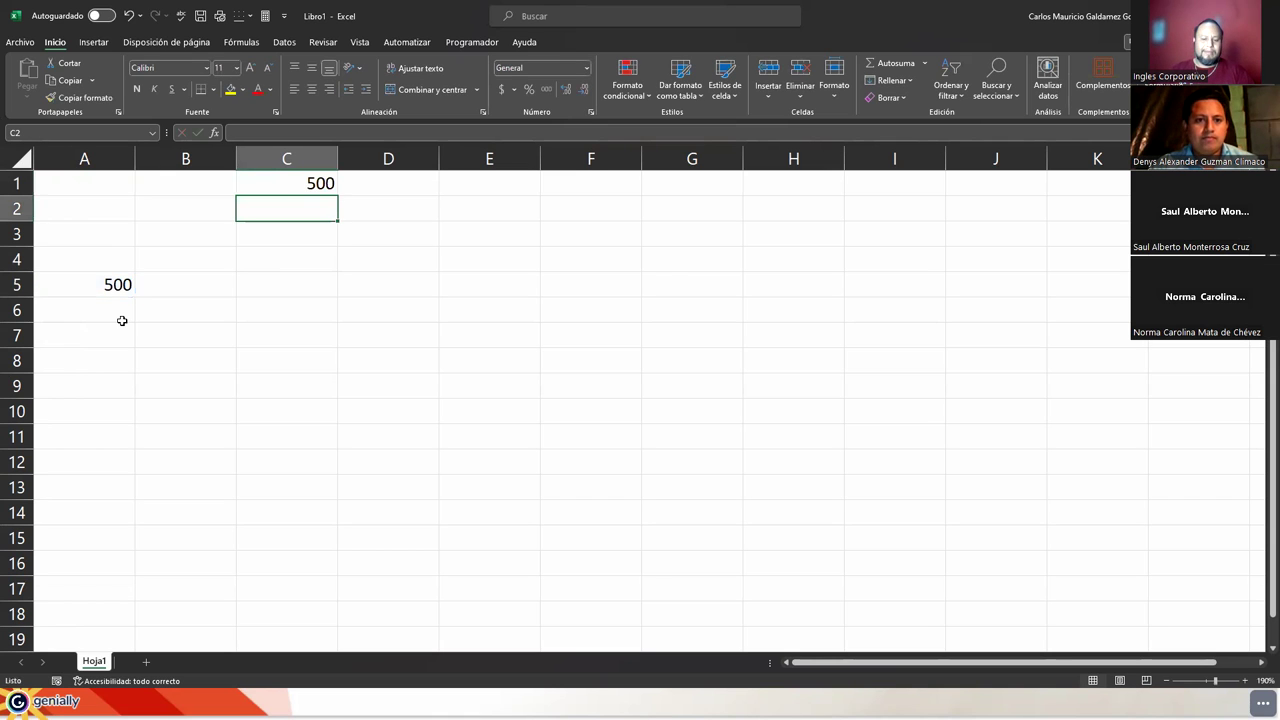
# - Enter =INDIRECTO("A5") in C2 via autocomplete, then reselect C2 to show its formula
pyautogui.write('=')
pyautogui.write('indo')
pyautogui.press('BackSpace')
pyautogui.write('if')
pyautogui.press('BackSpace')
pyautogui.write('rec')
pyautogui.press('Tab')
pyautogui.write('"A5")')
pyautogui.press('Return')
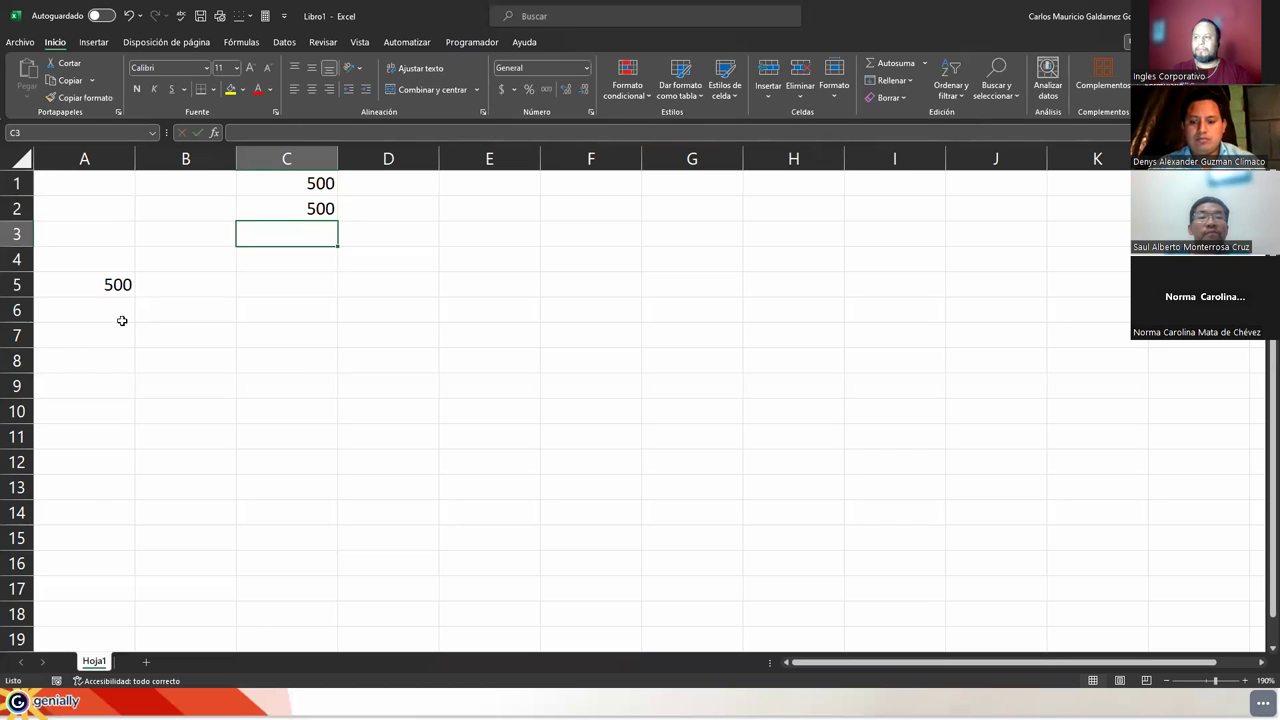
pyautogui.press('Up')
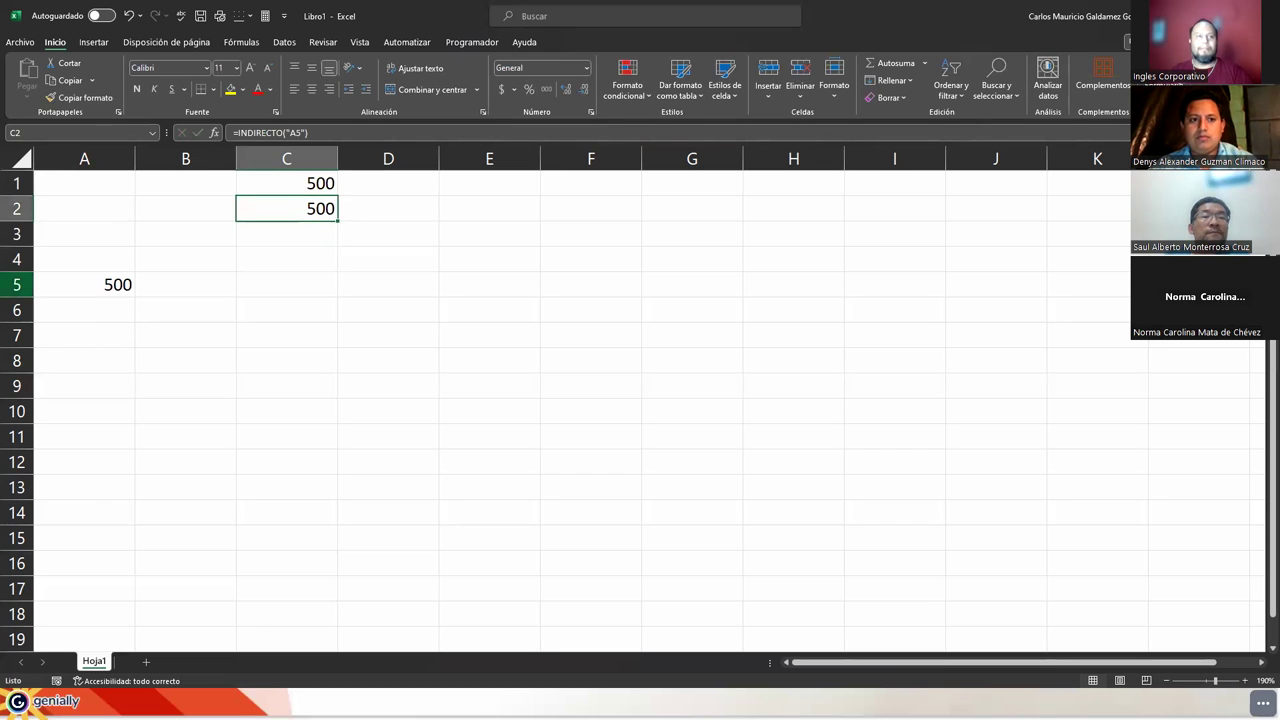
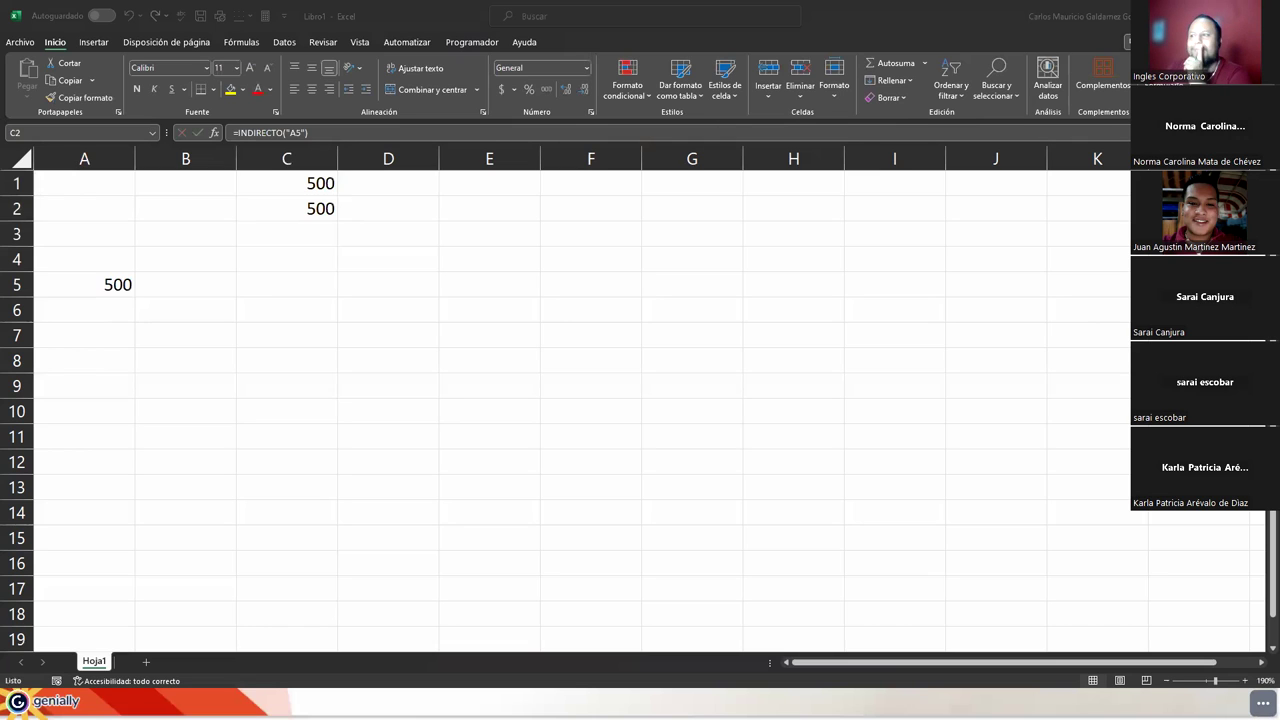
# - Move the 500 from A5 to A6 and check that C2's =INDIRECTO("A5") now returns 0
pyautogui.click(97, 297)
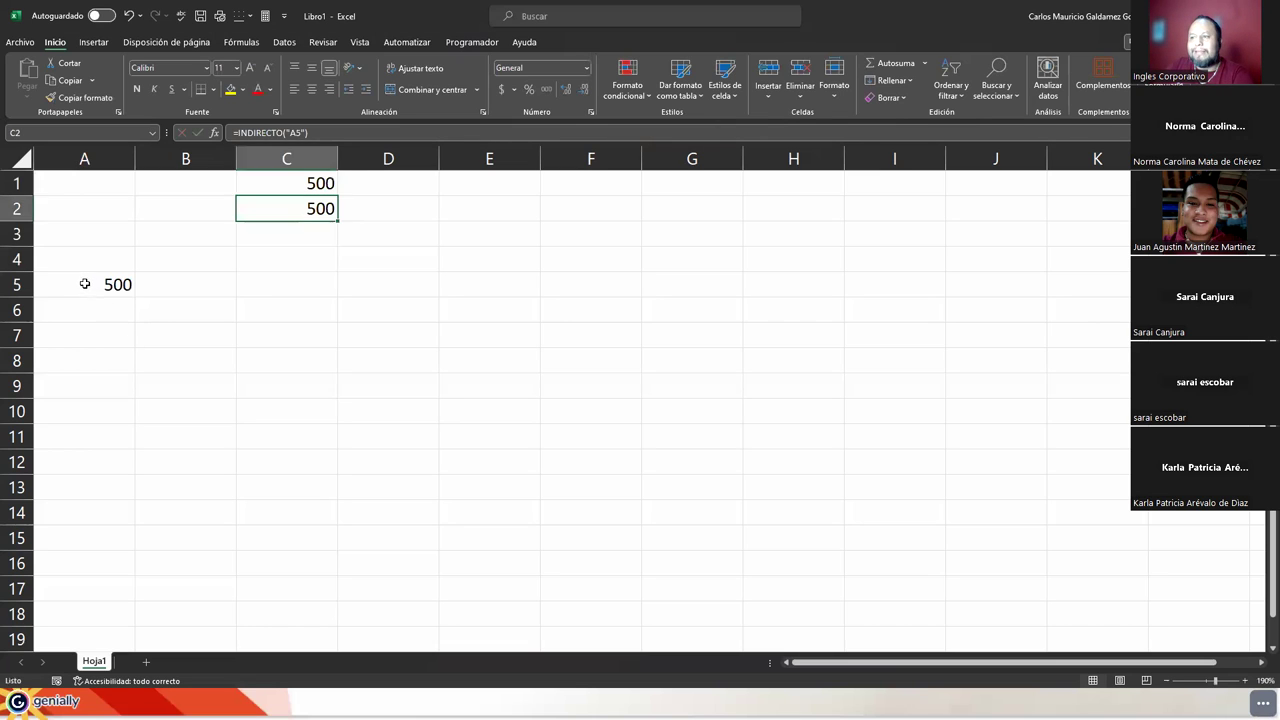
pyautogui.moveTo(99, 298); pyautogui.dragTo(98, 313)
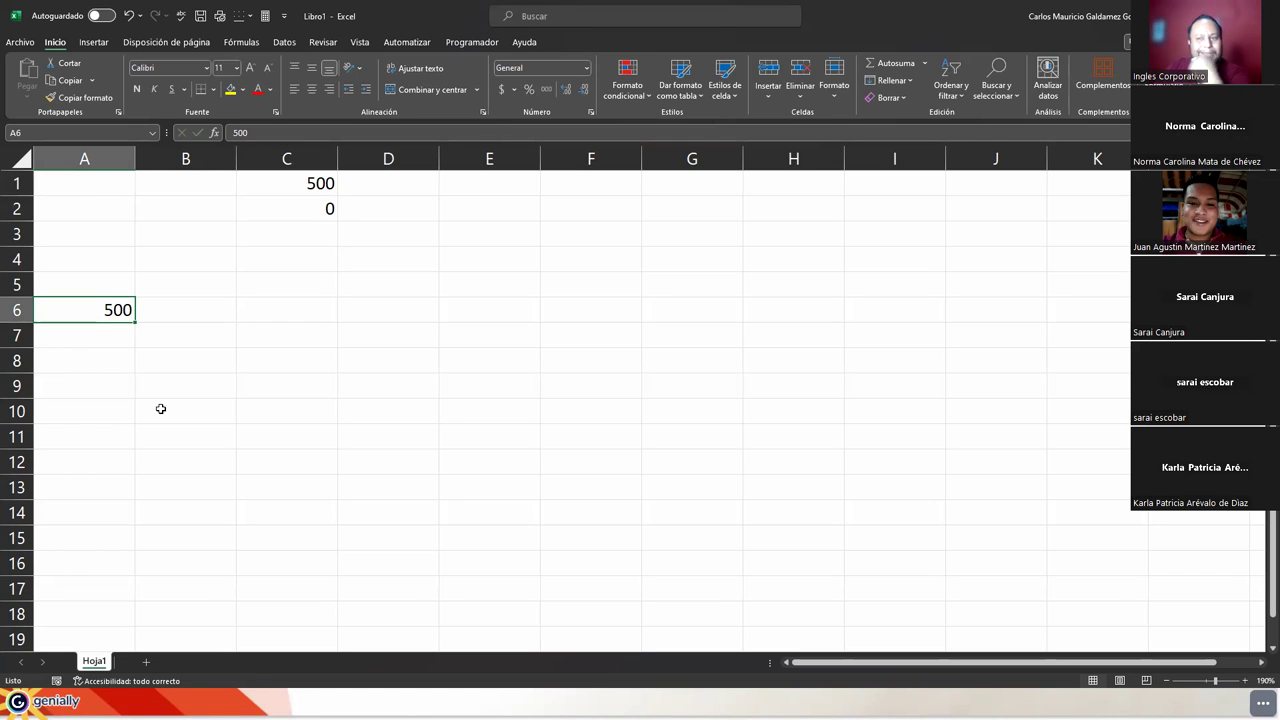
pyautogui.click(260, 188)
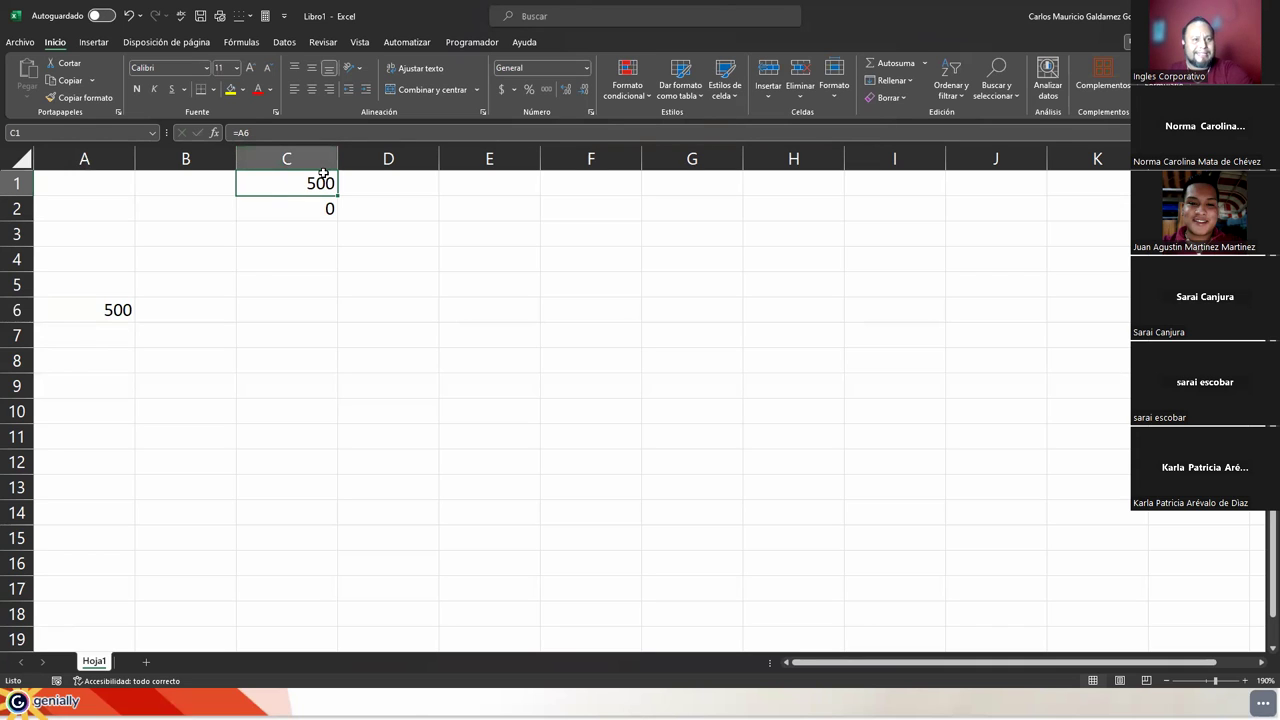
pyautogui.press('Down')
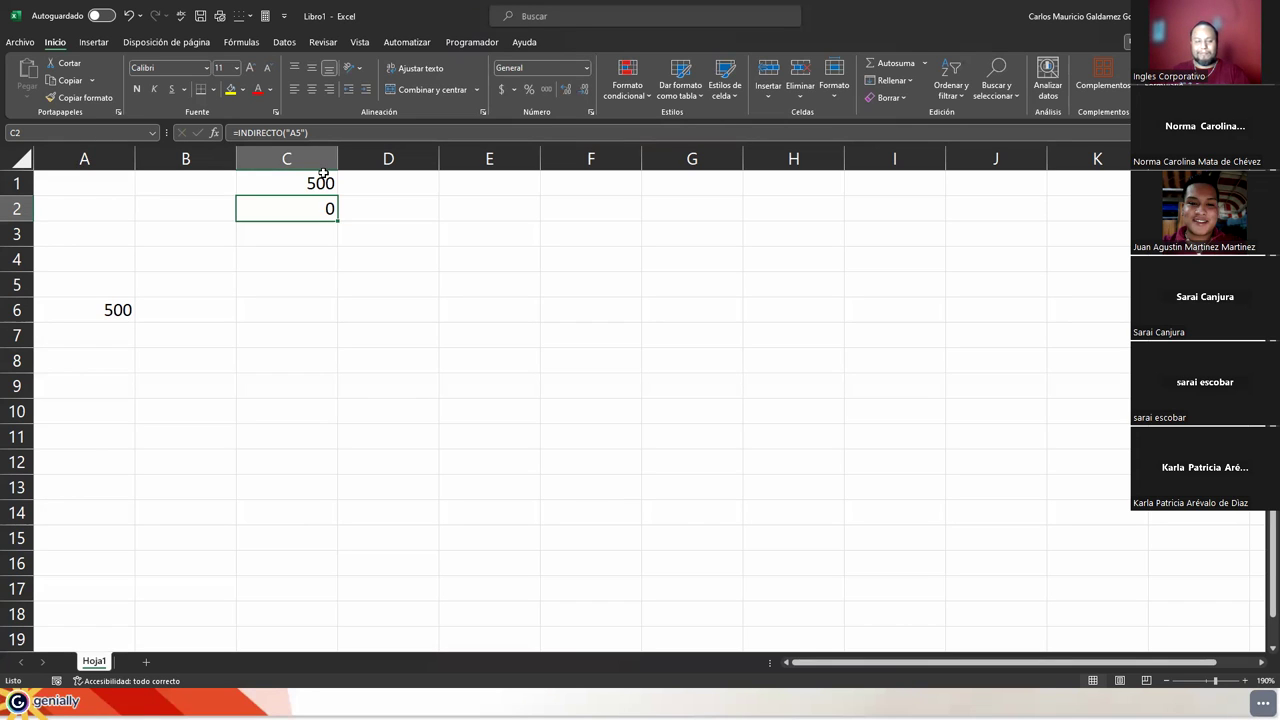
pyautogui.click(323, 176)
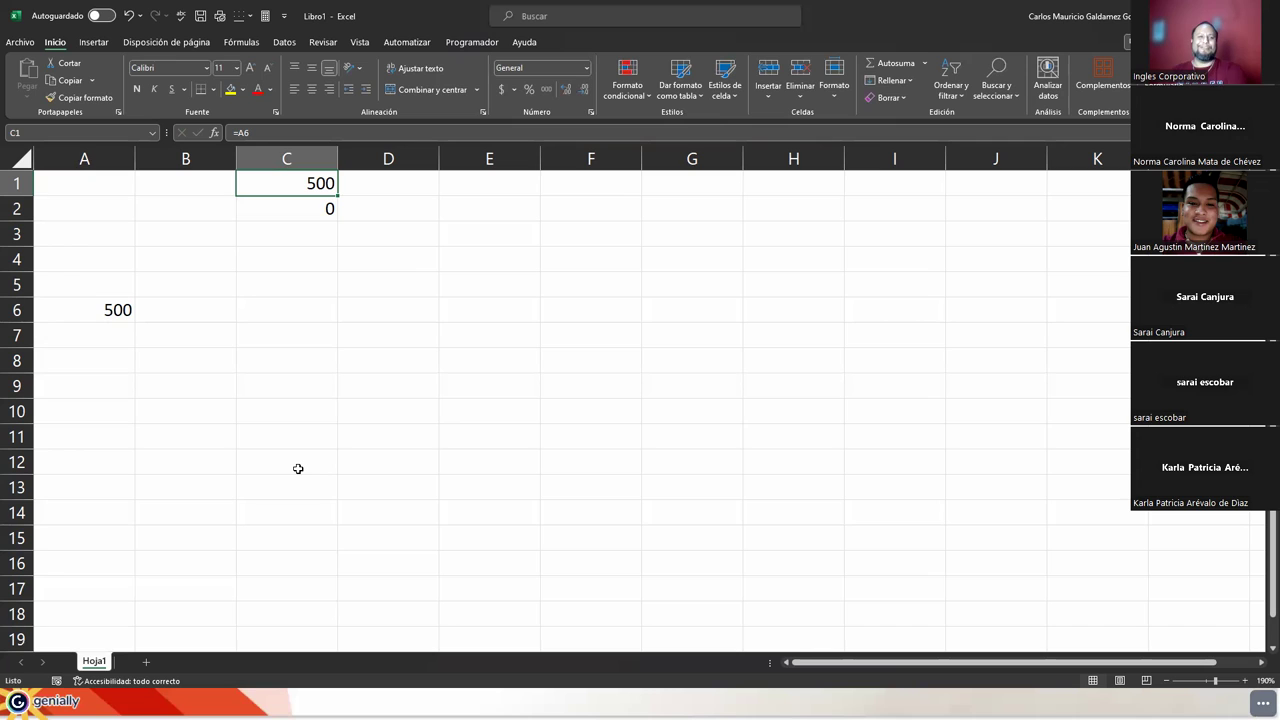
pyautogui.click(281, 216)
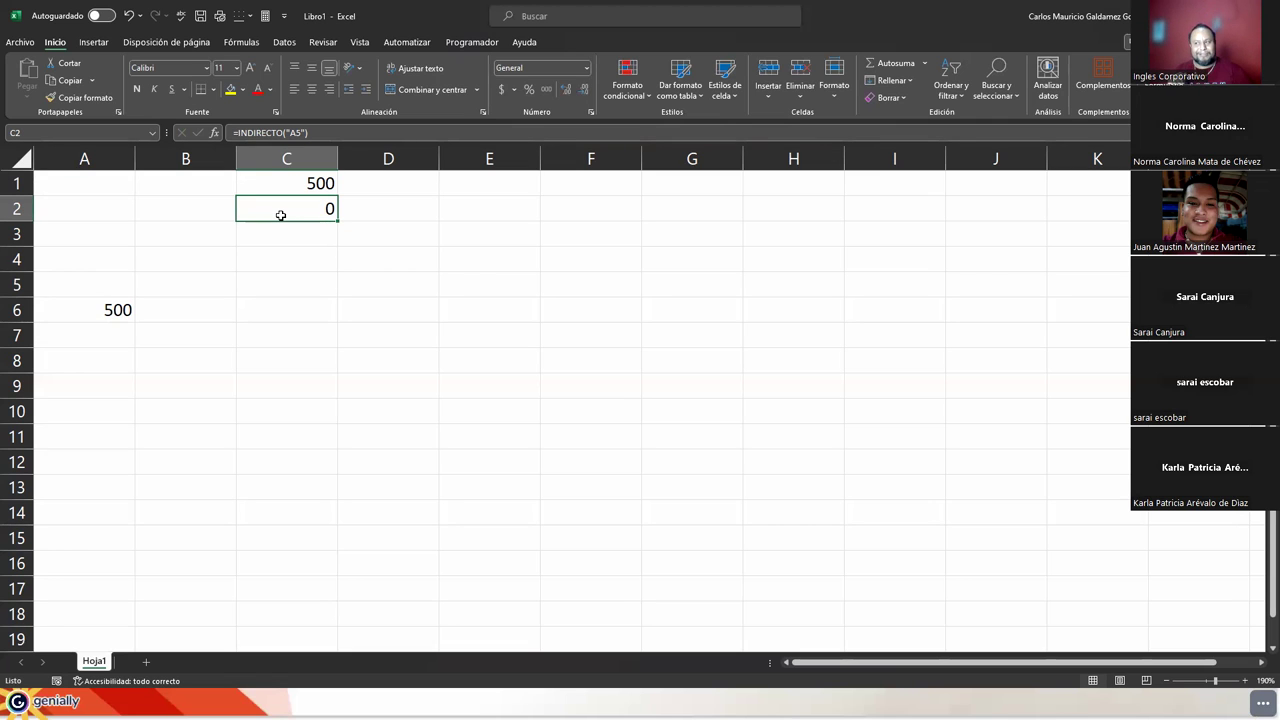
pyautogui.click(57, 309)
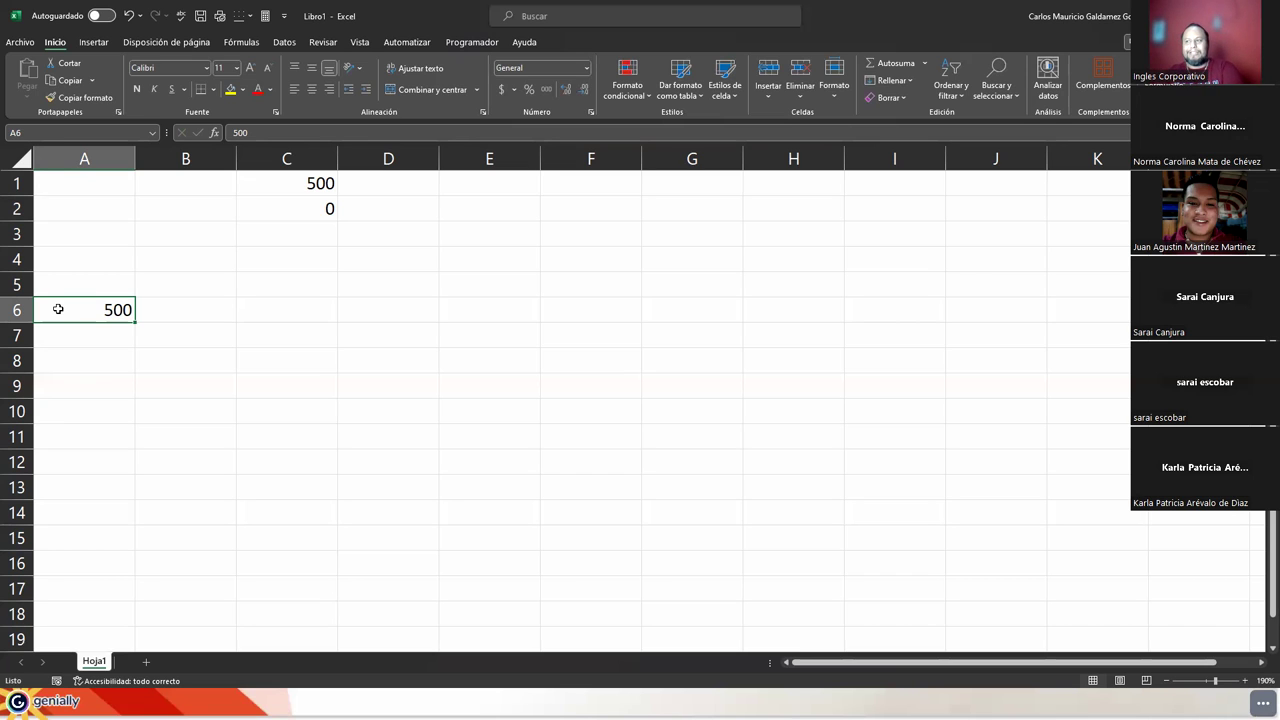
pyautogui.click(297, 182)
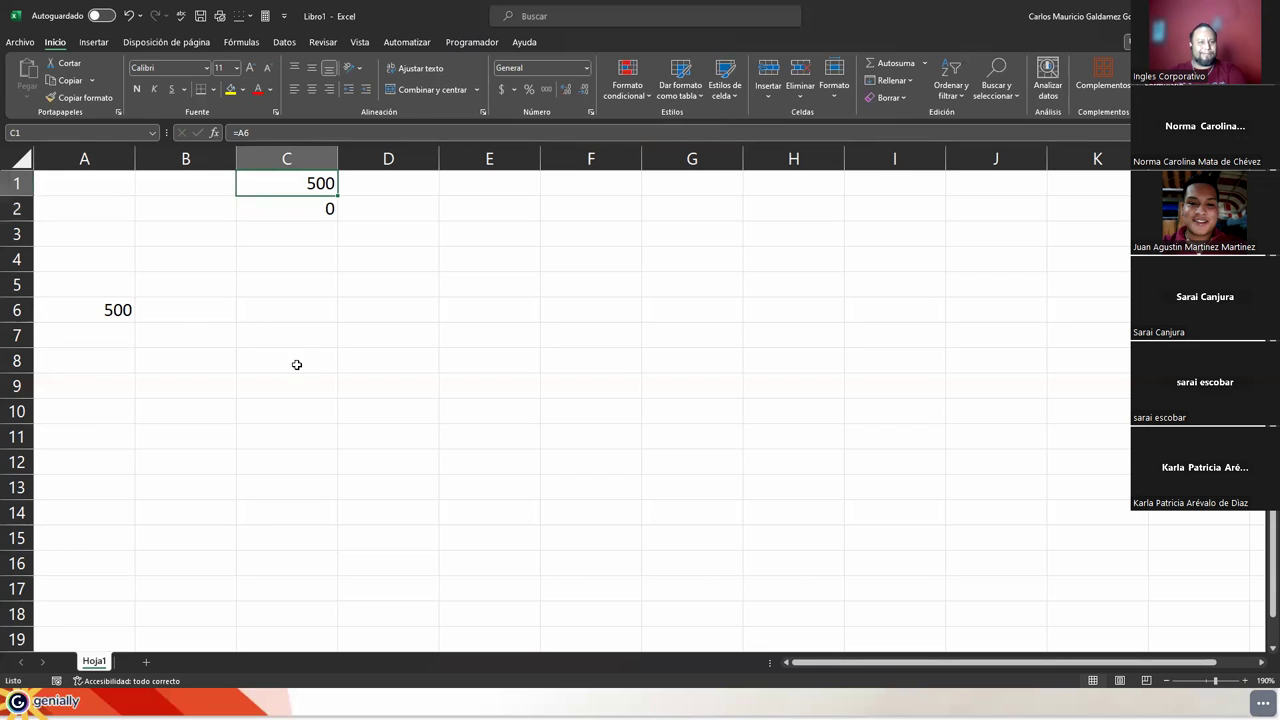
pyautogui.click(290, 211)
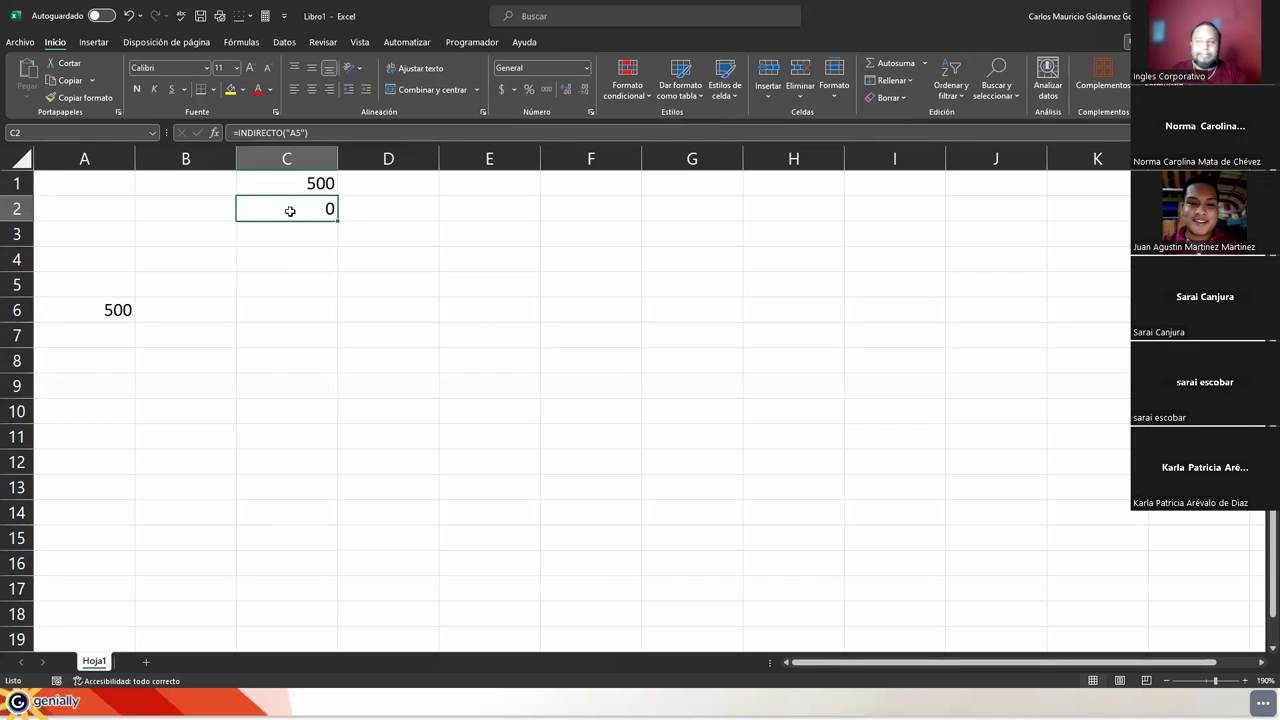
pyautogui.doubleClick(290, 211)
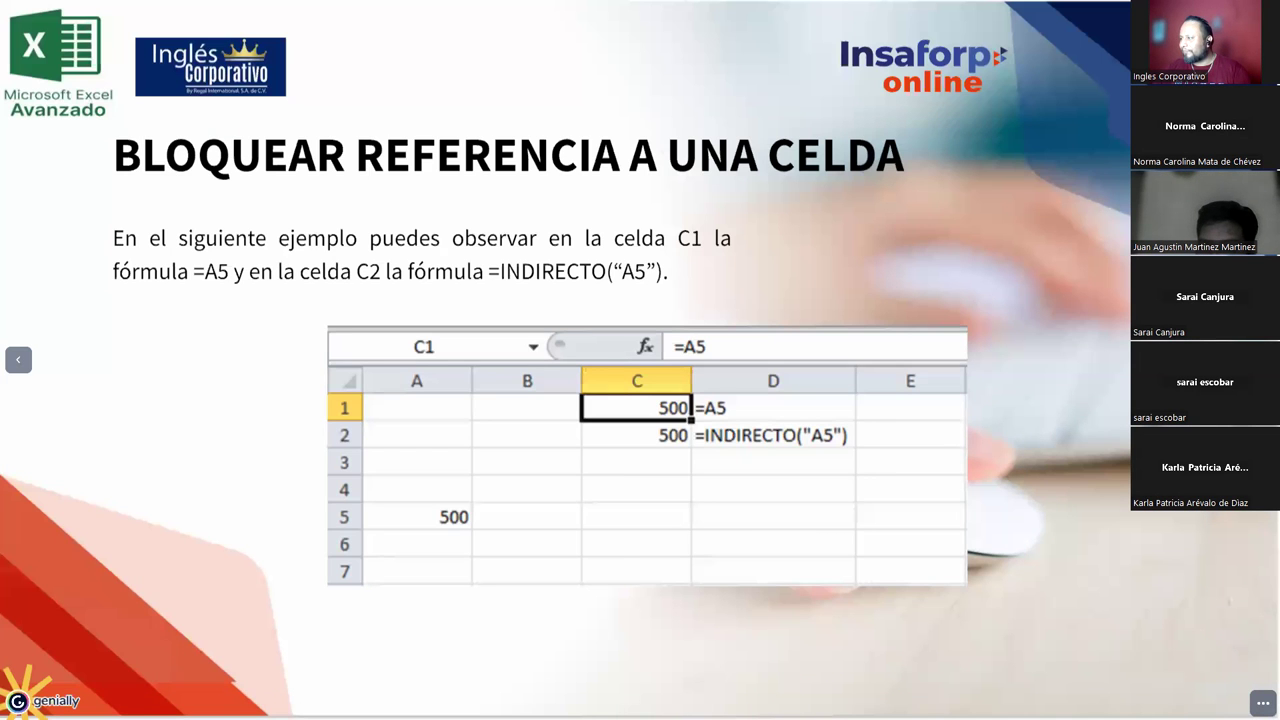
# - Advance three slides to 'Crear una referencia a partir de texto' with its =INDIRECTO(B1 & B2) example
pyautogui.press('Right')
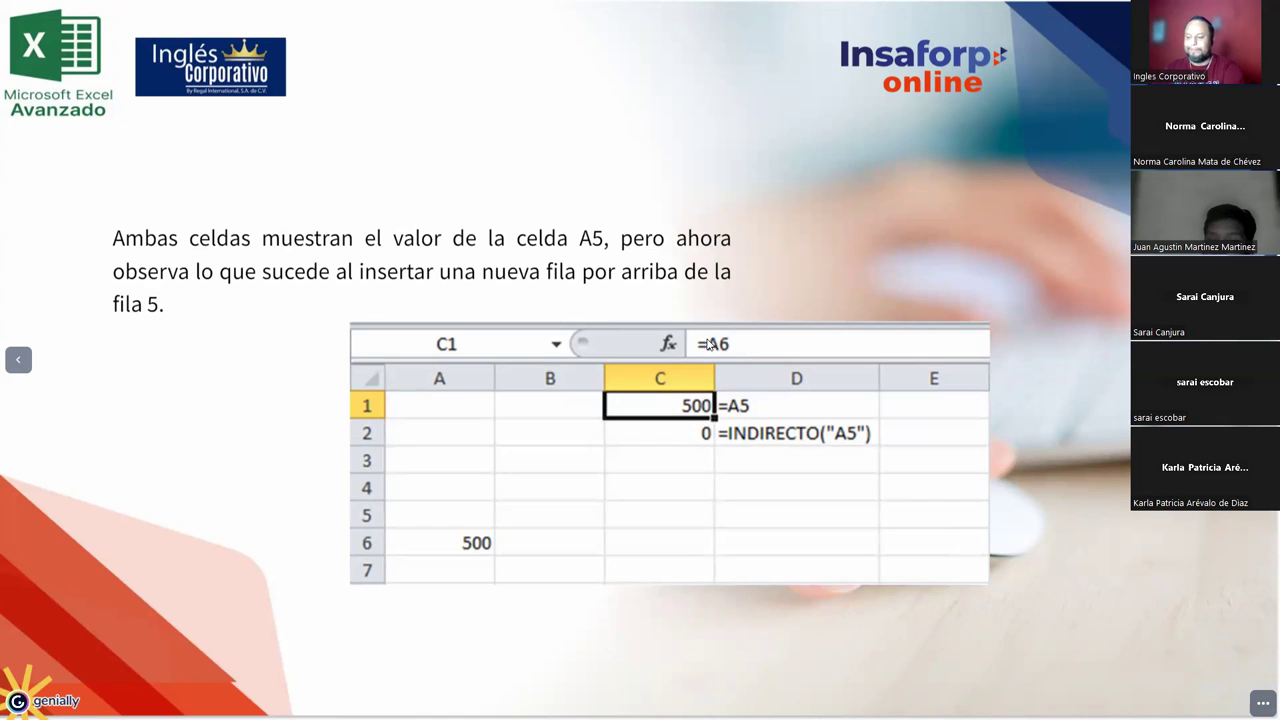
pyautogui.press('Right')
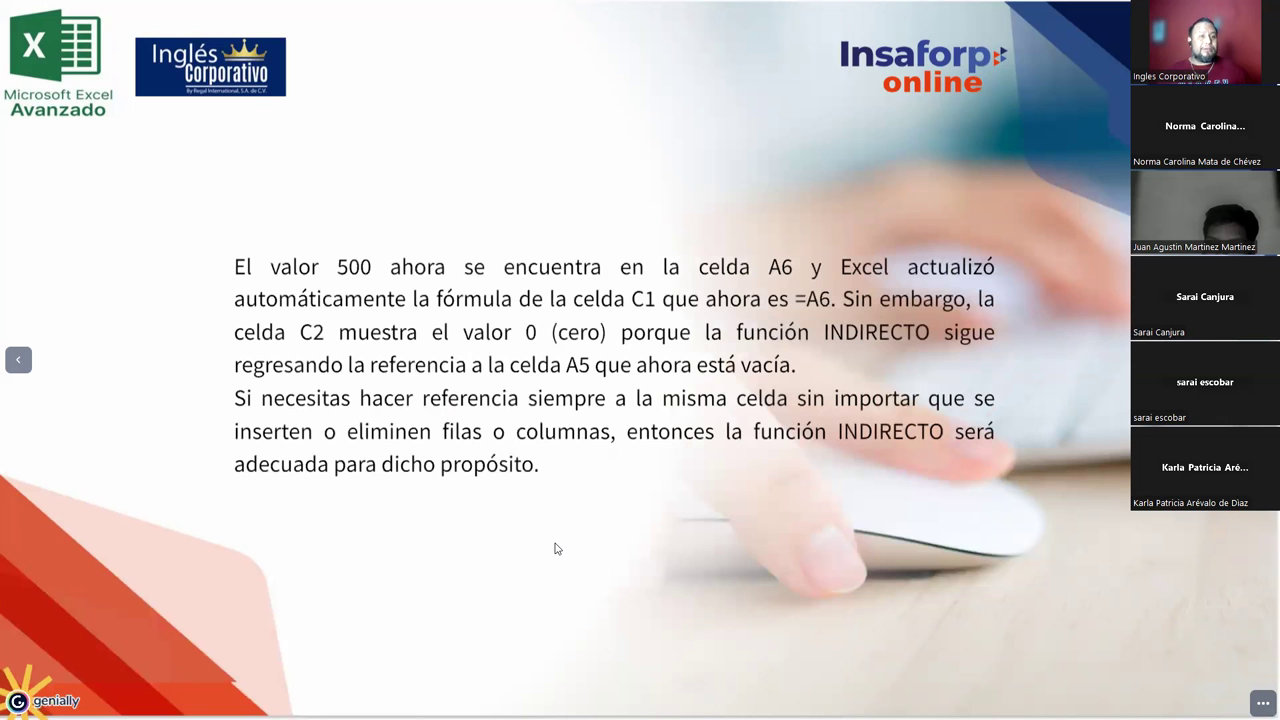
pyautogui.press('Right')
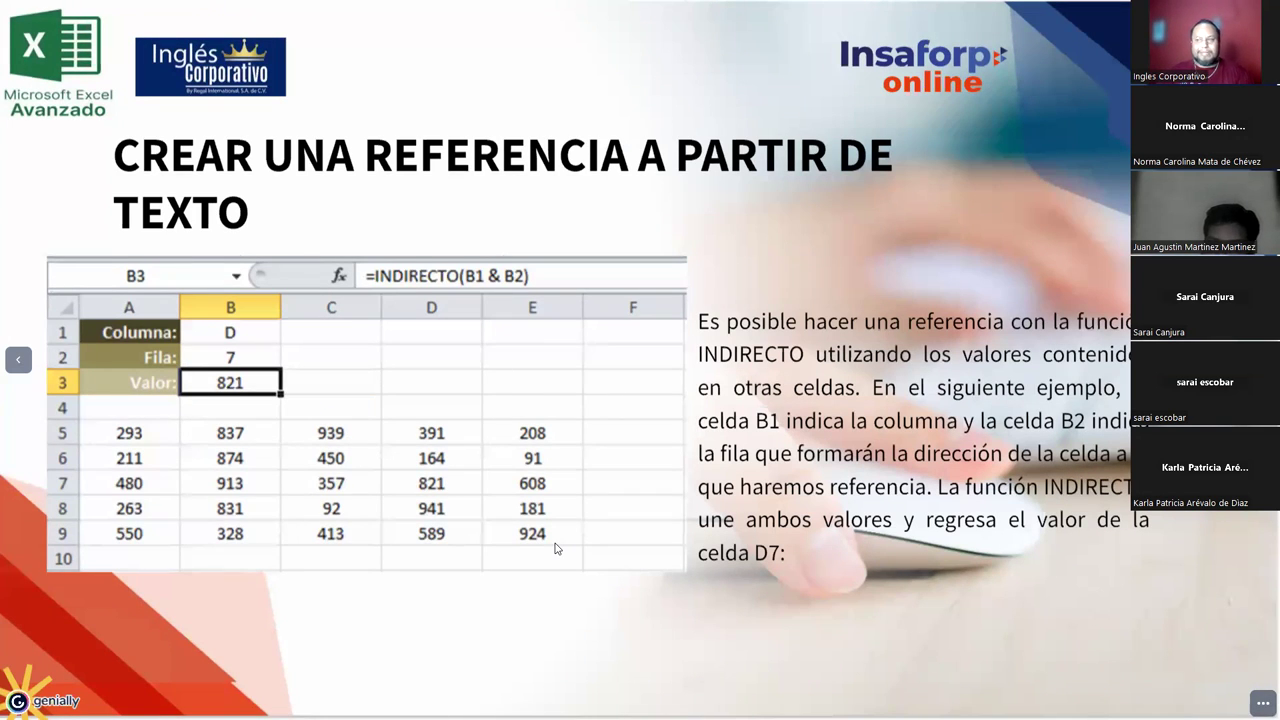
# - Bring Excel back and shrink its window to sit beside the slide
pyautogui.hotkey('alt', 'Tab')
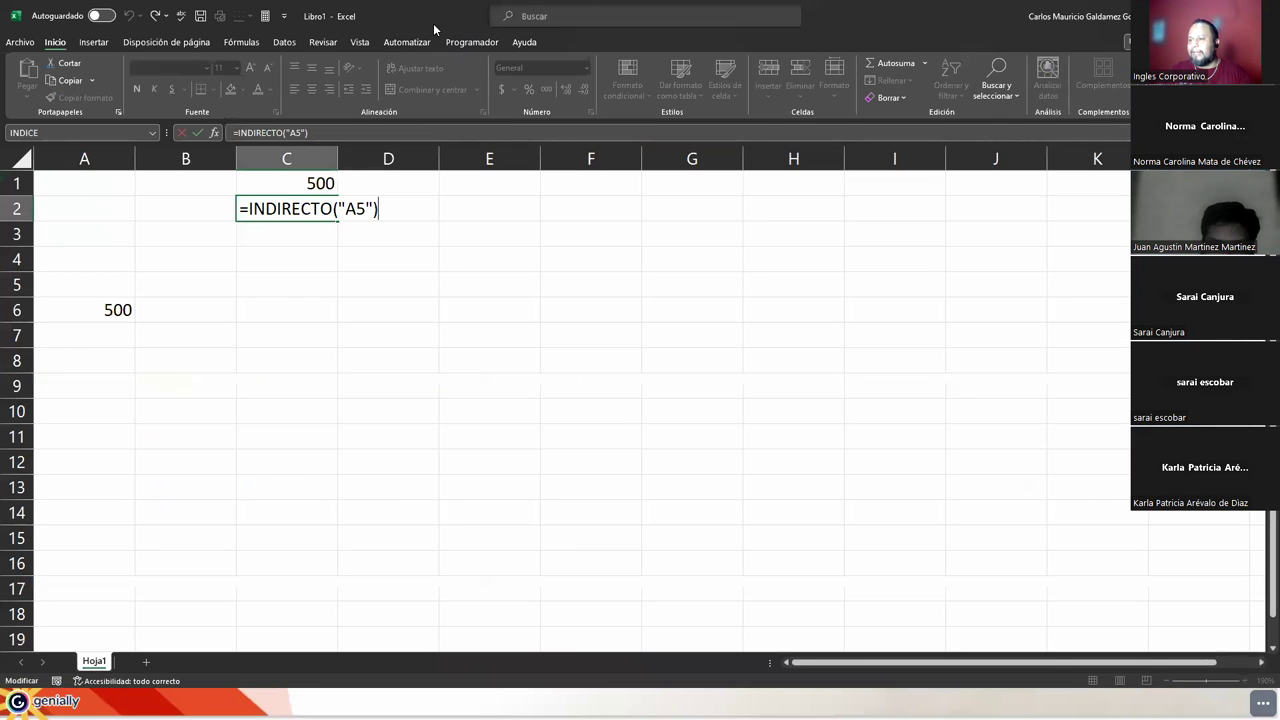
pyautogui.click(94, 405)
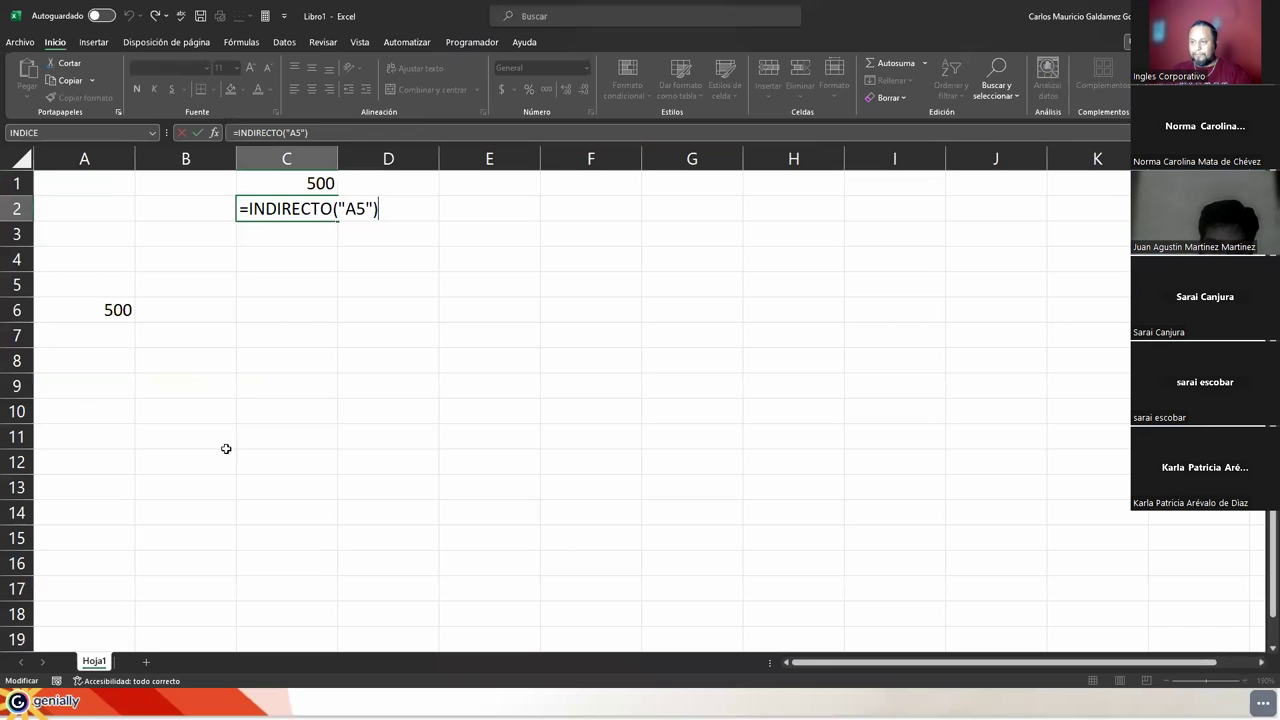
pyautogui.doubleClick(430, 24)
pyautogui.scroll(-5, 814, 260)
pyautogui.scroll(-5, 766, 343)
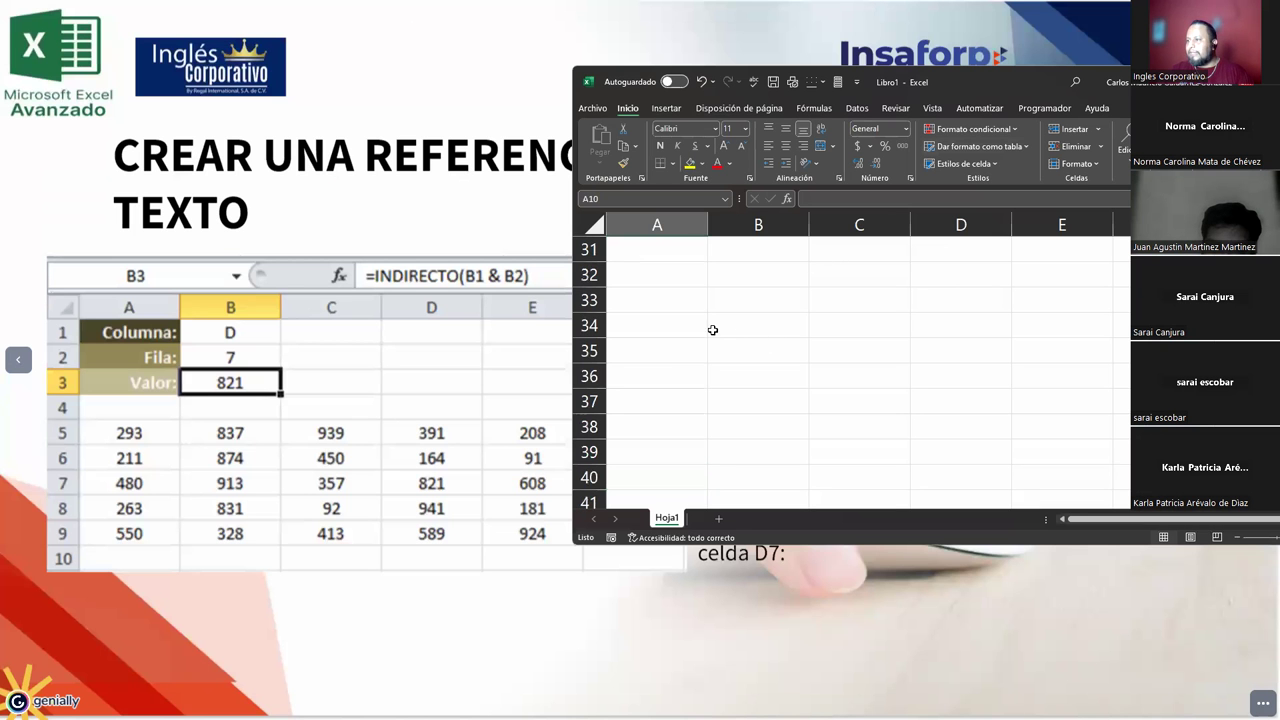
# - Enter the labels COLUMNA, FILA and VALOR: in A30:A32
pyautogui.click(636, 250)
pyautogui.press('Up')
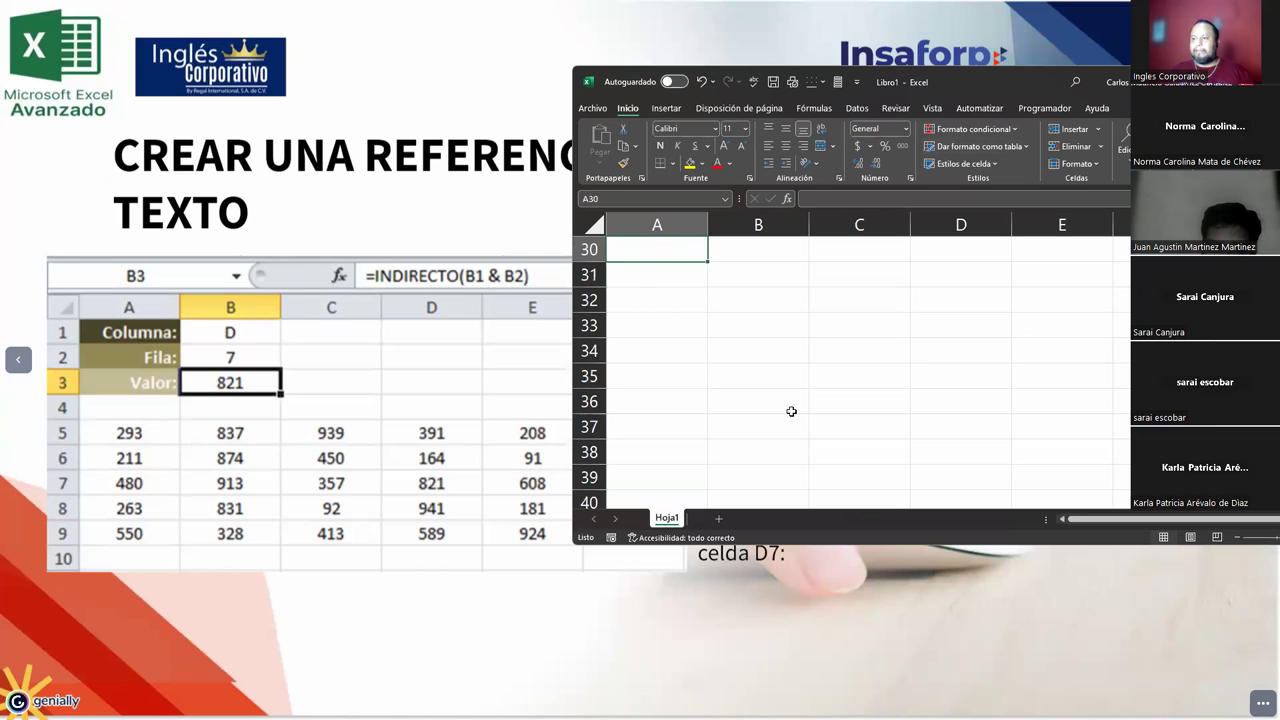
pyautogui.write('COLUMNA')
pyautogui.press('Return')
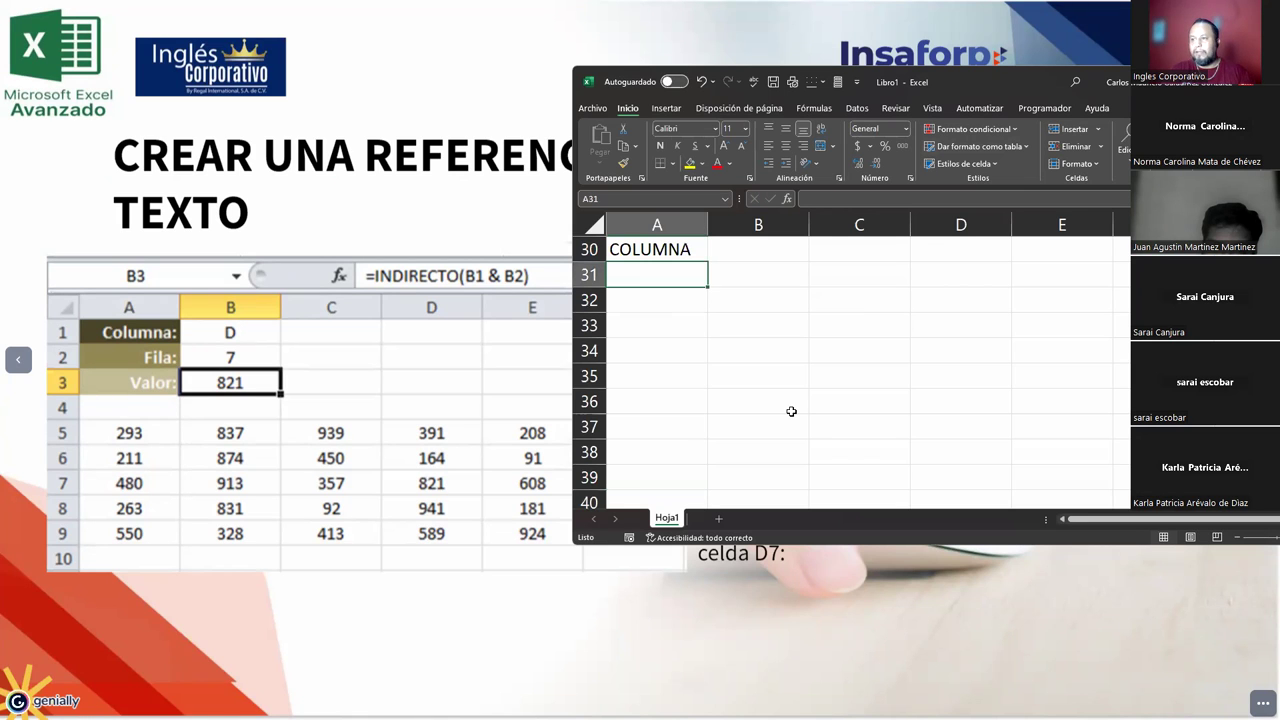
pyautogui.write('FILA')
pyautogui.press('Return')
pyautogui.write('VALOR:')
pyautogui.press('Return')
pyautogui.press('Return')
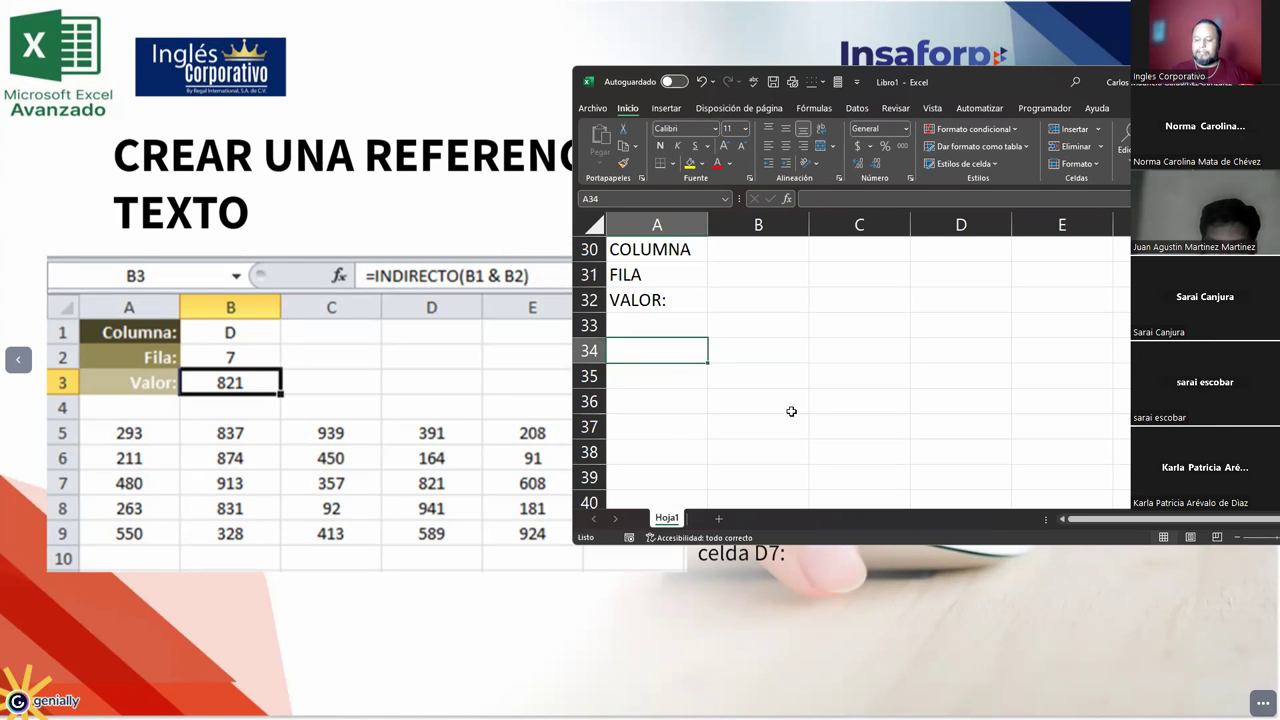
# - Fill A34:A38 with 293, 211, 480, 263 and 550
pyautogui.write('293')
pyautogui.press('Return')
pyautogui.write('21')
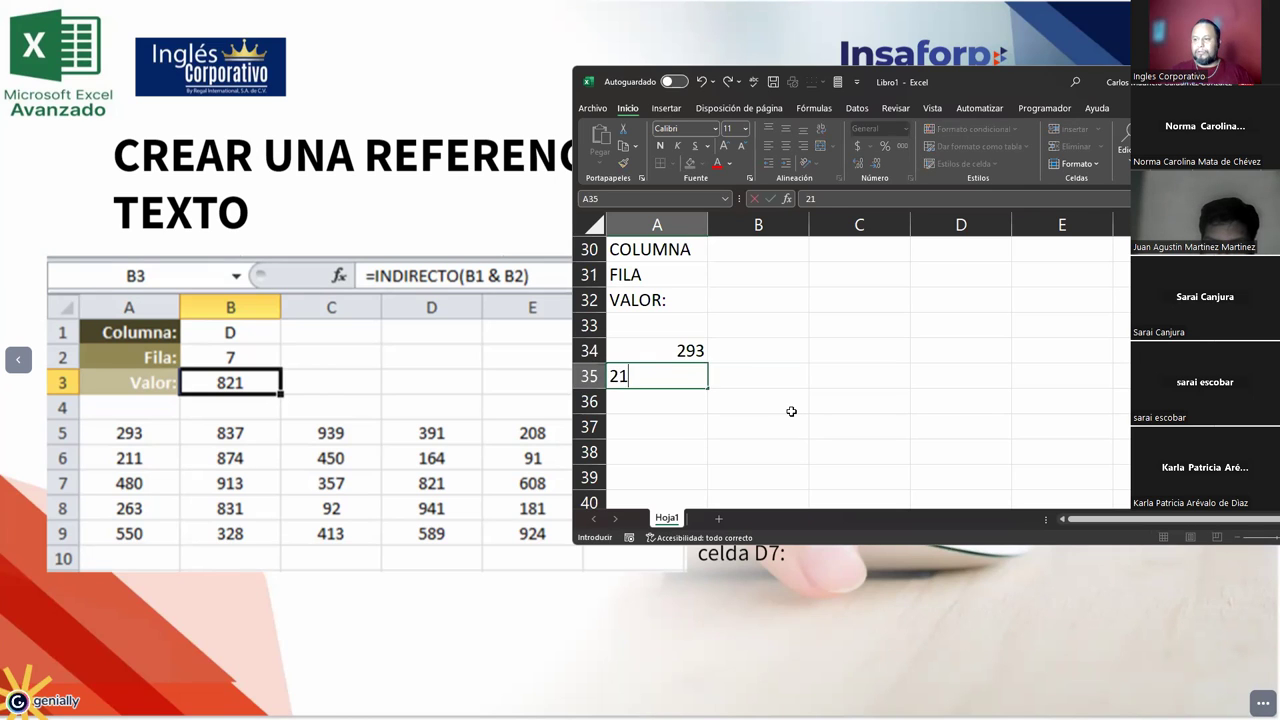
pyautogui.write('1')
pyautogui.press('Return')
pyautogui.write('480')
pyautogui.press('Return')
pyautogui.write('26')
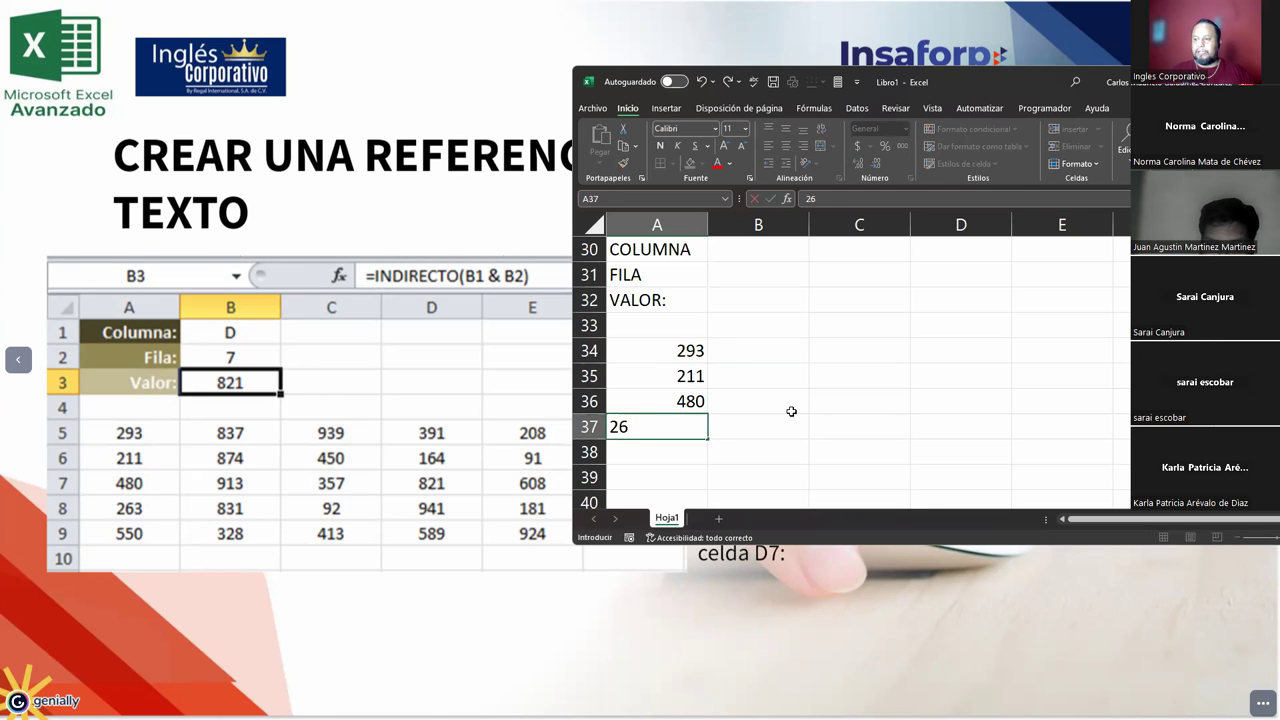
pyautogui.write('3')
pyautogui.press('Return')
pyautogui.write('550')
pyautogui.press('Tab')
# - Fill B34:B38 with 837, 874, 913, 831 and 328
pyautogui.press('Up')
pyautogui.press('Up')
pyautogui.press('Up')
pyautogui.press('Up')
pyautogui.press('Up')
pyautogui.press('Down')
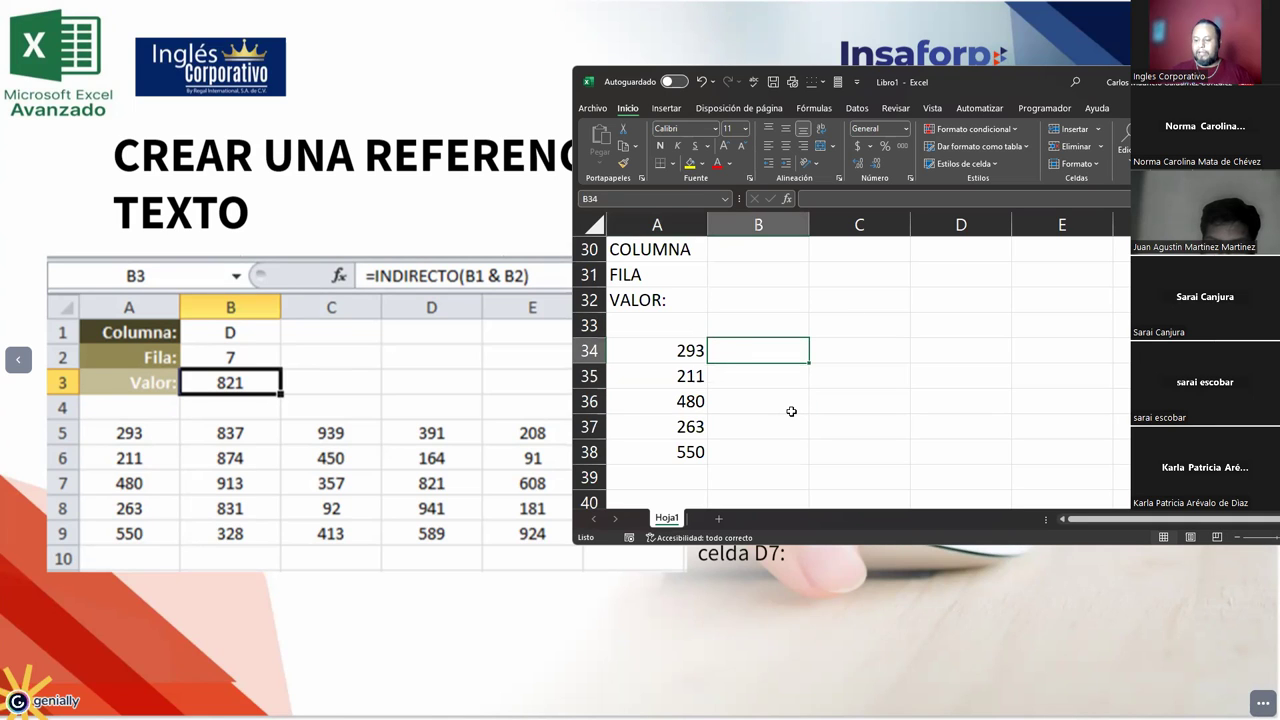
pyautogui.write('837')
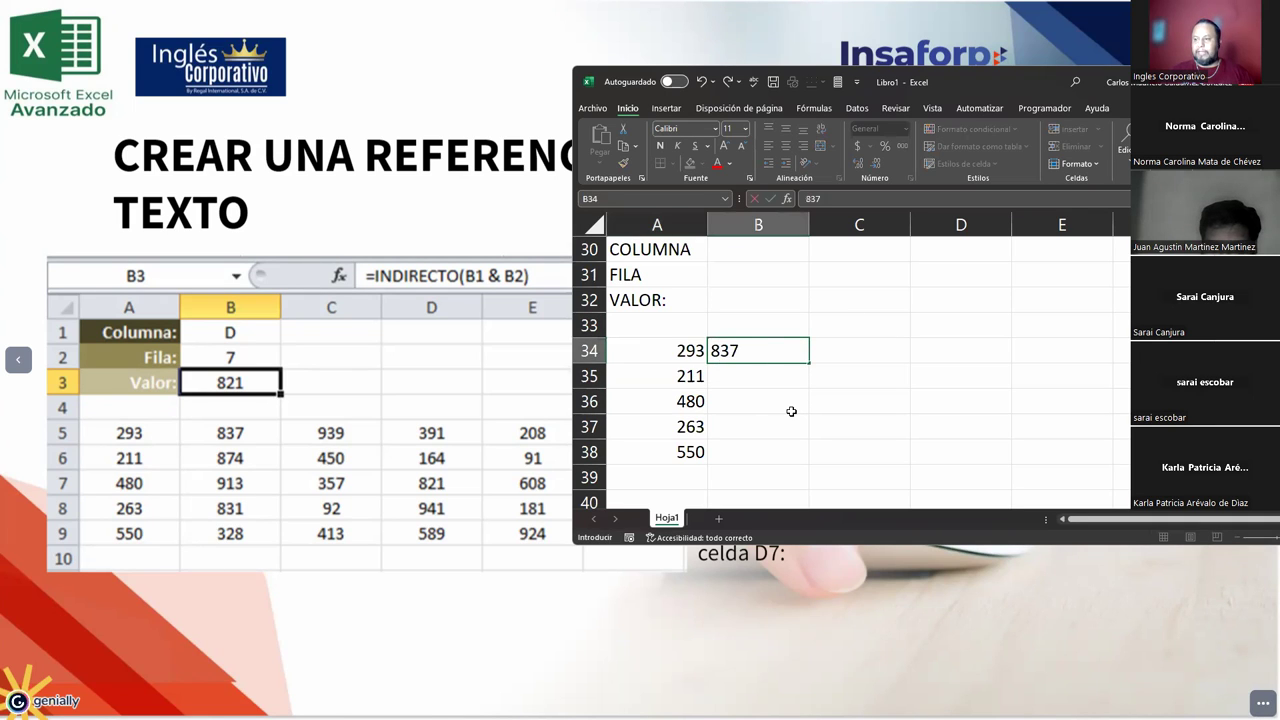
pyautogui.press('Return')
pyautogui.write('874')
pyautogui.press('Return')
pyautogui.write('913')
pyautogui.press('Return')
pyautogui.write('831')
pyautogui.press('Return')
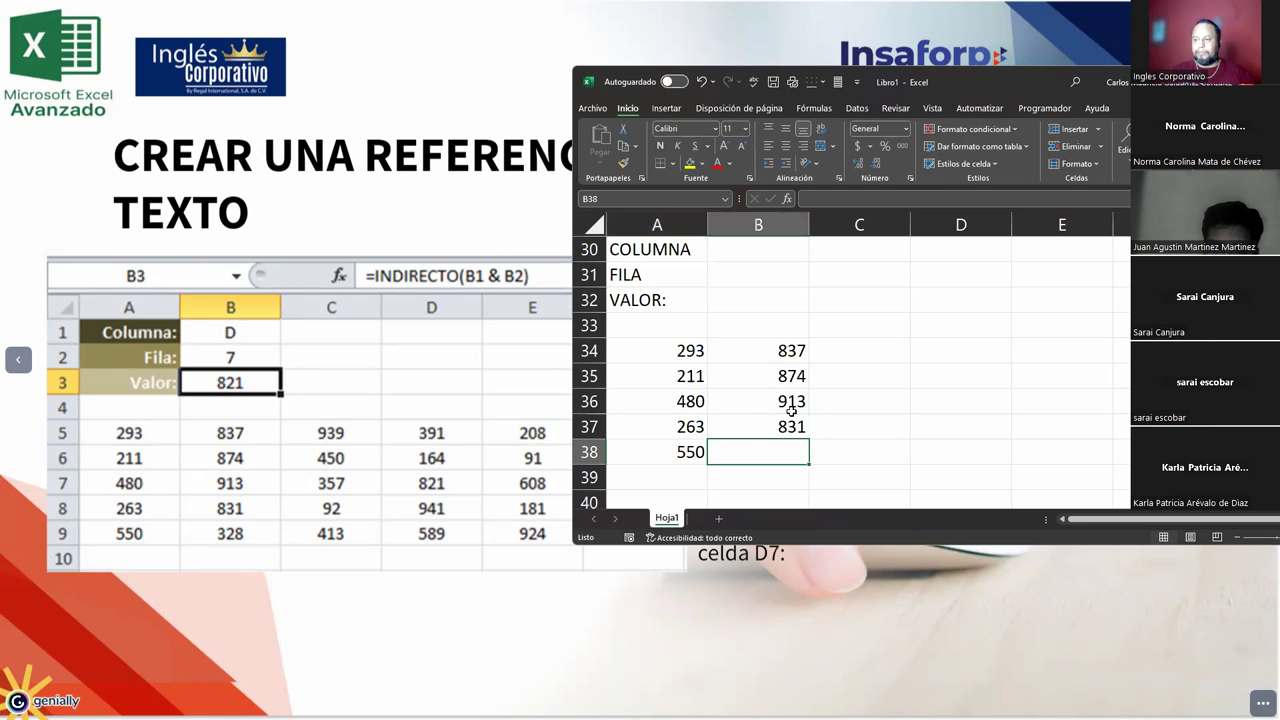
pyautogui.write('328')
pyautogui.press('Tab')
# - Fill C34:E35 with 939, 391, 208 and 450, 164, 91
pyautogui.press('Up')
pyautogui.press('Up')
pyautogui.press('Up')
pyautogui.press('Up')
pyautogui.write('93')
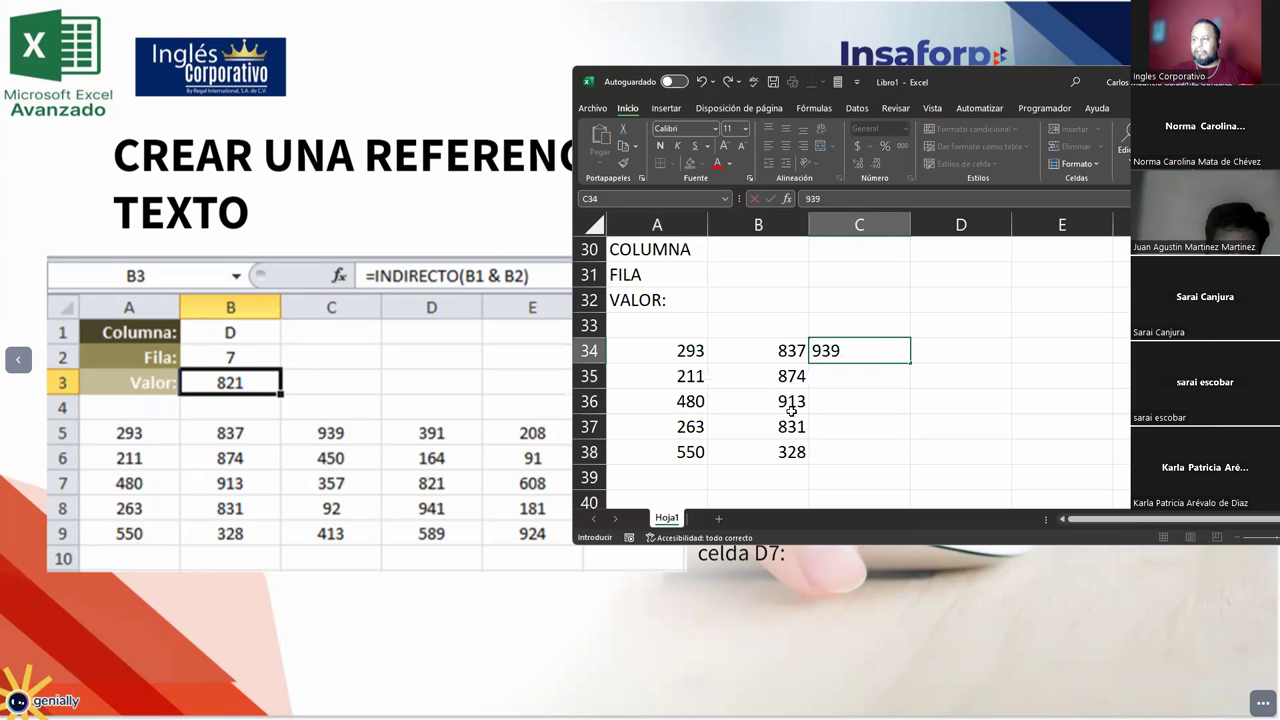
pyautogui.press('Tab')
pyautogui.write('391')
pyautogui.press('Tab')
pyautogui.write('208')
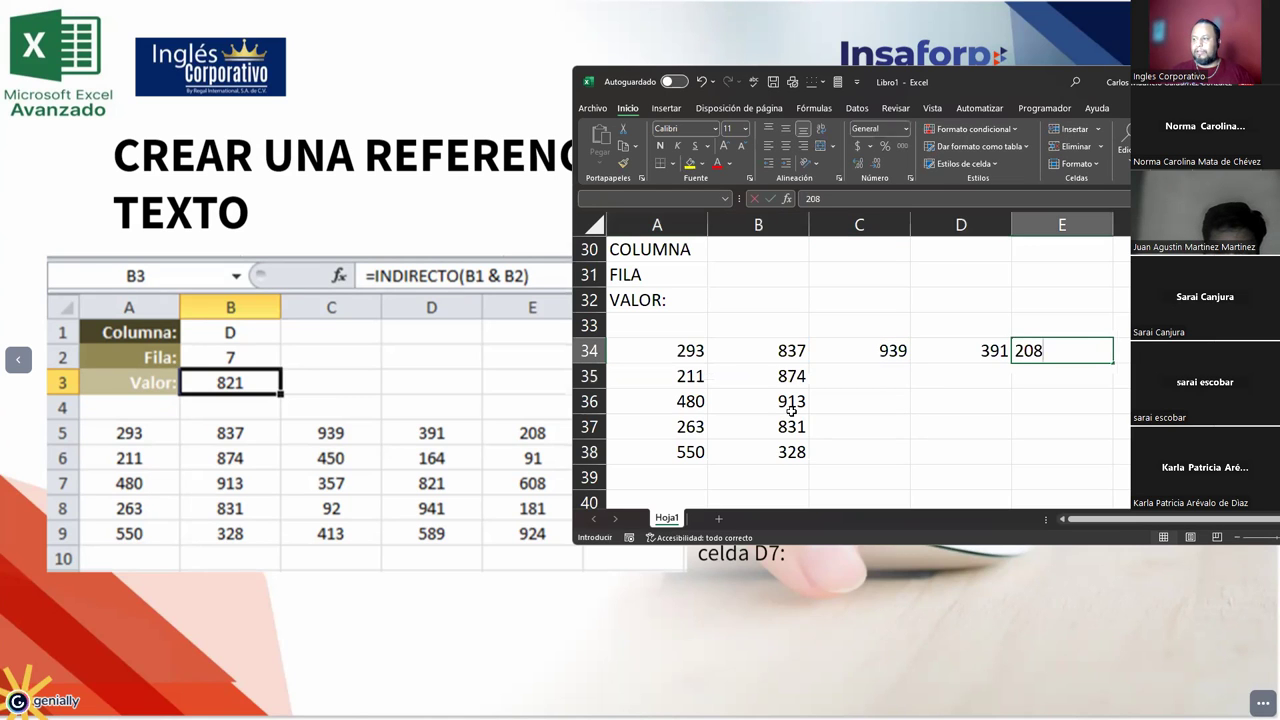
pyautogui.press('Return')
pyautogui.write('450')
pyautogui.press('Tab')
pyautogui.write('16')
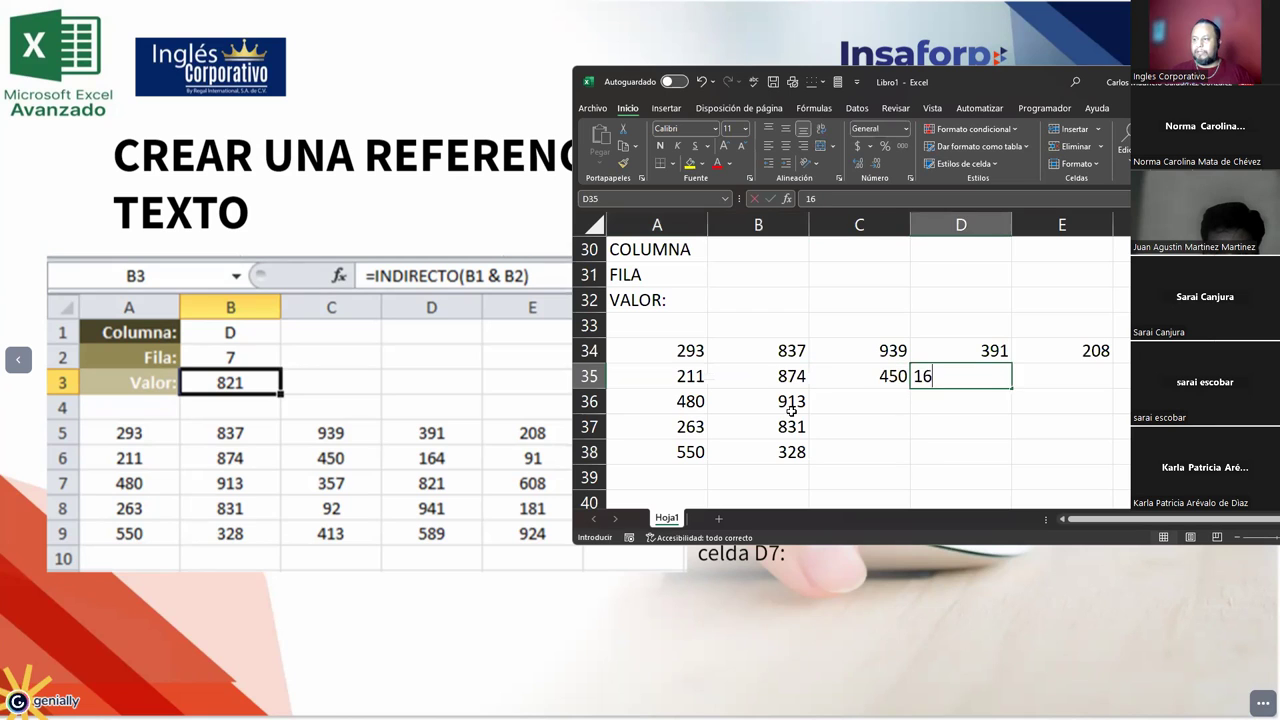
pyautogui.write('4')
pyautogui.press('Tab')
pyautogui.write('91')
pyautogui.press('Return')
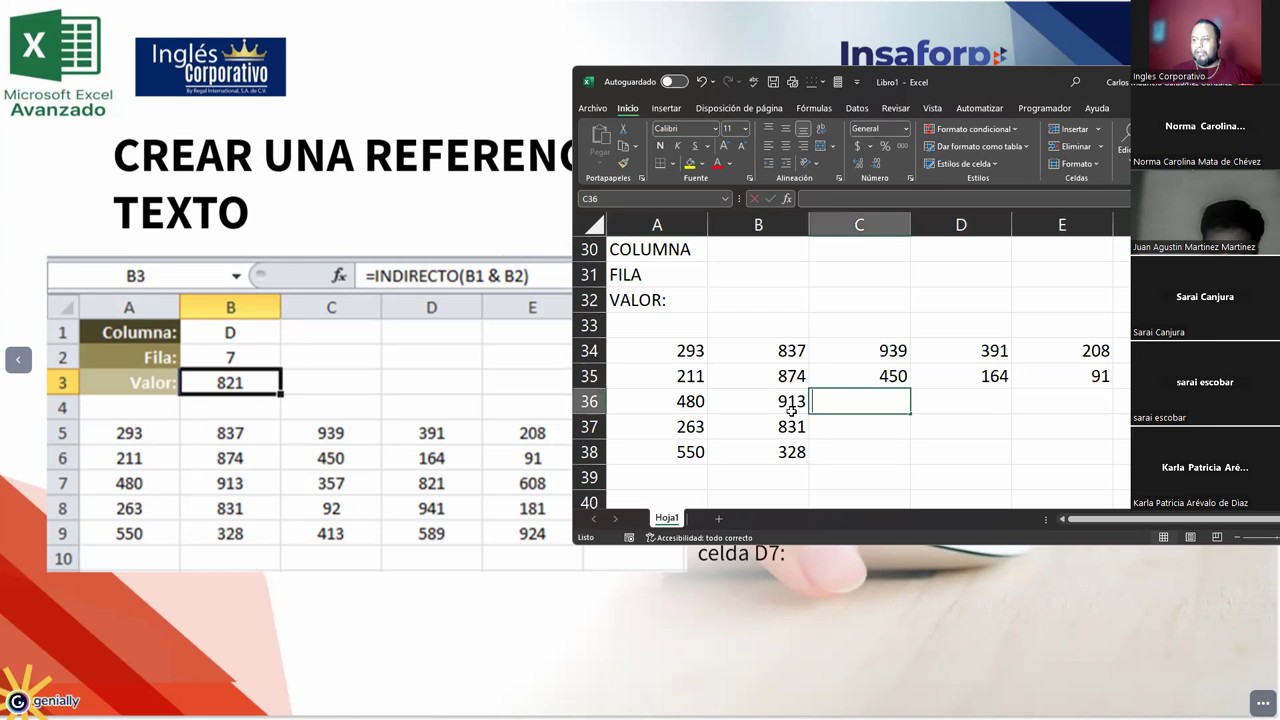
# - Fill C36:E37 with 357, 821, 608 and 92, 941, 181
pyautogui.write('357')
pyautogui.press('Tab')
pyautogui.write('821')
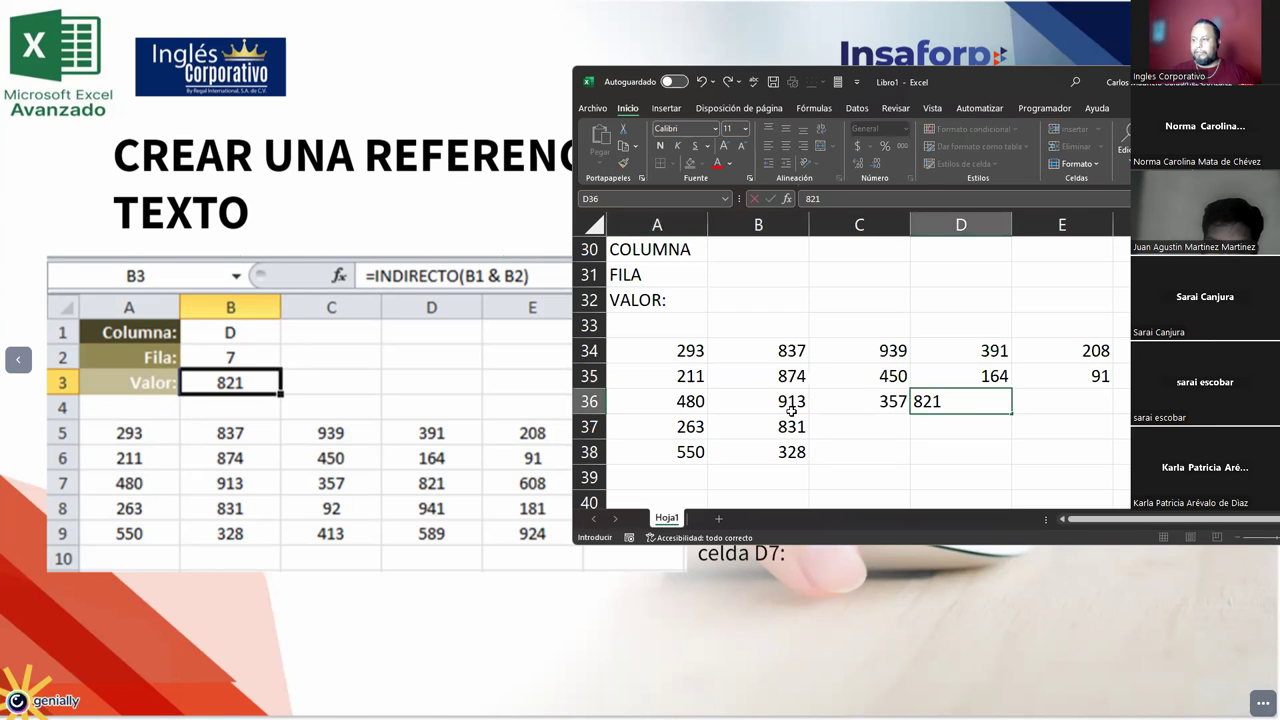
pyautogui.press('Tab')
pyautogui.write('608')
pyautogui.press('Return')
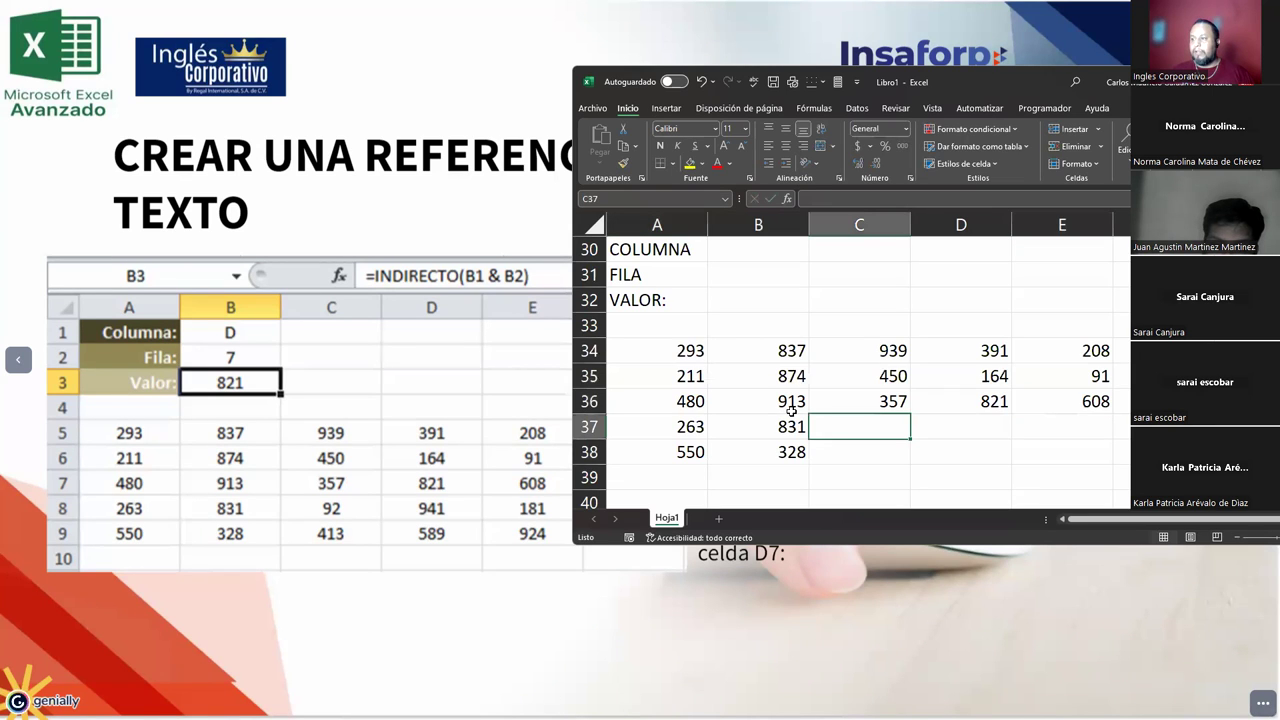
pyautogui.write('92')
pyautogui.press('Tab')
pyautogui.write('941')
pyautogui.press('Tab')
pyautogui.write('1')
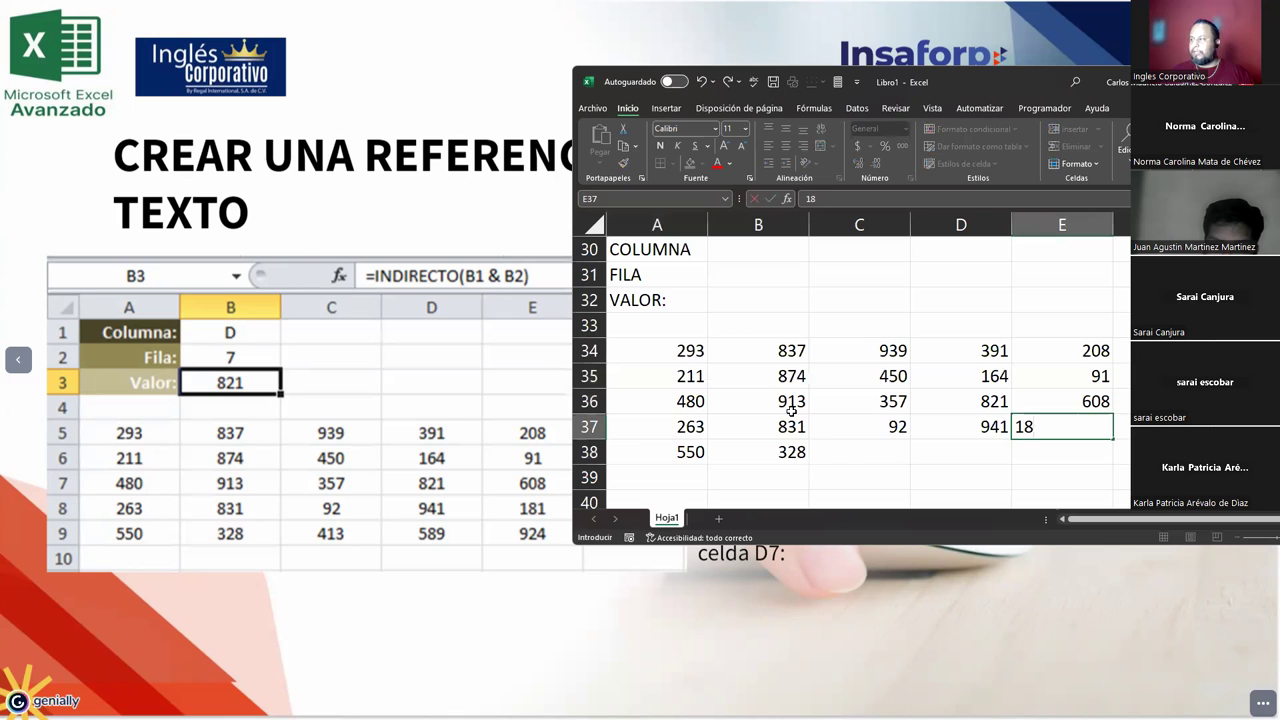
pyautogui.write('1')
pyautogui.press('Return')
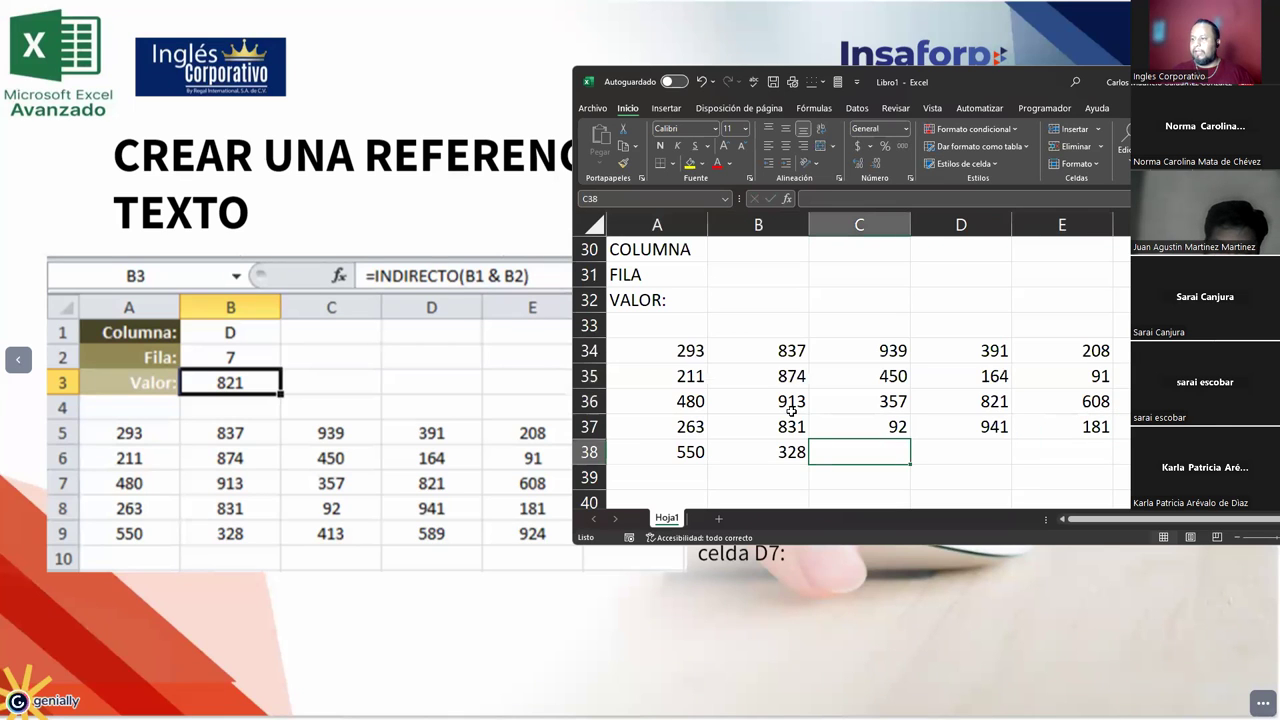
# - Enter 413, 589 and 924 in C38:E38, then maximize the Excel window
pyautogui.write('413')
pyautogui.press('Tab')
pyautogui.write('589')
pyautogui.press('Tab')
pyautogui.write('924')
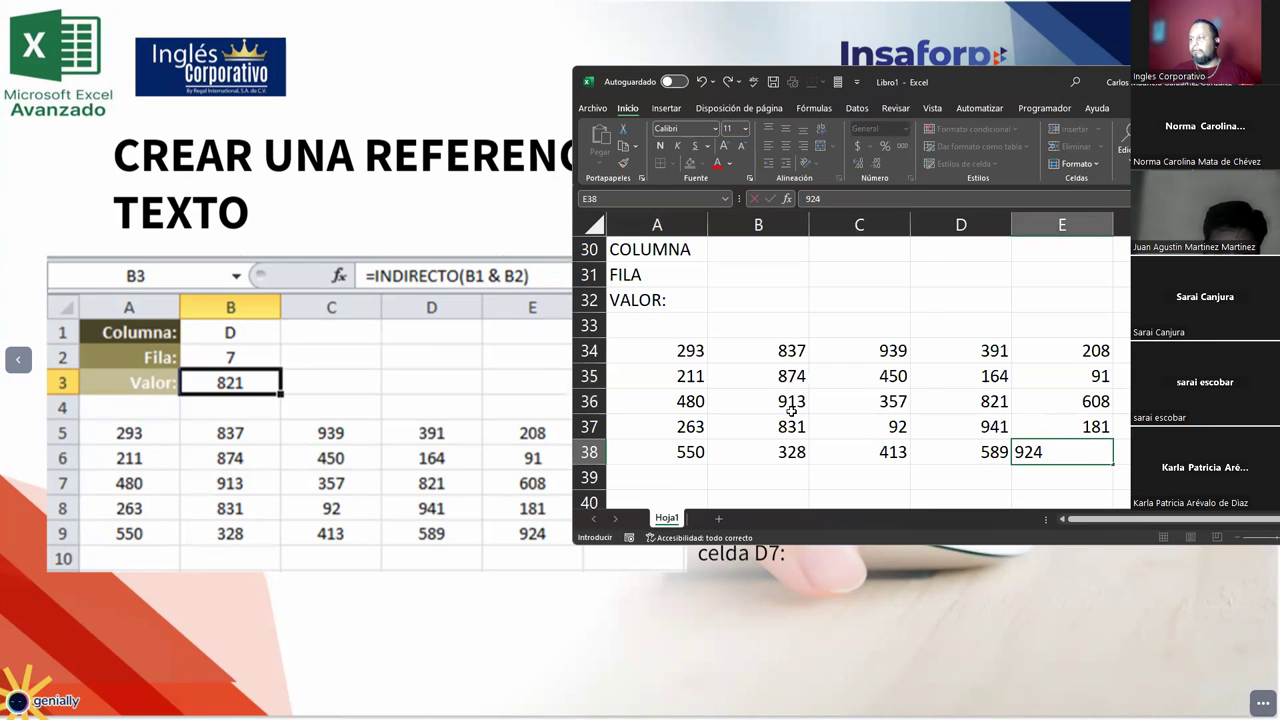
pyautogui.press('Return')
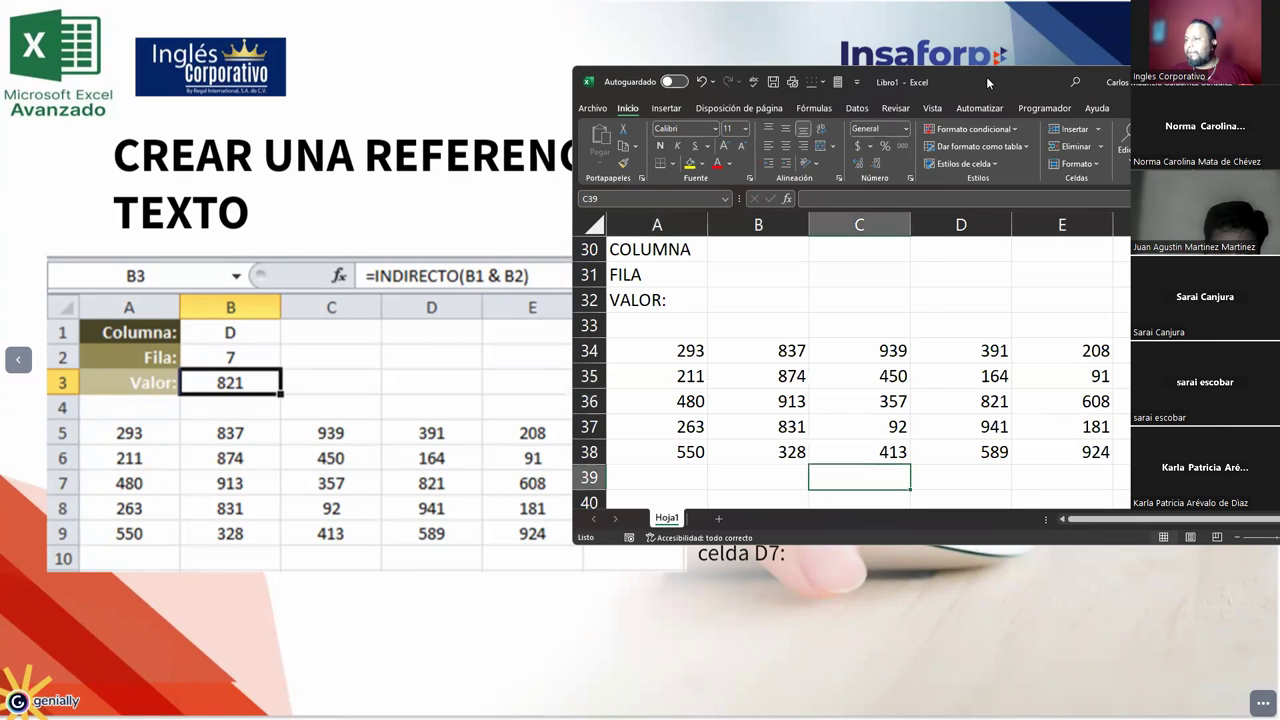
pyautogui.doubleClick(986, 79)
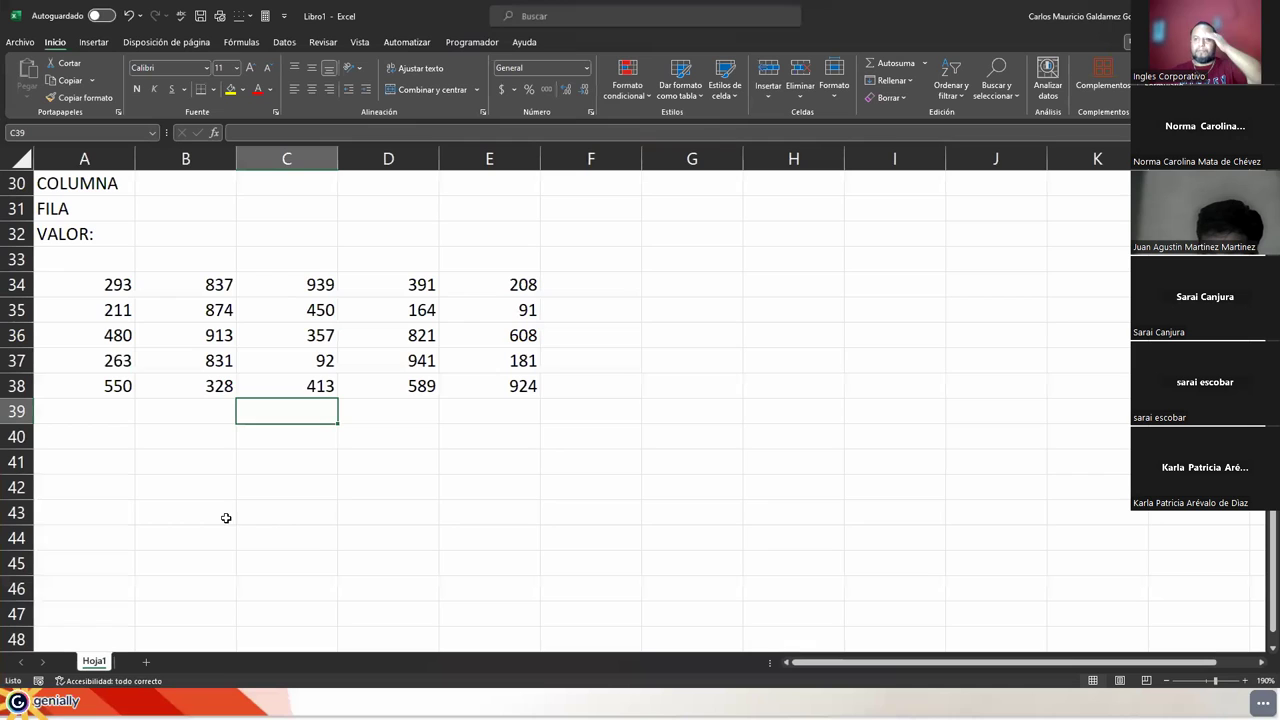
# - Give A34:E38 the orange Entrada cell style and Todos los bordes borders
pyautogui.click(65, 197)
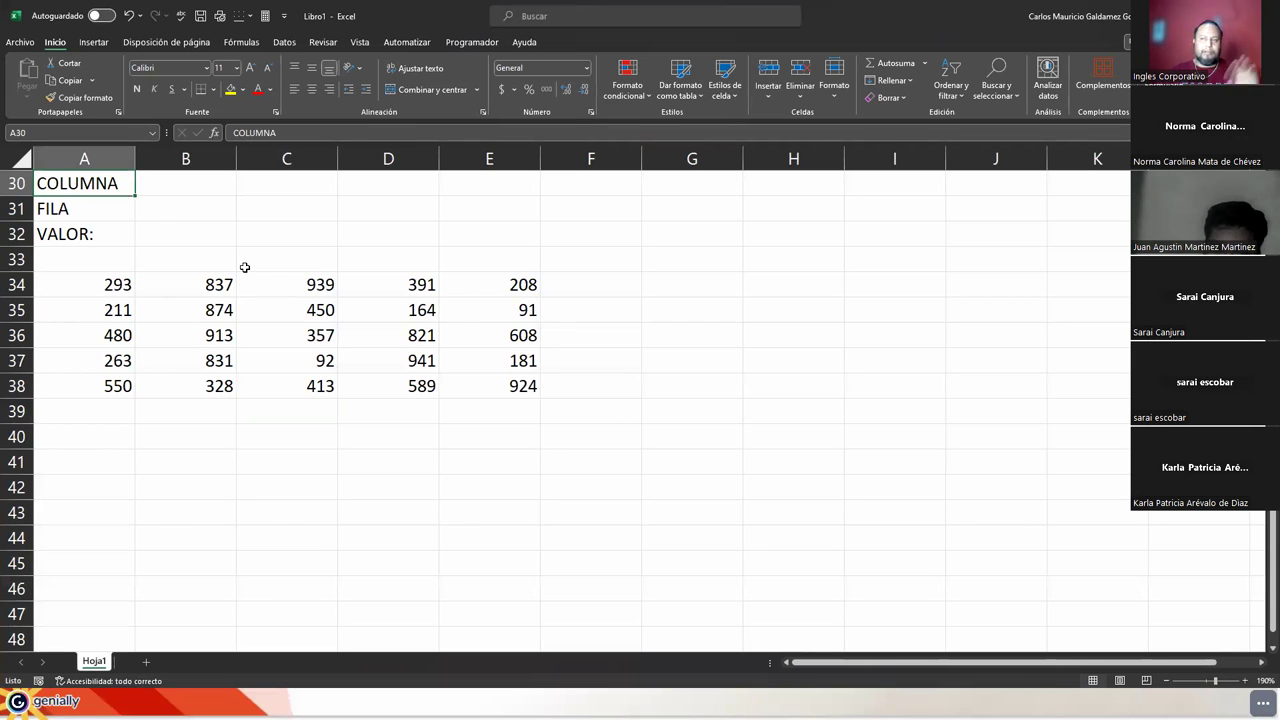
pyautogui.moveTo(89, 283); pyautogui.dragTo(497, 386)
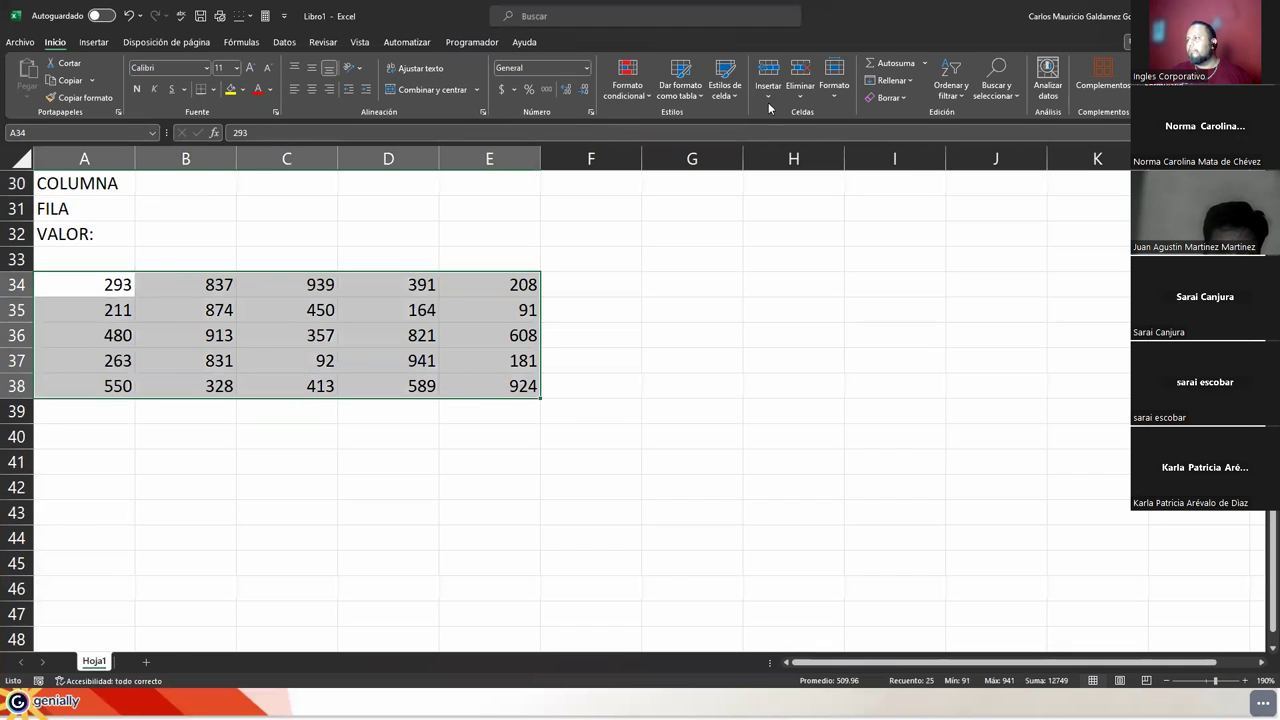
pyautogui.click(737, 98)
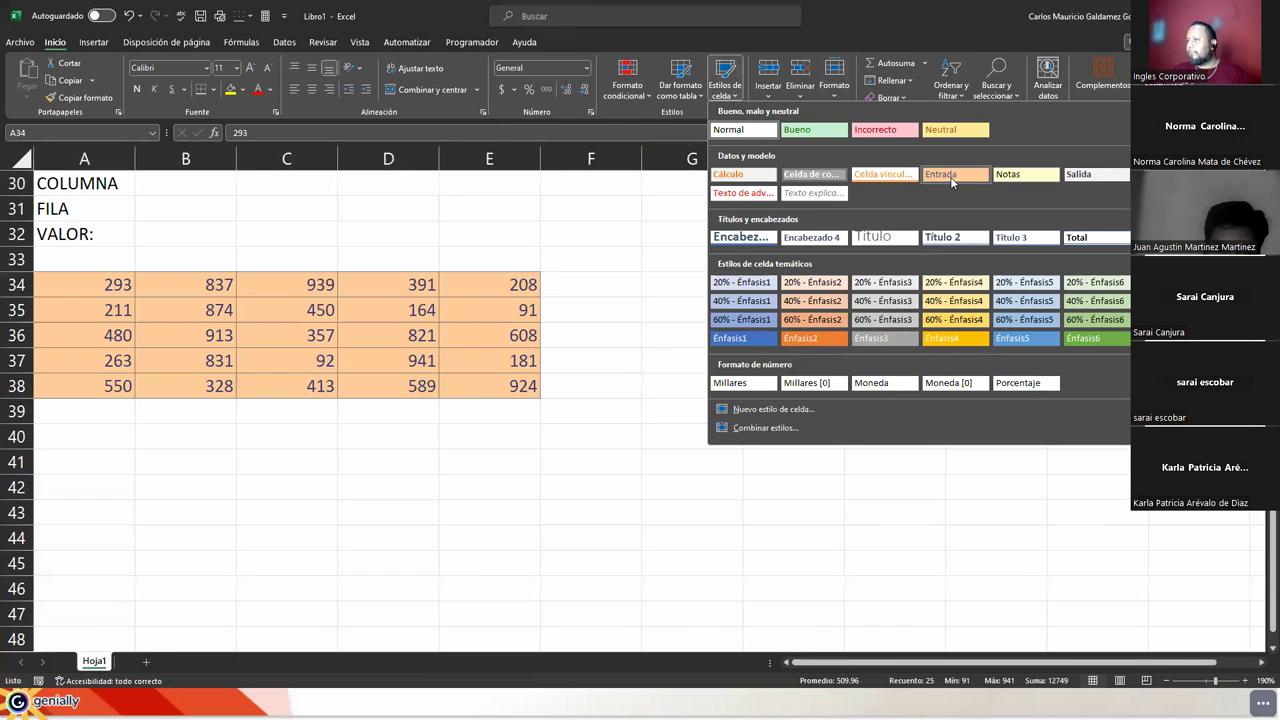
pyautogui.click(952, 177)
pyautogui.click(210, 89)
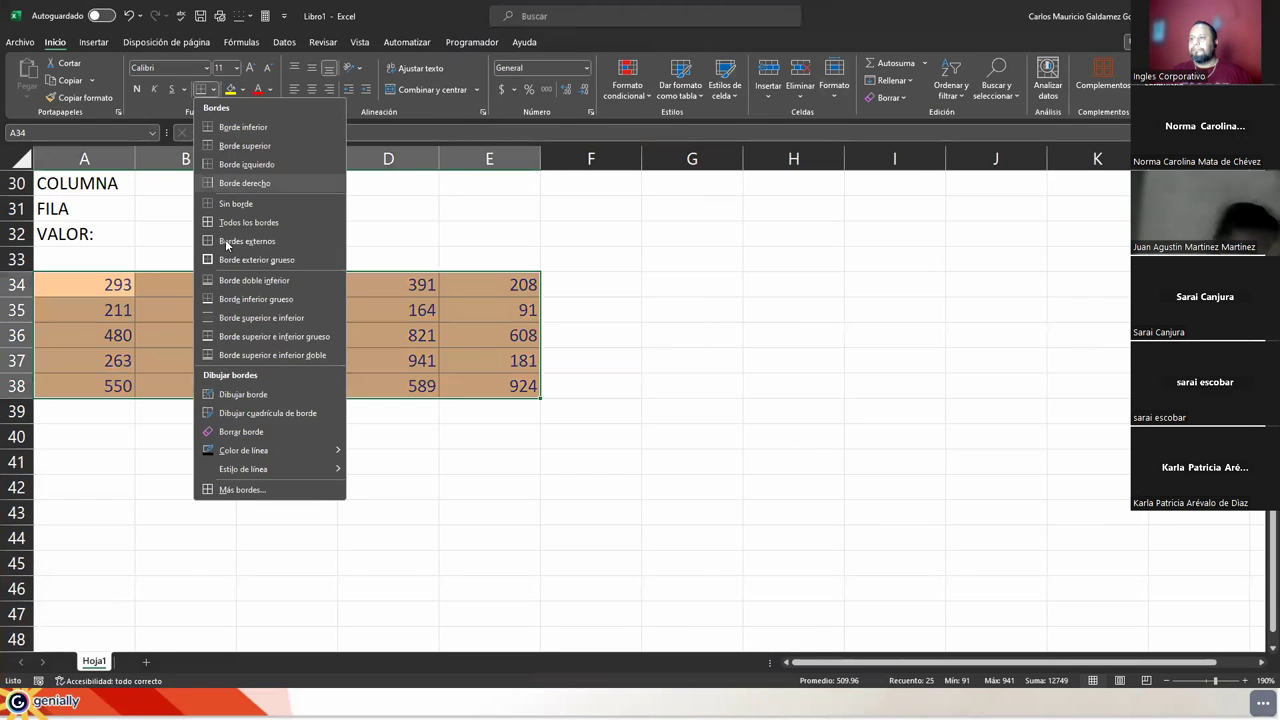
pyautogui.click(229, 222)
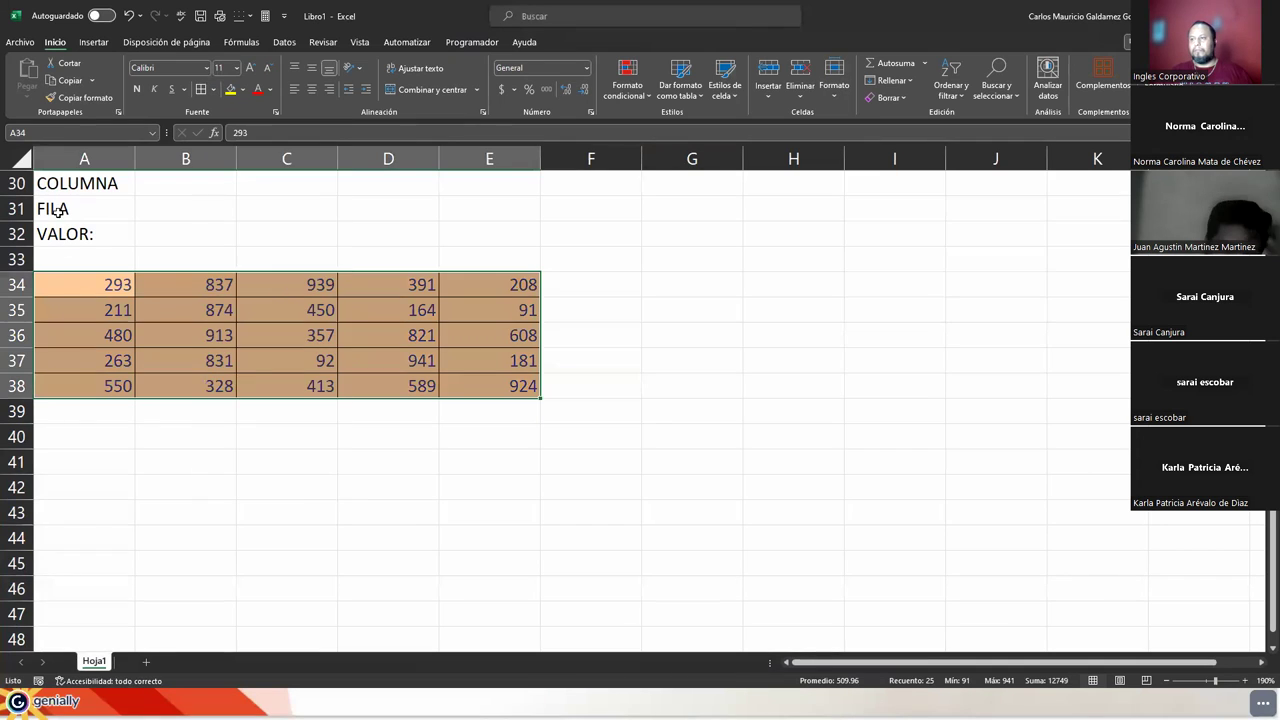
# - Style A30, A31 and A32 with Énfasis1, Énfasis2 and Énfasis4 cell styles
pyautogui.moveTo(60, 184); pyautogui.dragTo(113, 186)
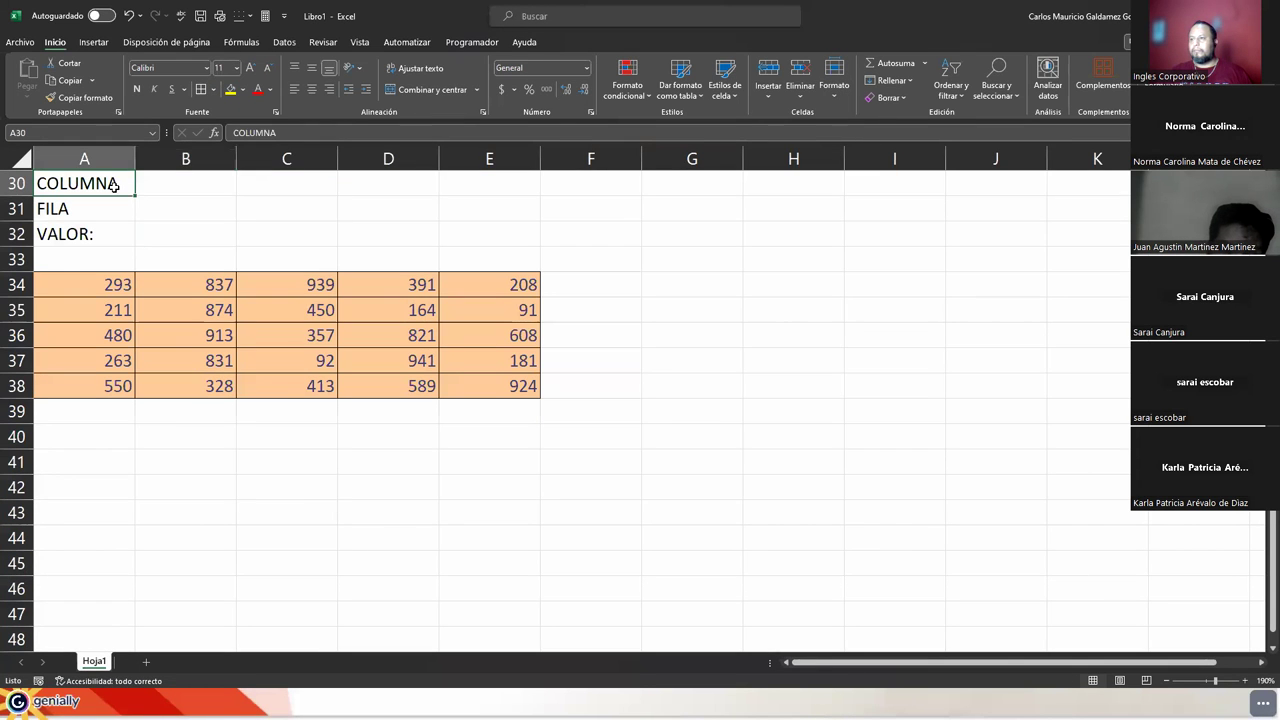
pyautogui.click(724, 85)
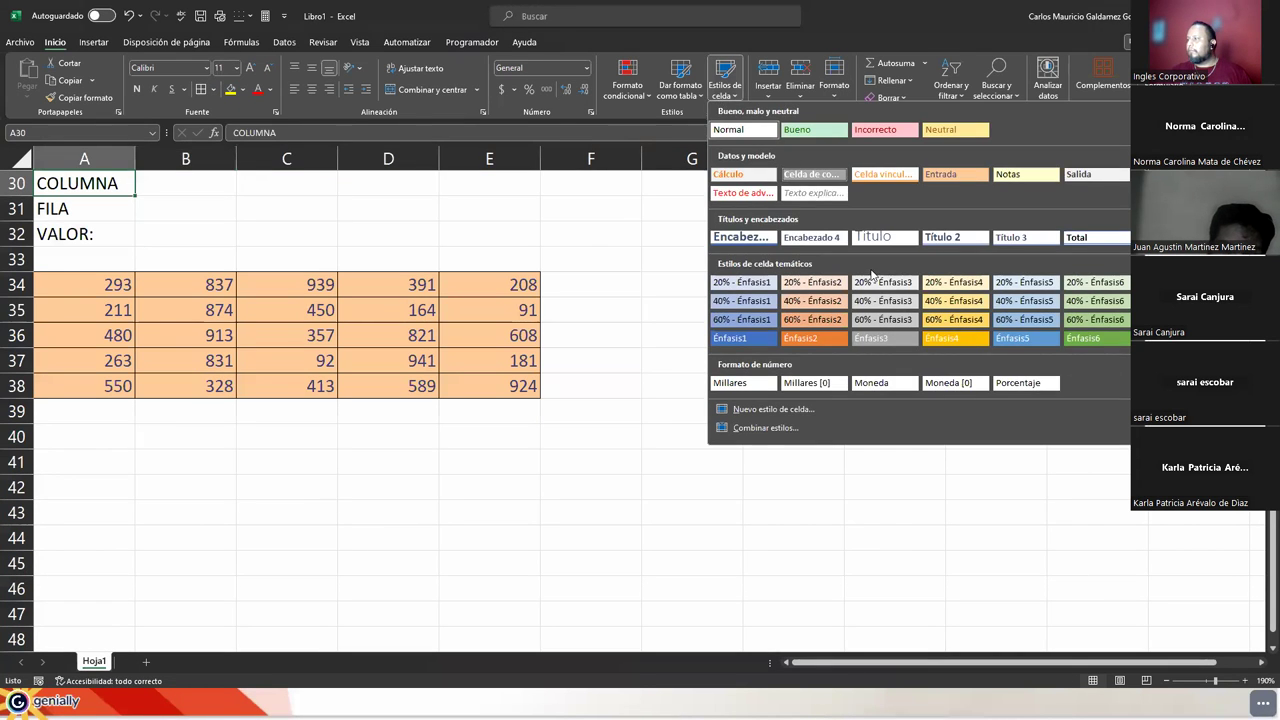
pyautogui.click(741, 338)
pyautogui.click(114, 206)
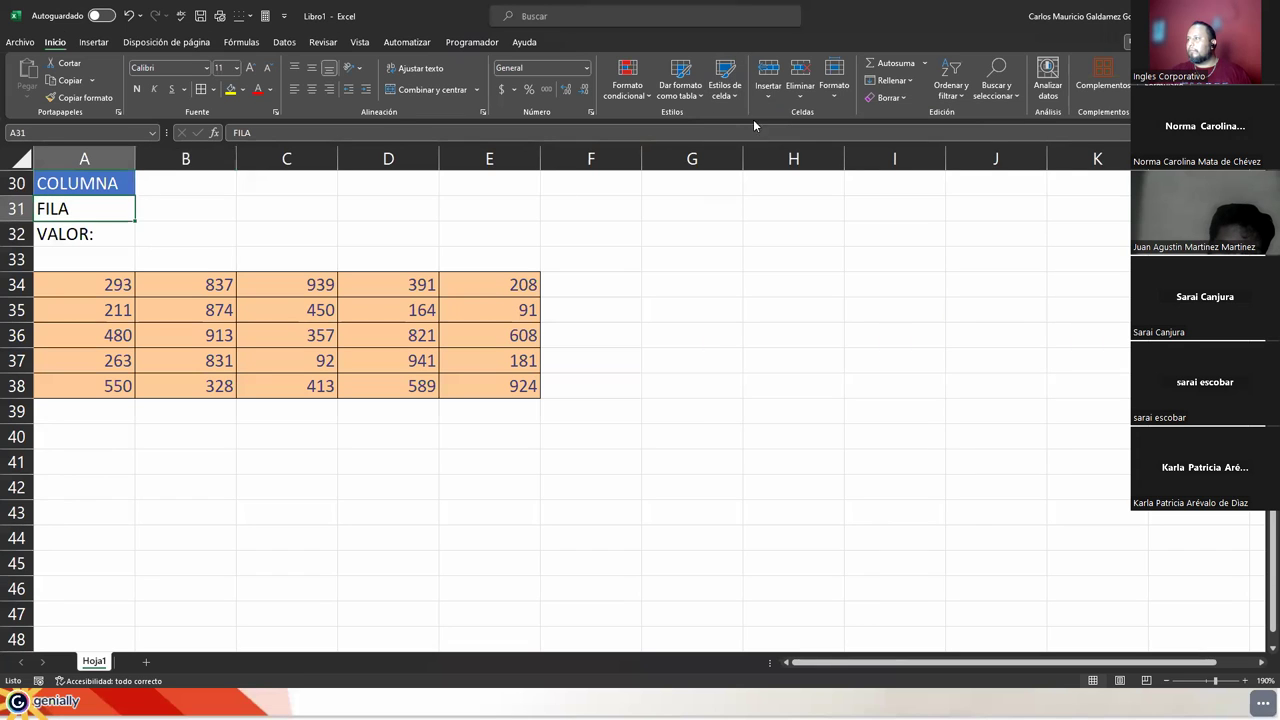
pyautogui.click(724, 85)
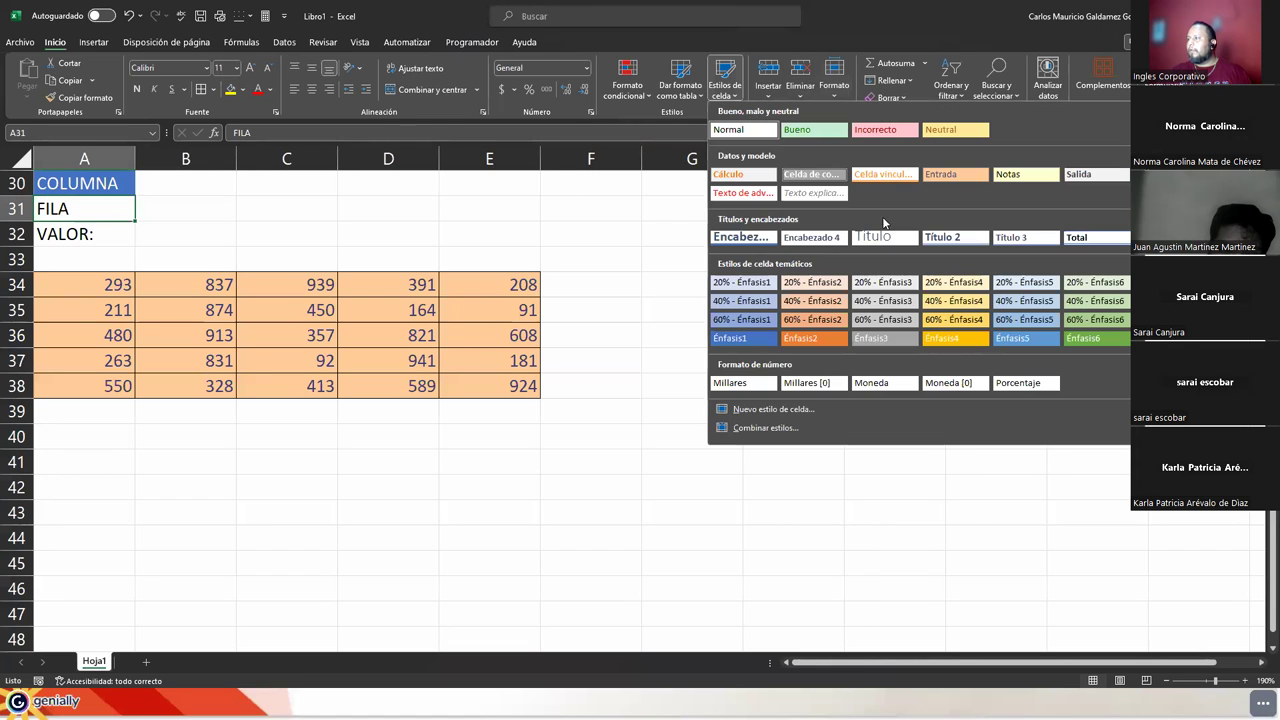
pyautogui.click(841, 340)
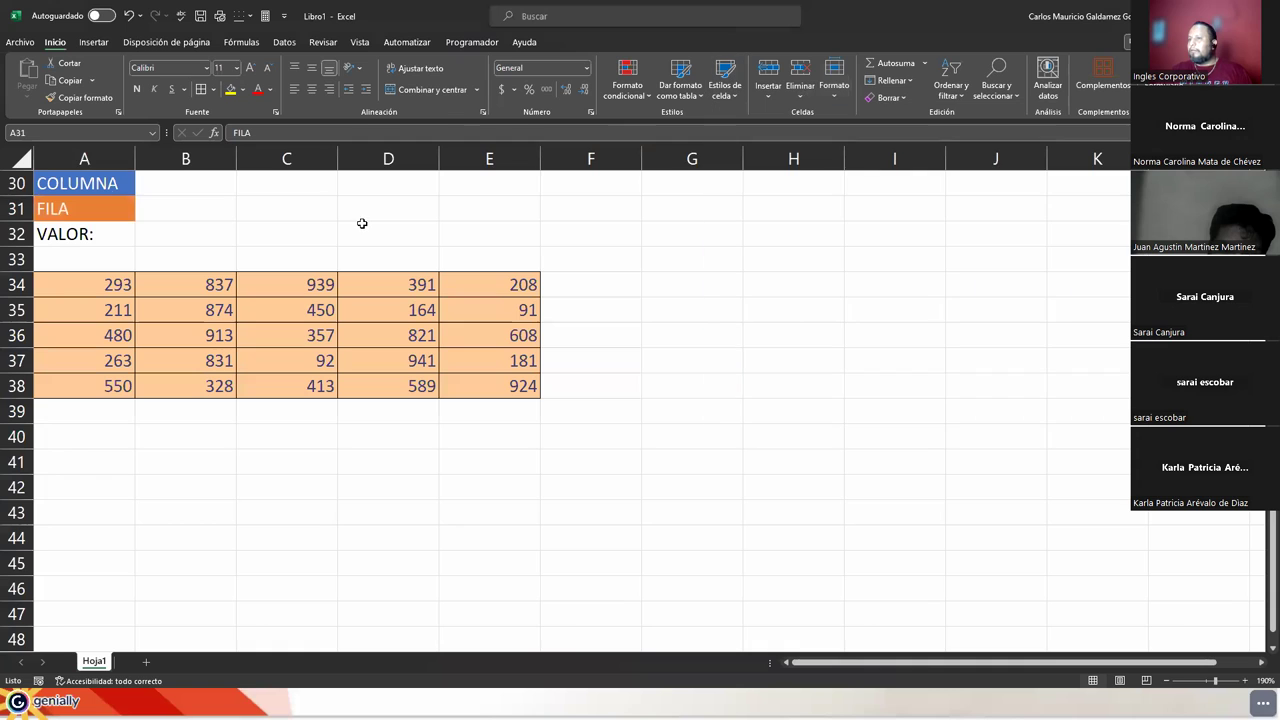
pyautogui.click(97, 230)
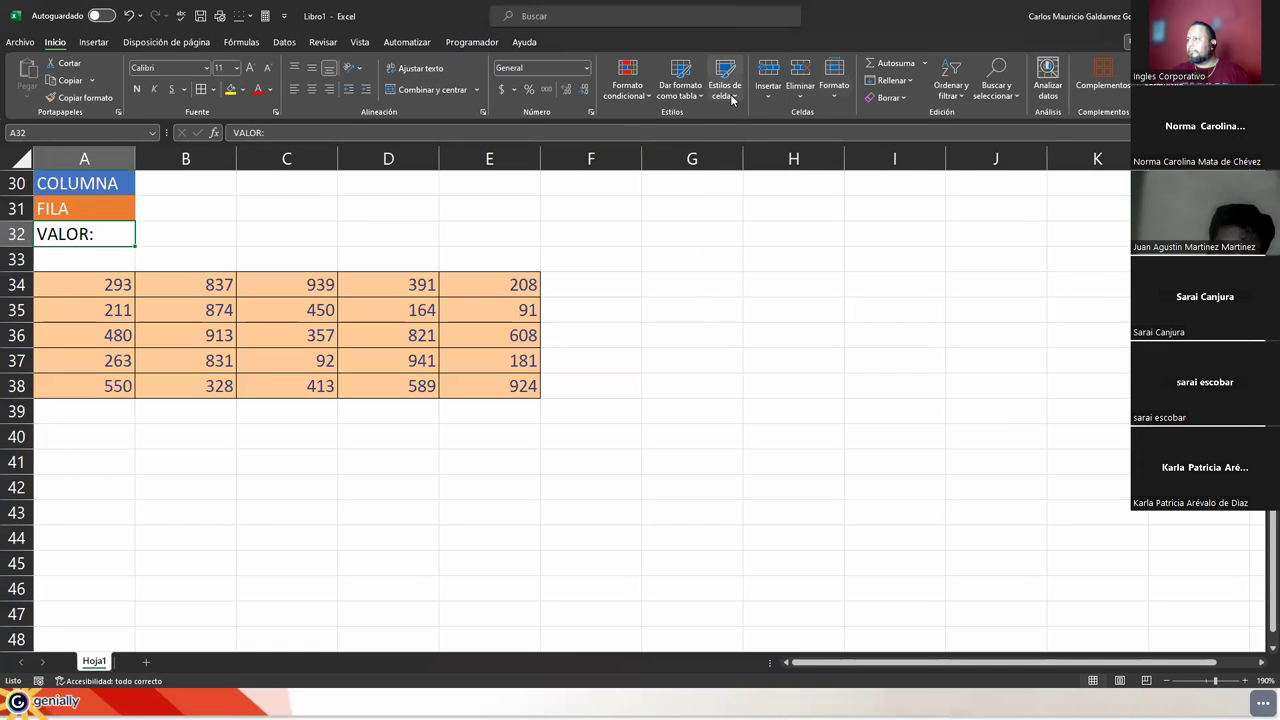
pyautogui.click(724, 85)
pyautogui.click(968, 338)
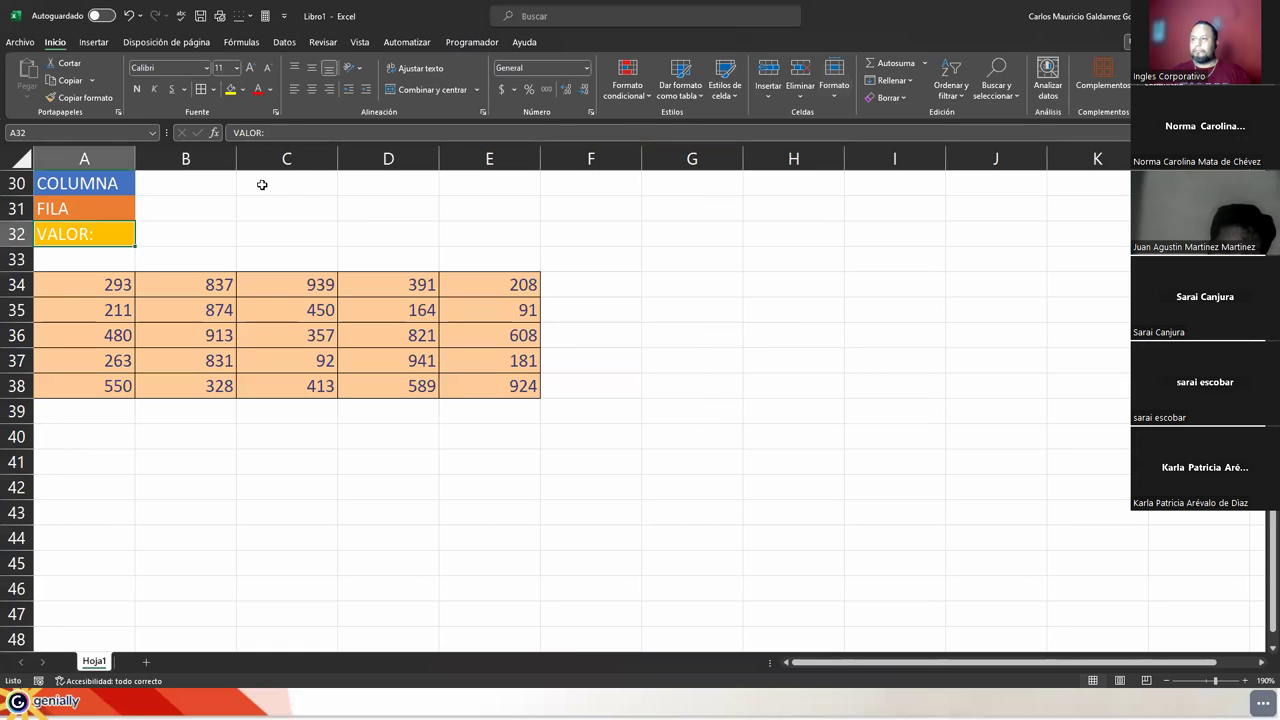
# - Copy the label formatting from A30:A32 onto B30:B32 with Copiar formato
pyautogui.moveTo(100, 183); pyautogui.dragTo(111, 236)
pyautogui.click(80, 97)
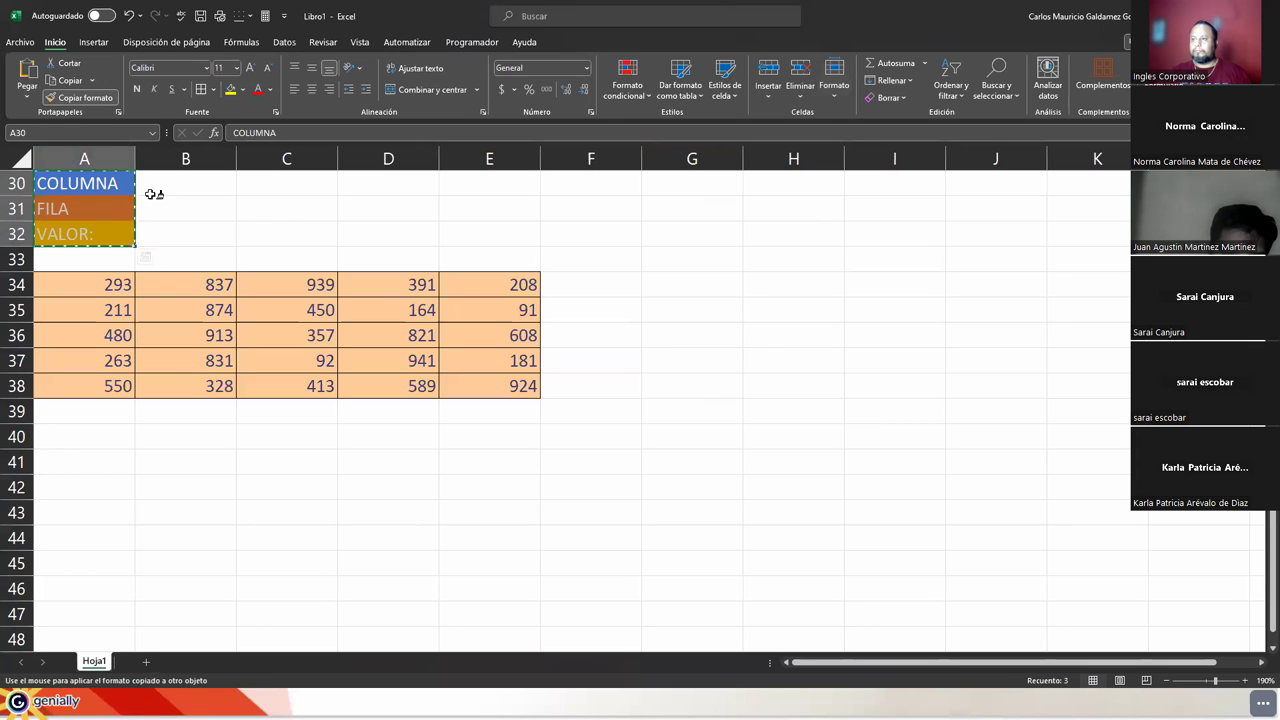
pyautogui.moveTo(150, 183); pyautogui.dragTo(163, 237)
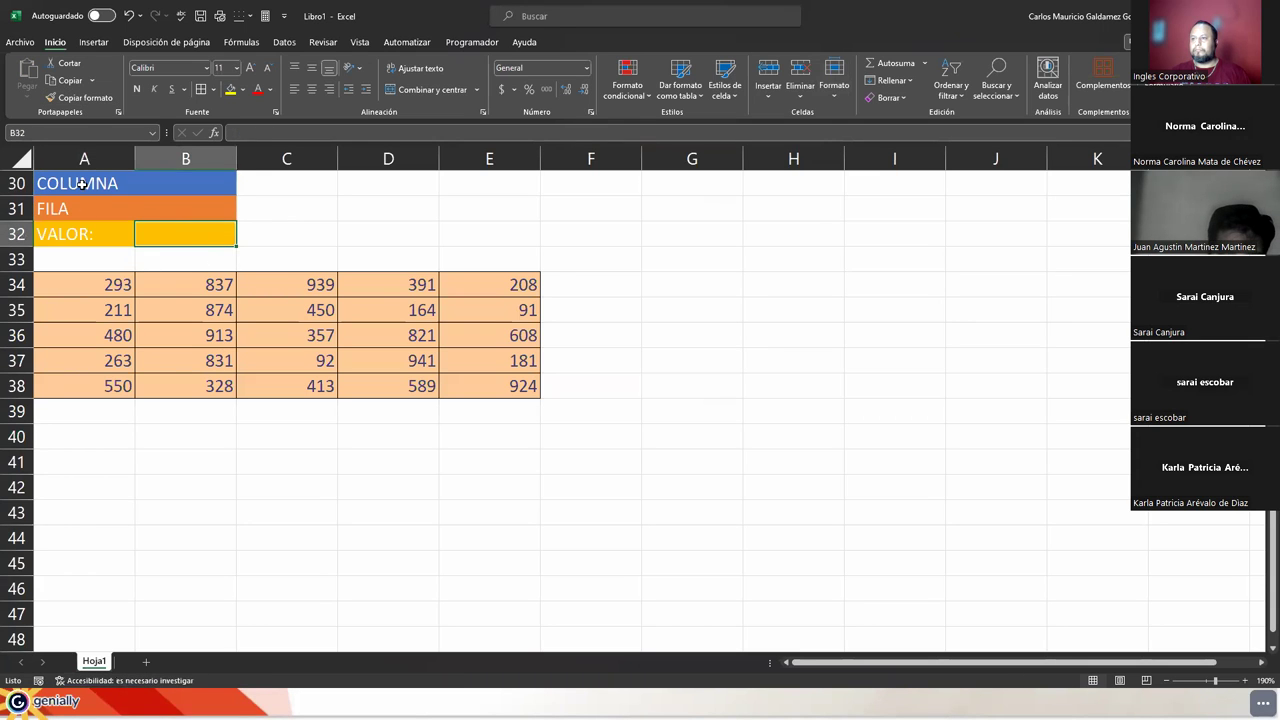
pyautogui.moveTo(82, 184); pyautogui.dragTo(151, 234)
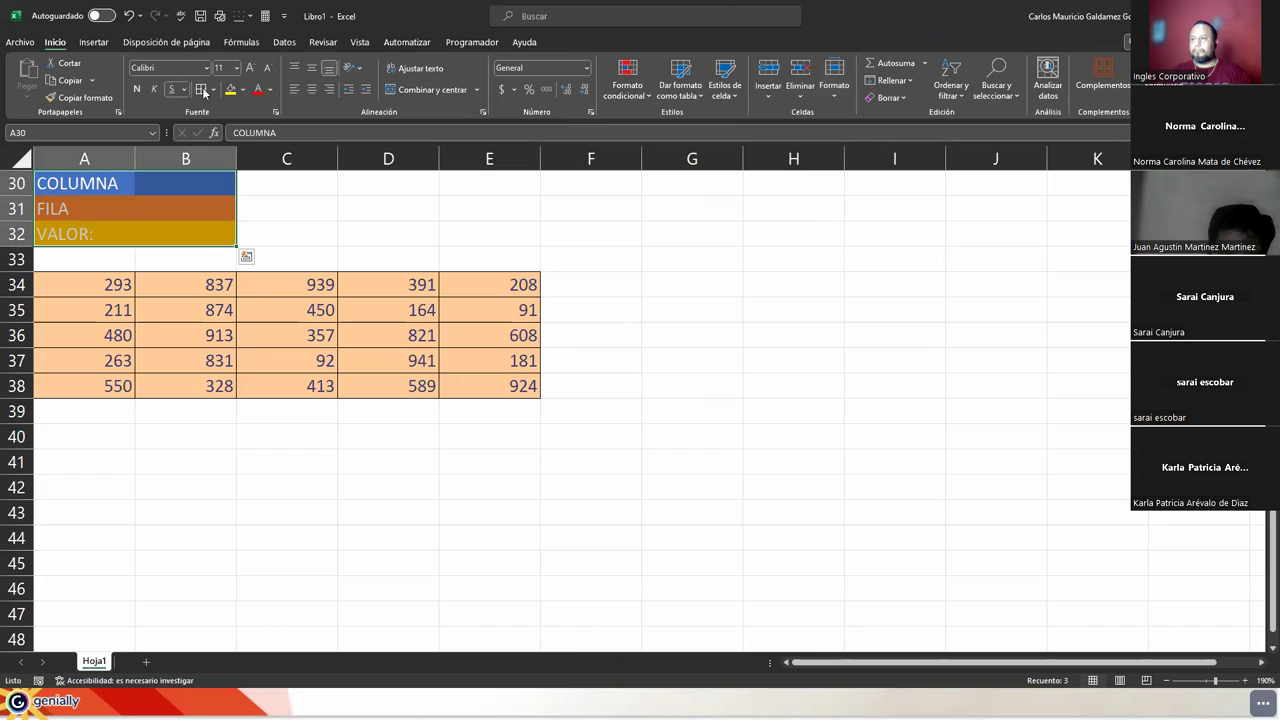
pyautogui.click(145, 236)
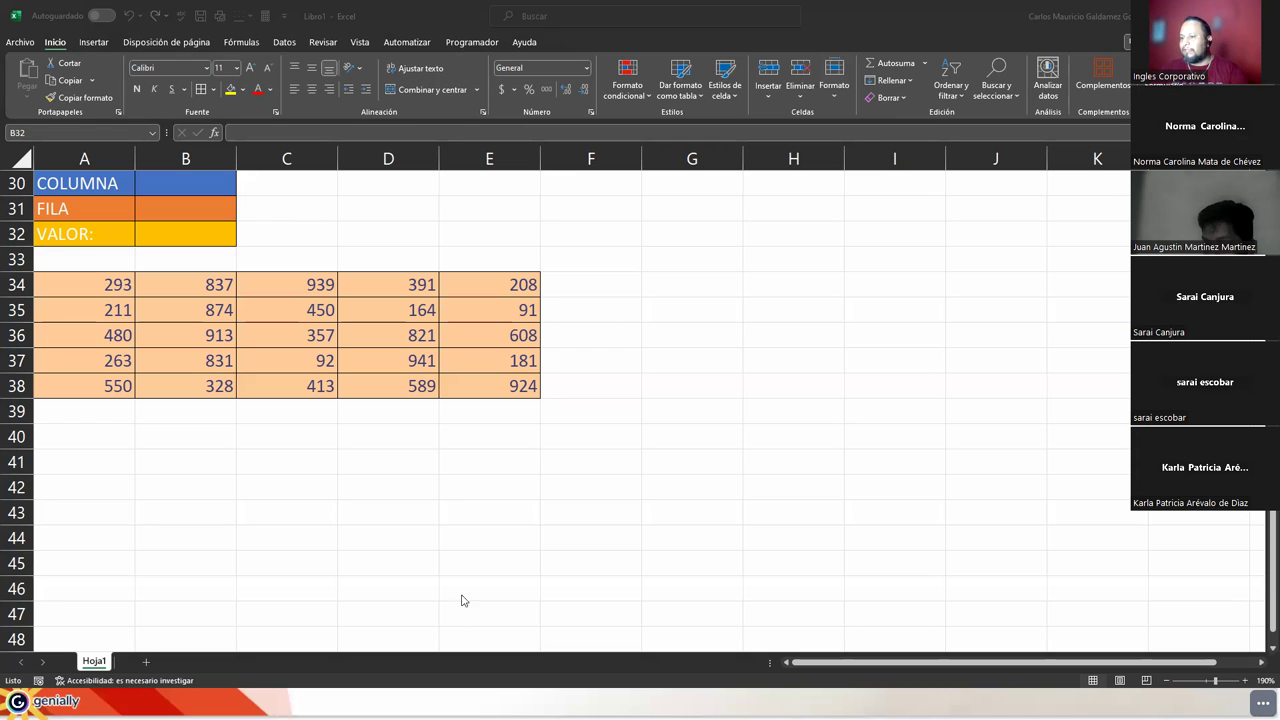
# - Select the orange number table A34:E38, then return to the Genially INDIRECTO slide
pyautogui.click(180, 189)
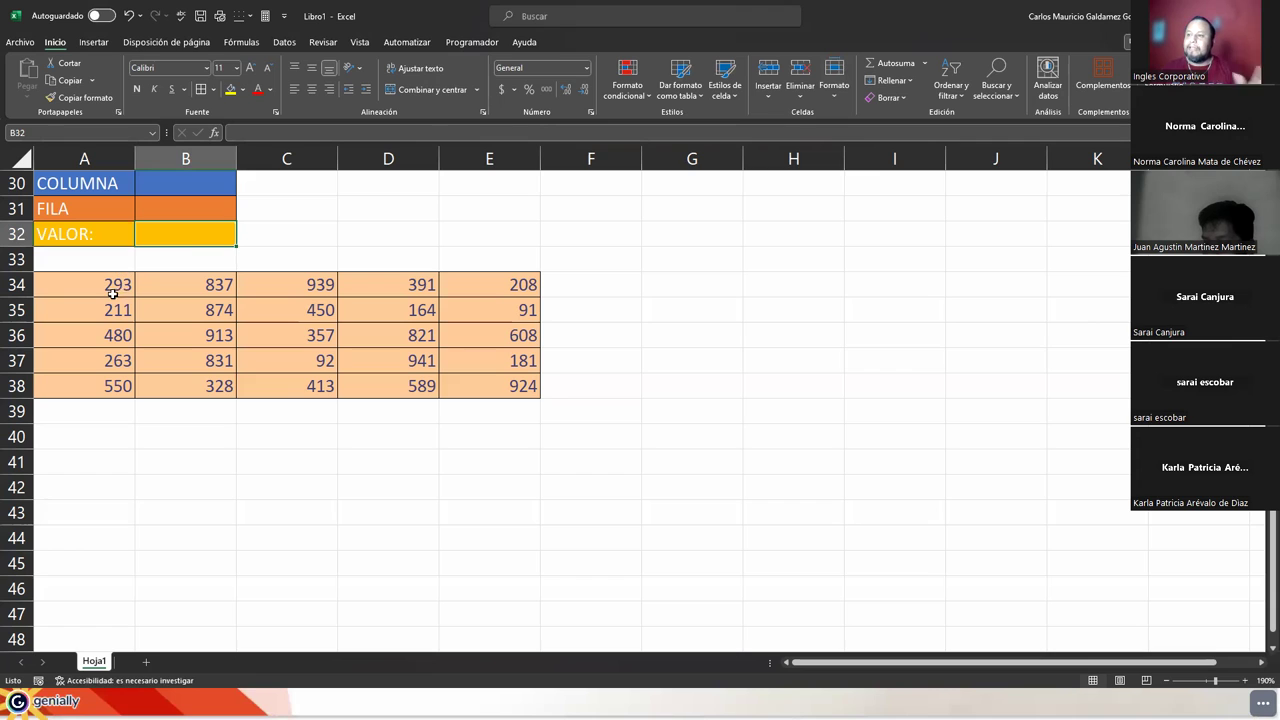
pyautogui.moveTo(86, 287); pyautogui.dragTo(478, 381)
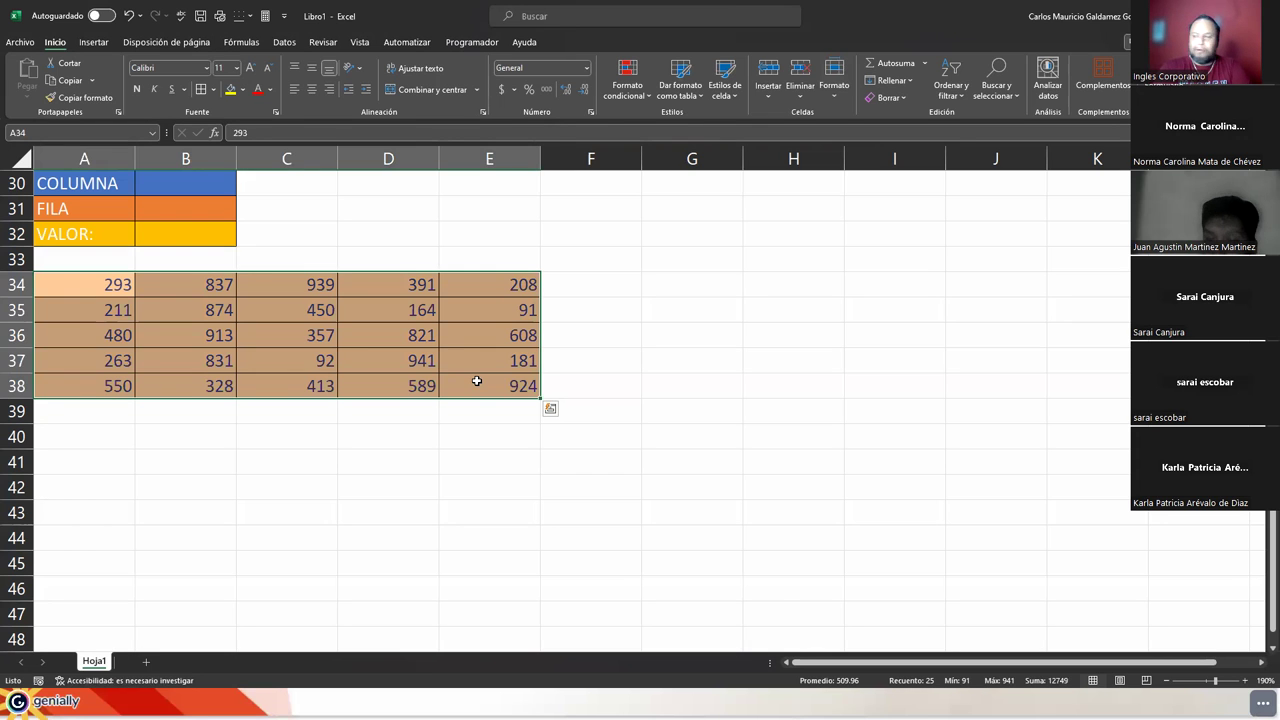
pyautogui.hotkey('alt', 'Tab')
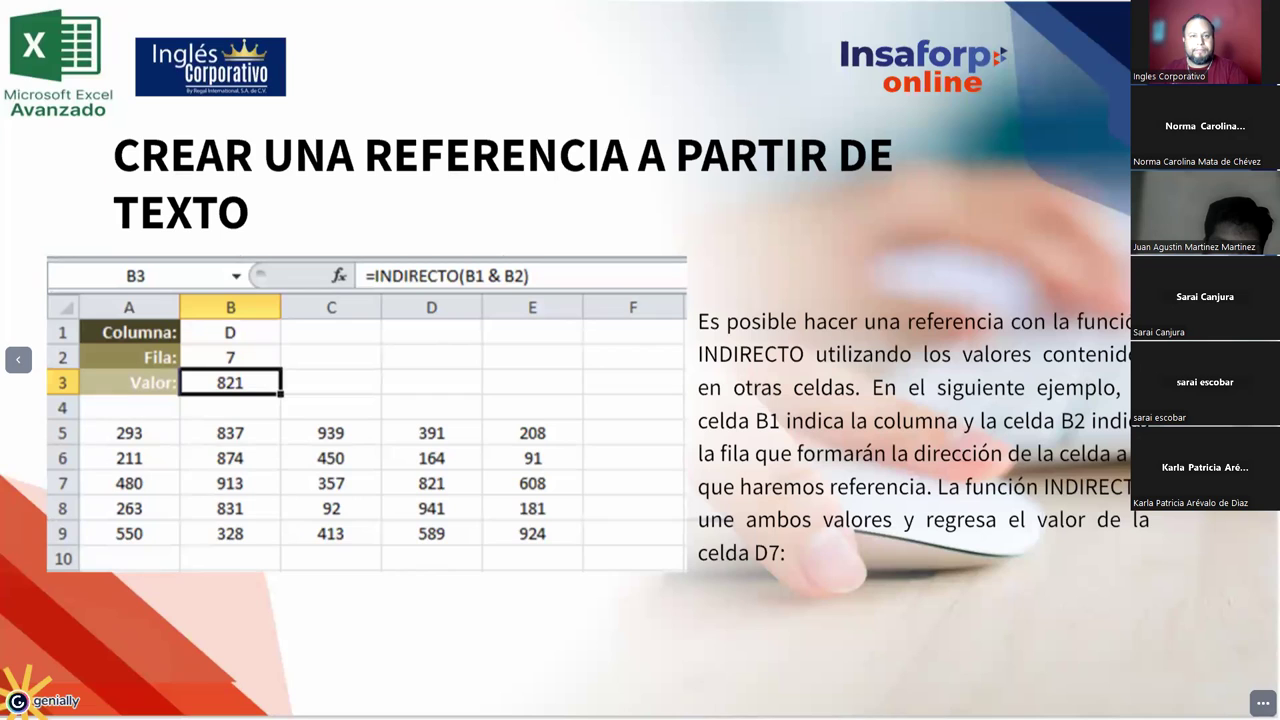
# - Annotate the slide formula, linking B1 to column D and B2 to row 7
pyautogui.moveTo(480, 256)
pyautogui.mouseDown()
pyautogui.moveTo(472, 282)
pyautogui.moveTo(478, 220)
pyautogui.moveTo(374, 240)
pyautogui.moveTo(242, 308)
pyautogui.moveTo(252, 332)
pyautogui.moveTo(244, 320)
pyautogui.mouseUp()
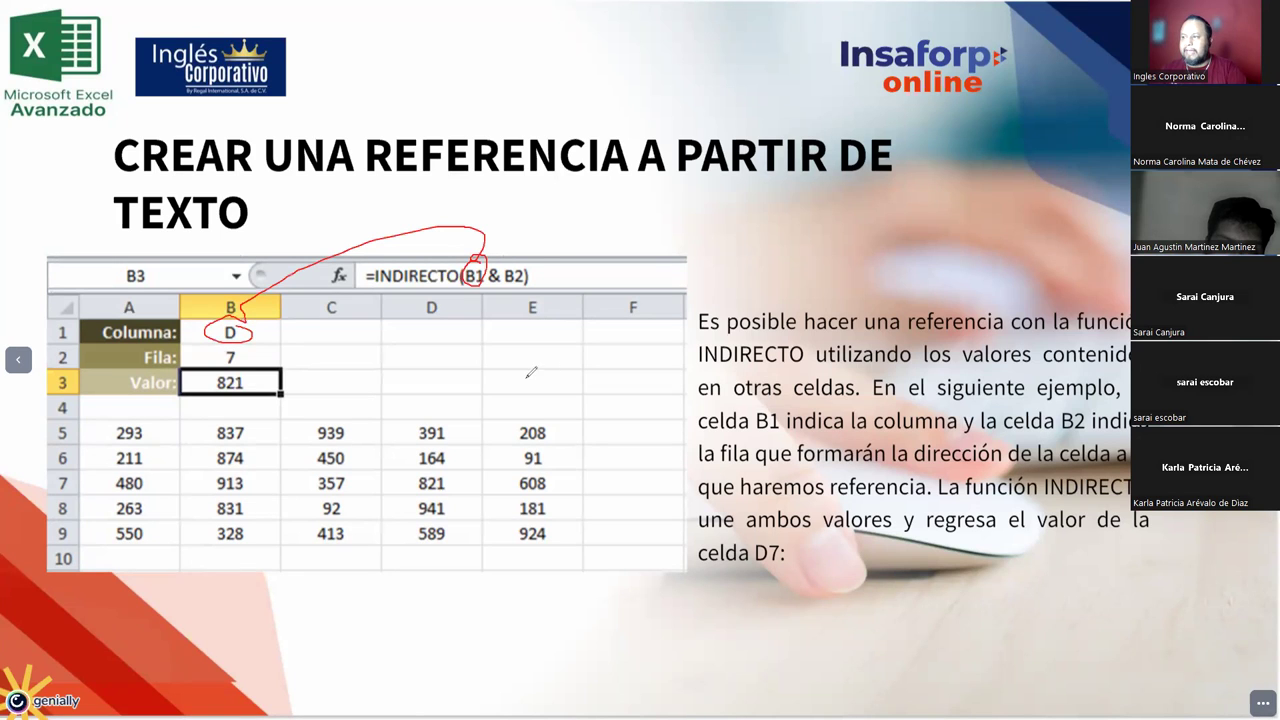
pyautogui.moveTo(516, 255)
pyautogui.mouseDown()
pyautogui.moveTo(510, 284)
pyautogui.moveTo(551, 256)
pyautogui.moveTo(545, 335)
pyautogui.moveTo(435, 350)
pyautogui.moveTo(233, 338)
pyautogui.moveTo(226, 360)
pyautogui.moveTo(258, 362)
pyautogui.moveTo(250, 340)
pyautogui.mouseUp()
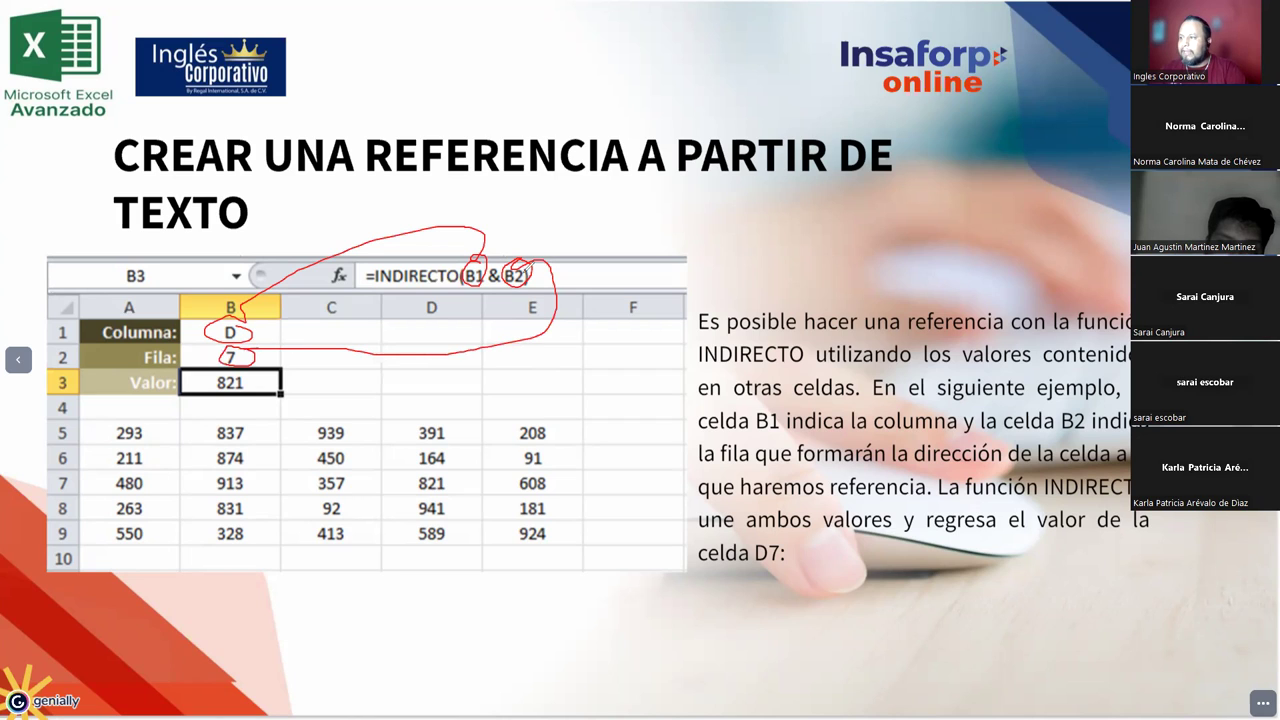
pyautogui.moveTo(509, 250)
pyautogui.mouseDown()
pyautogui.moveTo(510, 231)
pyautogui.moveTo(551, 245)
pyautogui.moveTo(578, 232)
pyautogui.moveTo(552, 245)
pyautogui.moveTo(608, 240)
pyautogui.moveTo(624, 224)
pyautogui.mouseUp()
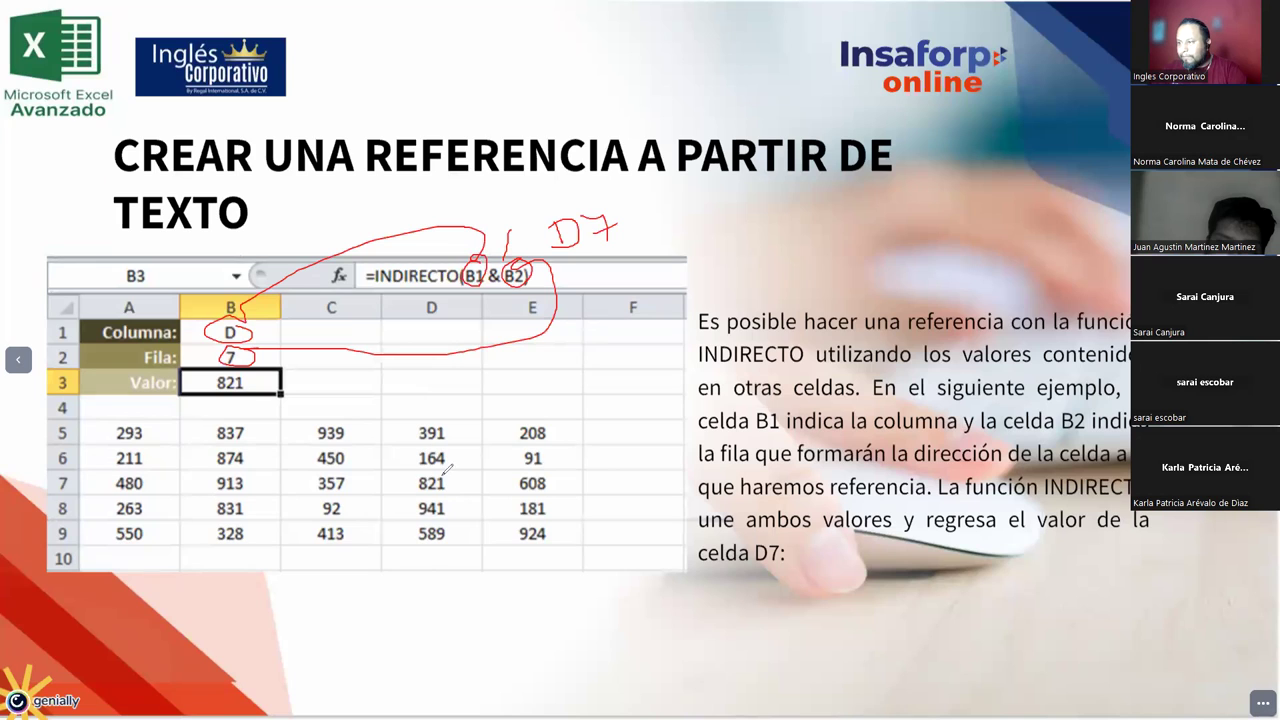
# - Mark 821 in D7, column D and row 7, then return to Excel at B30
pyautogui.moveTo(434, 464)
pyautogui.mouseDown()
pyautogui.moveTo(425, 497)
pyautogui.moveTo(432, 466)
pyautogui.mouseUp()
pyautogui.moveTo(418, 306); pyautogui.dragTo(452, 284)
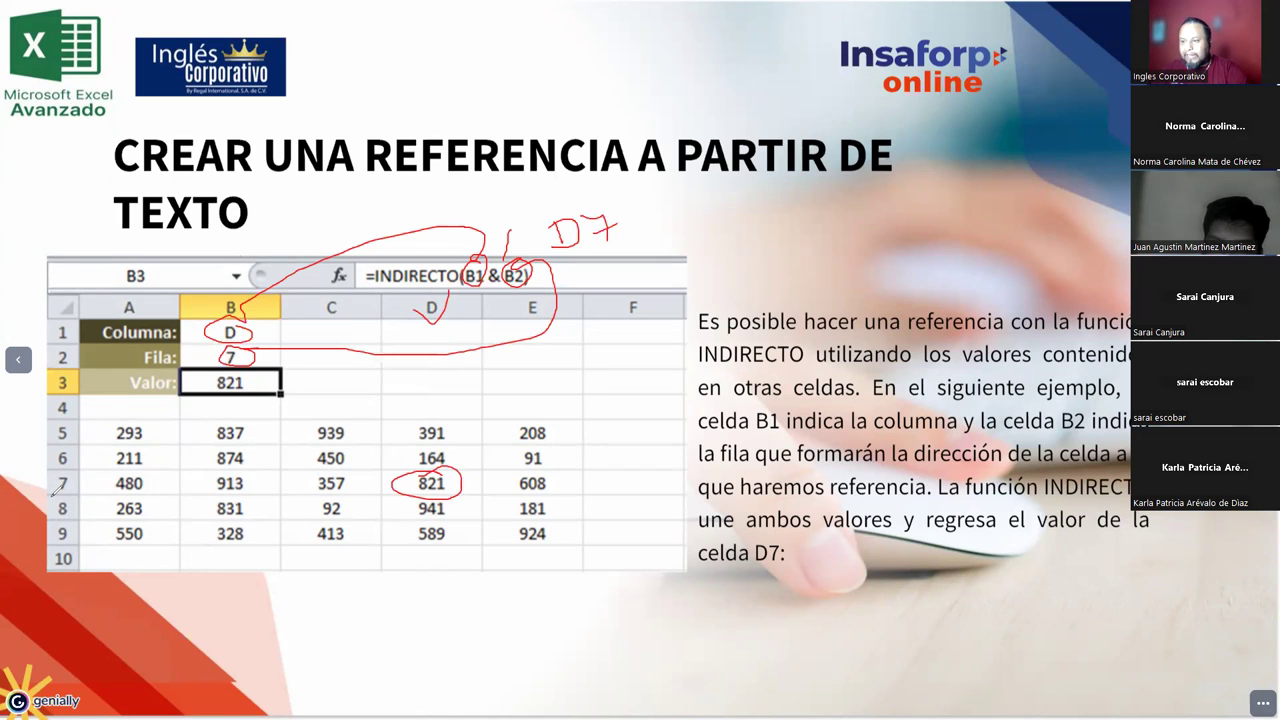
pyautogui.moveTo(84, 488); pyautogui.dragTo(47, 493)
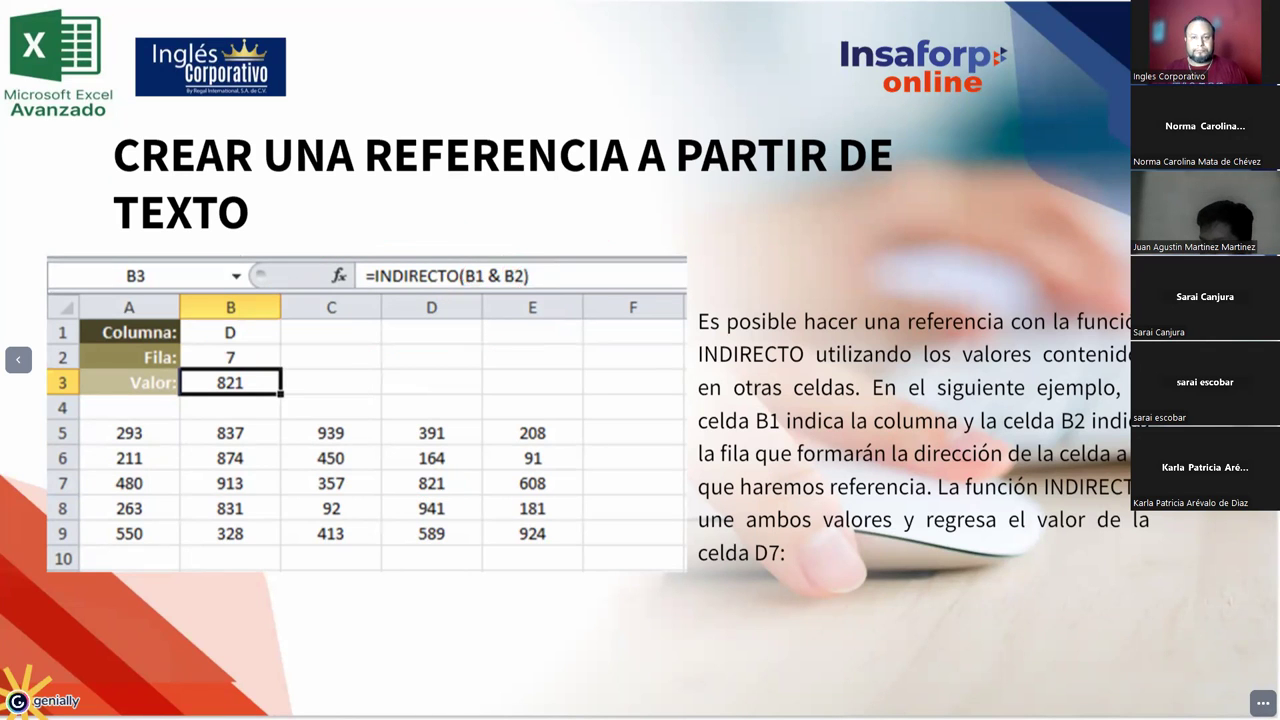
pyautogui.hotkey('alt', 'Tab')
pyautogui.click(185, 186)
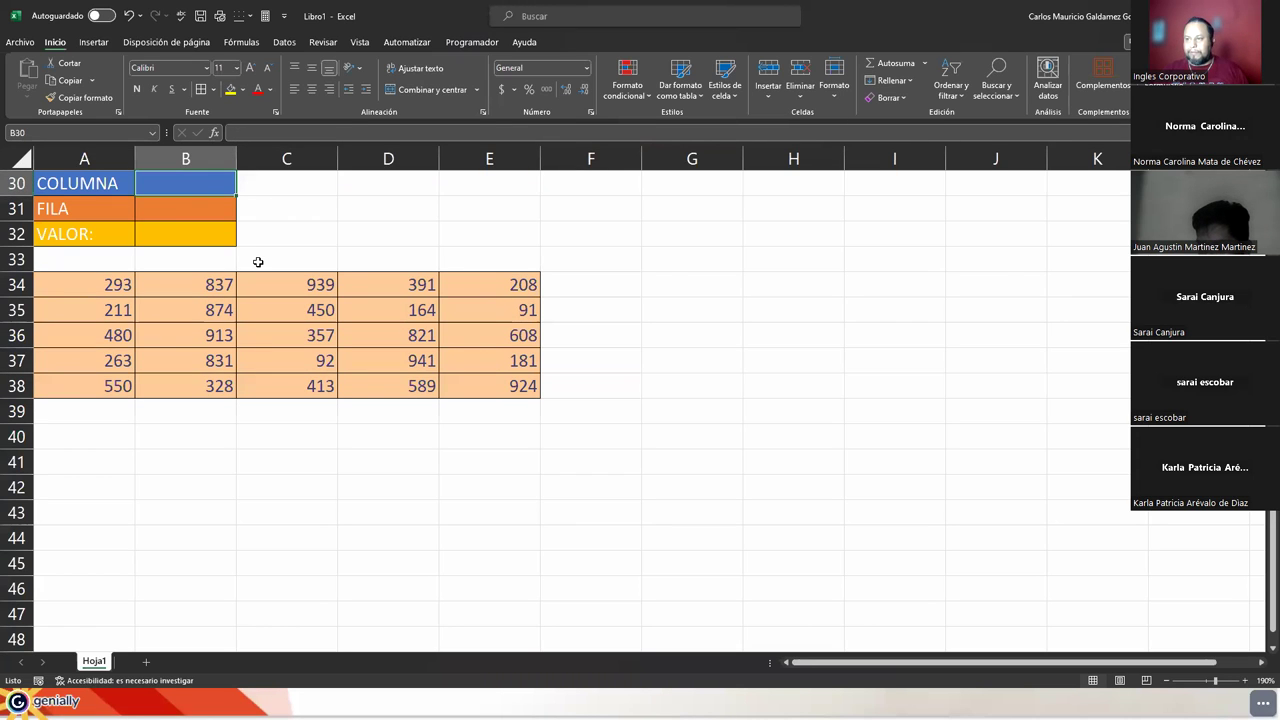
# - Start =INDIRECTO( in B32 beside VALOR: and open the function's help
pyautogui.press('Down')
pyautogui.press('Down')
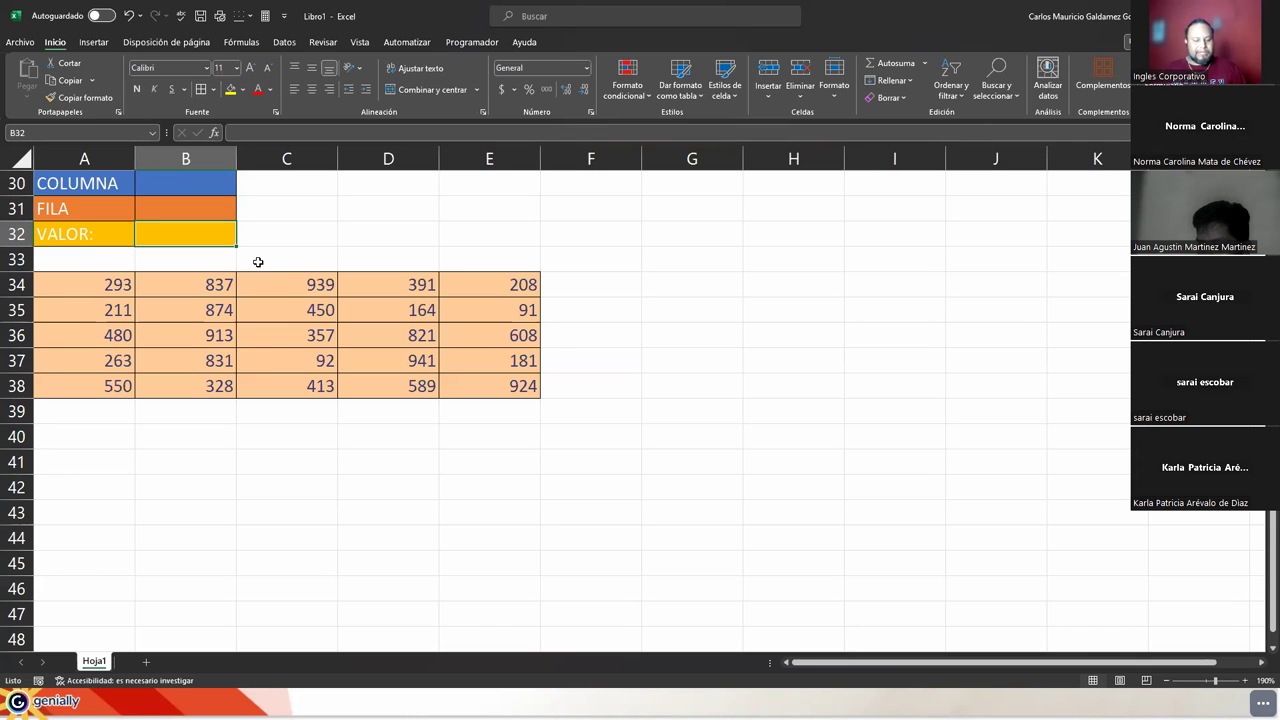
pyautogui.write('=')
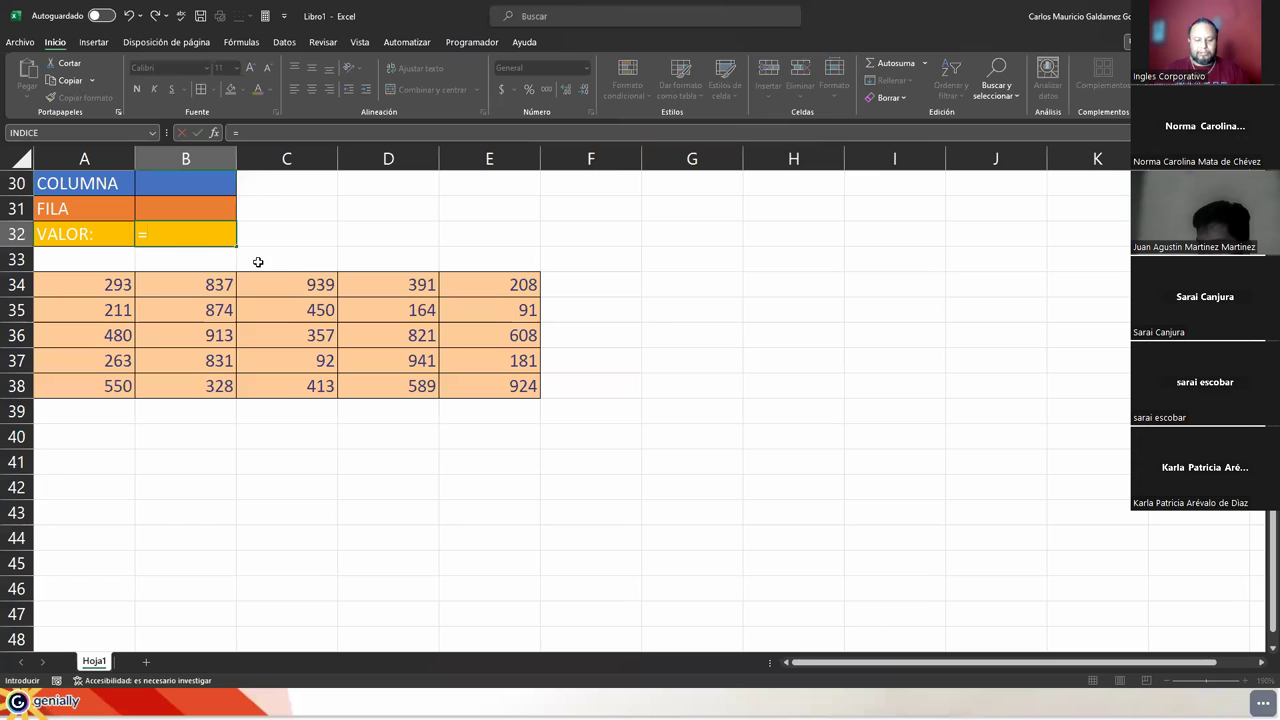
pyautogui.write('INDIR')
pyautogui.press('Tab')
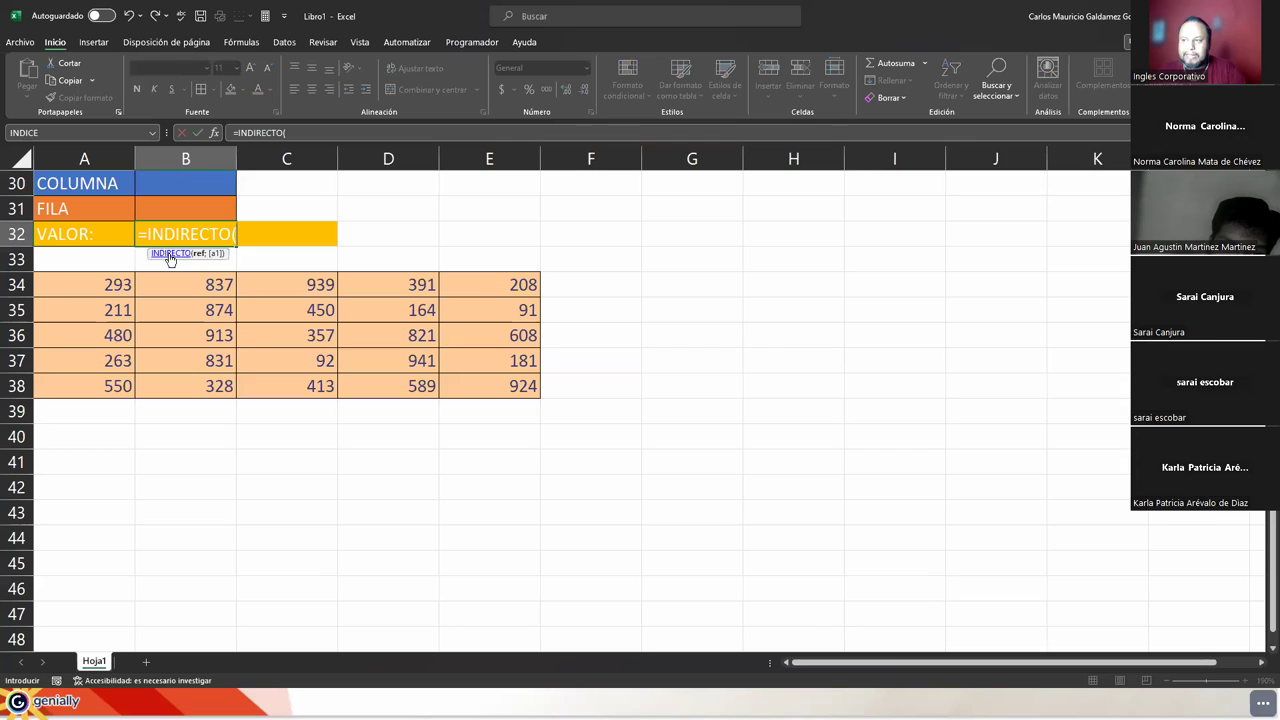
pyautogui.click(170, 254)
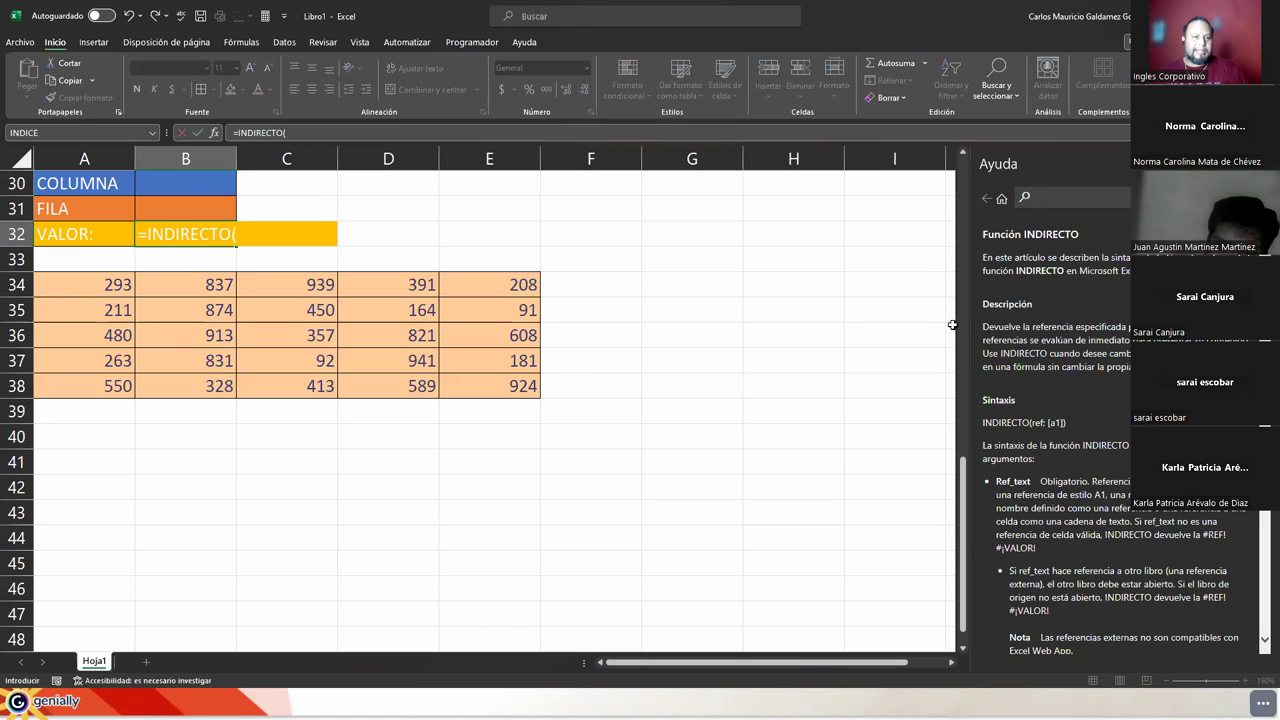
# - Review the INDIRECTO help's description, INDIRECTO(ref; [a1]) syntax and examples, then resume editing B32
pyautogui.scroll(-5, 1077, 295)
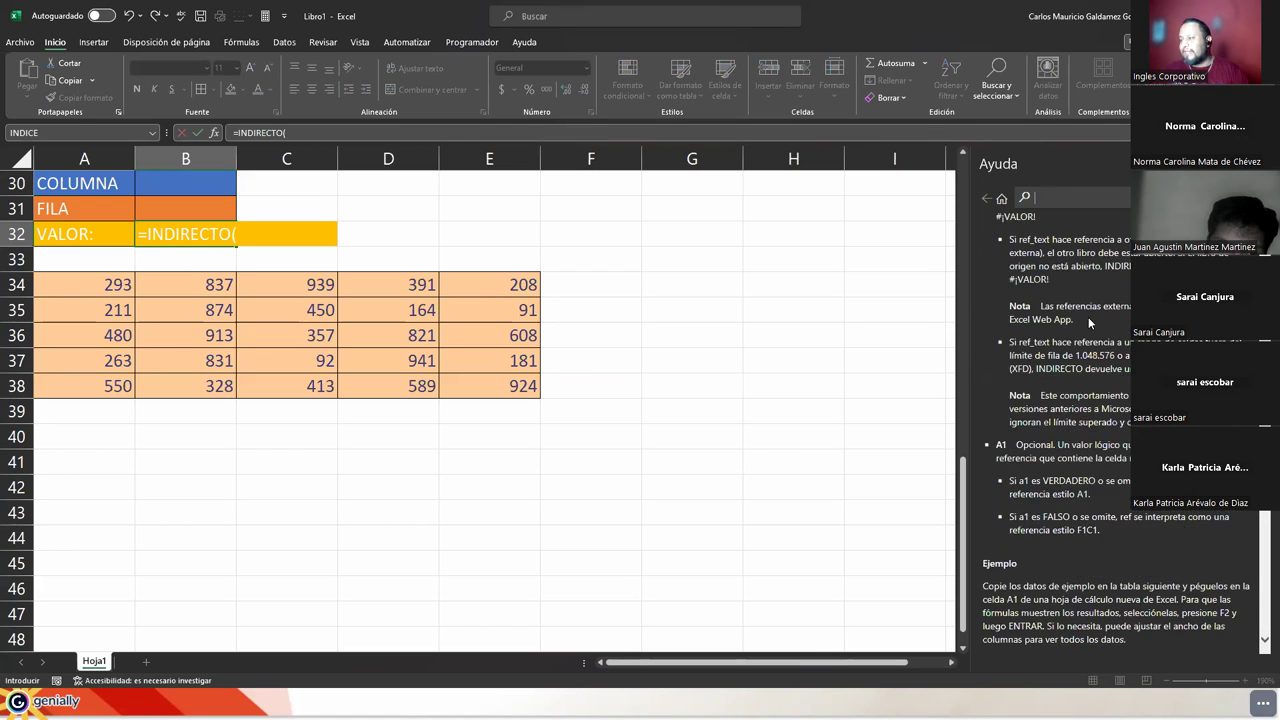
pyautogui.scroll(-5, 1088, 317)
pyautogui.scroll(-5, 1082, 331)
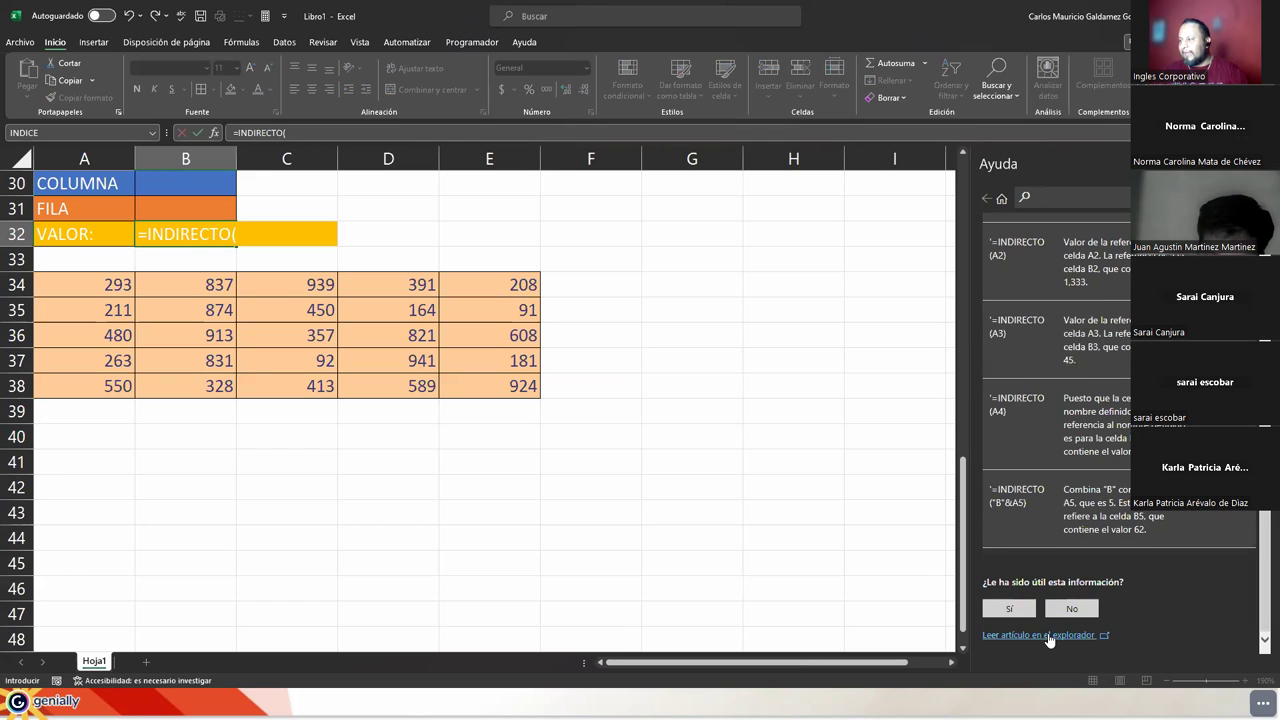
pyautogui.scroll(10, 1070, 560)
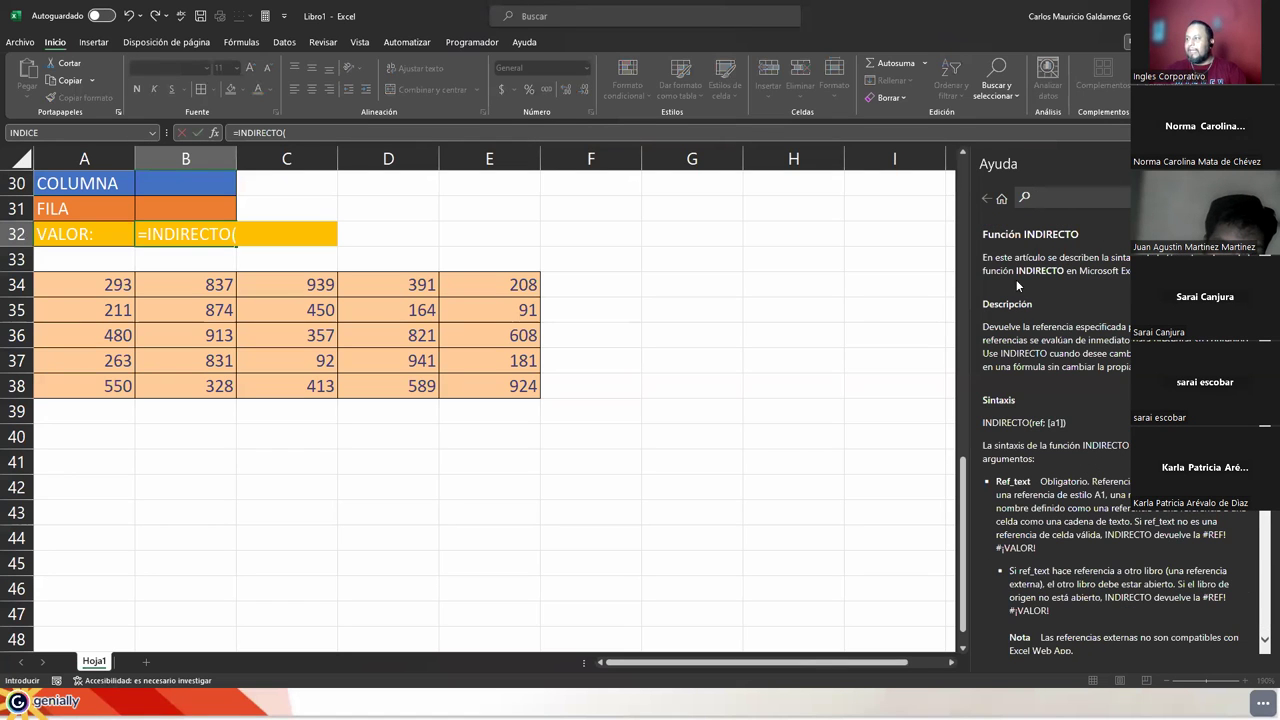
pyautogui.moveTo(1015, 270); pyautogui.dragTo(1130, 272)
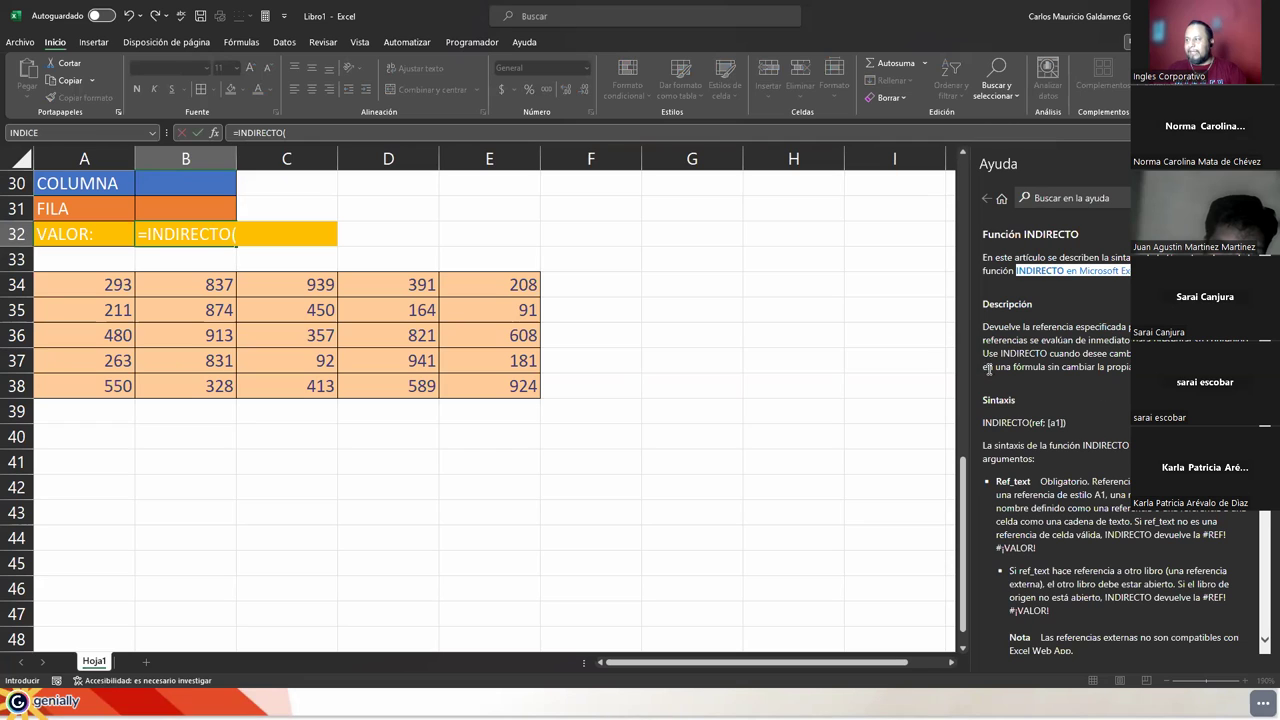
pyautogui.moveTo(983, 326); pyautogui.dragTo(1135, 367)
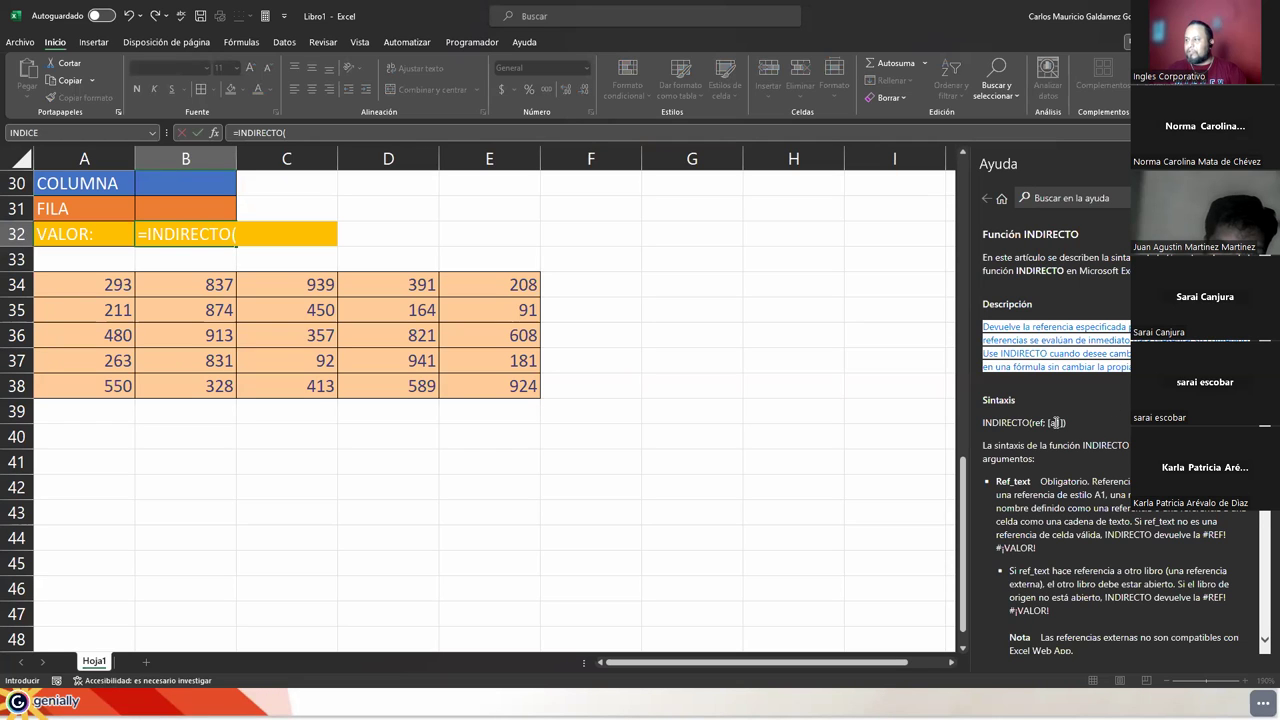
pyautogui.moveTo(981, 422); pyautogui.dragTo(1067, 423)
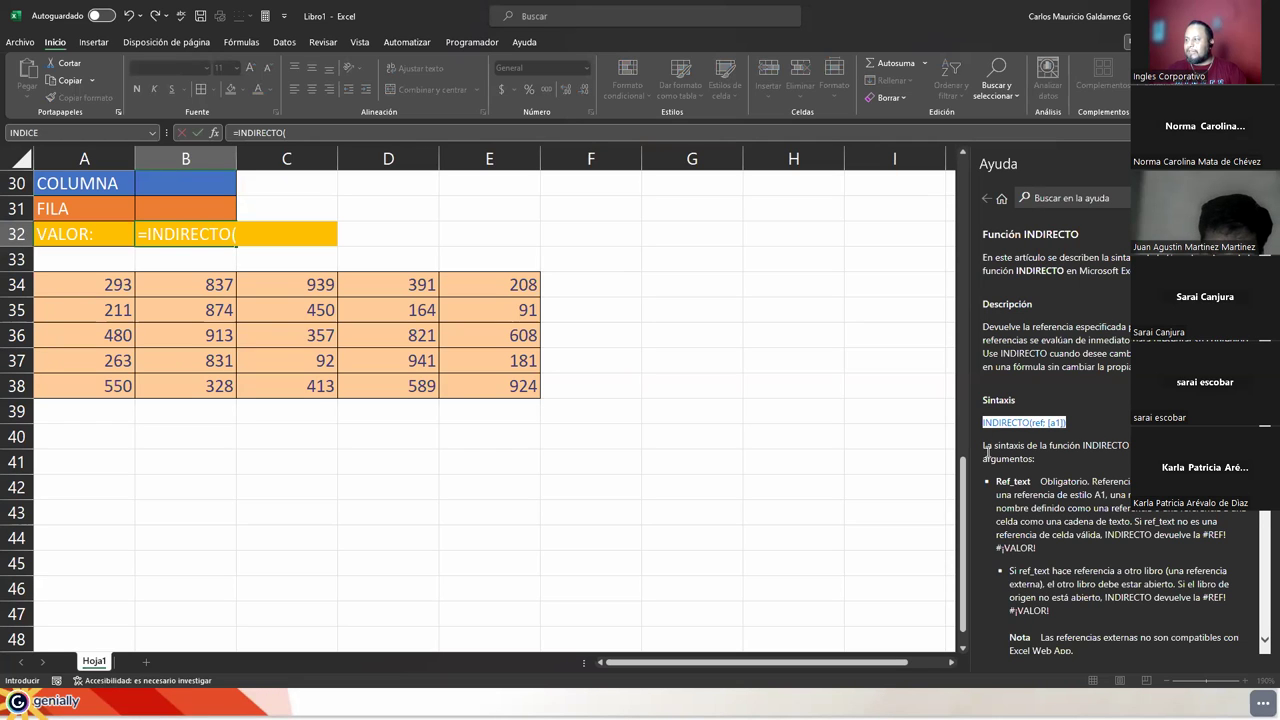
pyautogui.moveTo(987, 452); pyautogui.dragTo(1070, 609)
pyautogui.scroll(-3, 1070, 605)
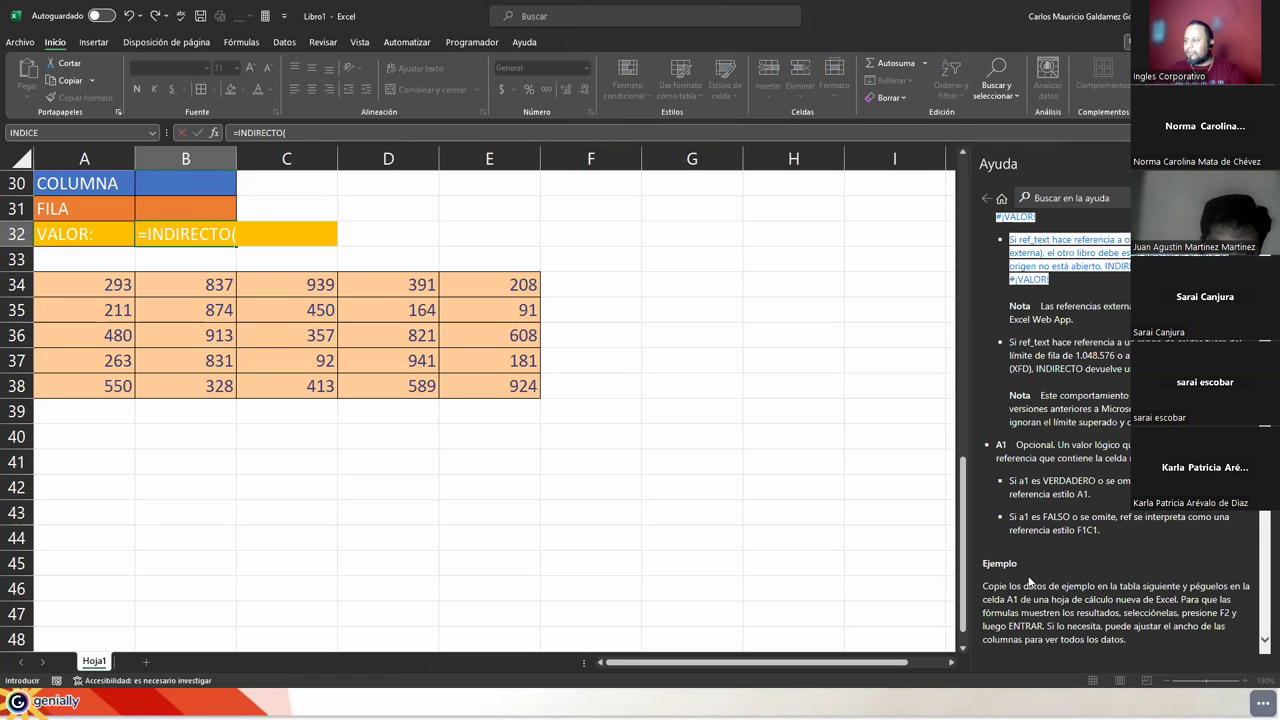
pyautogui.scroll(-8, 1030, 580)
pyautogui.scroll(5, 1036, 595)
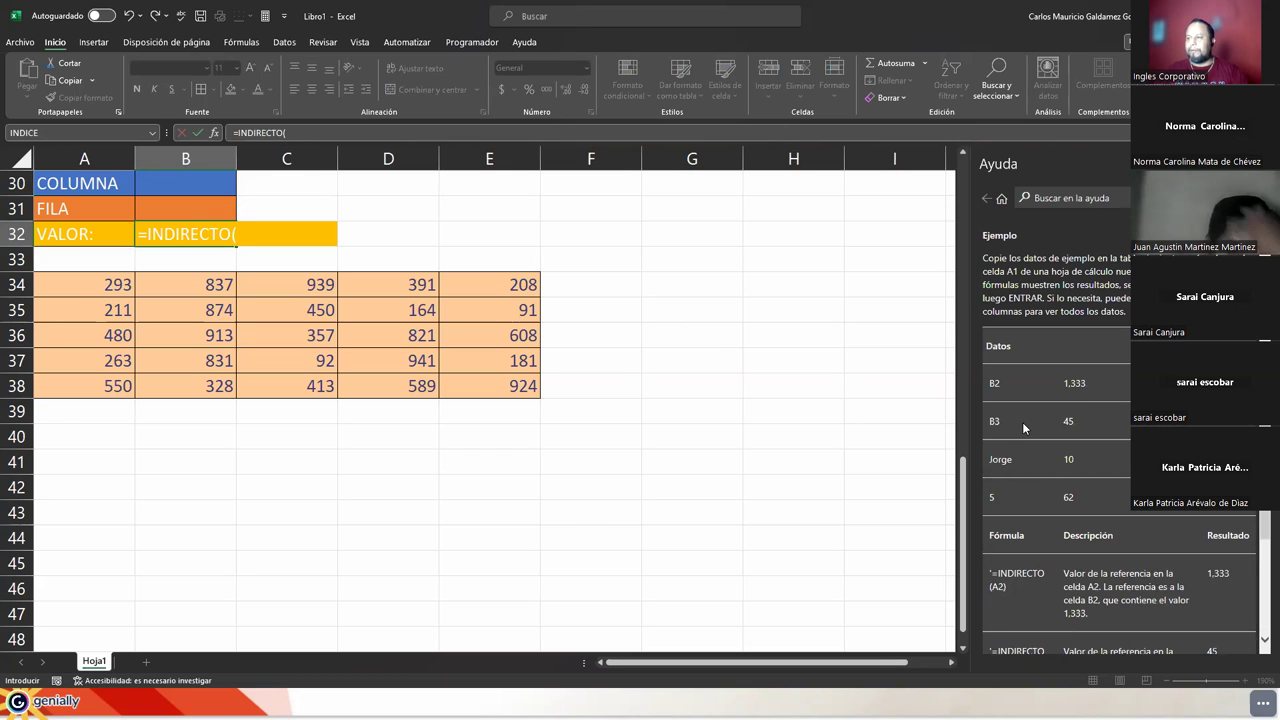
pyautogui.click(248, 238)
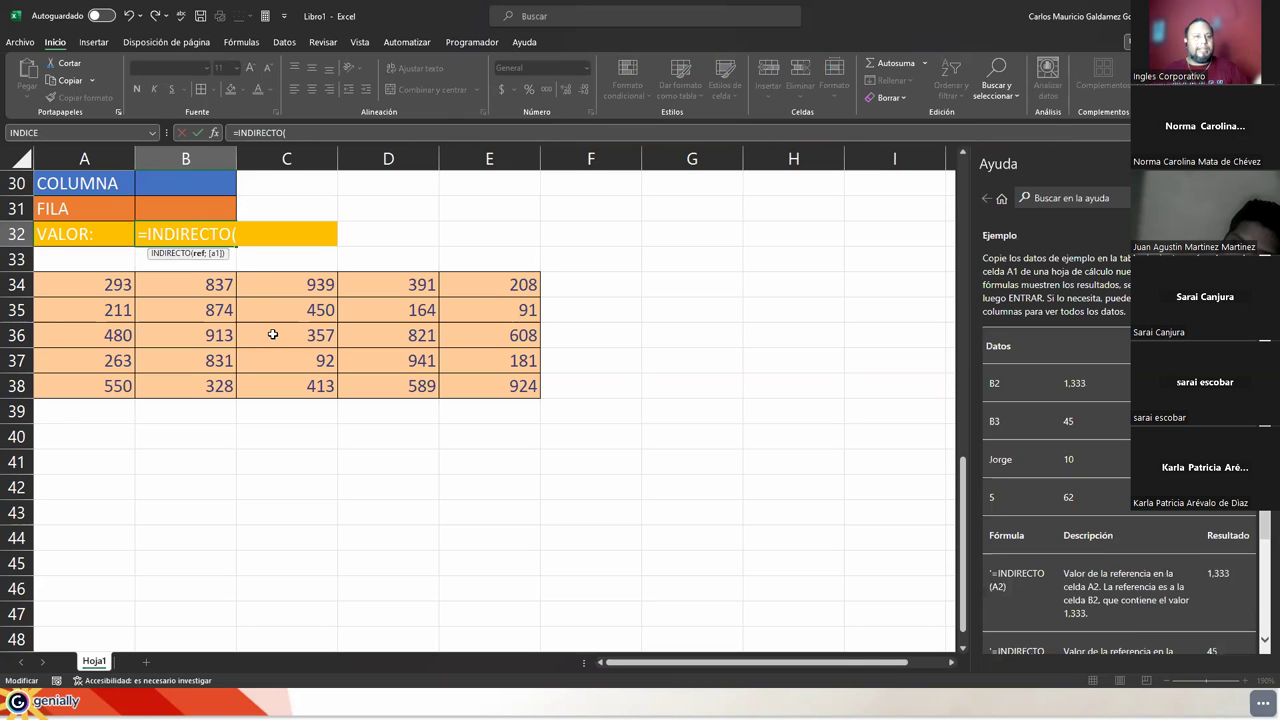
# - Complete B32 as =INDIRECTO(B30&B31), removing the stray A32:B32 reference, and confirm it
pyautogui.click(178, 186)
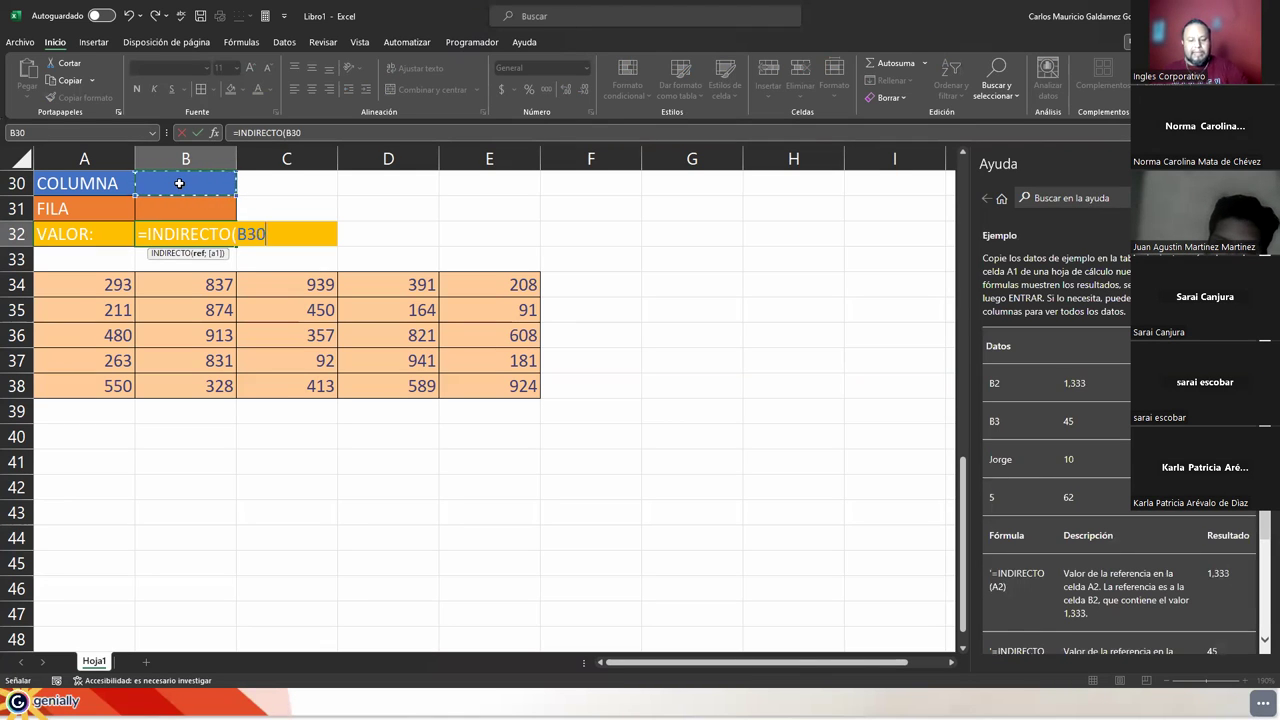
pyautogui.write('&')
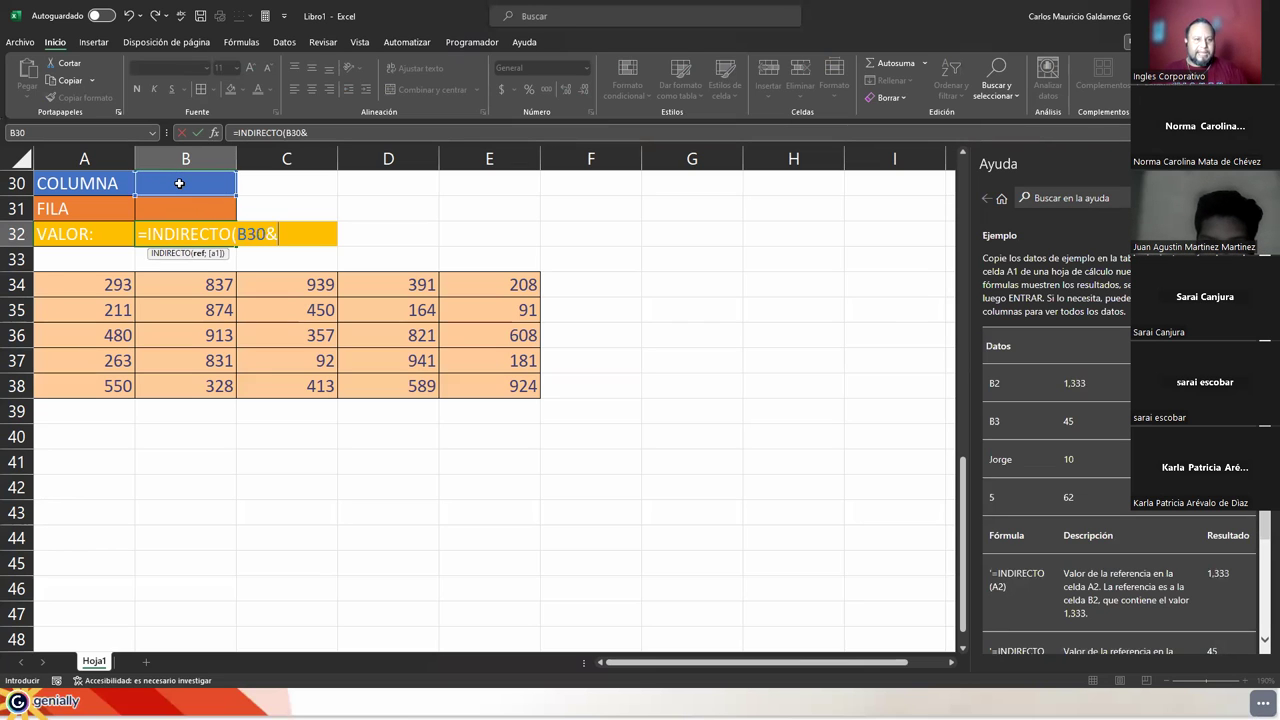
pyautogui.press('Left')
pyautogui.hotkey('shift', 'Right')
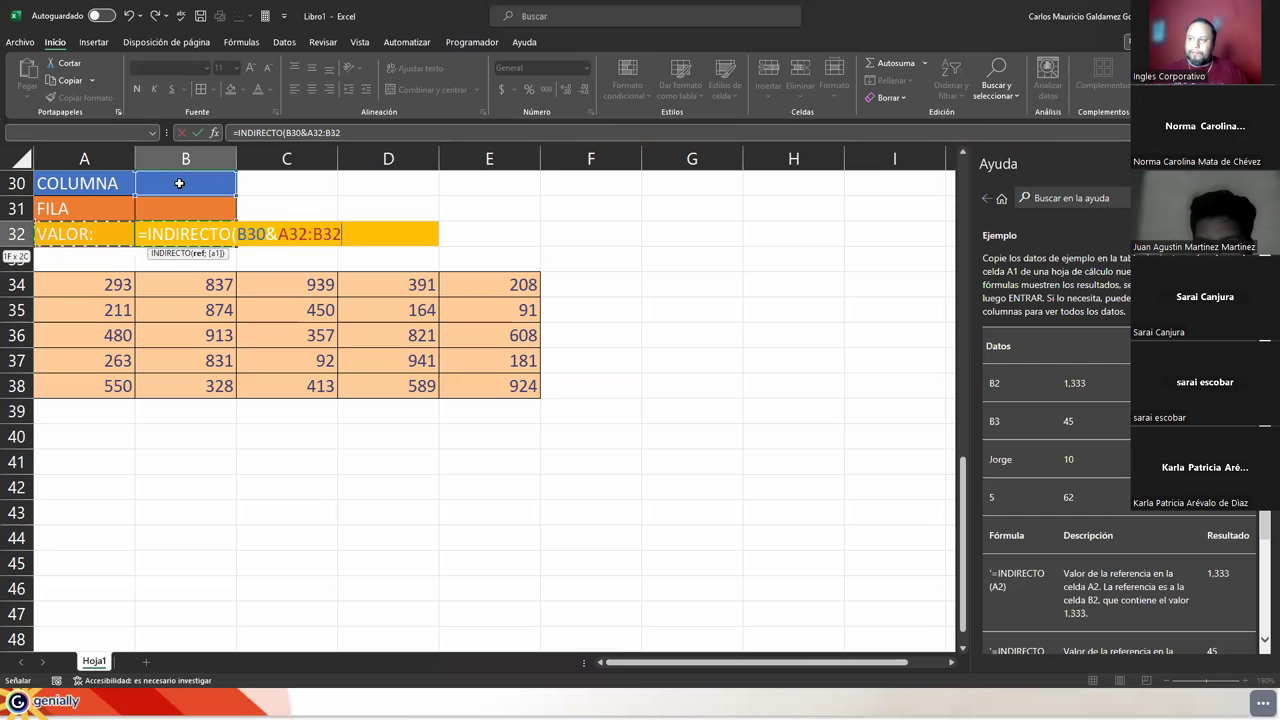
pyautogui.press('BackSpace')
pyautogui.press('BackSpace')
pyautogui.press('BackSpace')
pyautogui.press('BackSpace')
pyautogui.press('BackSpace')
pyautogui.press('BackSpace')
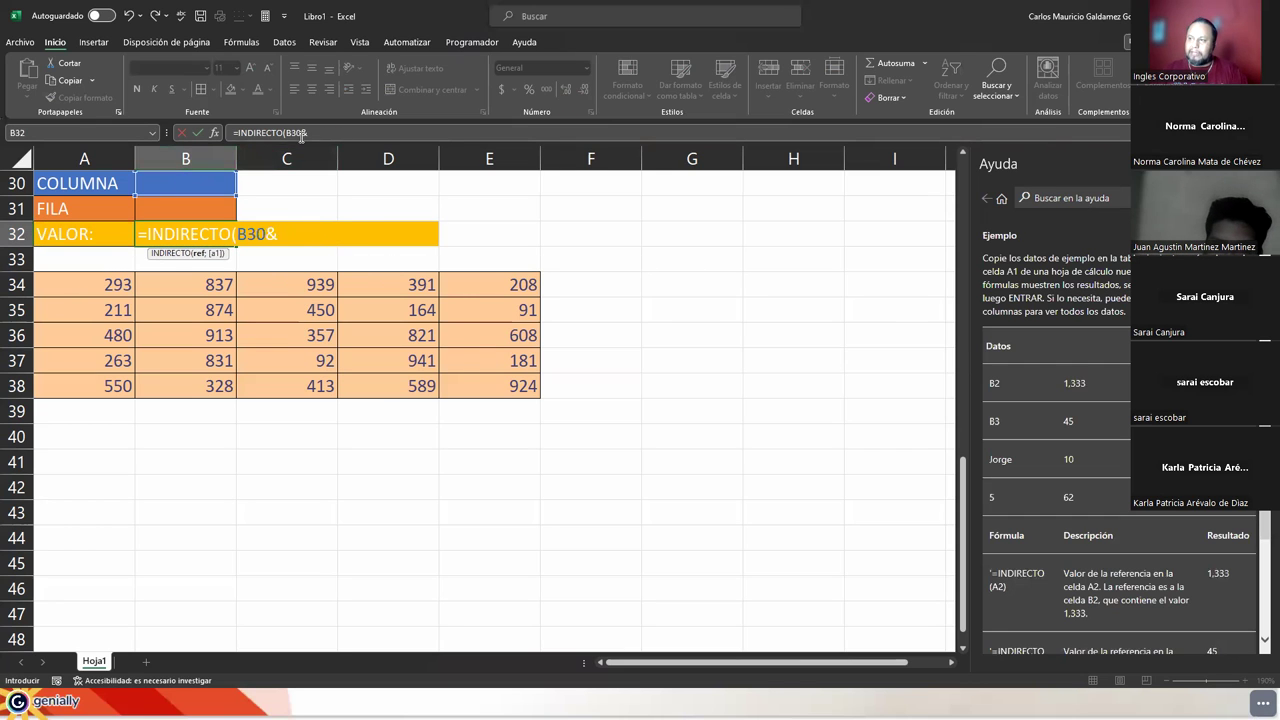
pyautogui.click(301, 136)
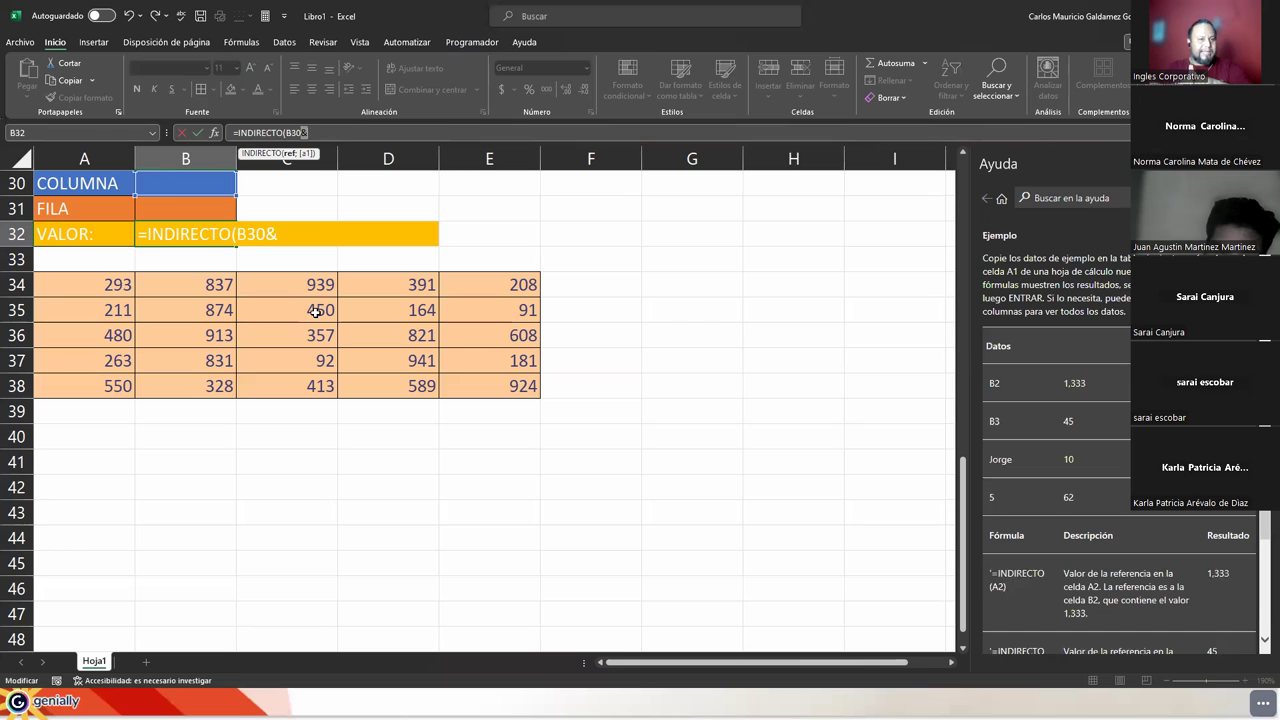
pyautogui.click(276, 234)
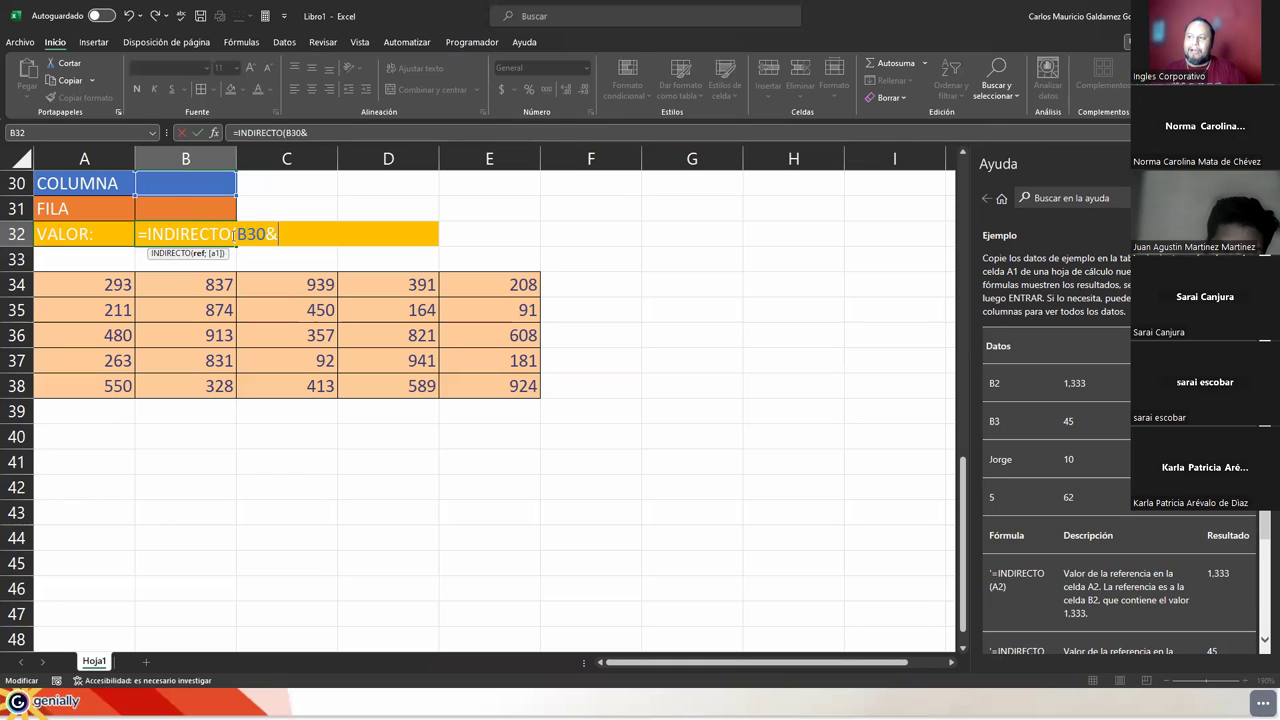
pyautogui.click(174, 211)
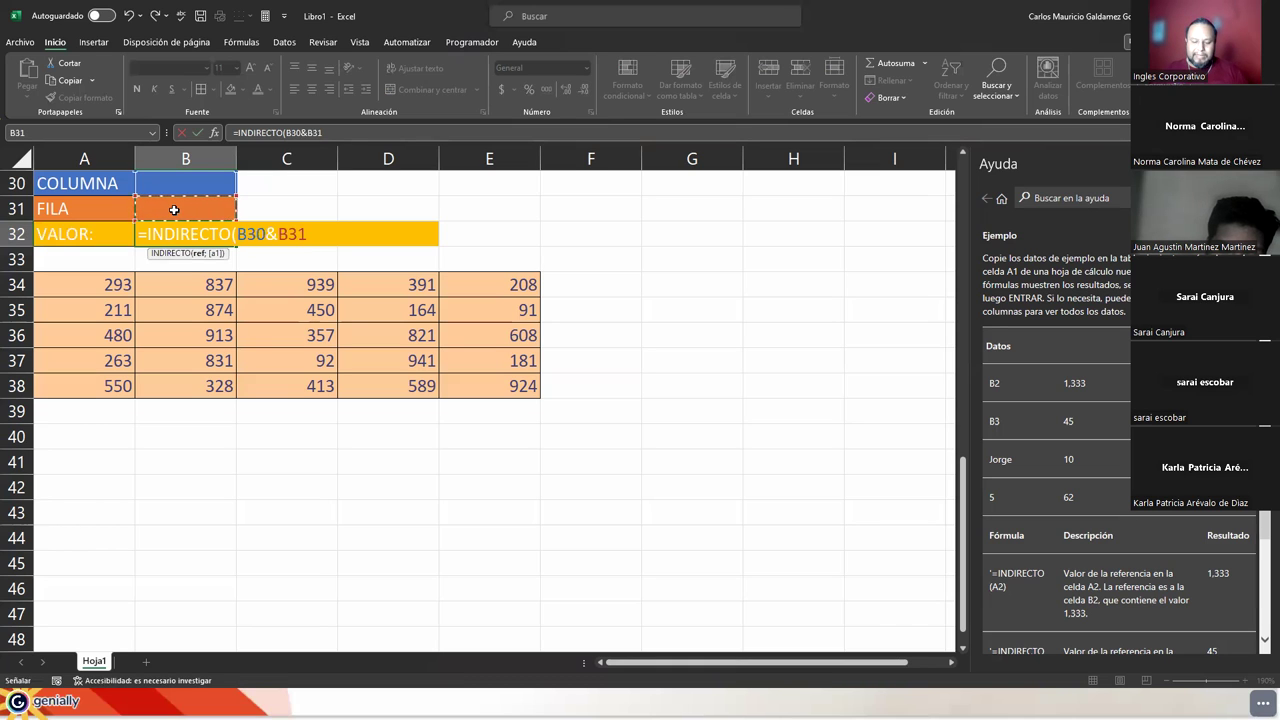
pyautogui.write(')')
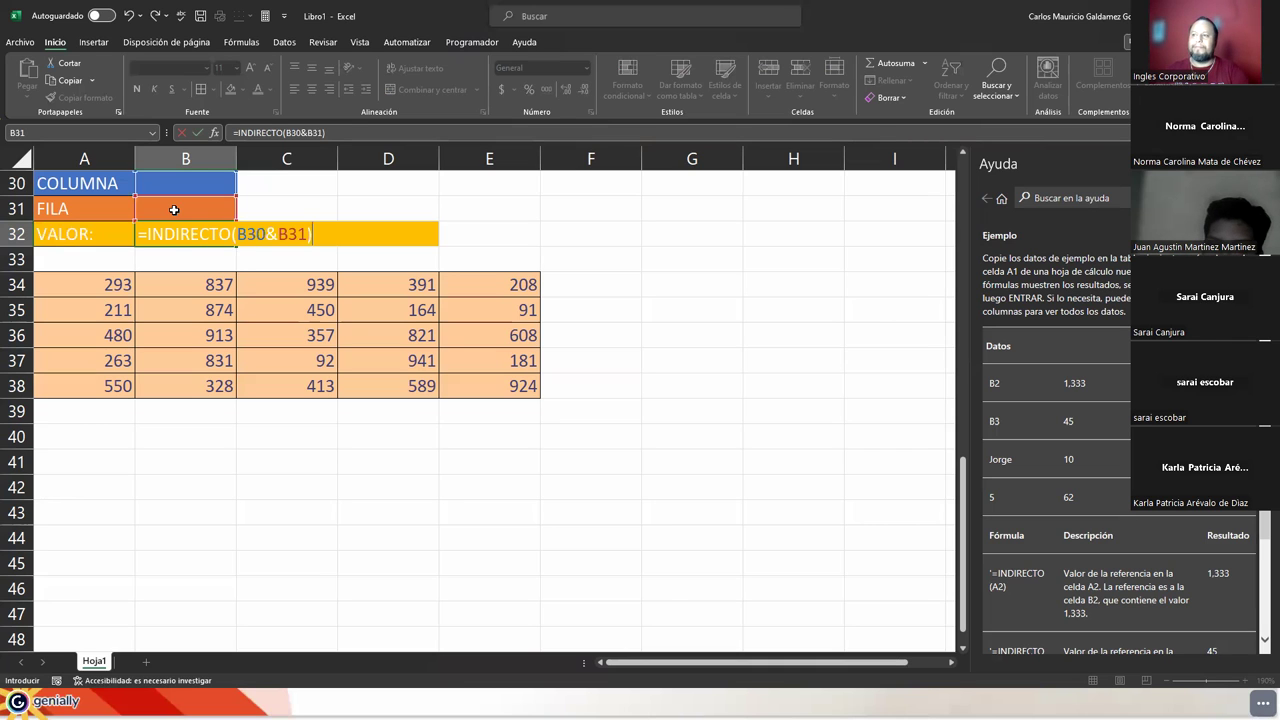
pyautogui.press('Return')
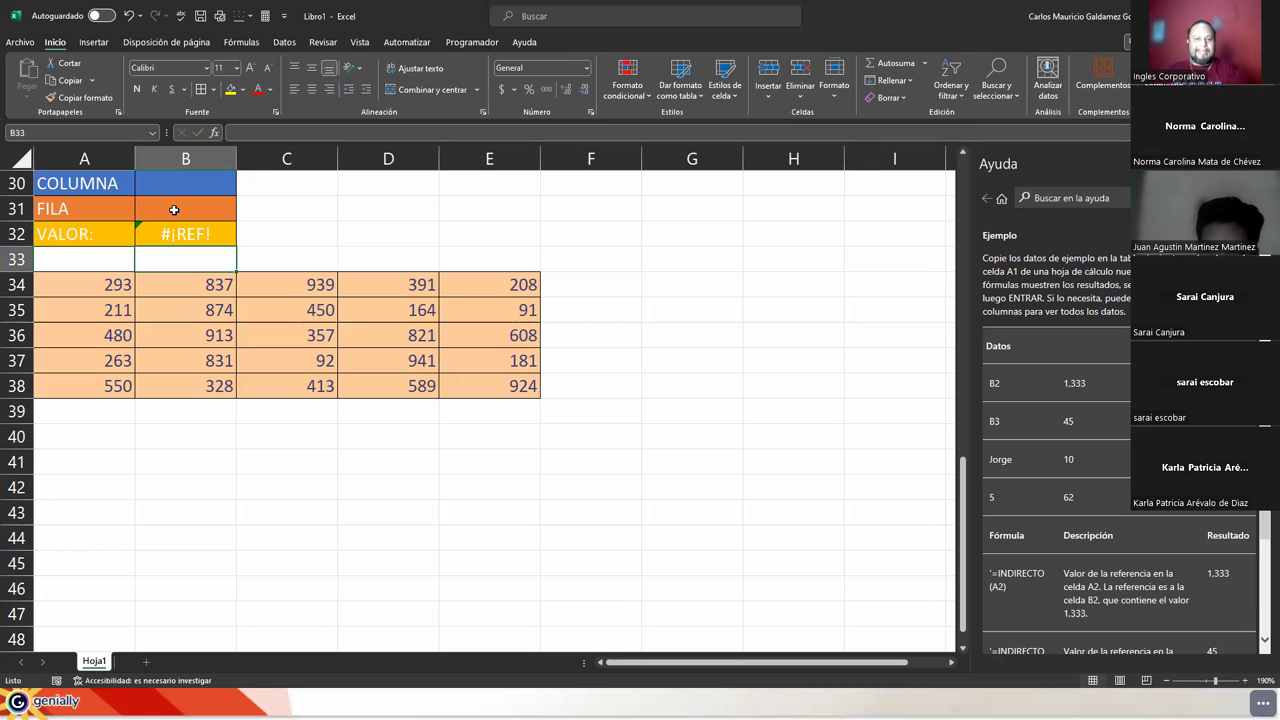
# - Open Excel's help article on the #¡REF! error shown in B32 via its error smart-tag
pyautogui.click(180, 240)
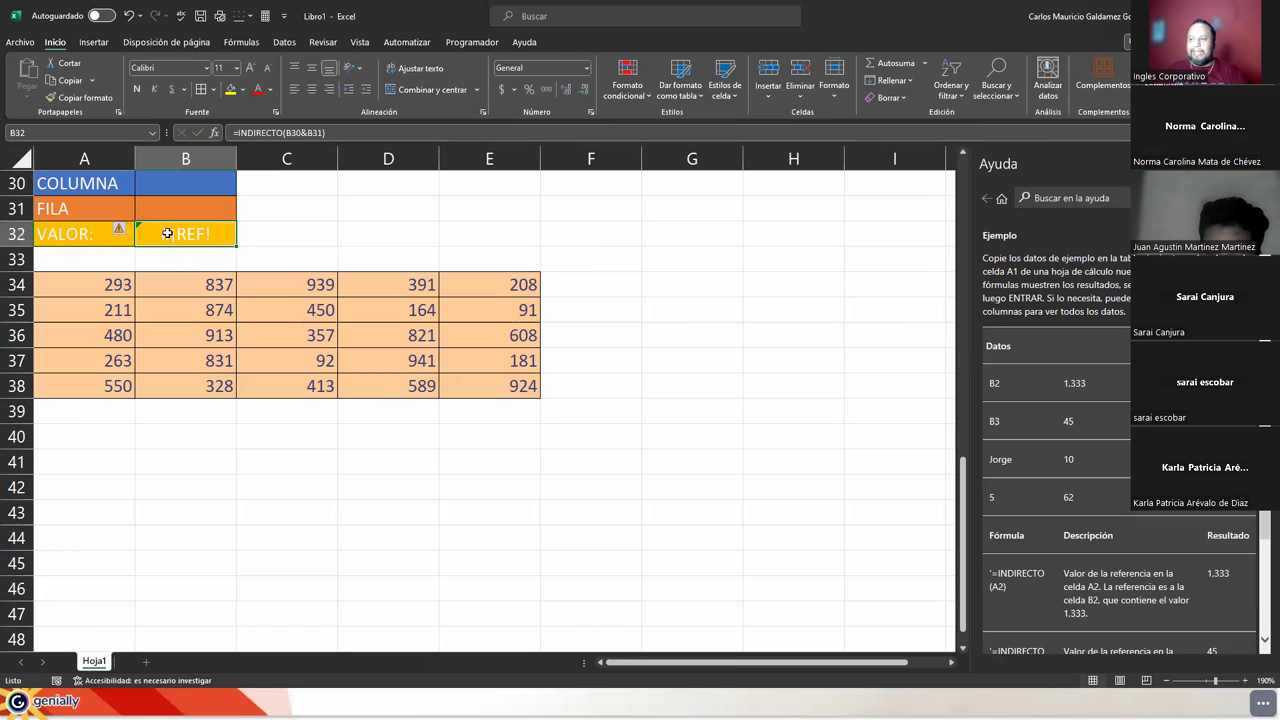
pyautogui.moveTo(122, 233)
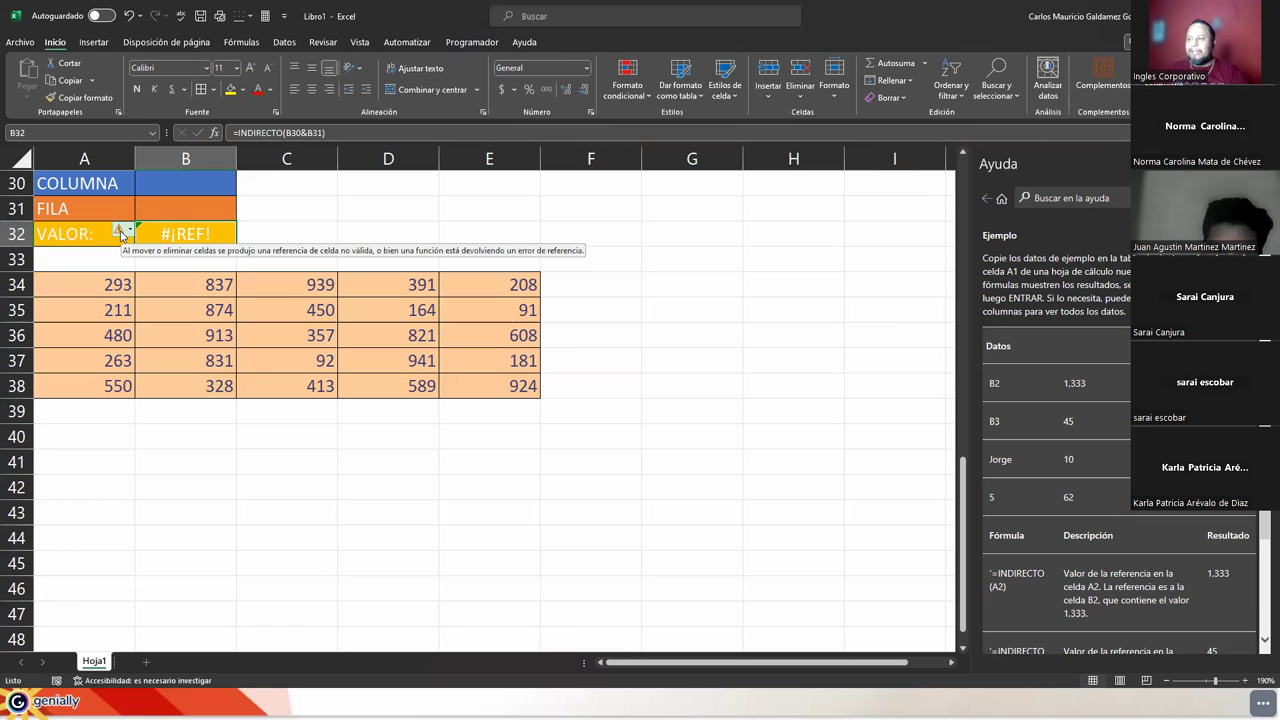
pyautogui.scroll(-5, 1063, 442)
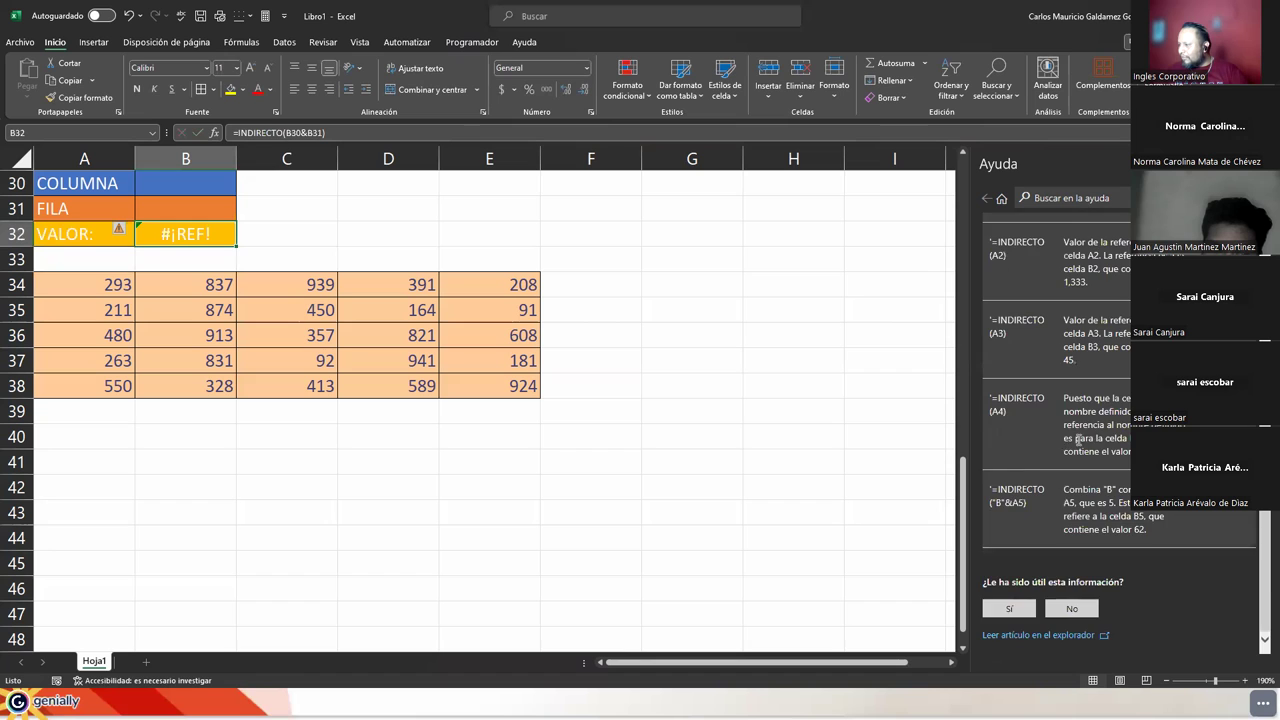
pyautogui.scroll(10, 1077, 440)
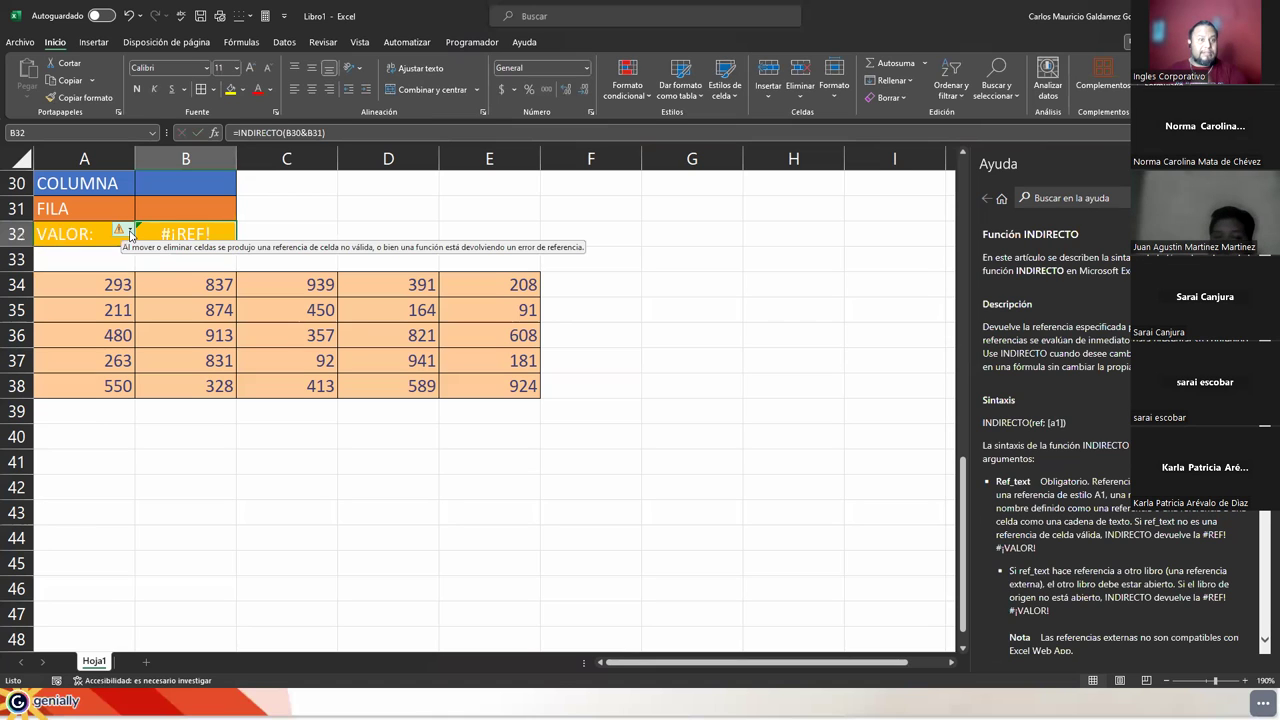
pyautogui.click(129, 233)
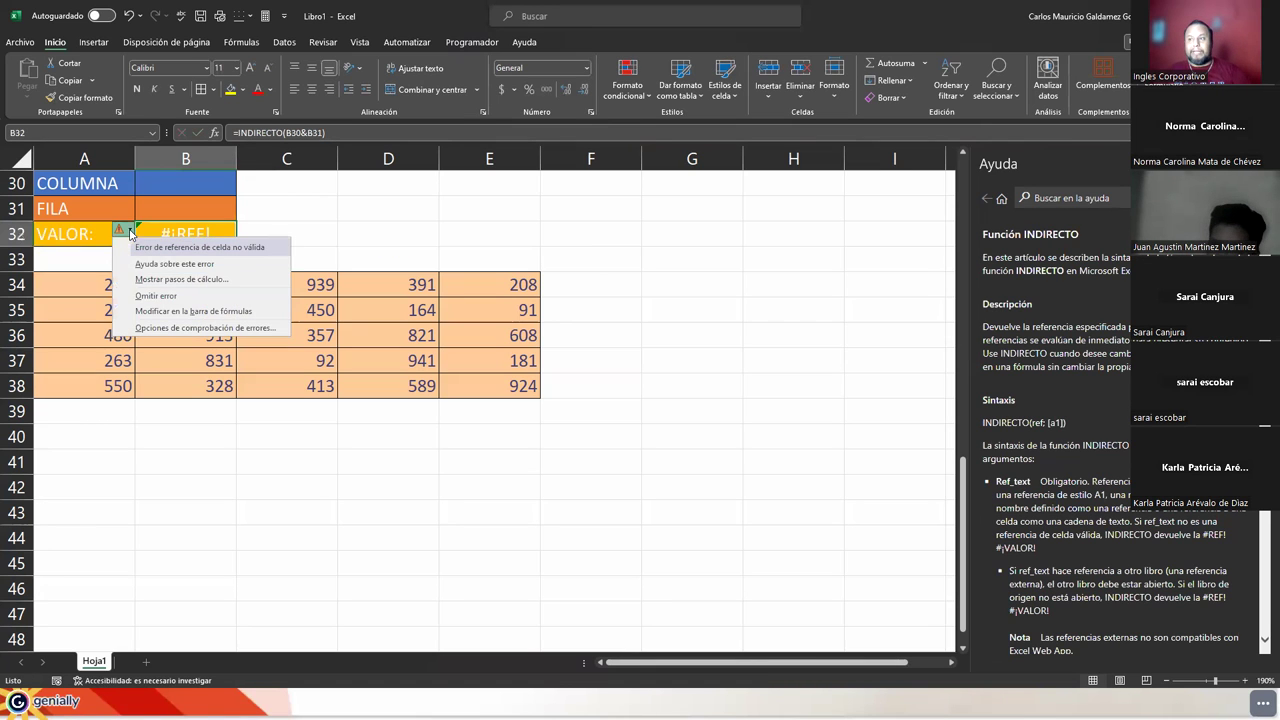
pyautogui.click(168, 264)
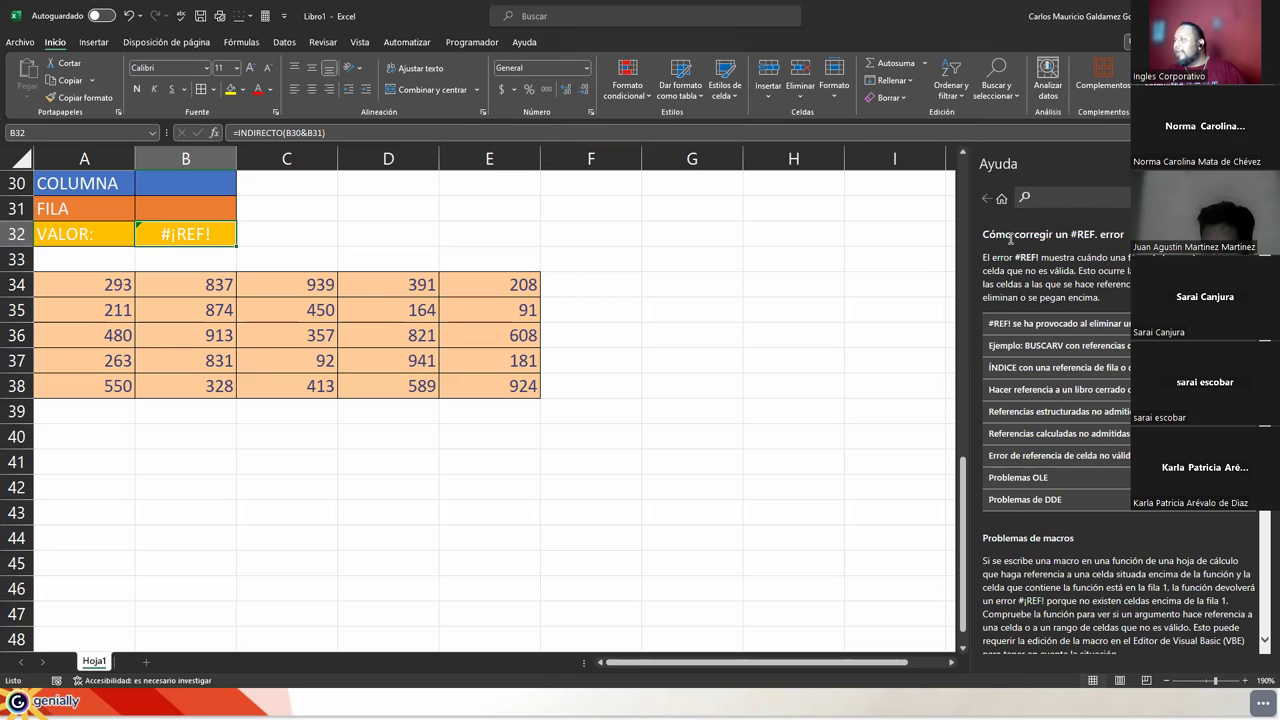
pyautogui.doubleClick(1082, 235)
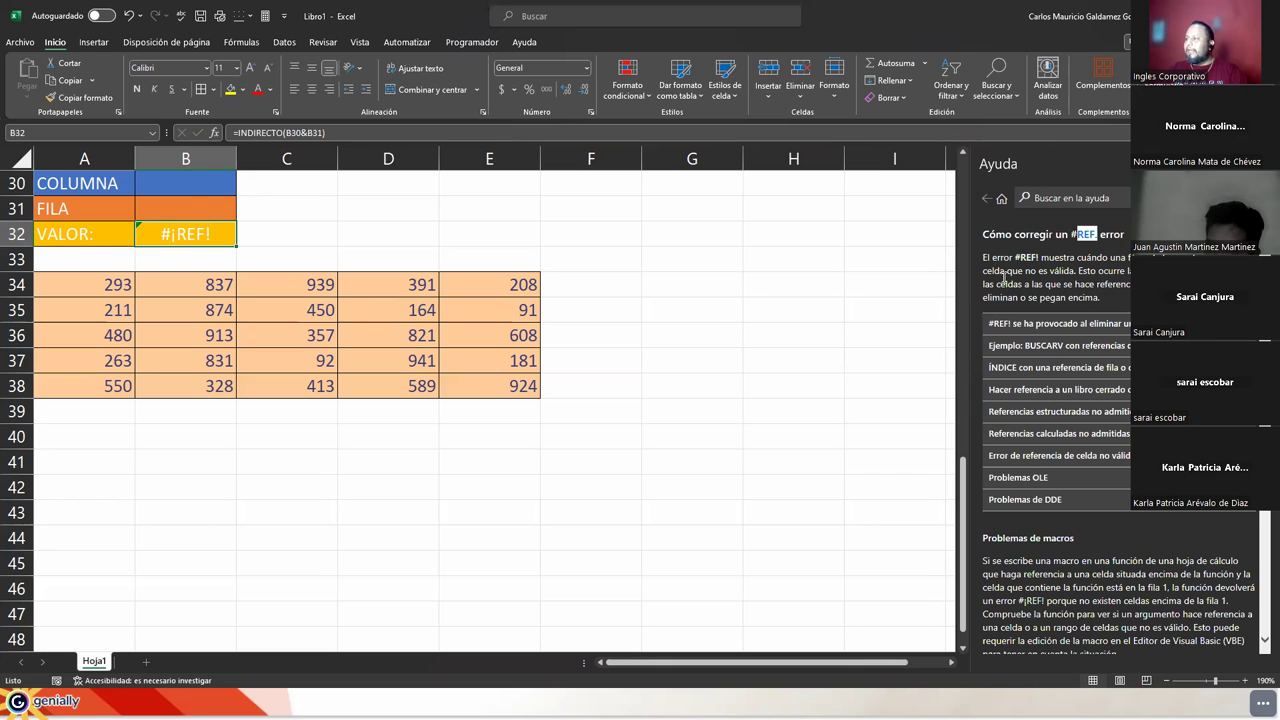
pyautogui.click(177, 186)
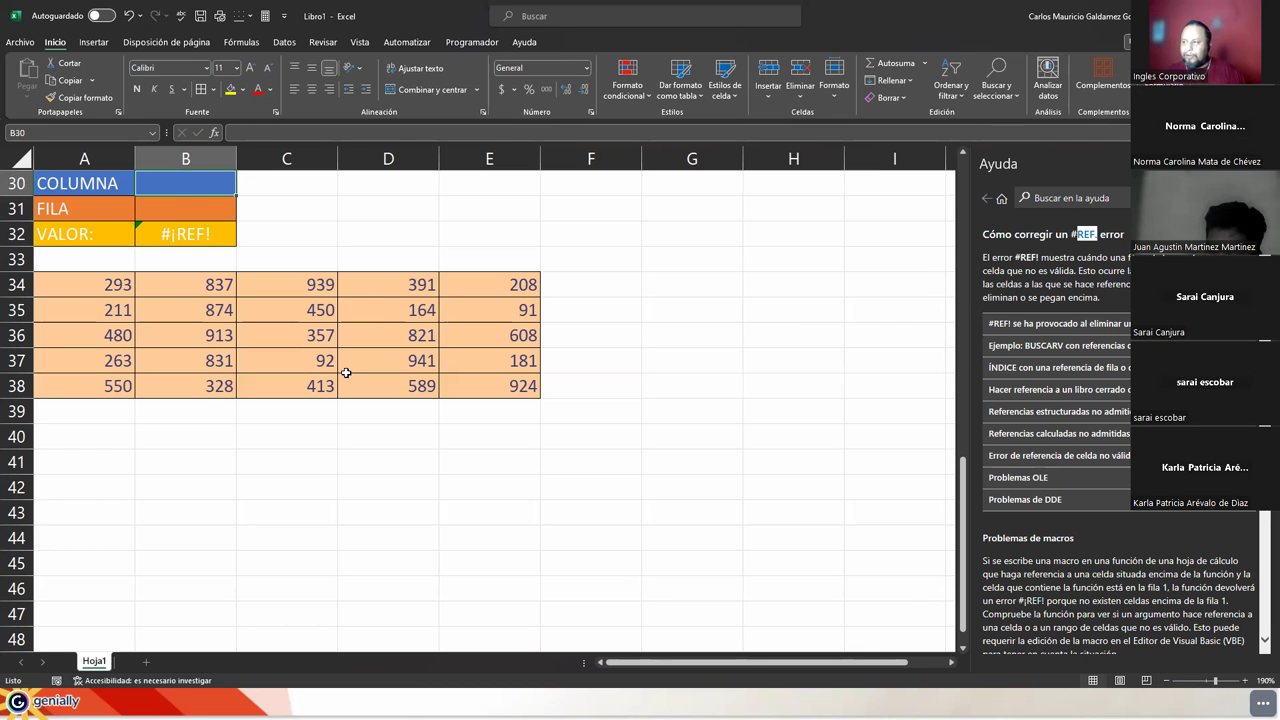
# - Enter E as COLUMNA and 36 as FILA so VALOR returns 608
pyautogui.write('e')
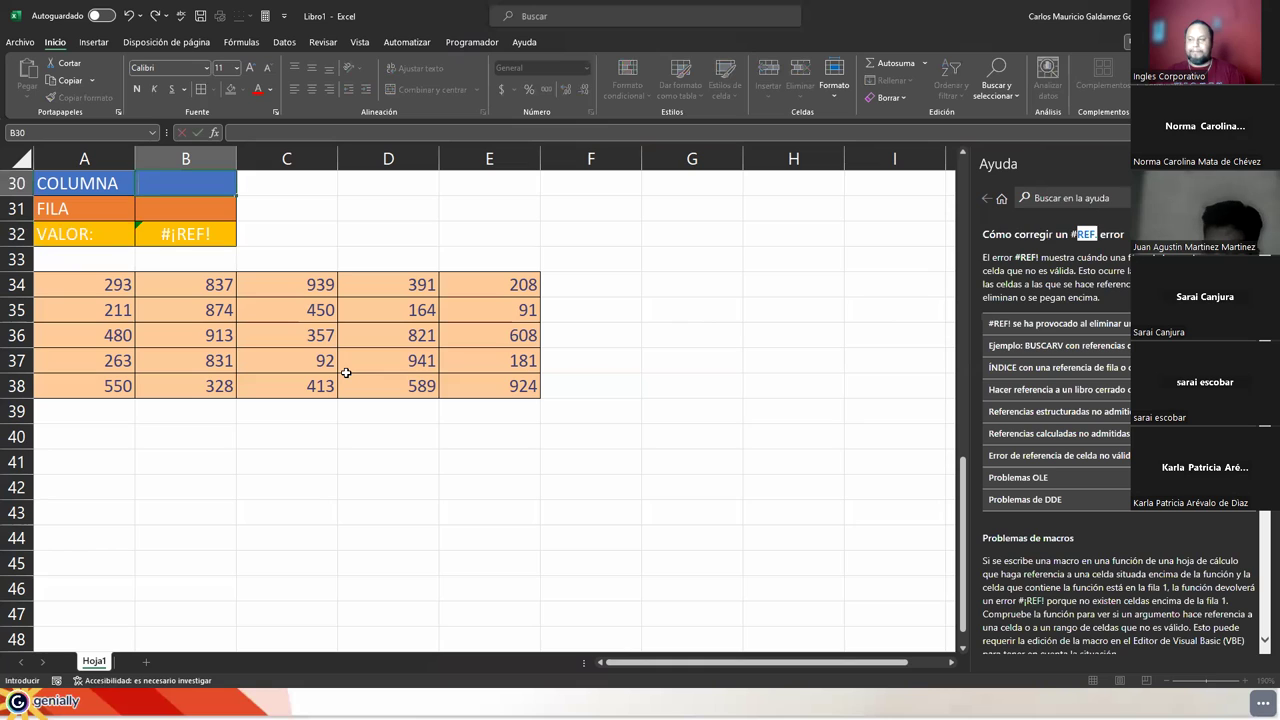
pyautogui.press('Return')
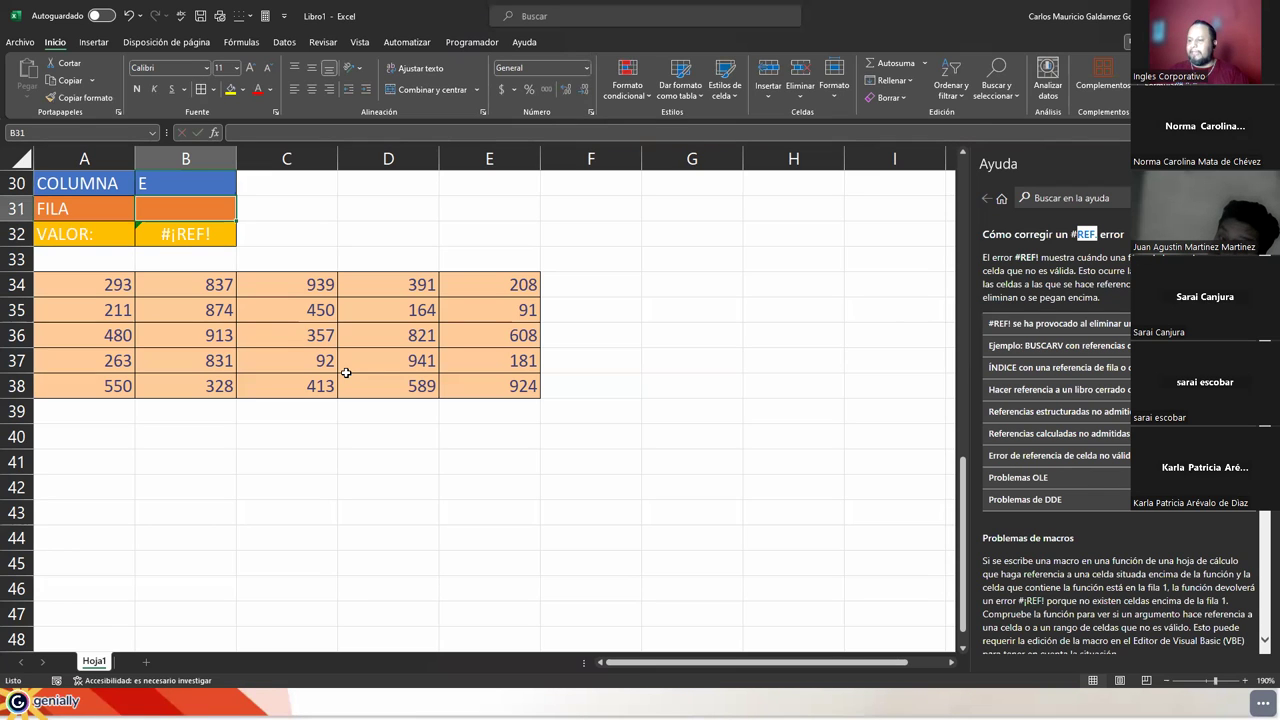
pyautogui.write('36')
pyautogui.press('Return')
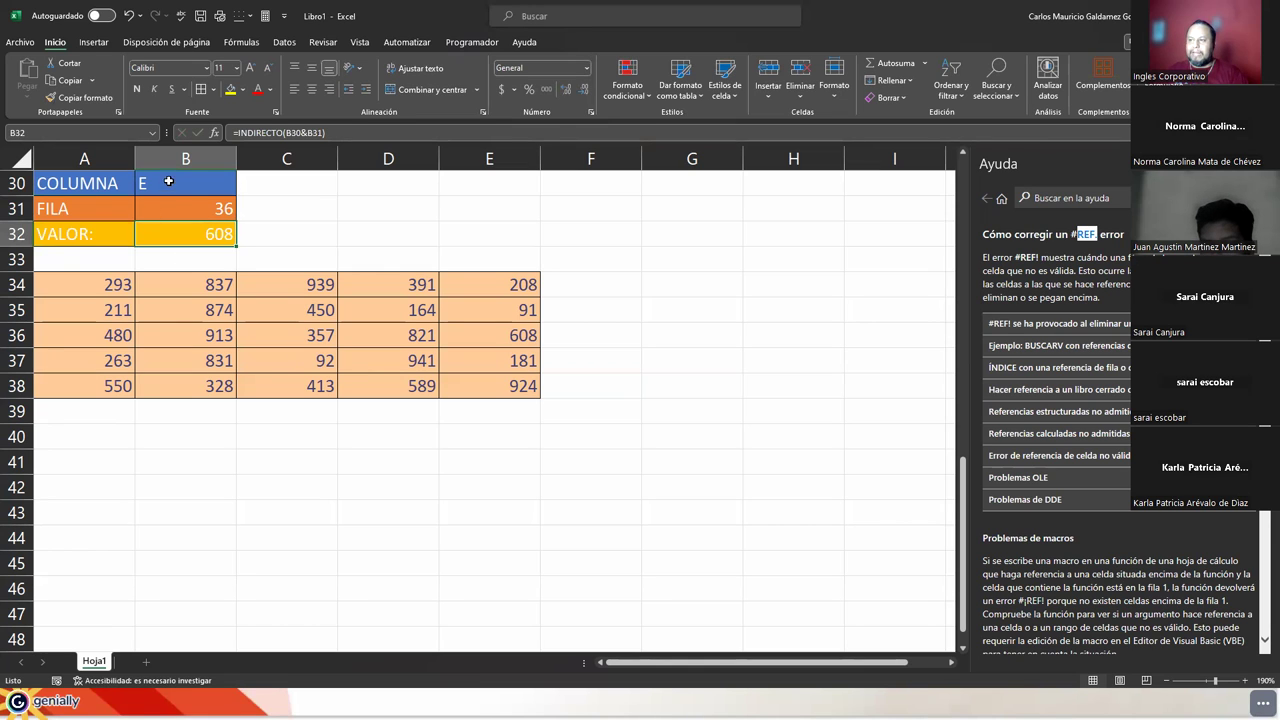
# - Centre and bold the COLUMNA, FILA and VALOR values in B30:B32
pyautogui.moveTo(168, 182); pyautogui.dragTo(180, 230)
pyautogui.click(312, 89)
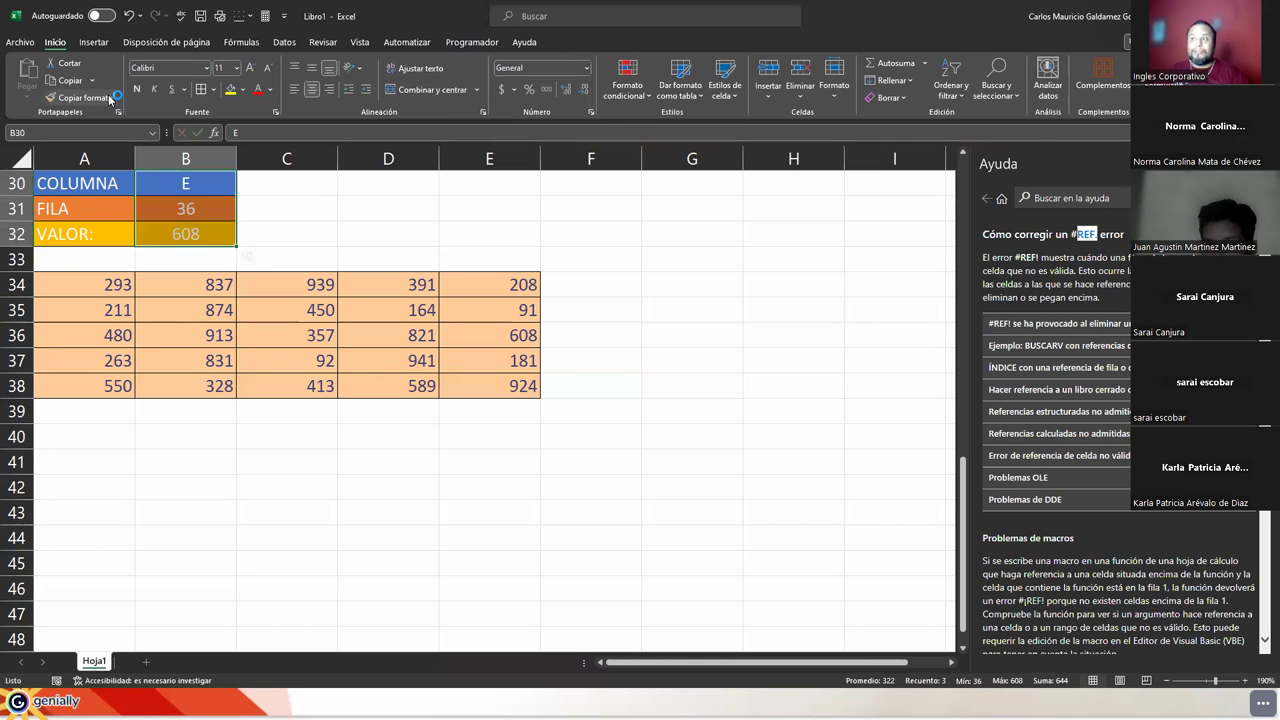
pyautogui.click(137, 89)
pyautogui.click(185, 229)
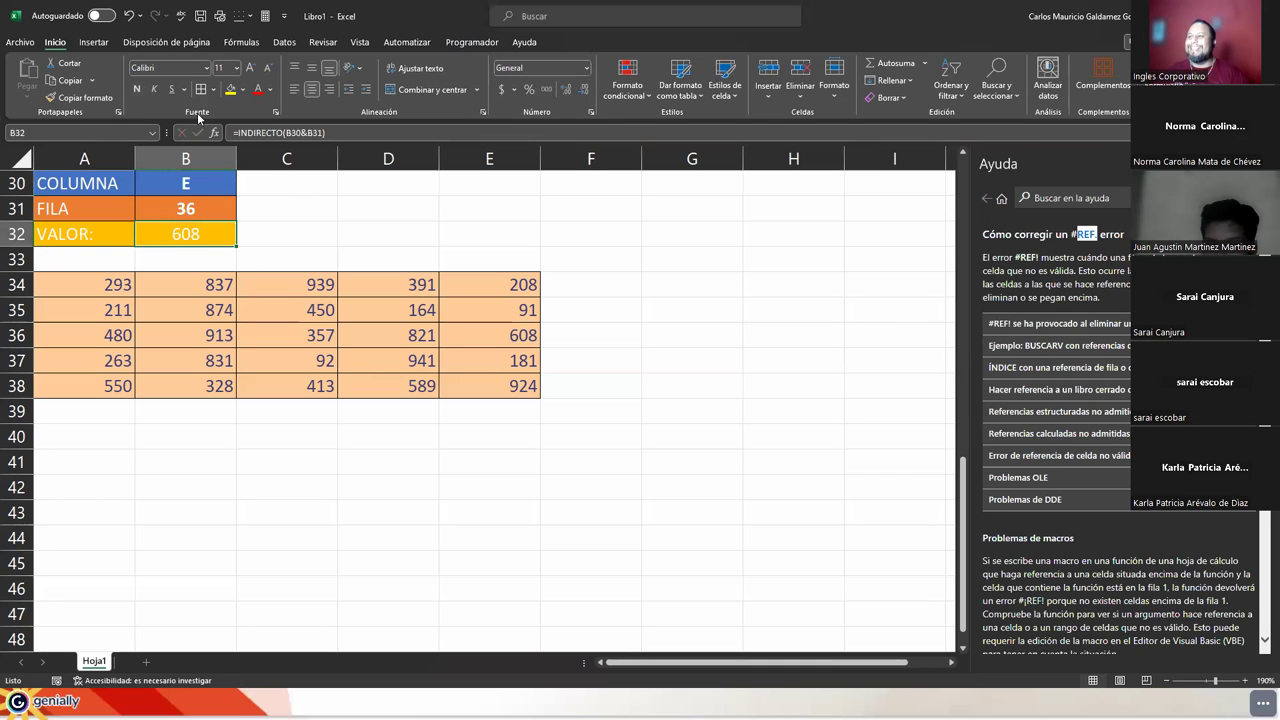
pyautogui.click(181, 184)
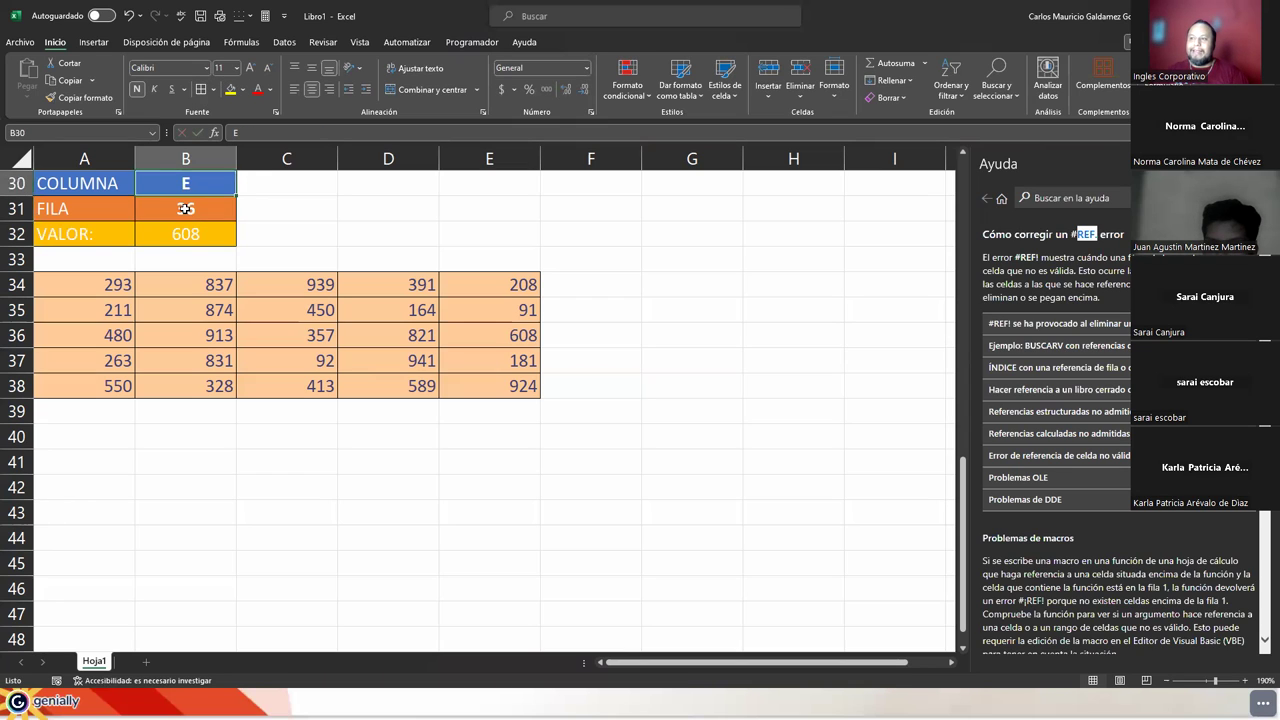
pyautogui.click(185, 208)
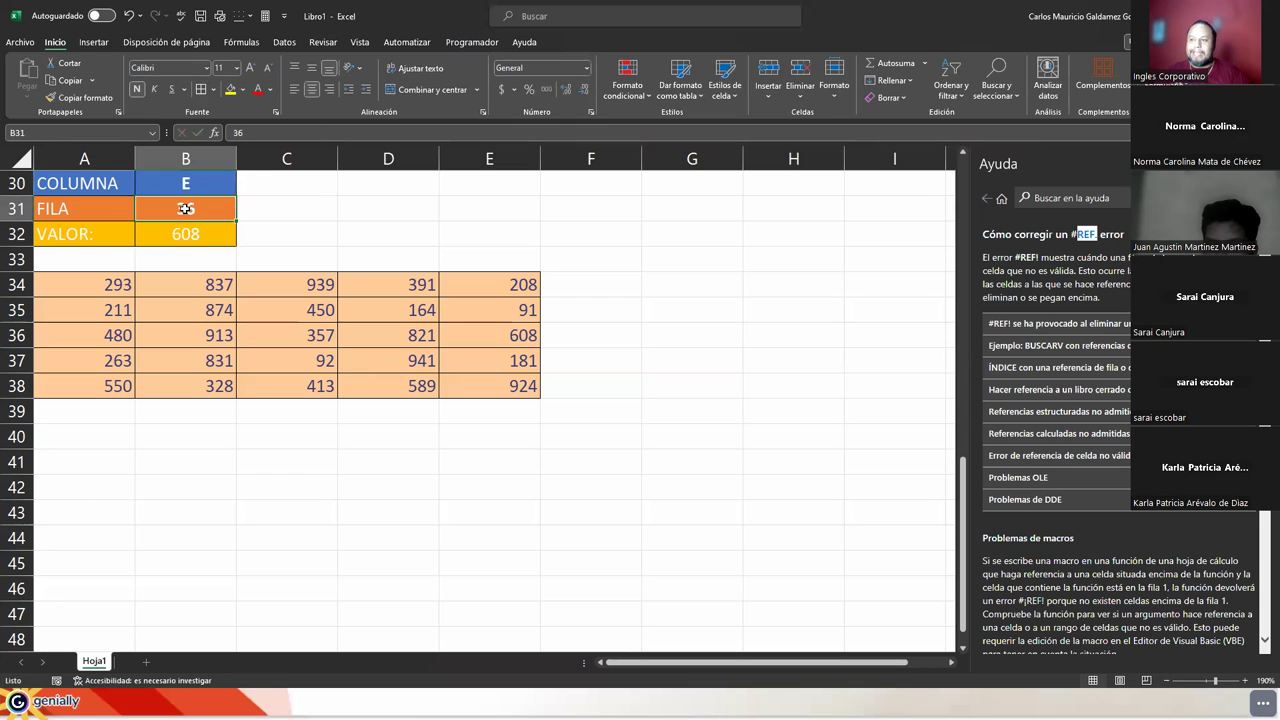
# - Highlight column E and row 36 to show their intersection, then narrow columns G and H
pyautogui.click(495, 163)
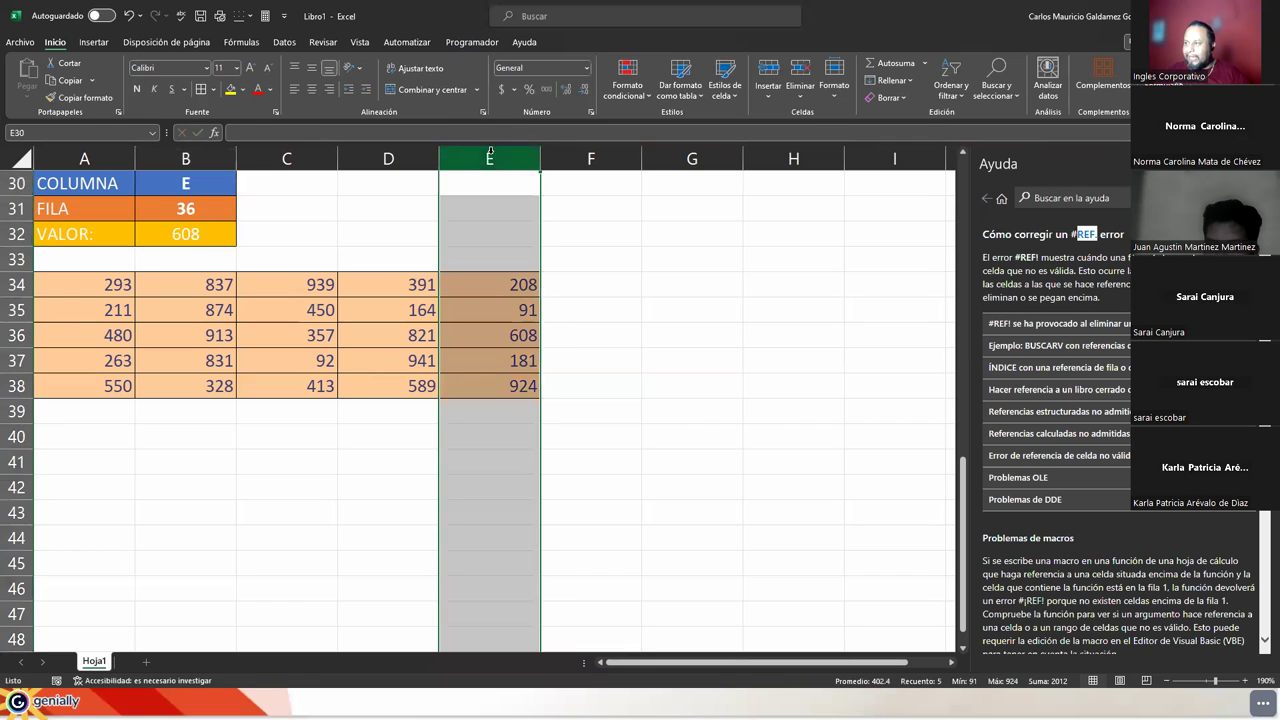
pyautogui.keyDown('ctrl'); pyautogui.click(29, 335); pyautogui.keyUp('ctrl')
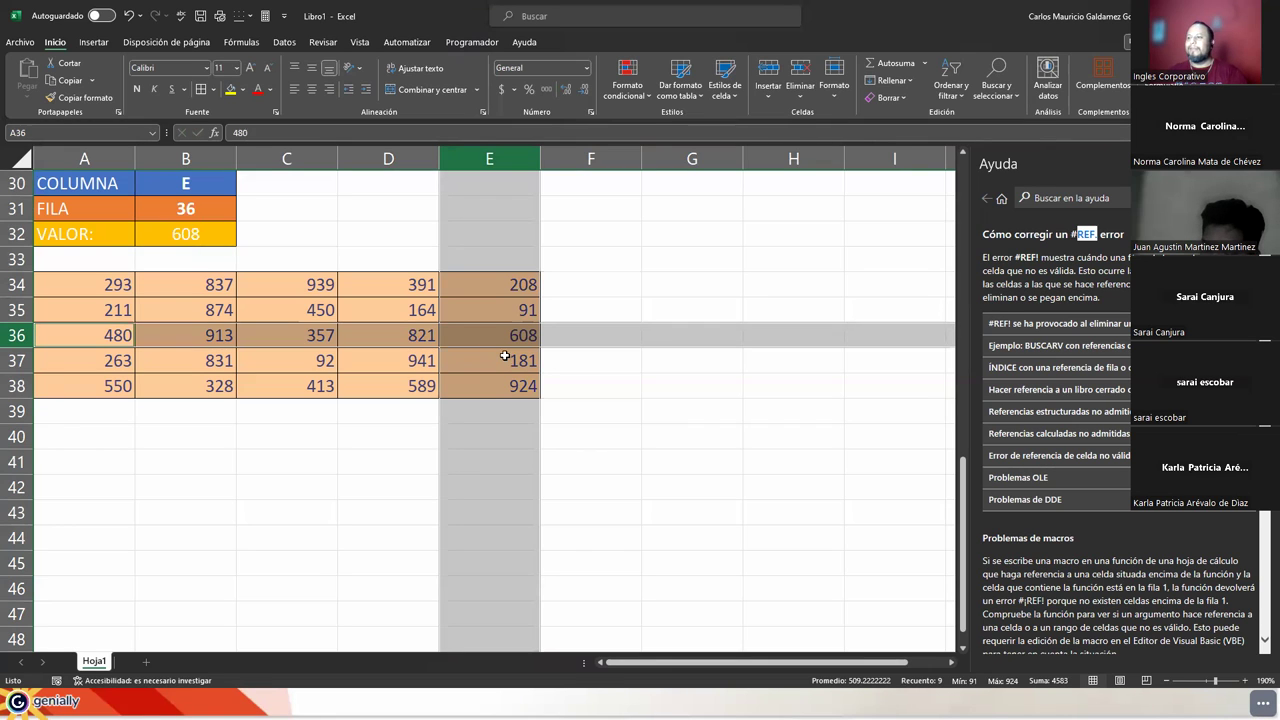
pyautogui.click(226, 312)
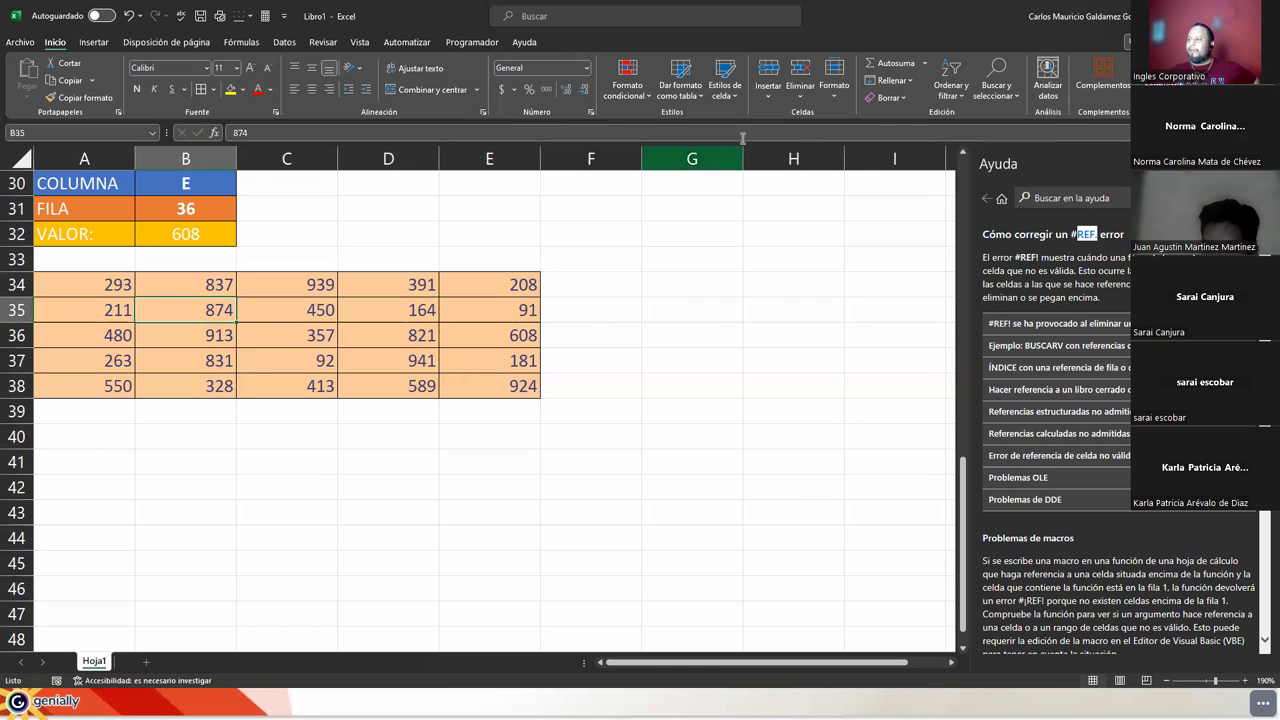
pyautogui.moveTo(743, 160); pyautogui.dragTo(671, 172)
pyautogui.moveTo(771, 165); pyautogui.dragTo(698, 190)
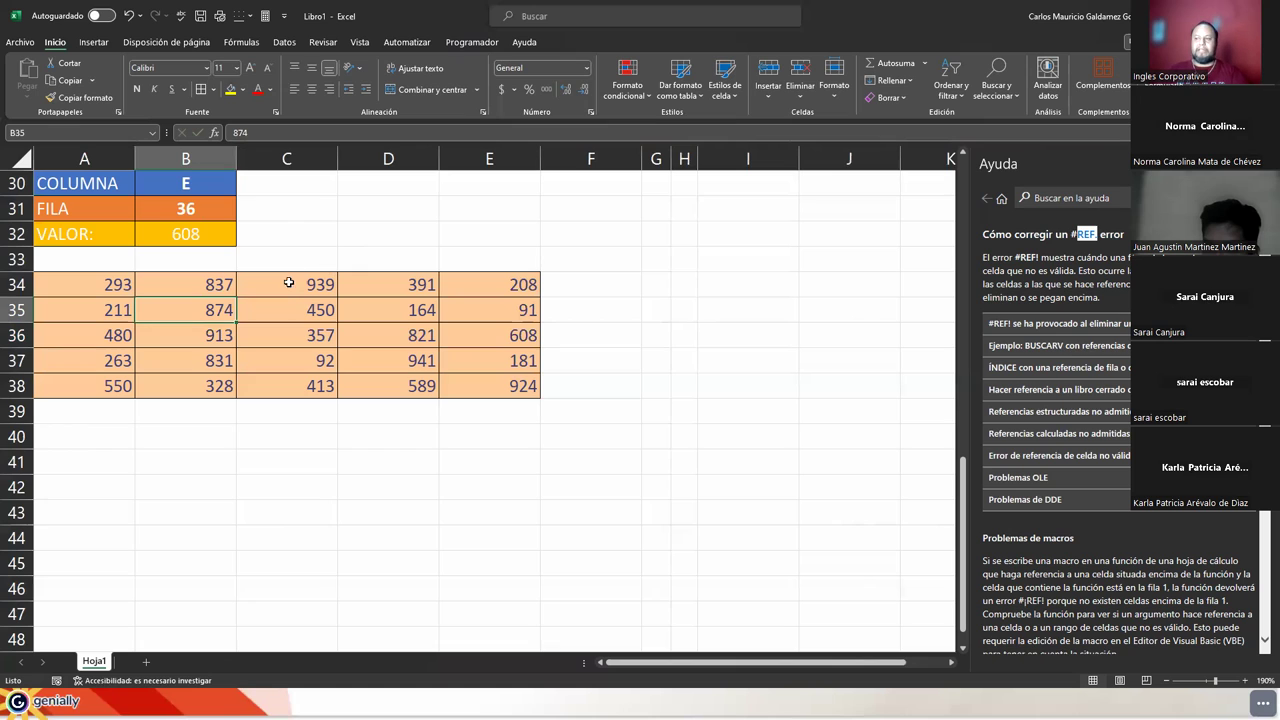
# - Change COLUMNA to C so VALOR recalculates to 357
pyautogui.click(183, 183)
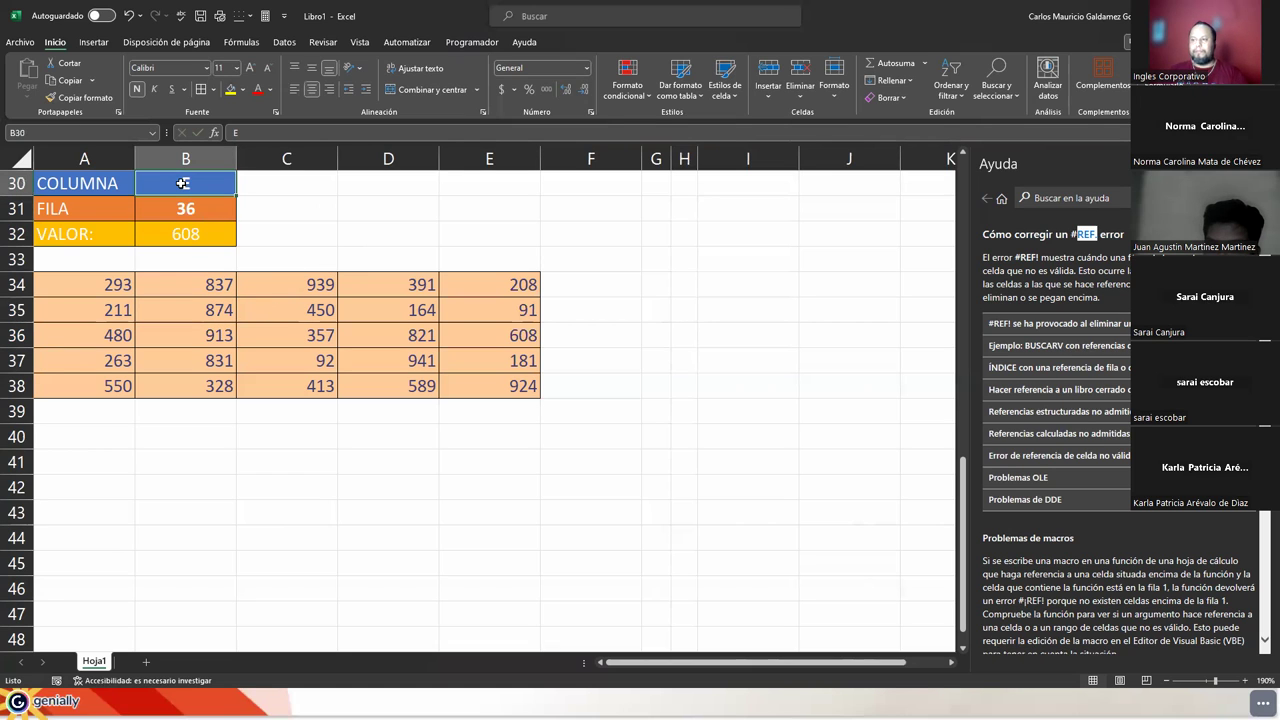
pyautogui.write('c')
pyautogui.press('BackSpace')
pyautogui.write('C')
pyautogui.press('Return')
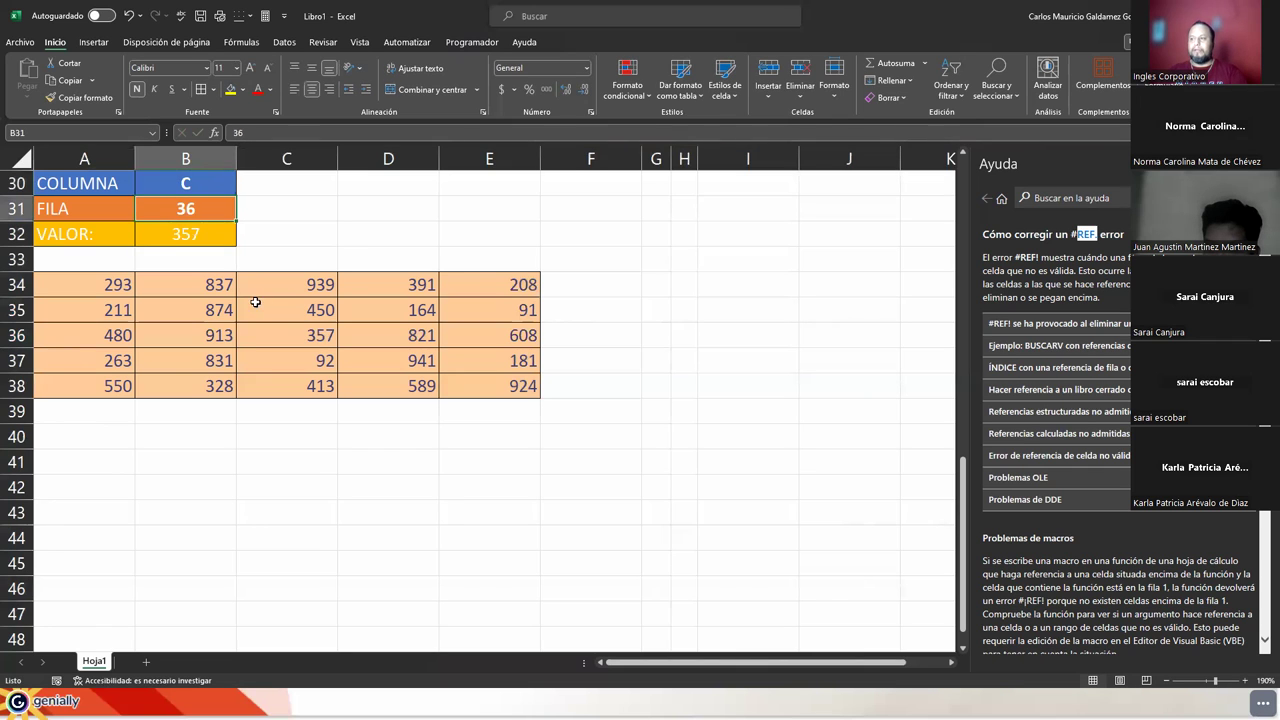
# - Highlight where column C meets row 36, then open B32's formula for editing
pyautogui.click(12, 361)
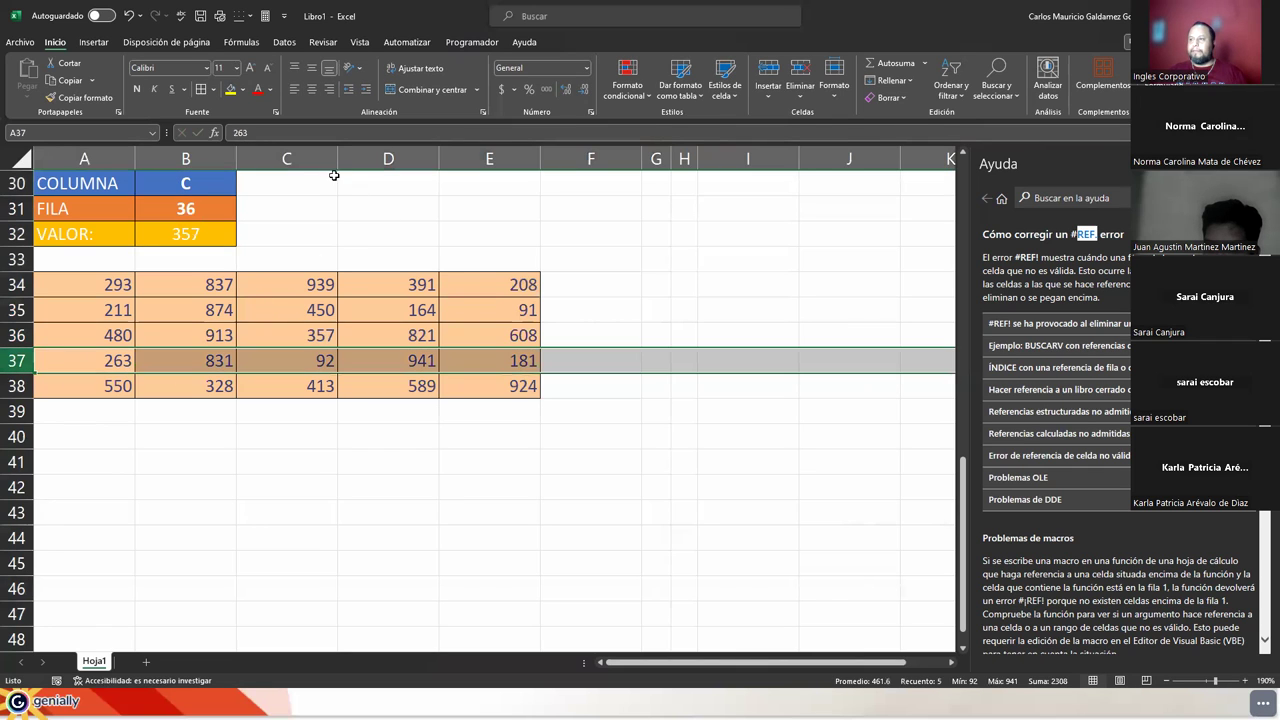
pyautogui.keyDown('ctrl'); pyautogui.click(292, 158); pyautogui.keyUp('ctrl')
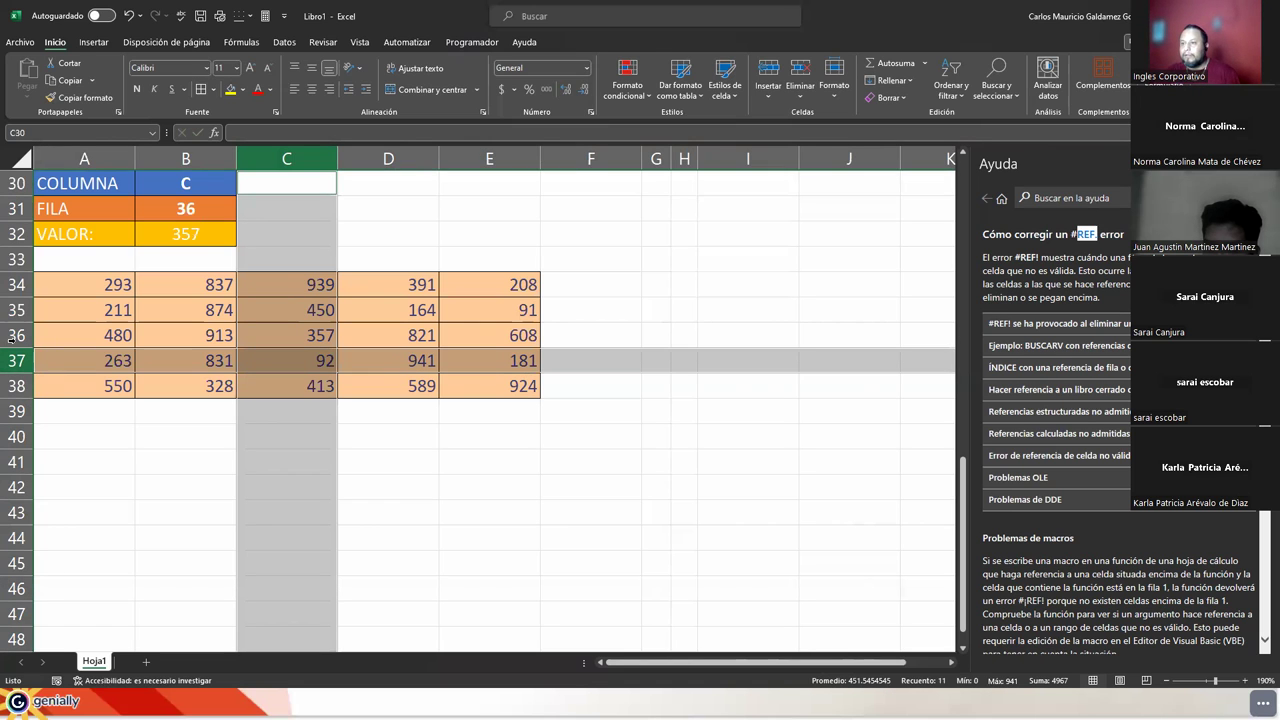
pyautogui.click(18, 337)
pyautogui.click(286, 158)
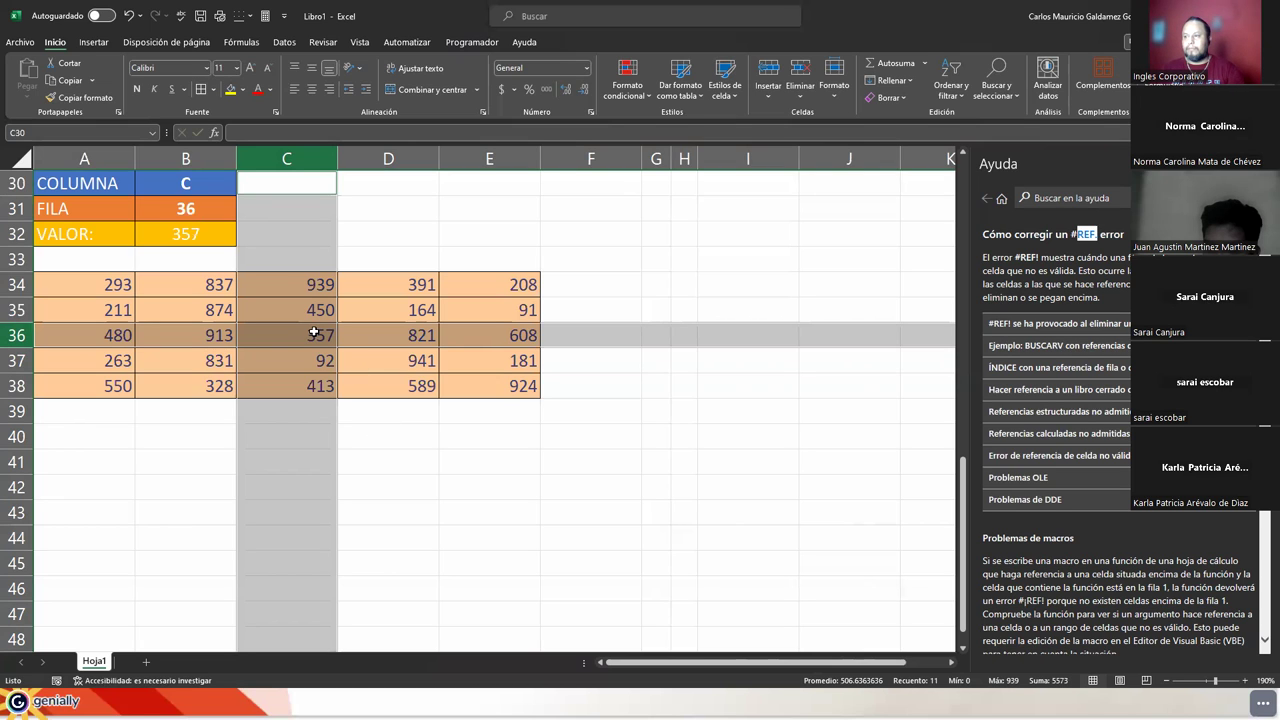
pyautogui.hotkey('shift', 'BackSpace')
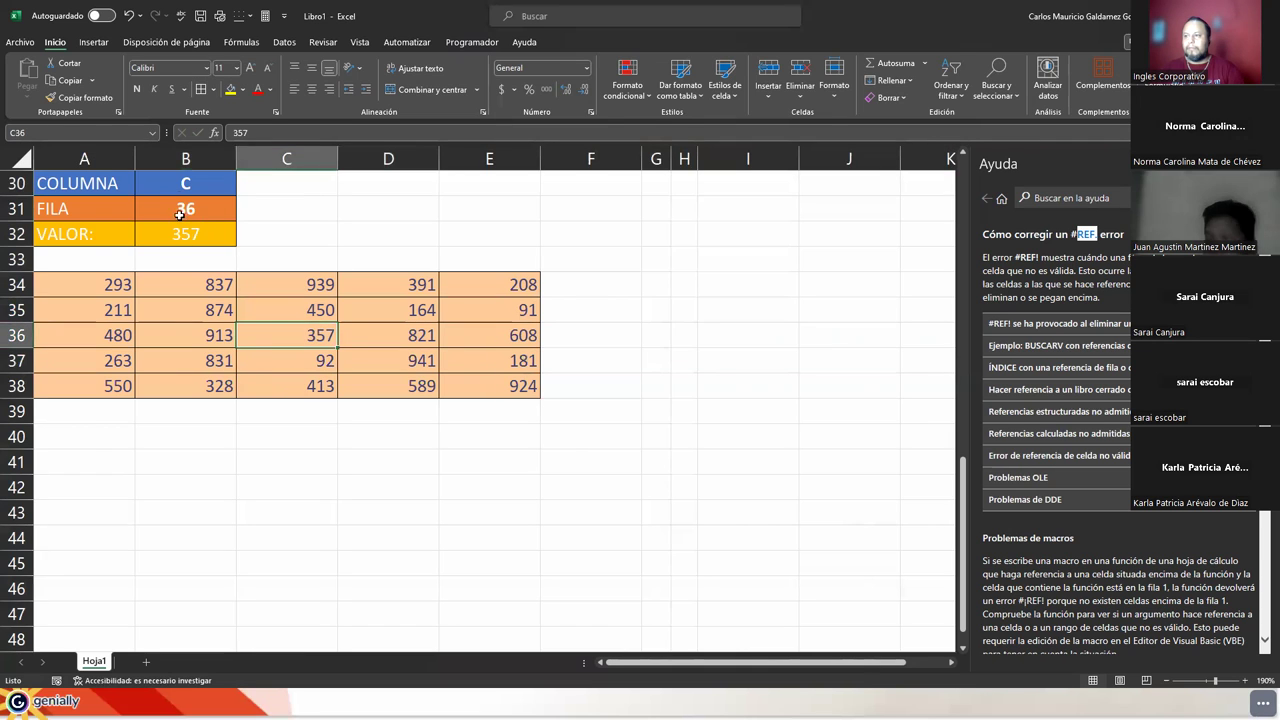
pyautogui.press('Left')
pyautogui.doubleClick(184, 232)
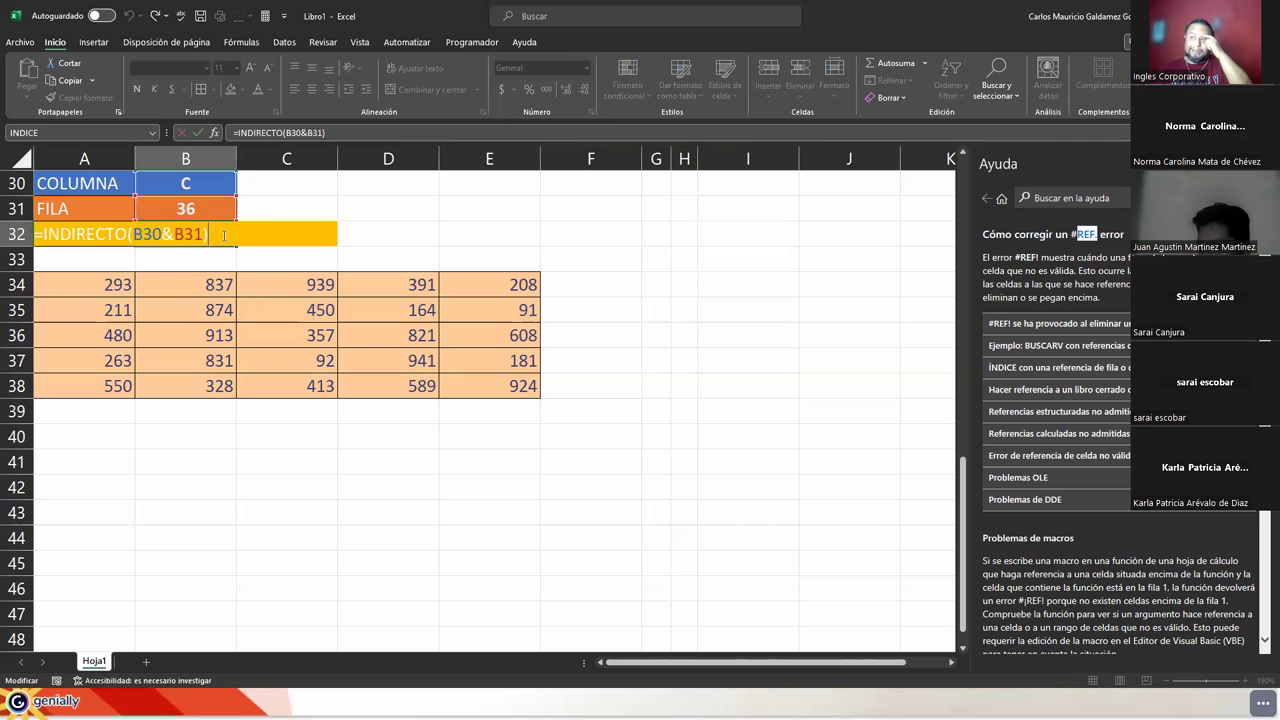
# - Add a stray space to B32's formula, accept Excel's correction to =INDIRECTO(B30&B31), and review it
pyautogui.click(204, 233)
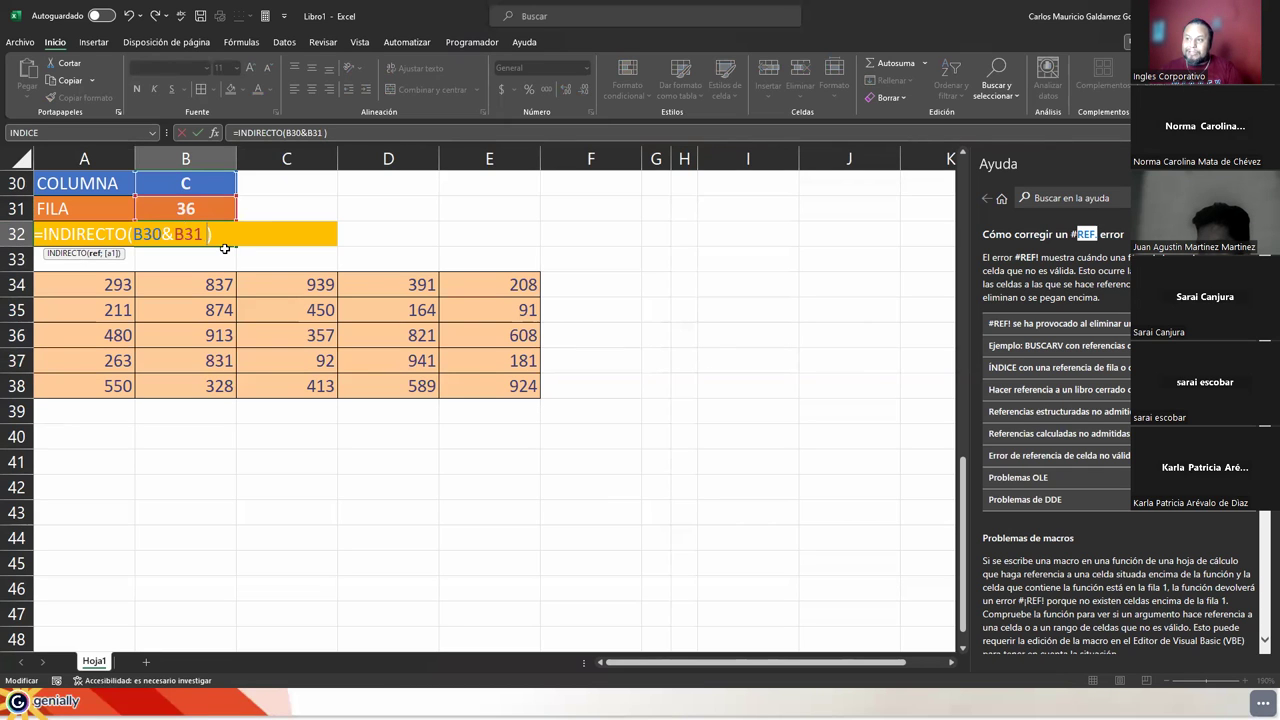
pyautogui.press('Return')
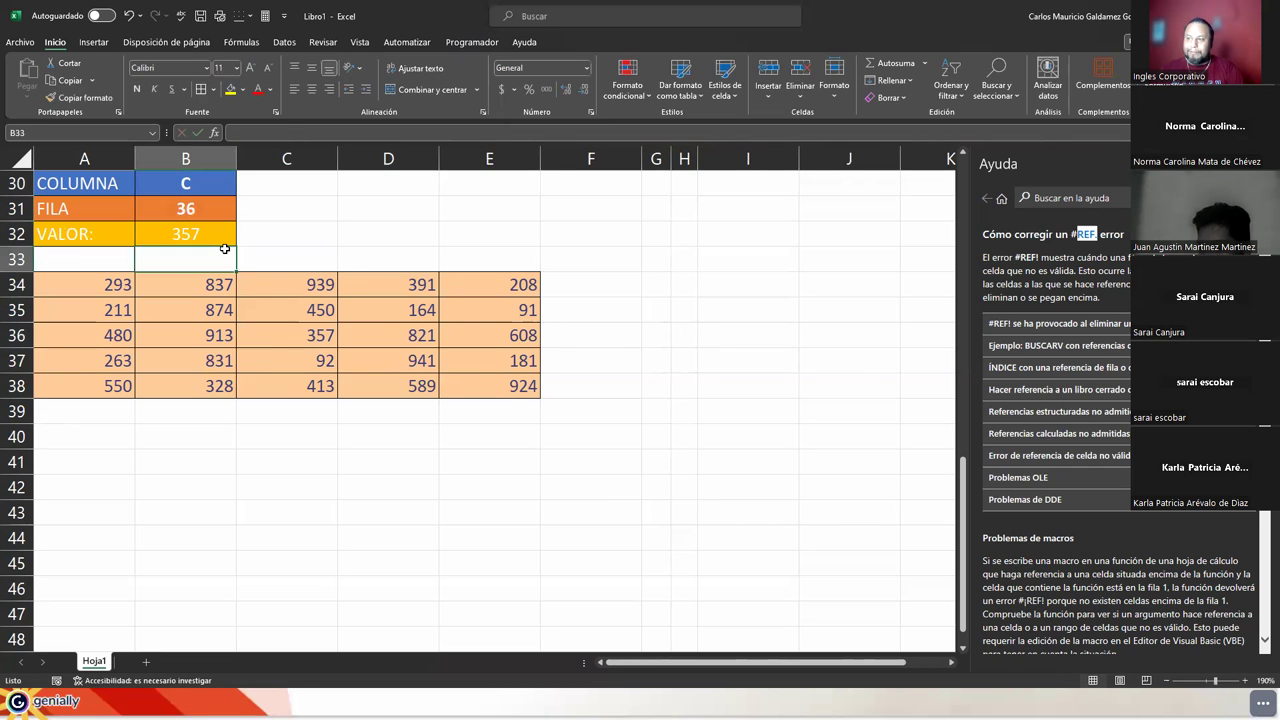
pyautogui.press('Up')
pyautogui.press('F2')
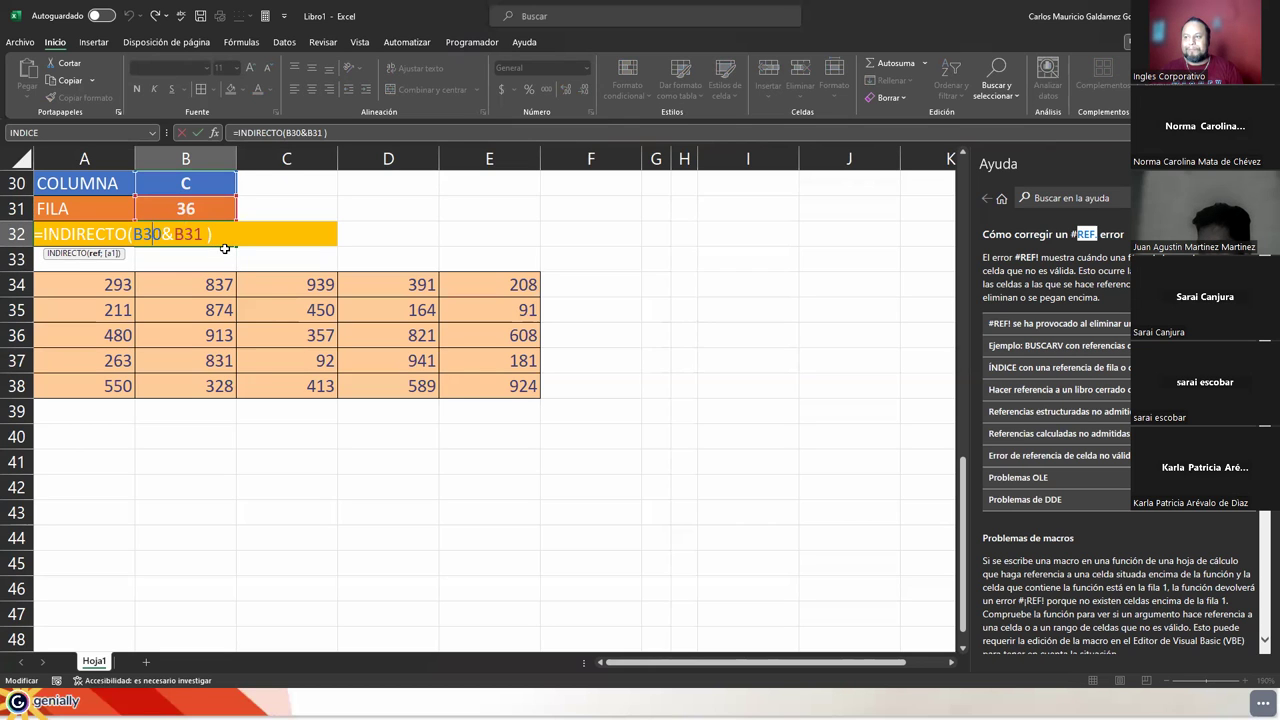
pyautogui.press('Return')
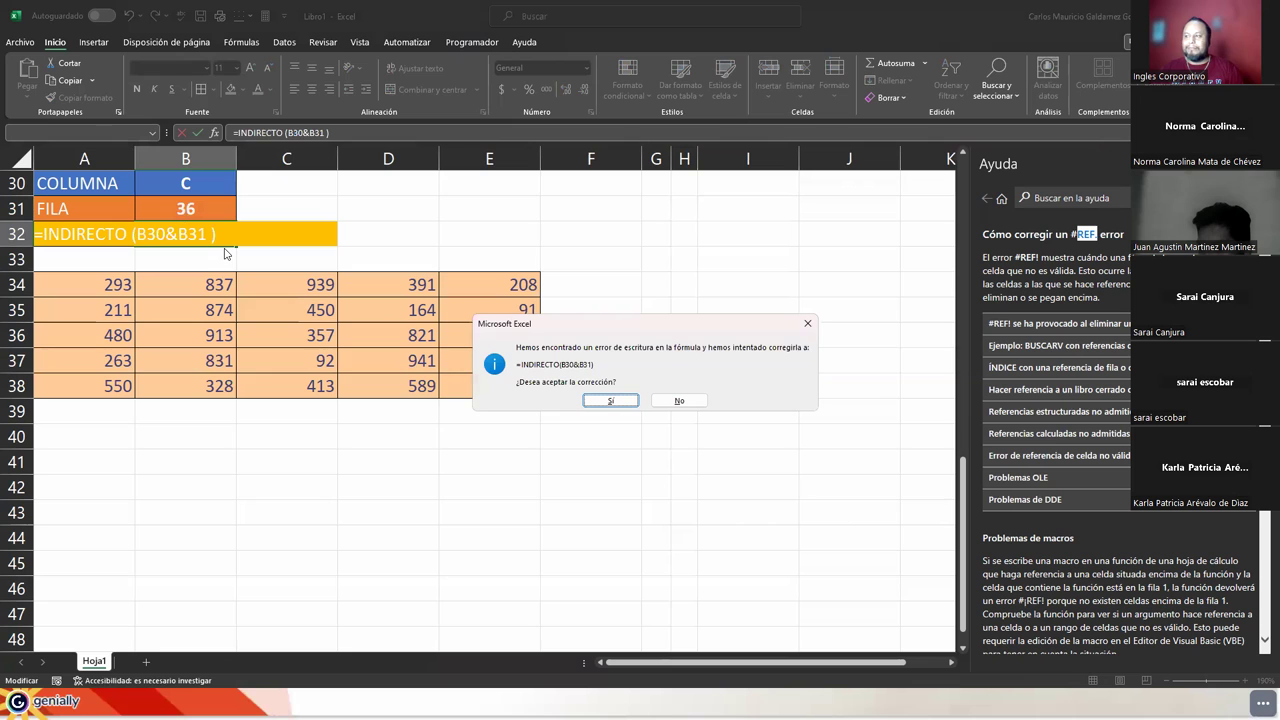
pyautogui.press('Return')
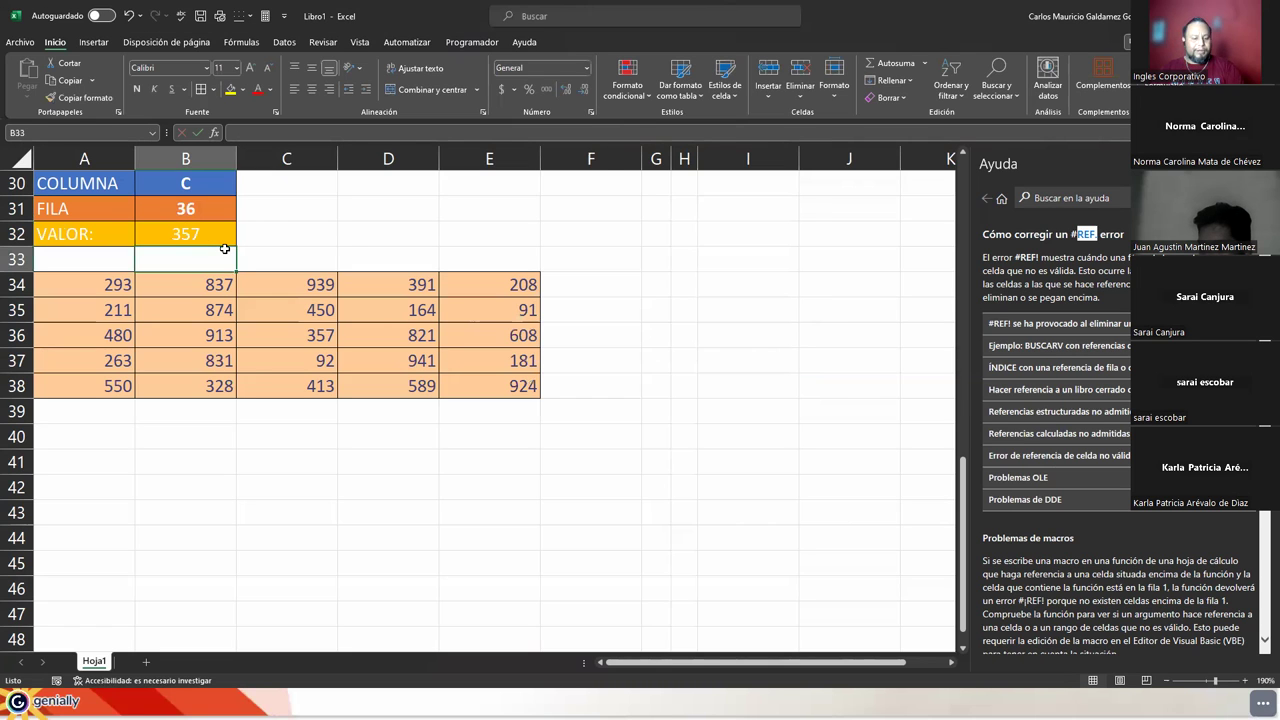
pyautogui.press('Up')
pyautogui.press('F2')
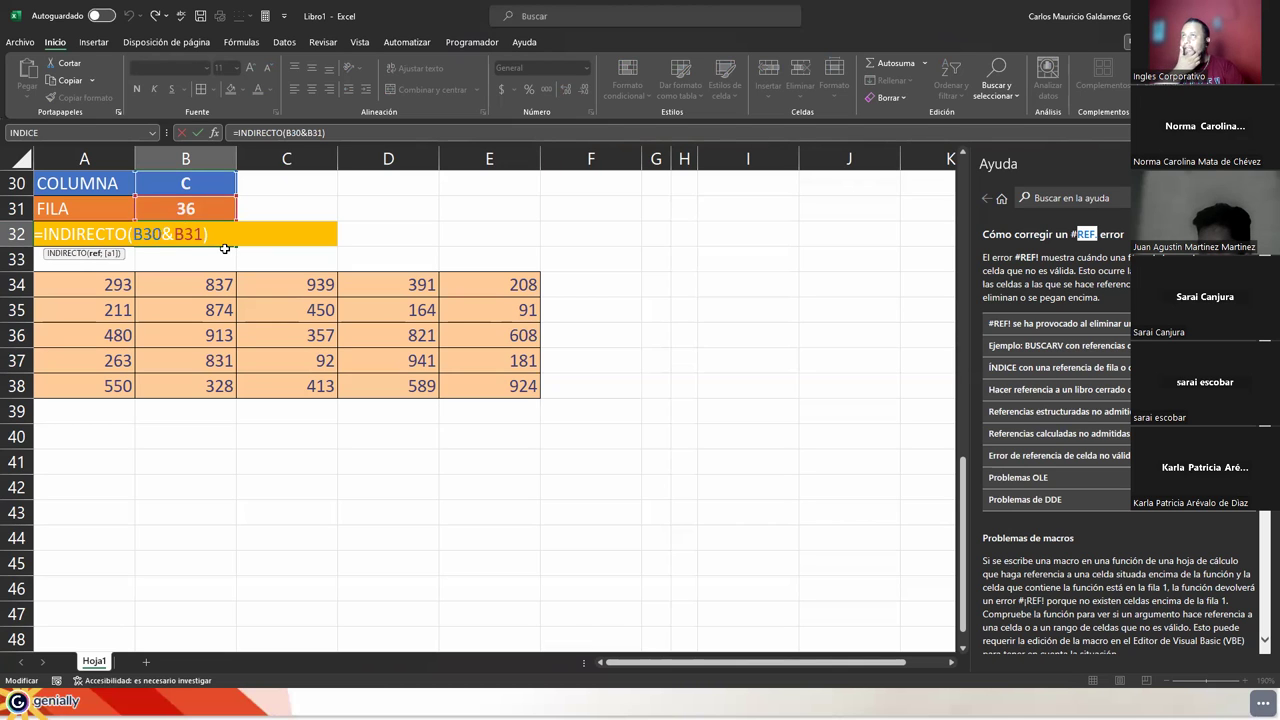
pyautogui.press('Escape')
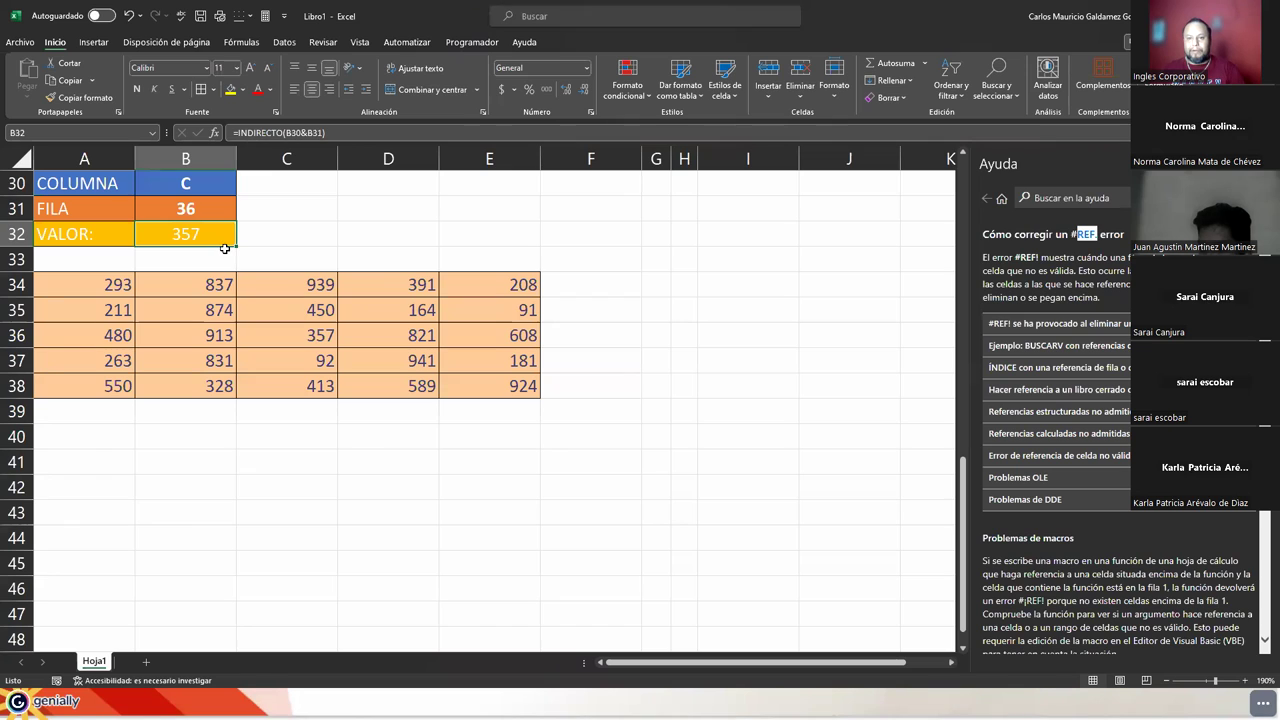
# - Set COLUMNA to A and FILA to 38 so VALOR returns 550
pyautogui.click(183, 181)
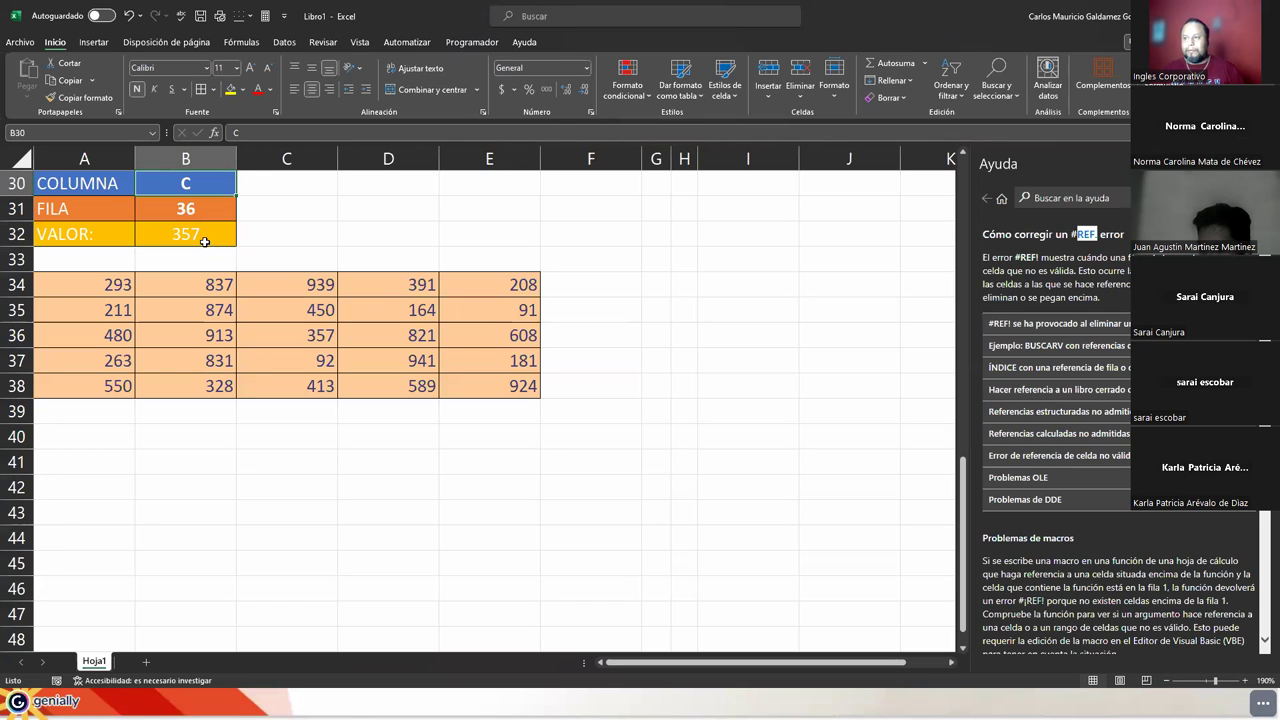
pyautogui.write('a')
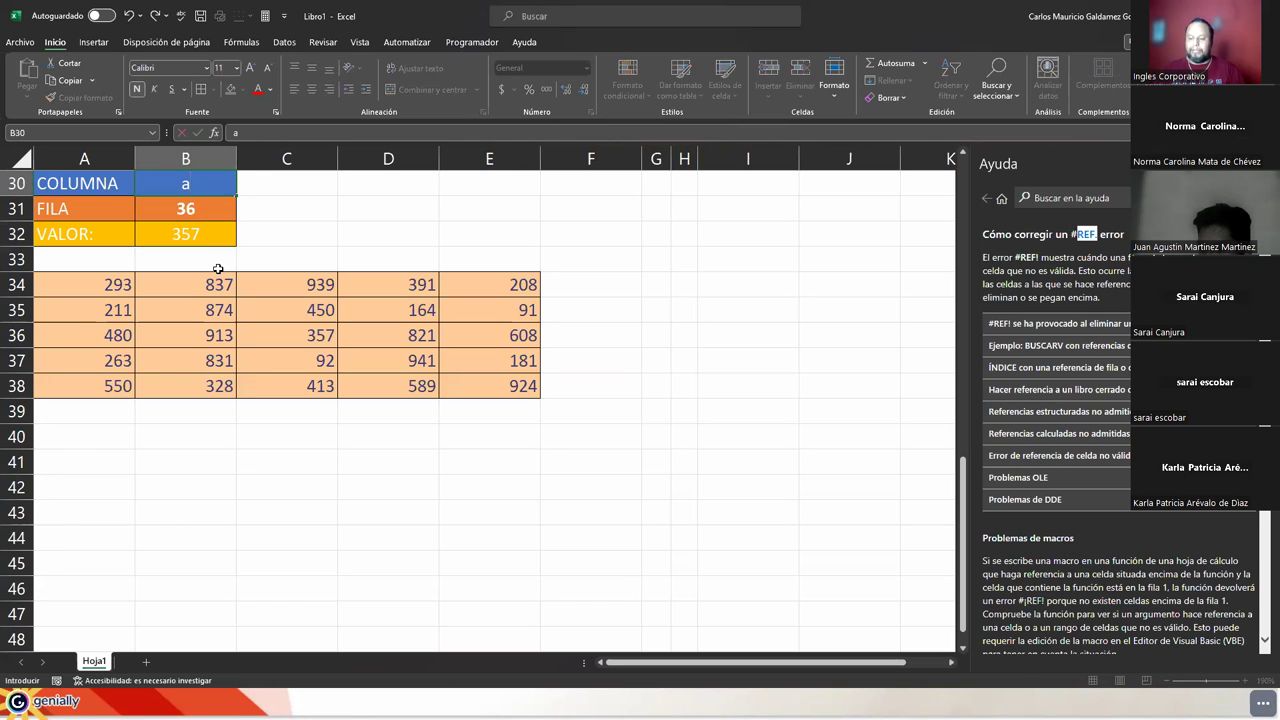
pyautogui.press('Return')
pyautogui.write('38')
pyautogui.press('Return')
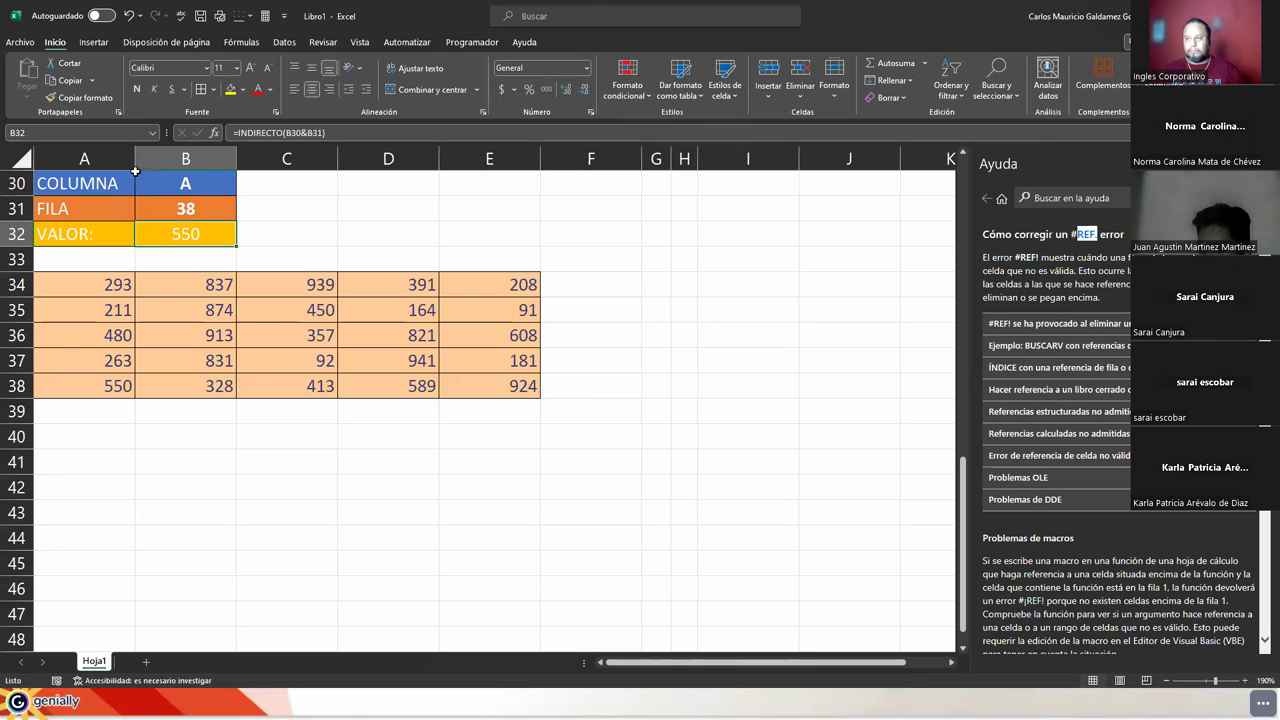
# - Highlight column A and row 38 to show the looked-up value, then close the #REF! help pane
pyautogui.click(110, 159)
pyautogui.click(12, 386)
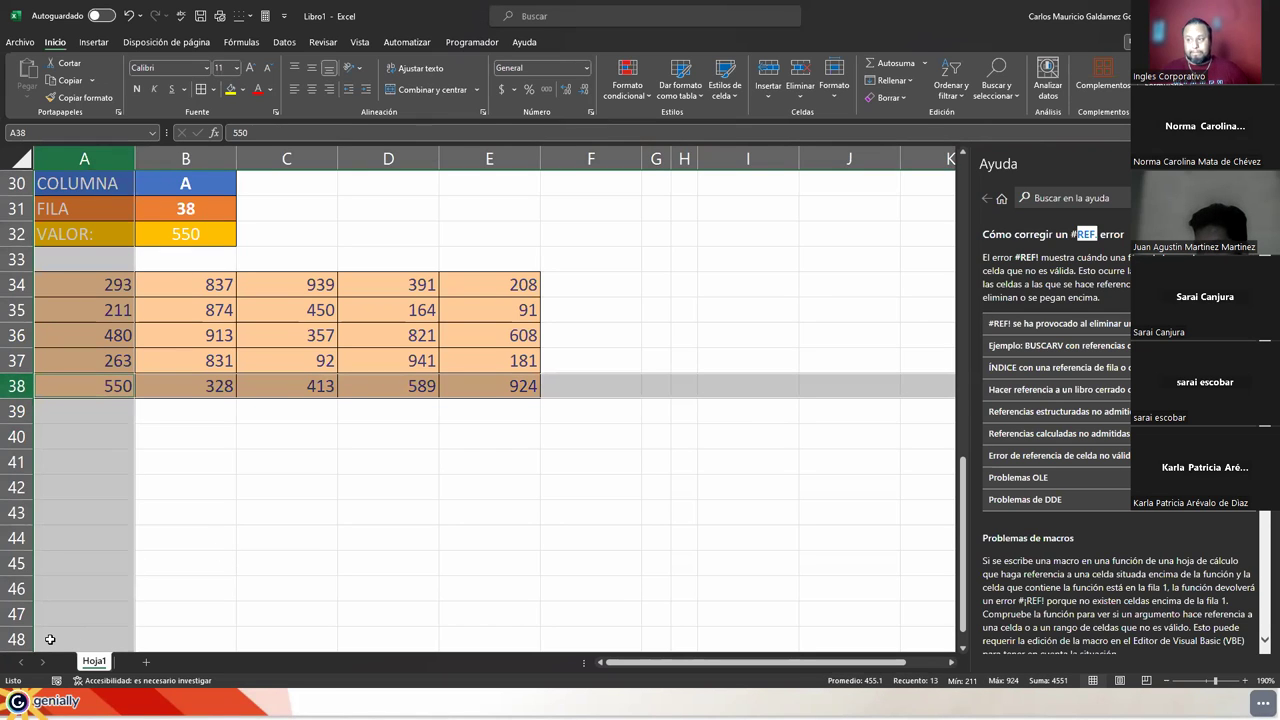
pyautogui.click(220, 388)
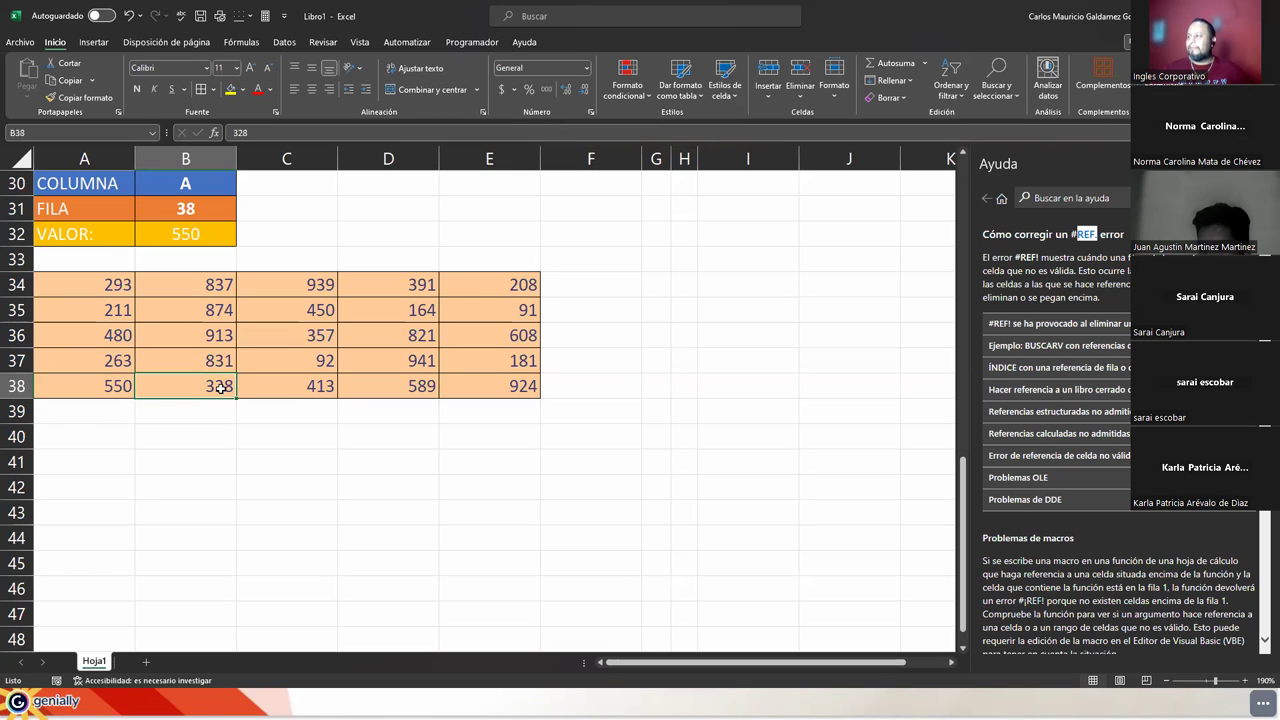
pyautogui.click(1262, 163)
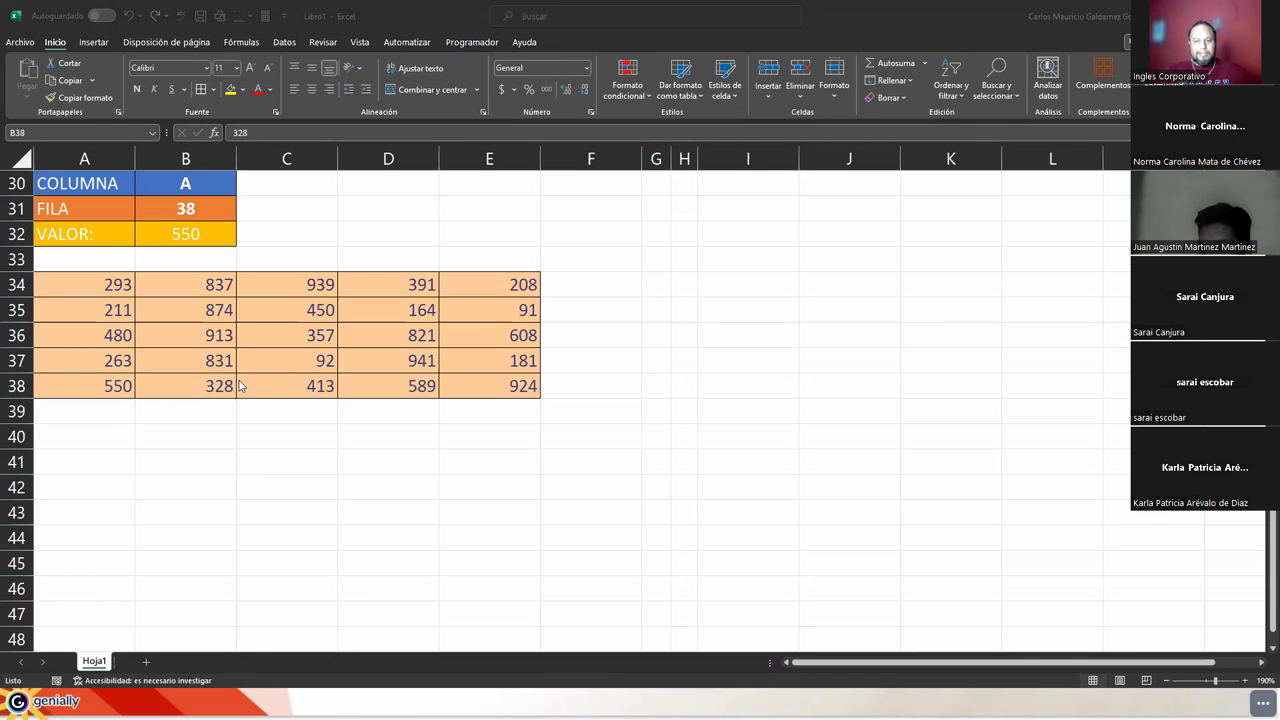
# - Enter the column letters A to E in G34:G38 beside the orange table
pyautogui.scroll(10, 287, 385)
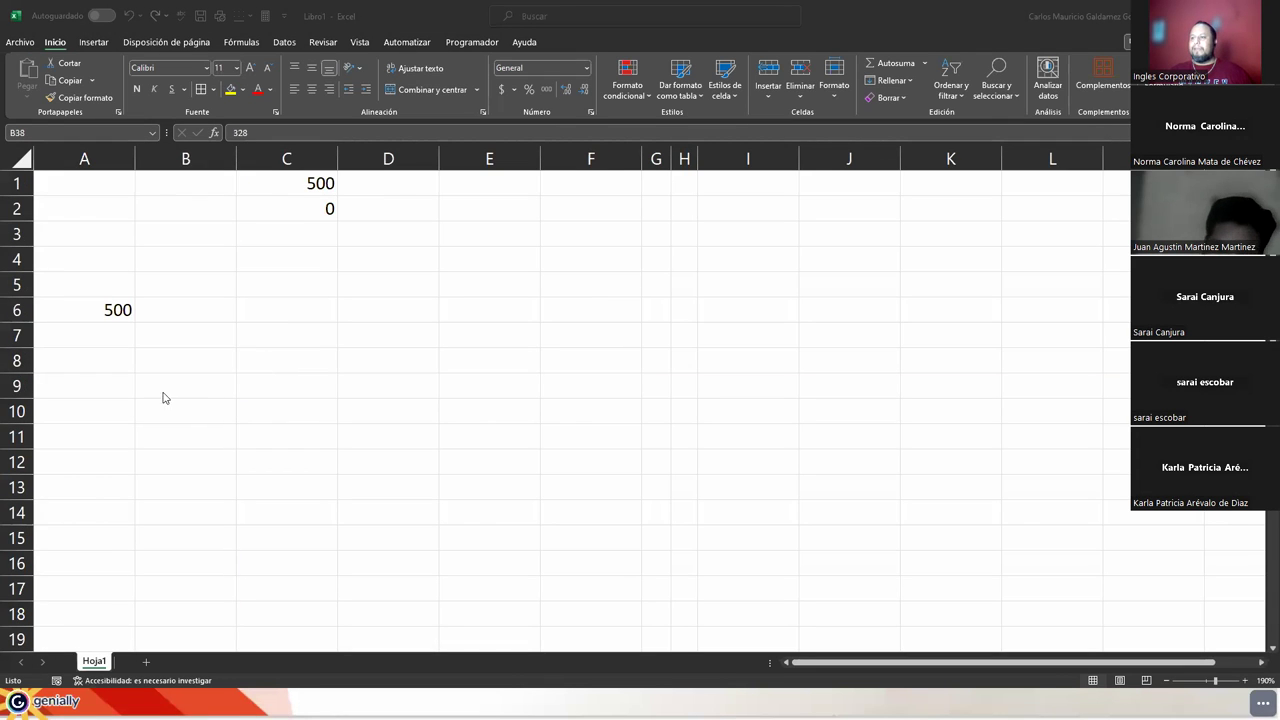
pyautogui.click(20, 385)
pyautogui.moveTo(20, 385); pyautogui.dragTo(8, 564)
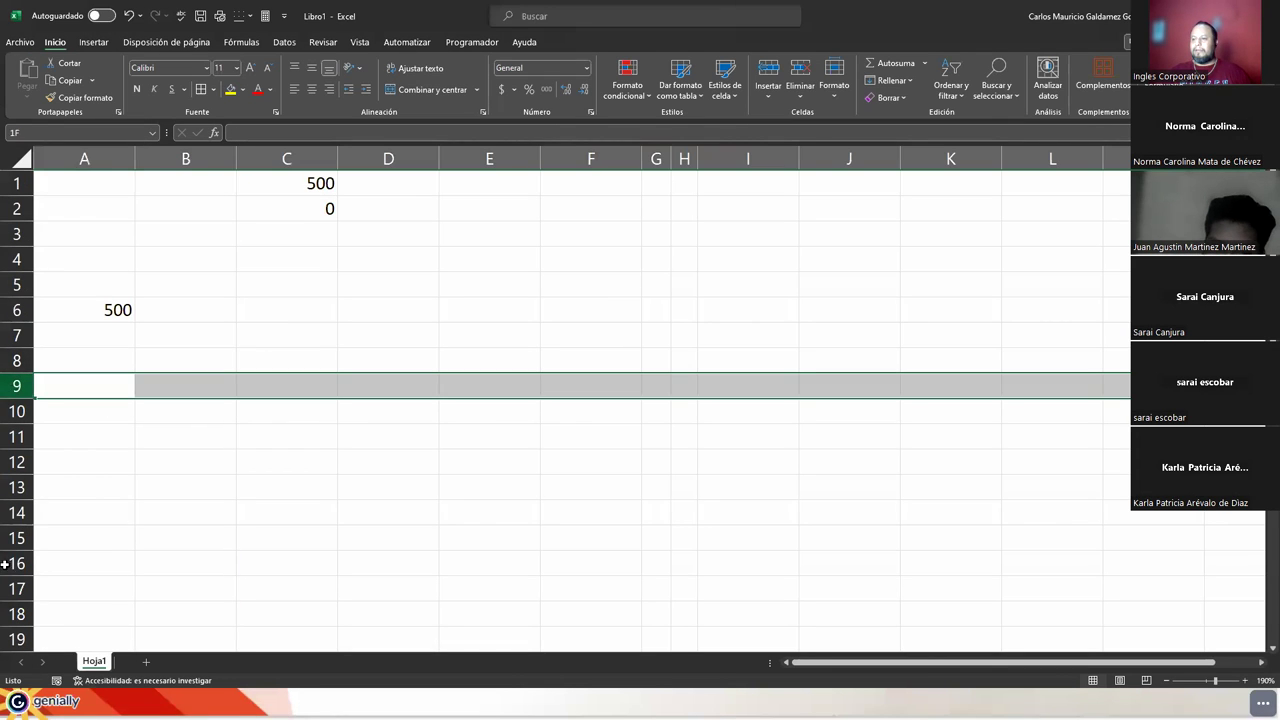
pyautogui.click(167, 535)
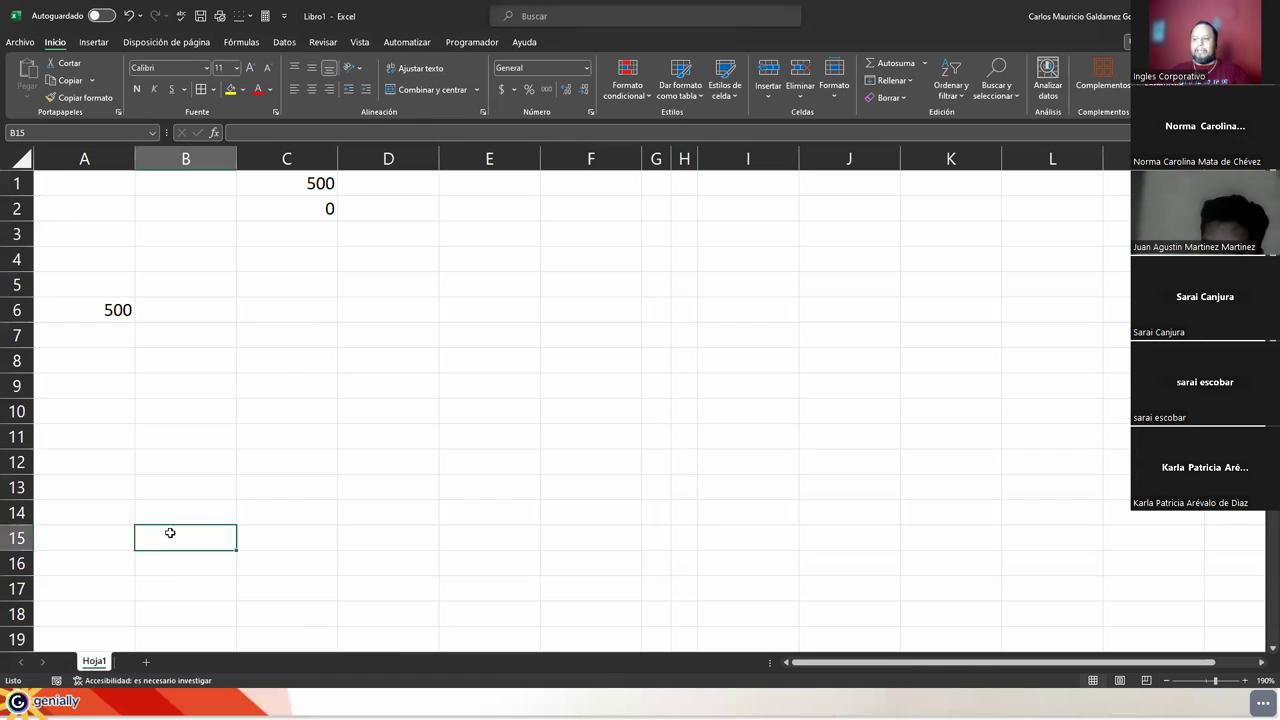
pyautogui.scroll(-5, 200, 528)
pyautogui.scroll(-5, 280, 515)
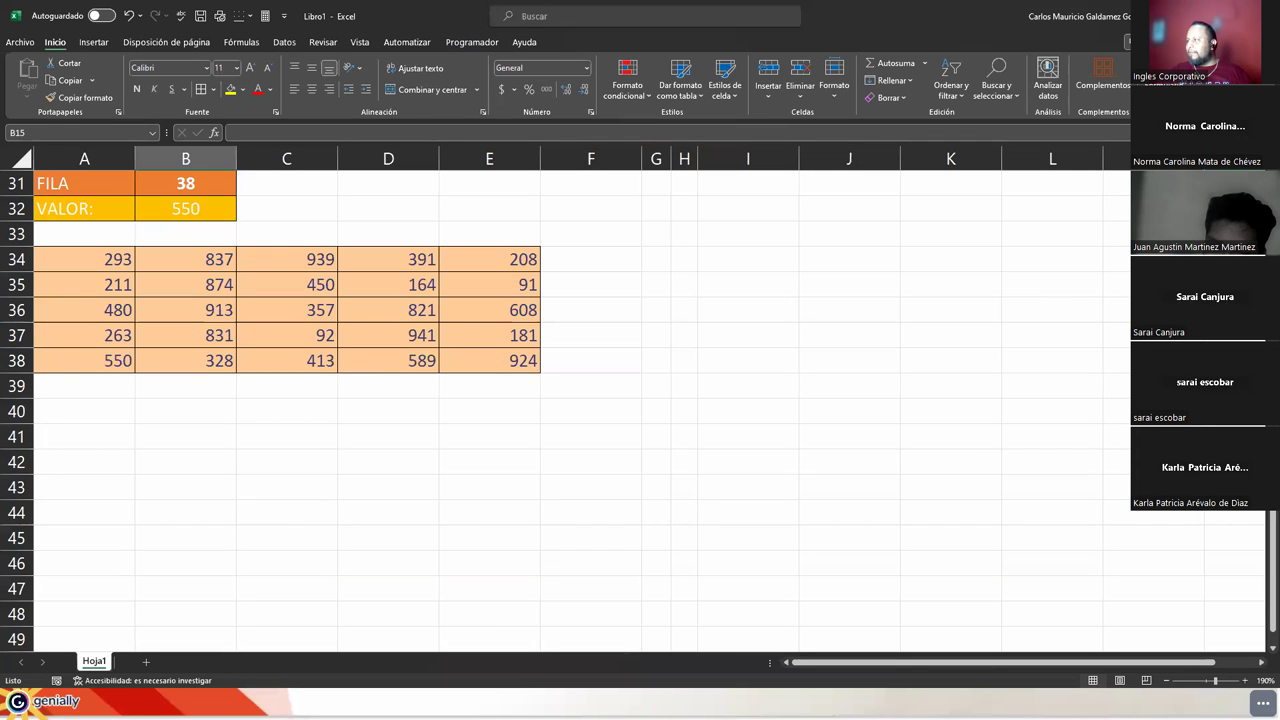
pyautogui.scroll(2, 938, 282)
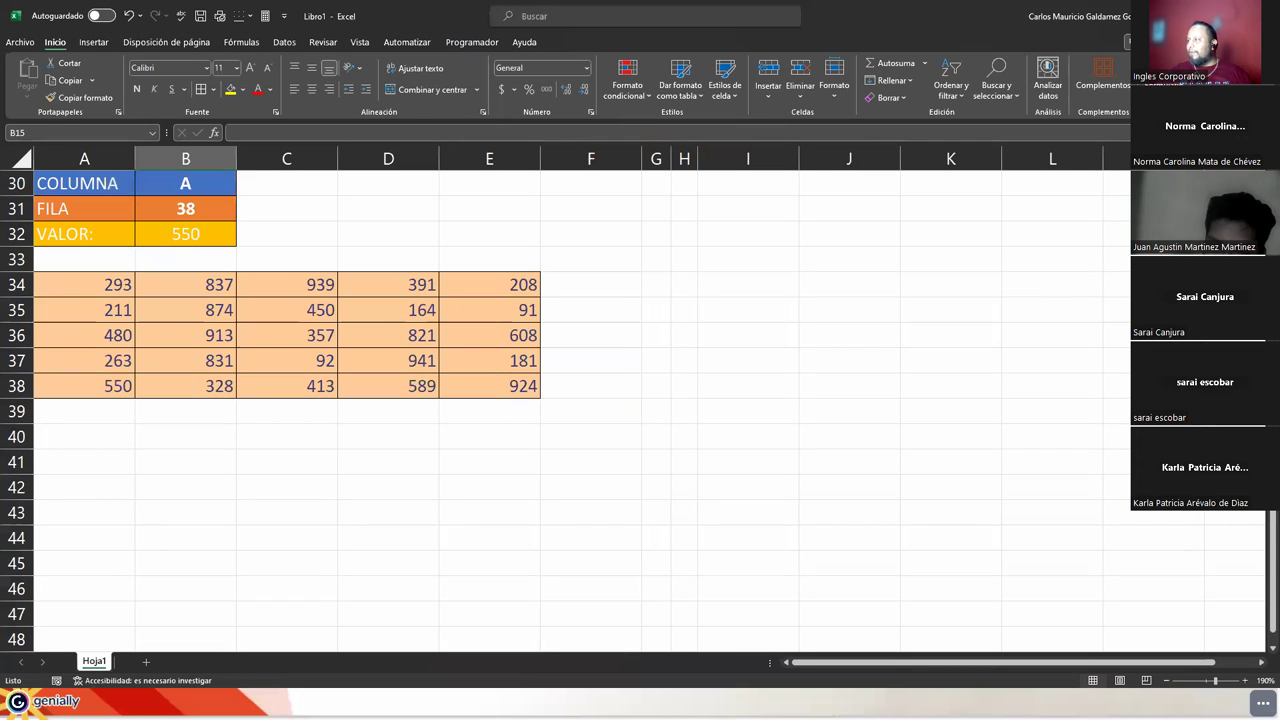
pyautogui.click(652, 304)
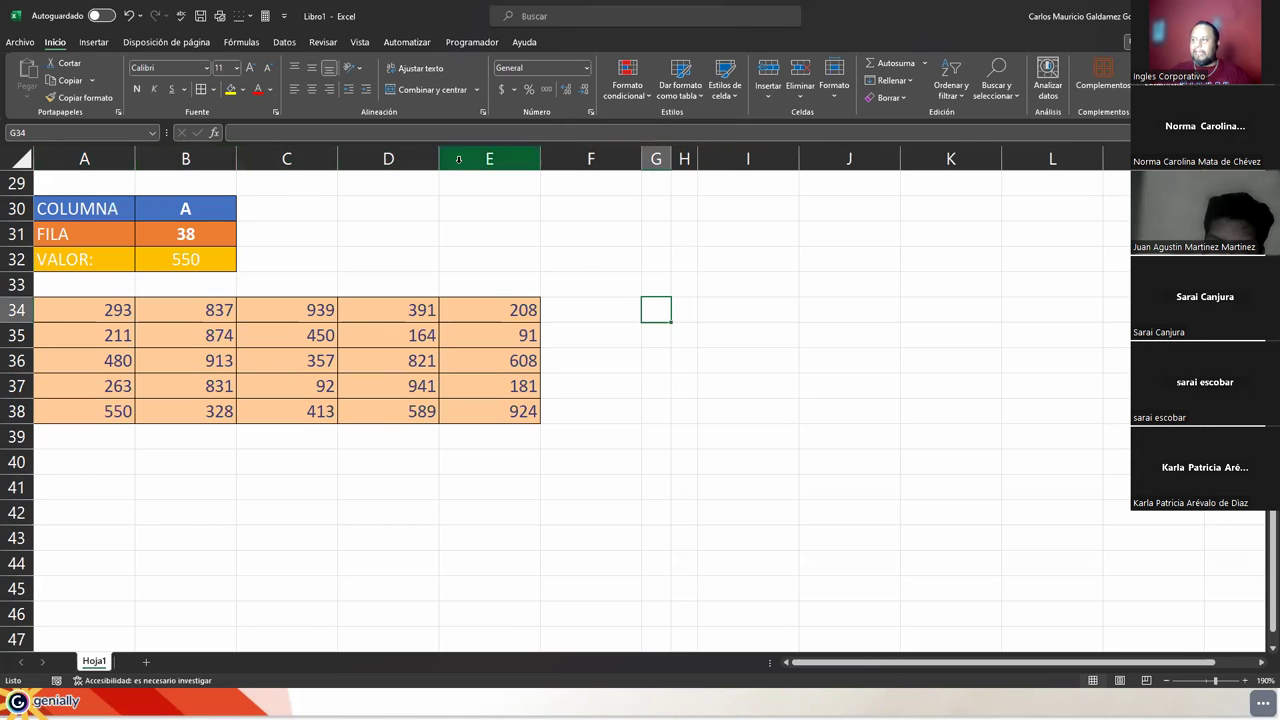
pyautogui.write('a')
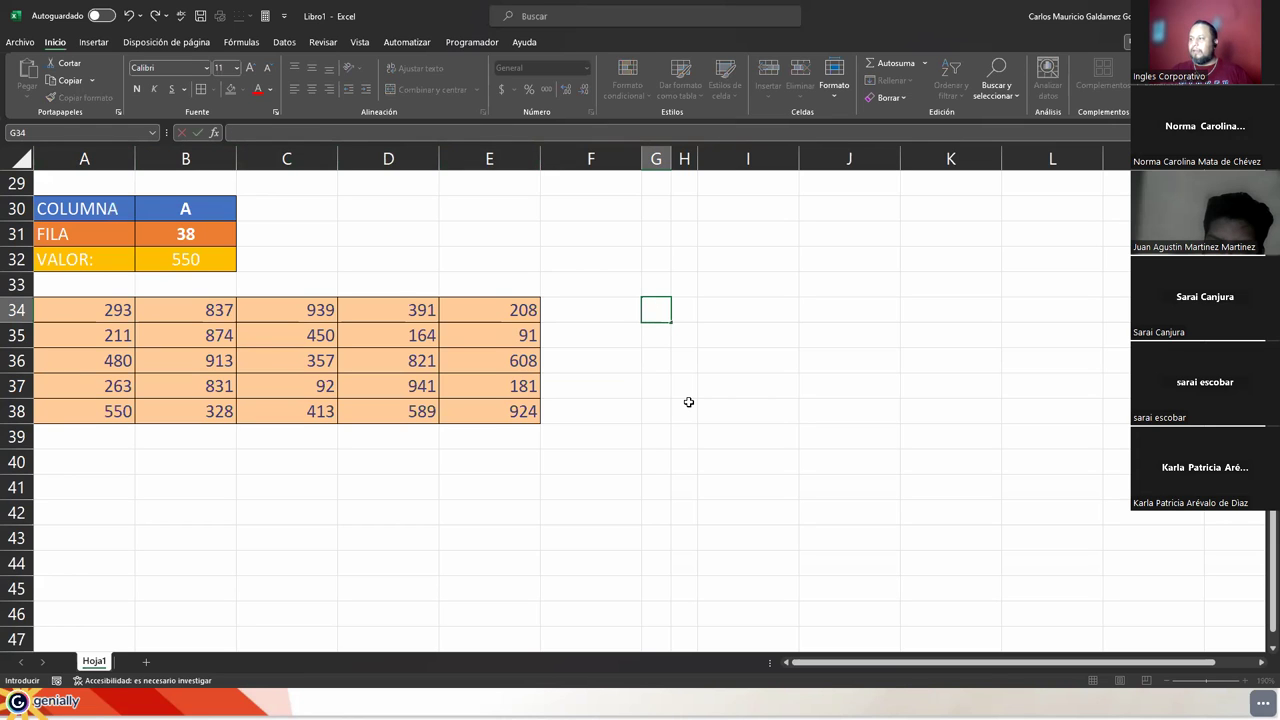
pyautogui.press('Return')
pyautogui.write('B')
pyautogui.press('Return')
pyautogui.write('C')
pyautogui.press('Return')
pyautogui.write('E')
# - Enter the row numbers 34 to 38 in H34:H38
pyautogui.click(688, 402)
pyautogui.press('Up')
pyautogui.press('Up')
pyautogui.press('Up')
pyautogui.press('Up')
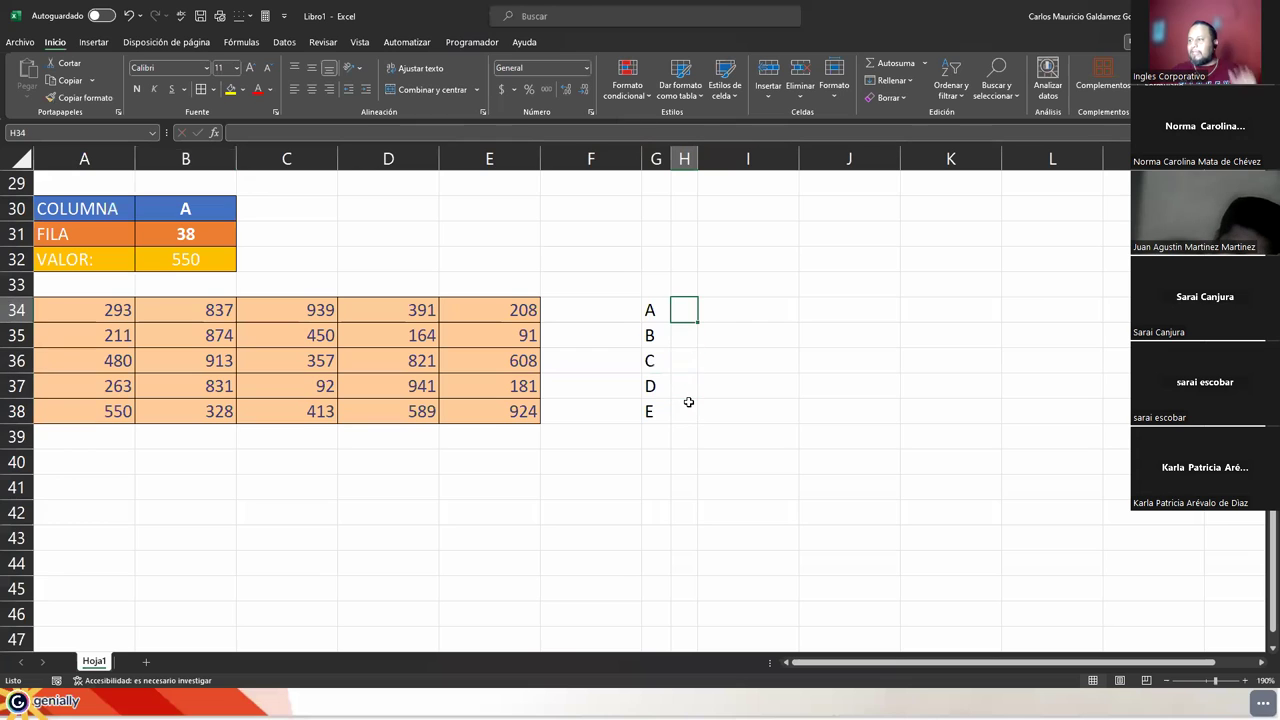
pyautogui.write('34')
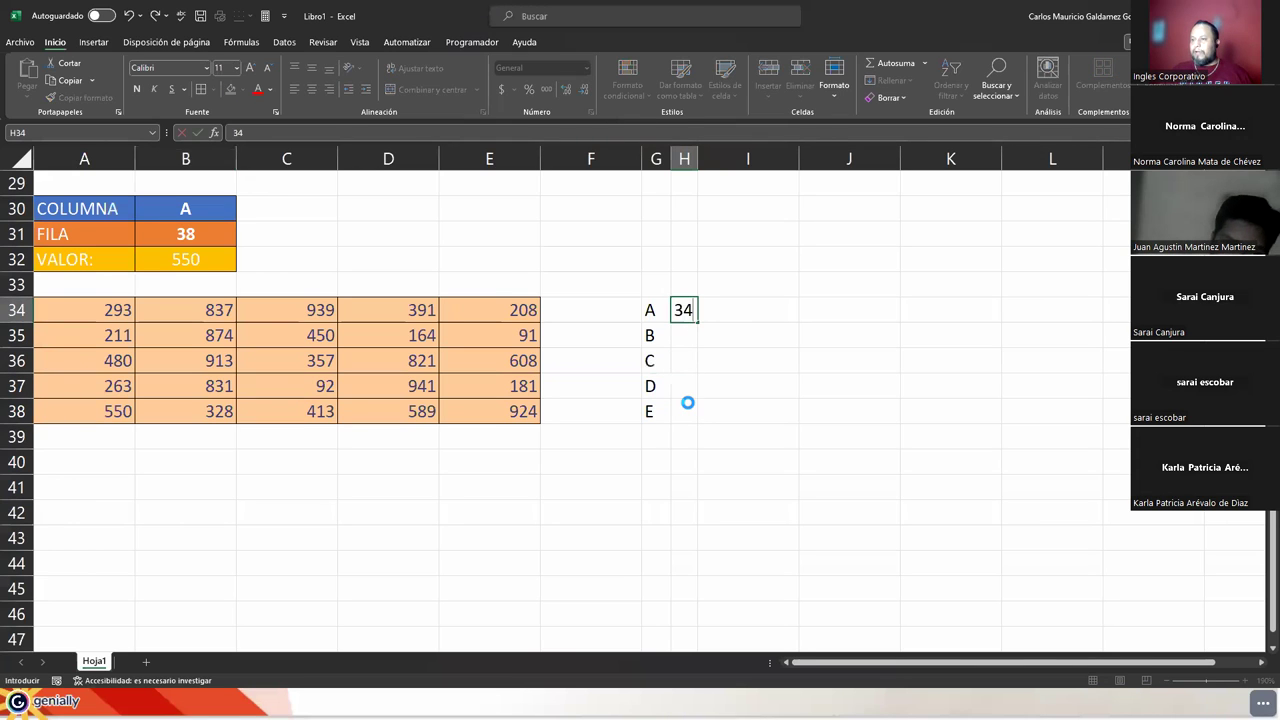
pyautogui.press('Return')
pyautogui.write('35')
pyautogui.press('Return')
pyautogui.write('36')
pyautogui.press('Return')
pyautogui.write('37')
pyautogui.press('Return')
pyautogui.write('38')
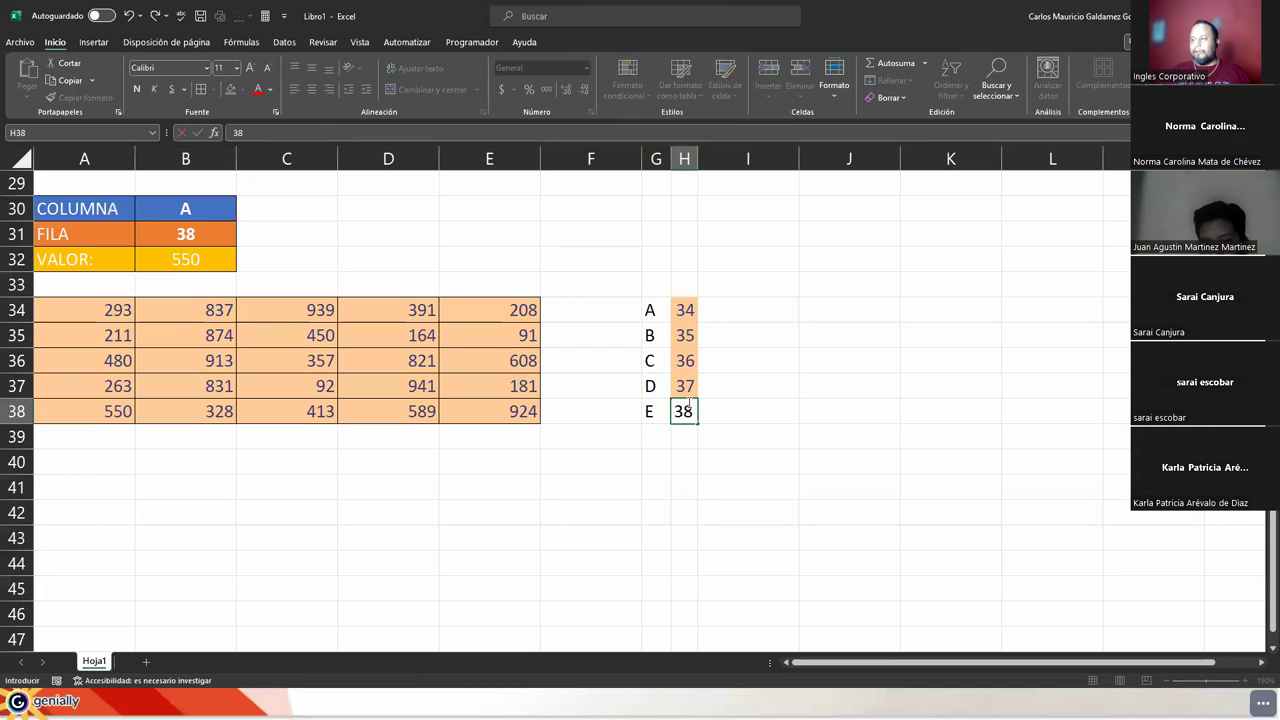
pyautogui.press('Return')
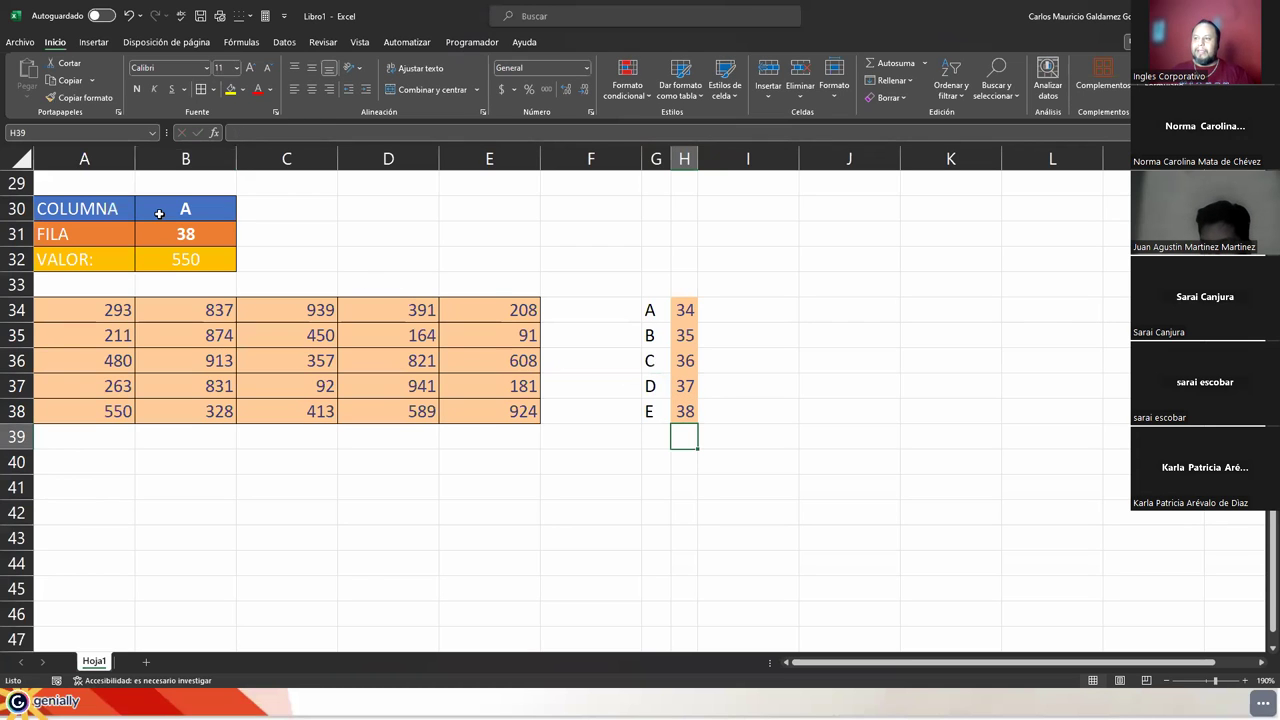
pyautogui.click(159, 213)
# - Clear the COLUMNA and FILA values from B30 and B31
pyautogui.press('Delete')
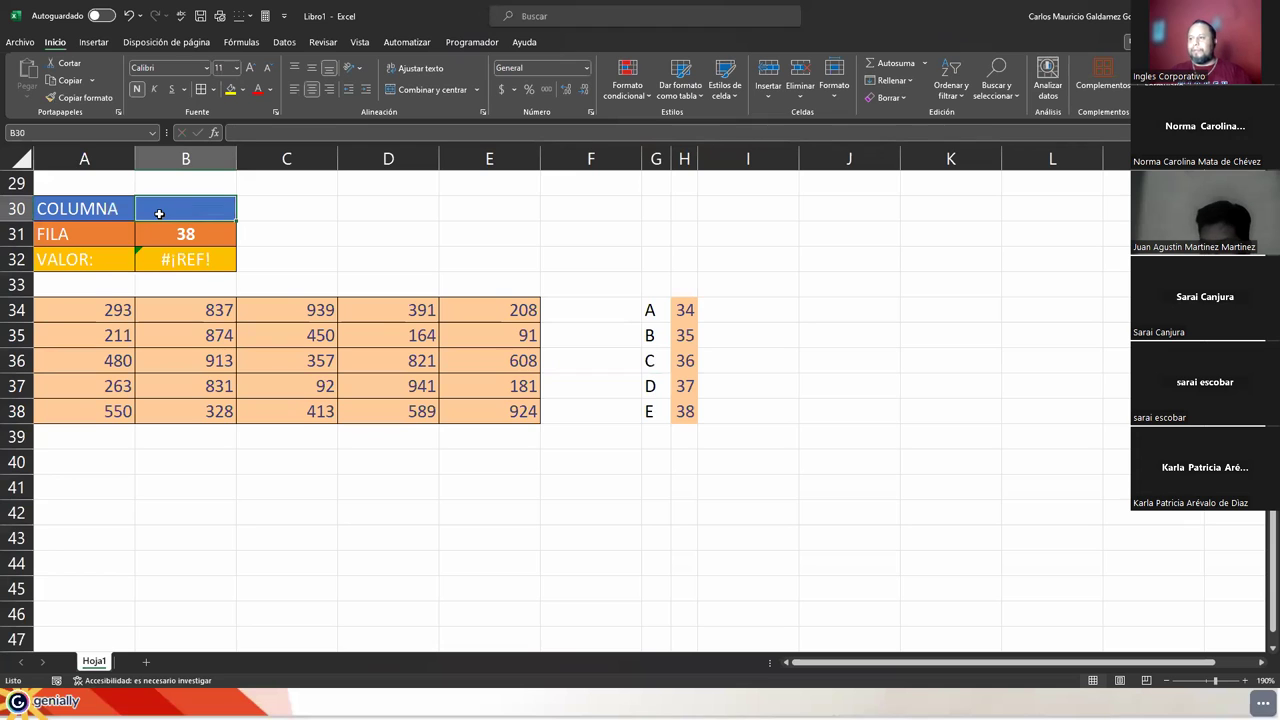
pyautogui.click(168, 236)
pyautogui.press('Delete')
pyautogui.click(171, 211)
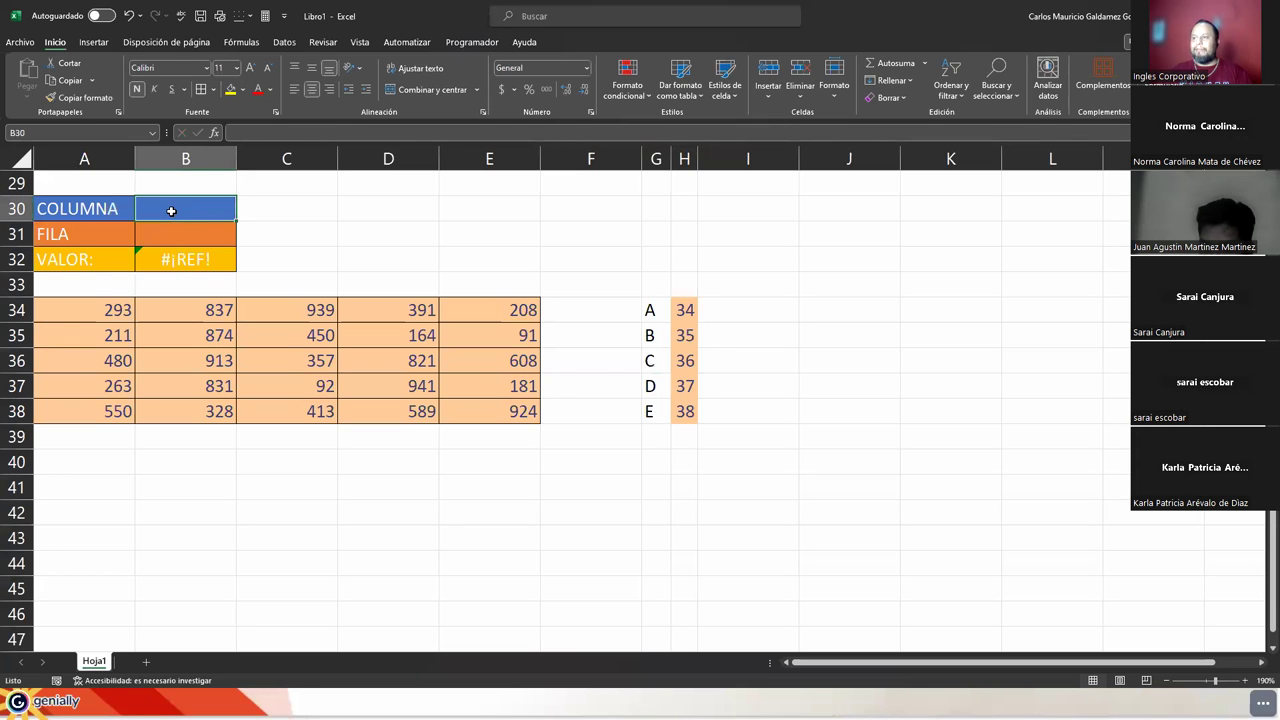
# - Give B30 a Lista data validation dropdown sourced from $G$34:$G$38
pyautogui.click(285, 43)
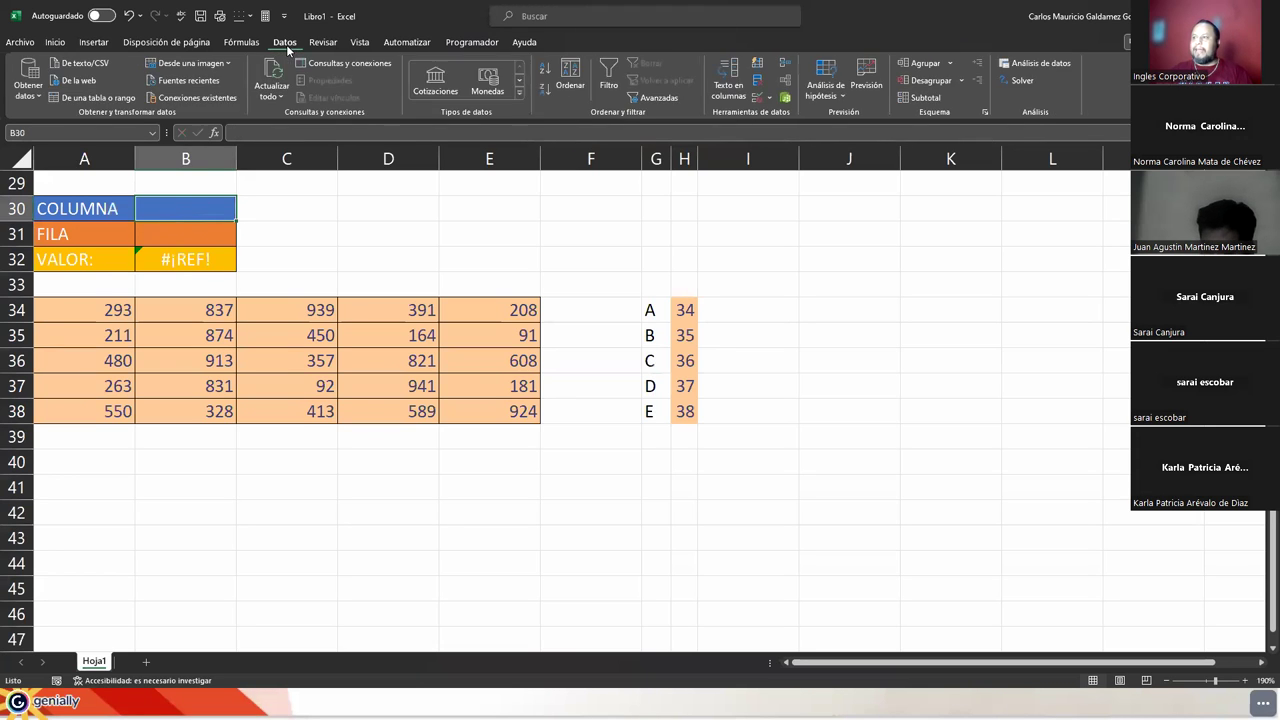
pyautogui.click(758, 97)
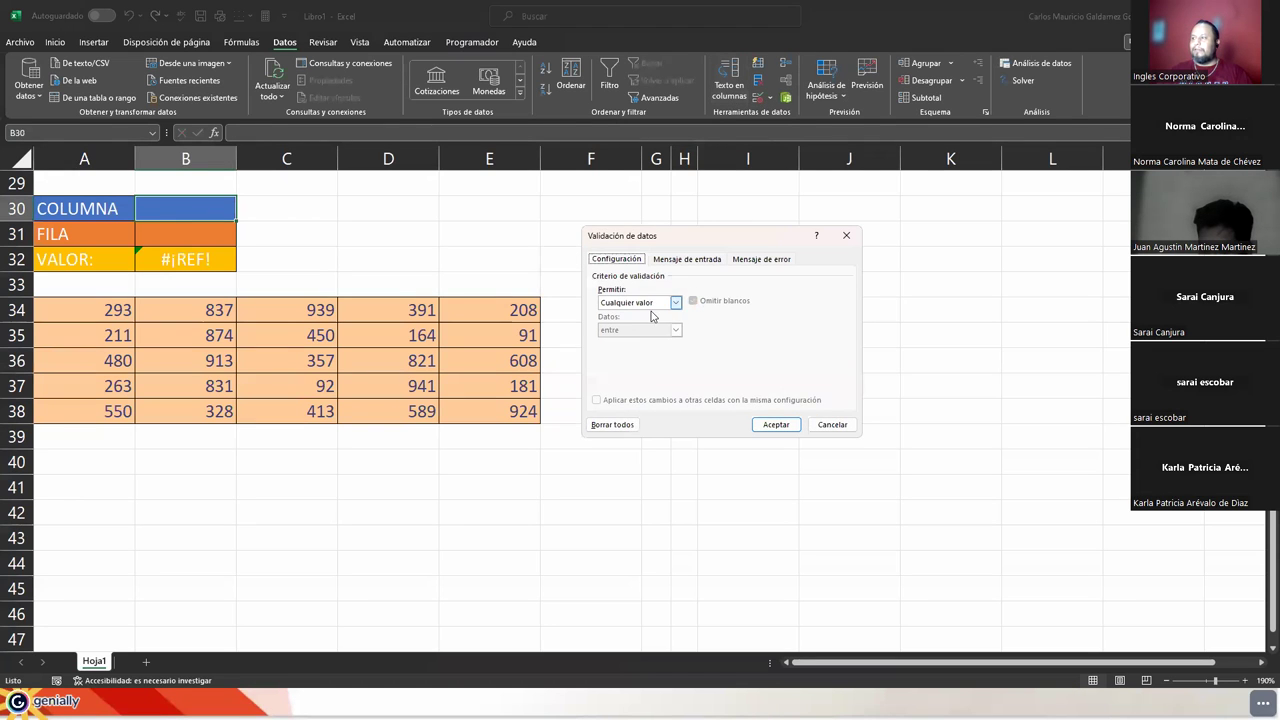
pyautogui.click(642, 303)
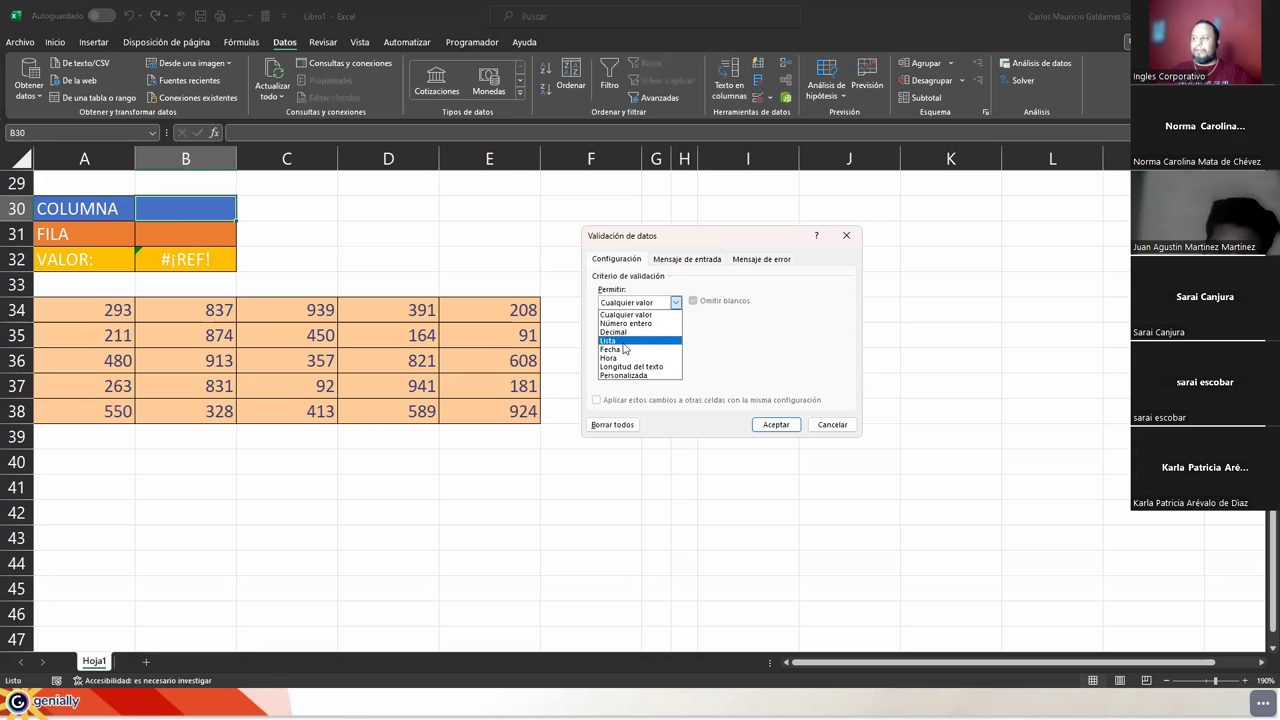
pyautogui.click(628, 341)
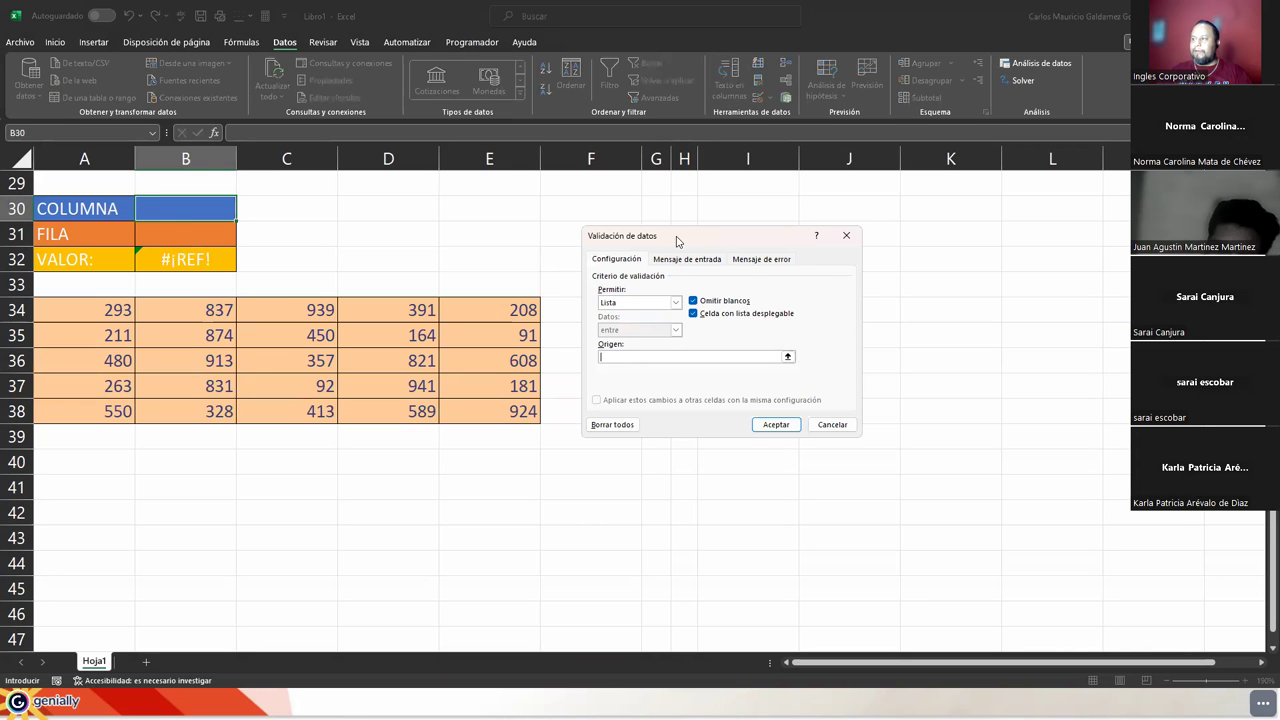
pyautogui.moveTo(676, 236); pyautogui.dragTo(847, 231)
pyautogui.moveTo(649, 312); pyautogui.dragTo(655, 410)
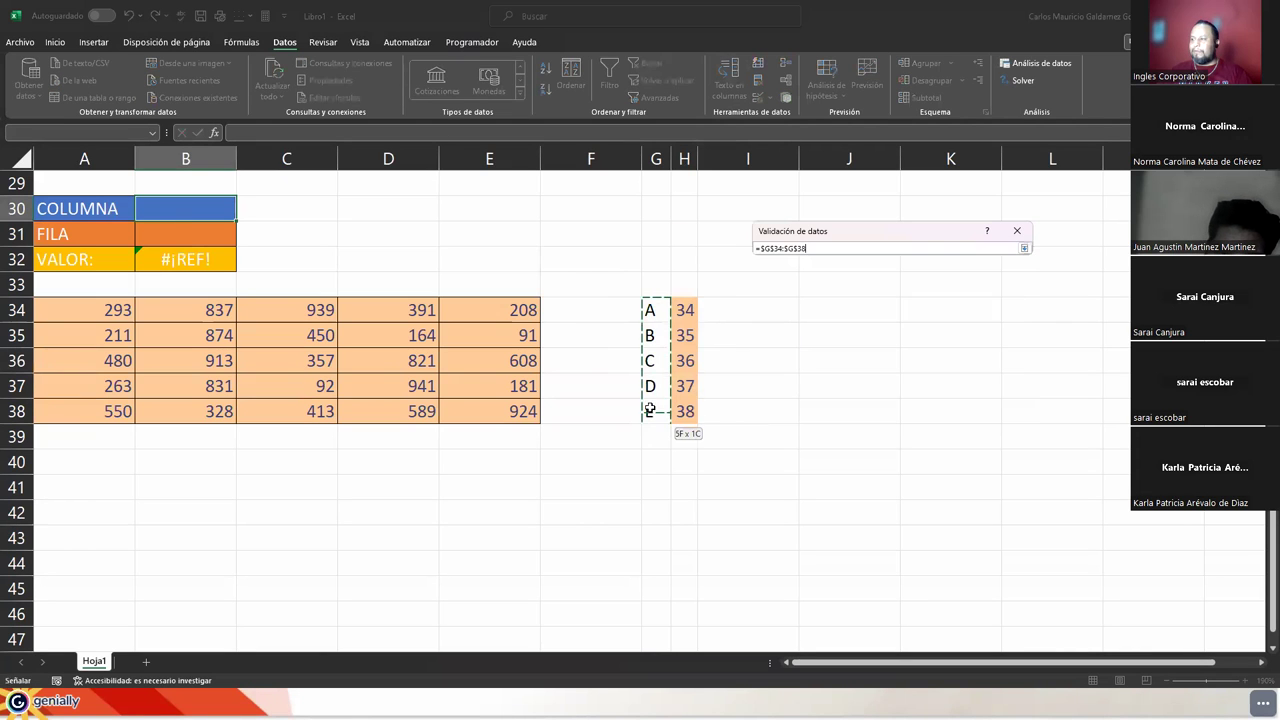
pyautogui.click(946, 420)
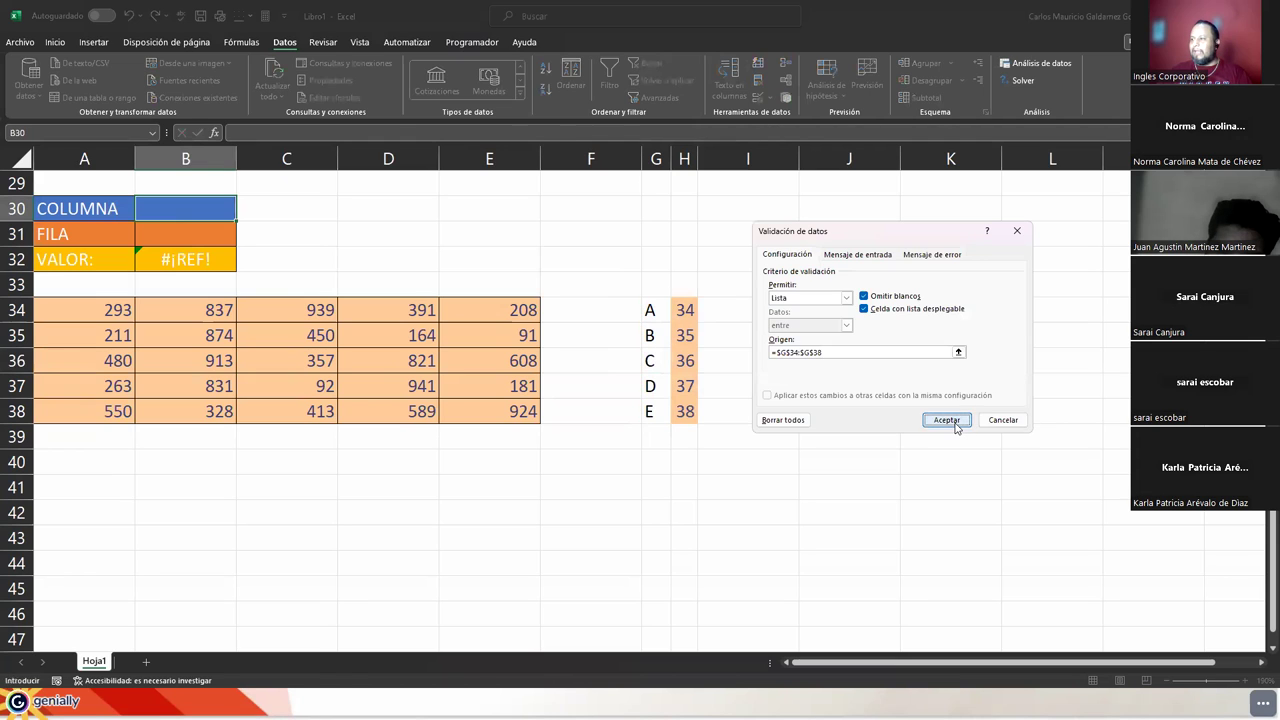
# - Give B31 a Lista data validation dropdown sourced from $H$34:$H$38
pyautogui.click(206, 234)
pyautogui.click(757, 97)
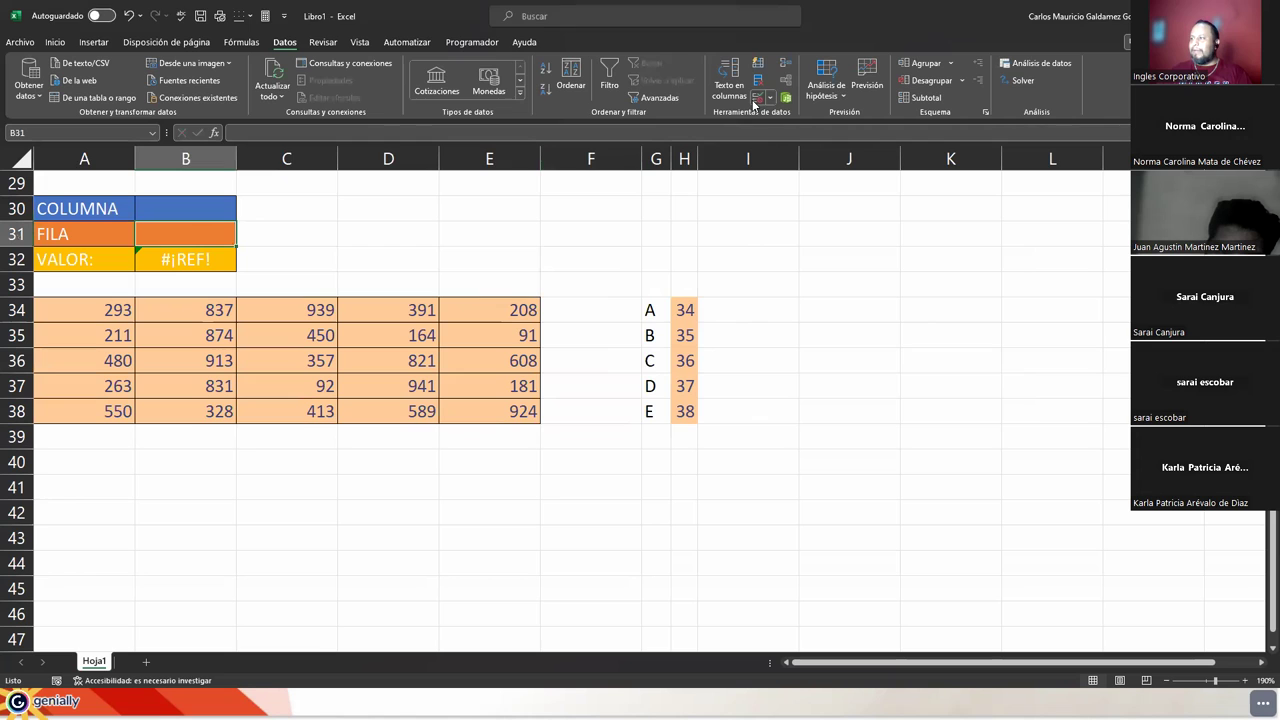
pyautogui.click(846, 297)
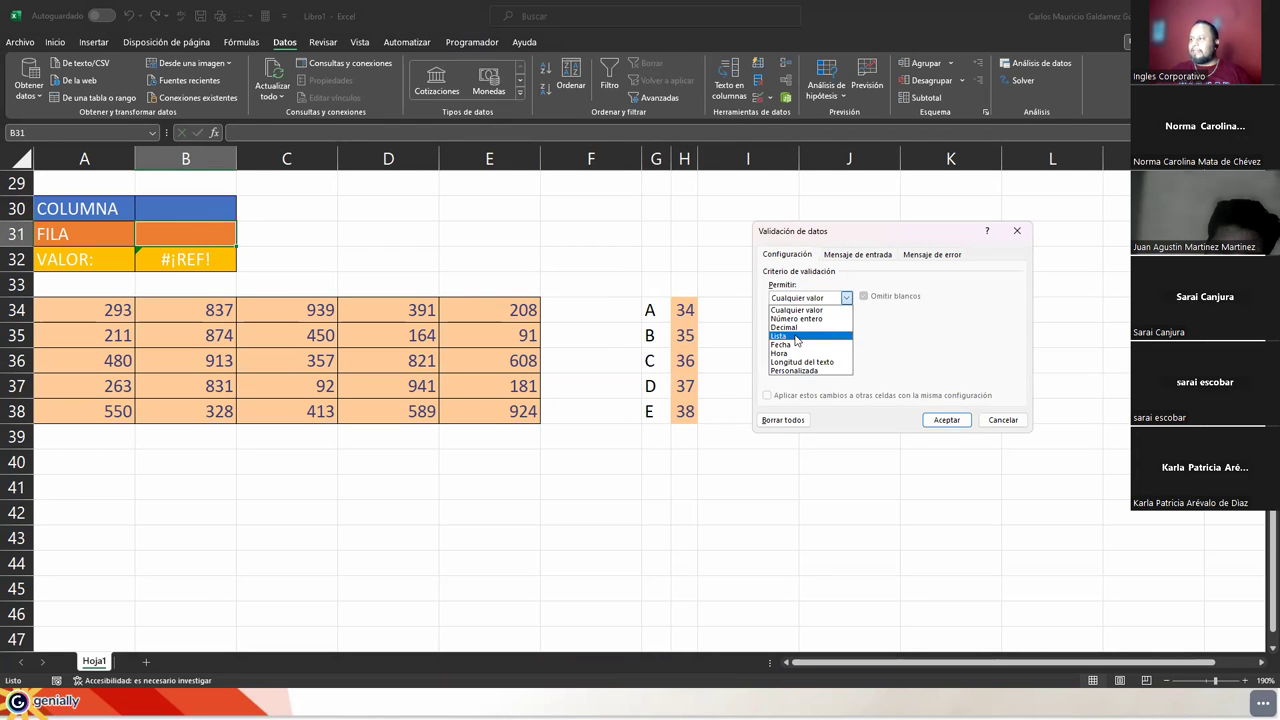
pyautogui.click(795, 336)
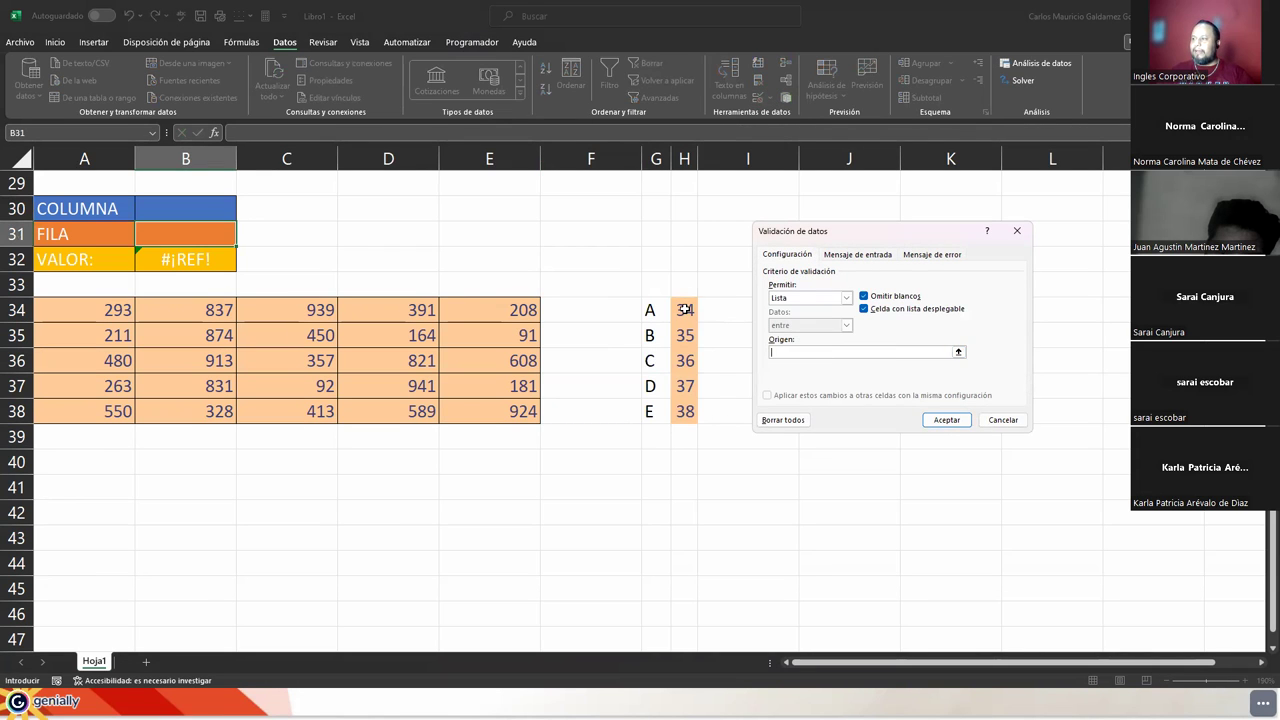
pyautogui.moveTo(684, 309); pyautogui.dragTo(686, 411)
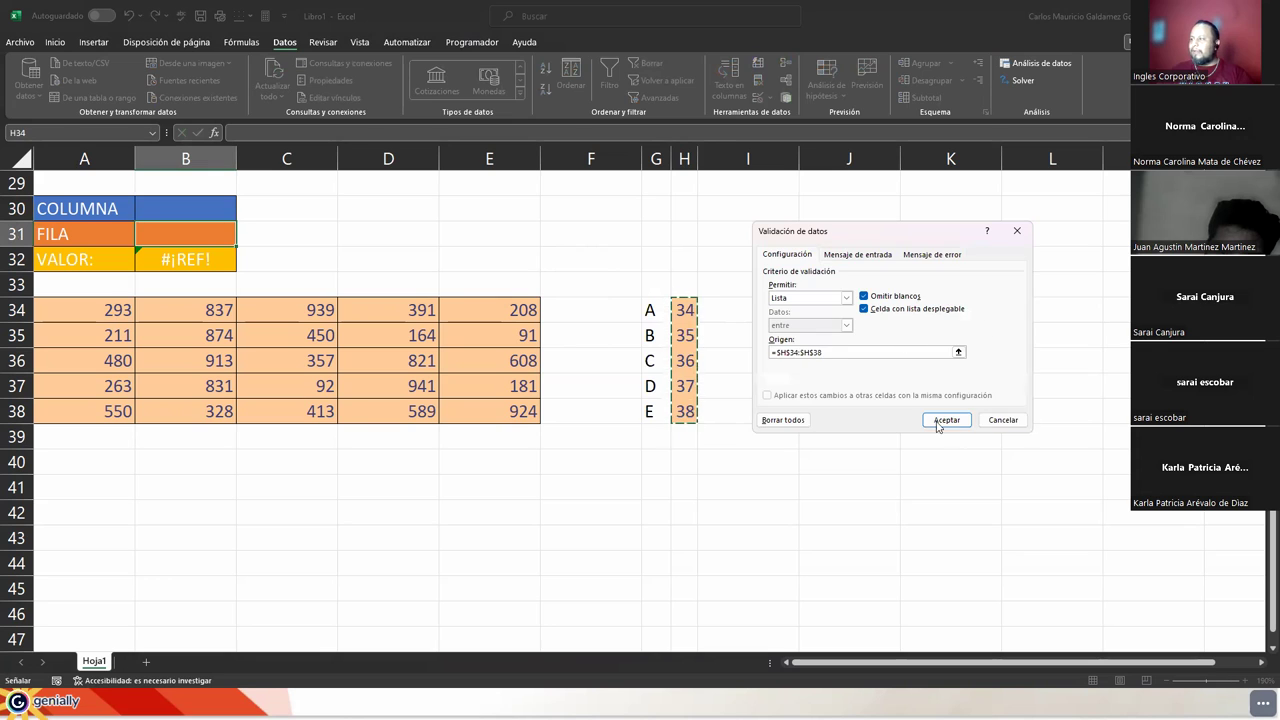
pyautogui.click(946, 420)
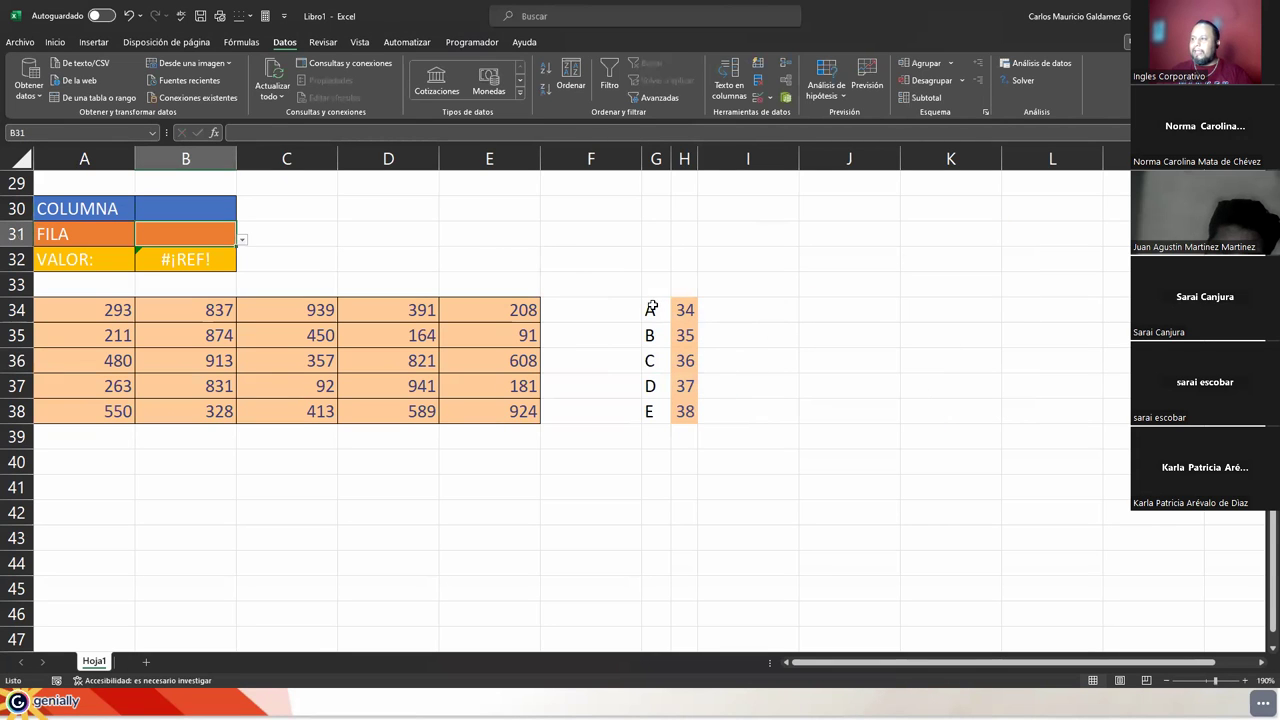
pyautogui.moveTo(652, 310); pyautogui.dragTo(690, 416)
# - Copy the plain formatting of G33:H33 onto G34:H38 to remove the orange fill
pyautogui.moveTo(670, 285); pyautogui.dragTo(676, 284)
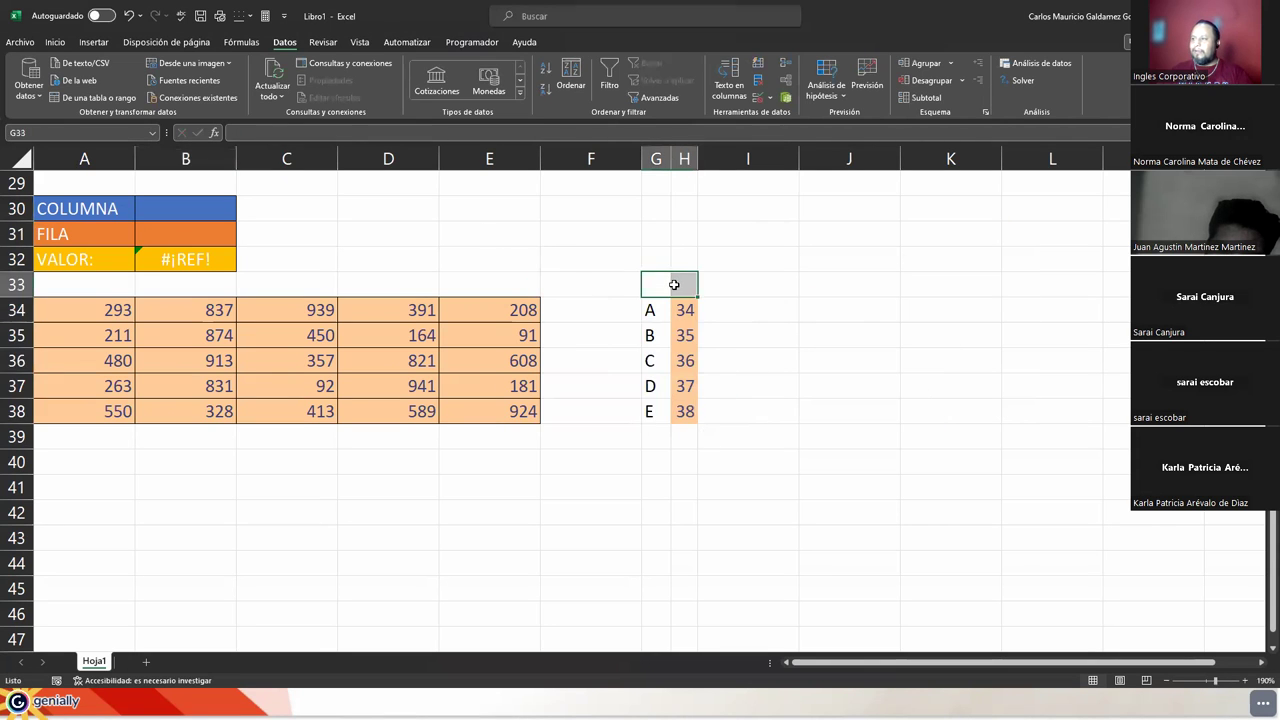
pyautogui.click(60, 42)
pyautogui.click(80, 97)
pyautogui.moveTo(655, 312); pyautogui.dragTo(687, 414)
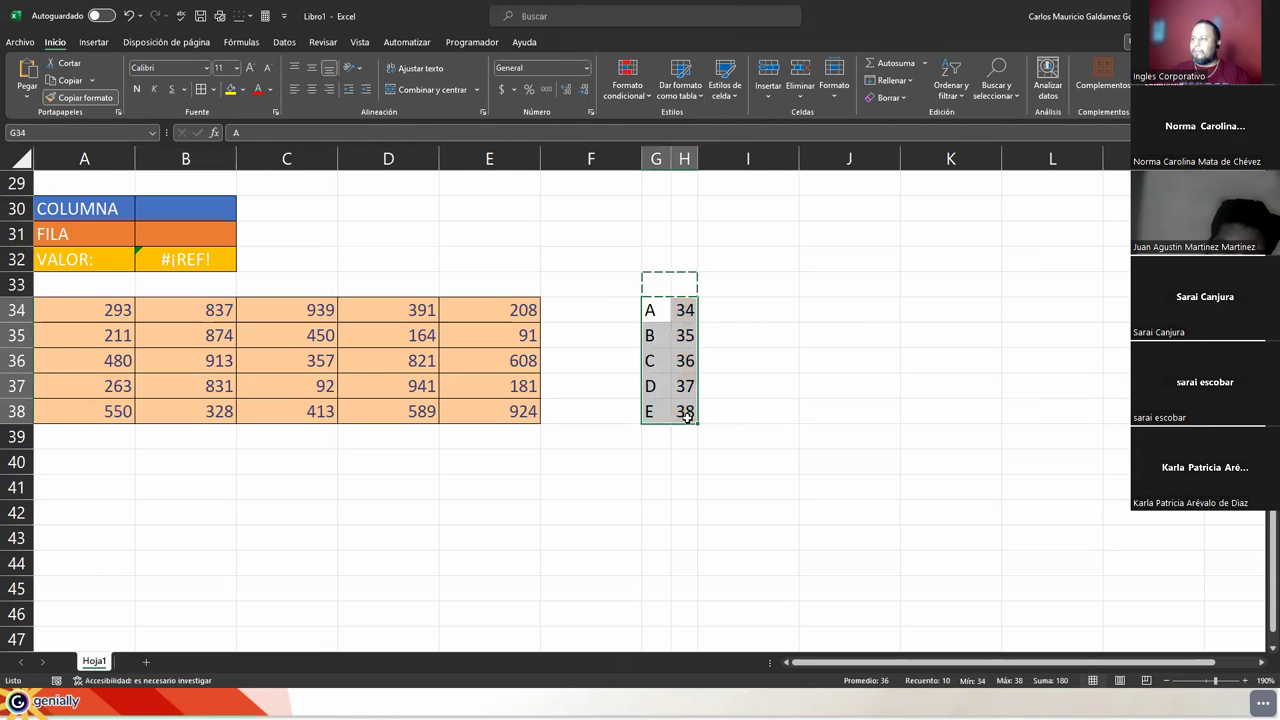
pyautogui.click(215, 90)
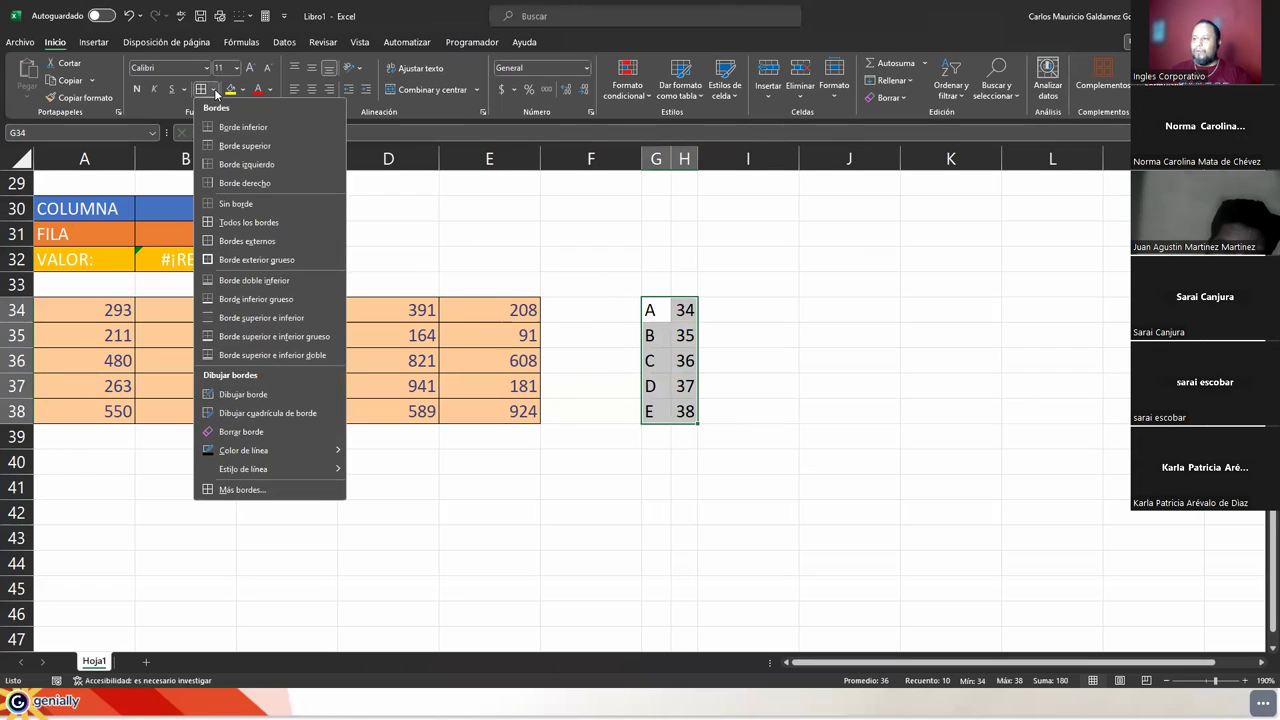
pyautogui.click(657, 163)
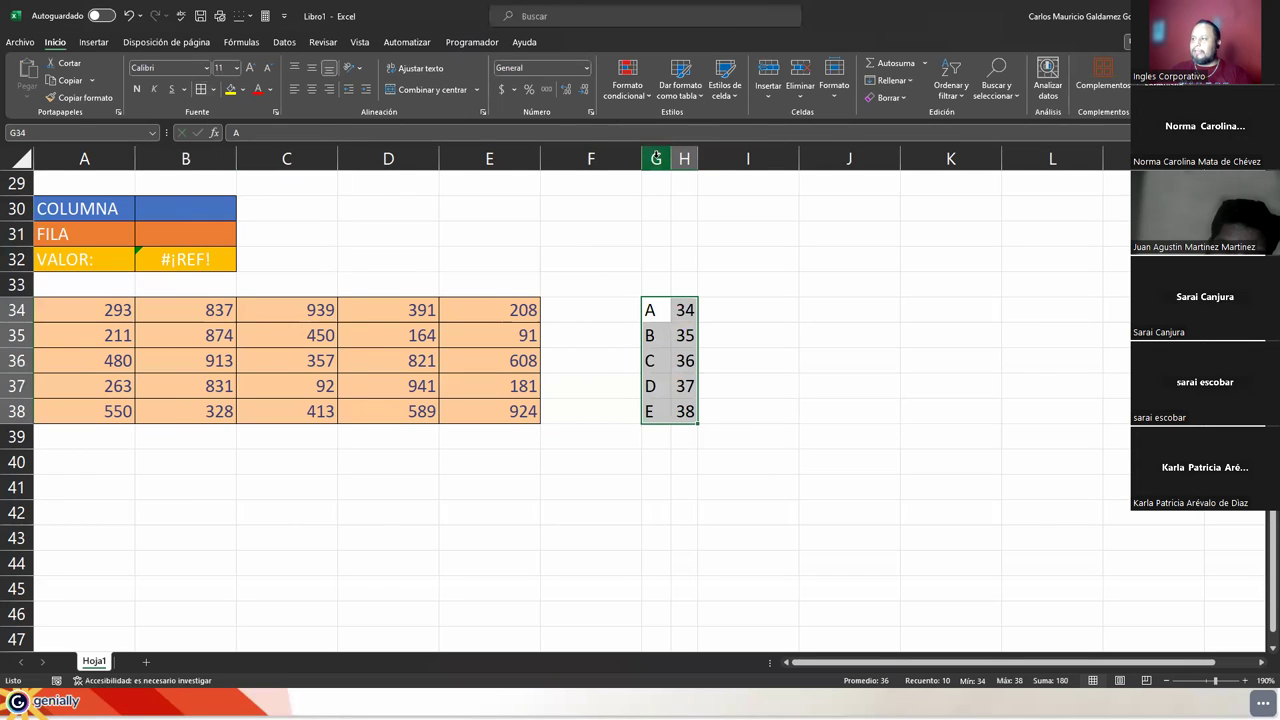
pyautogui.moveTo(657, 163); pyautogui.dragTo(684, 163)
pyautogui.rightClick(684, 163)
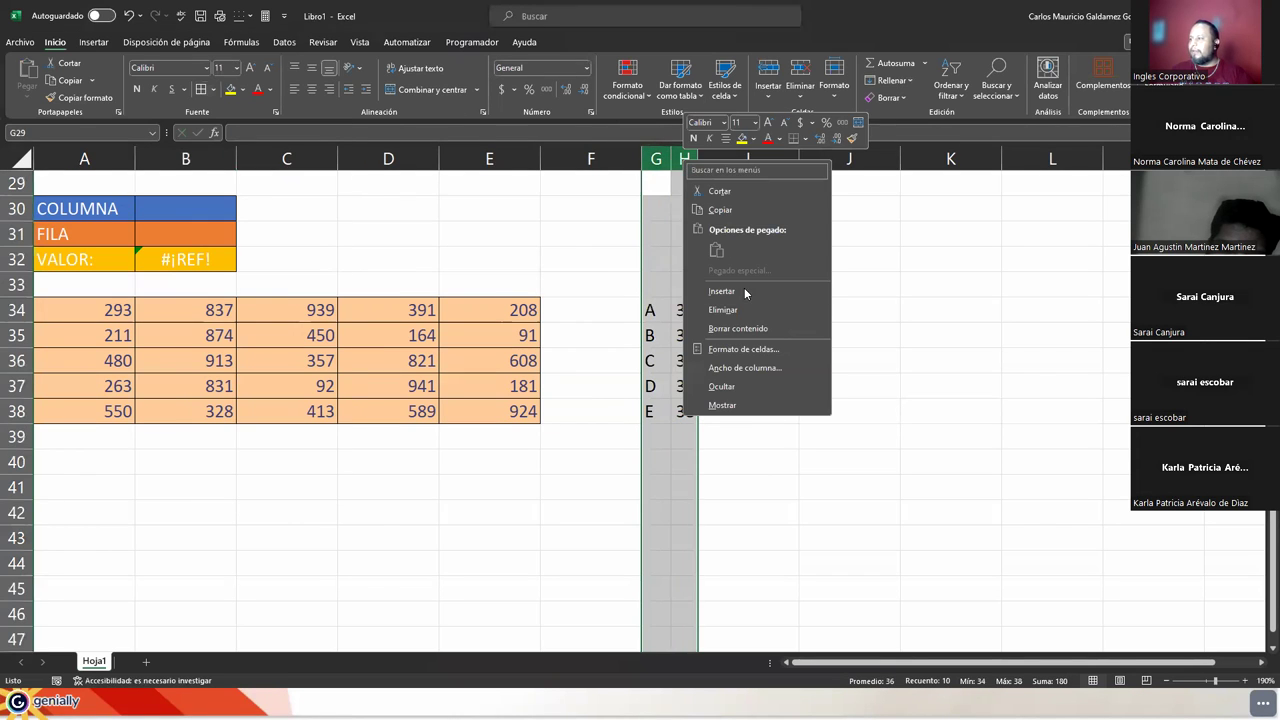
pyautogui.click(640, 306)
# - Set the font colour of the G34:H38 helper lists to white to hide them
pyautogui.moveTo(650, 310); pyautogui.dragTo(686, 410)
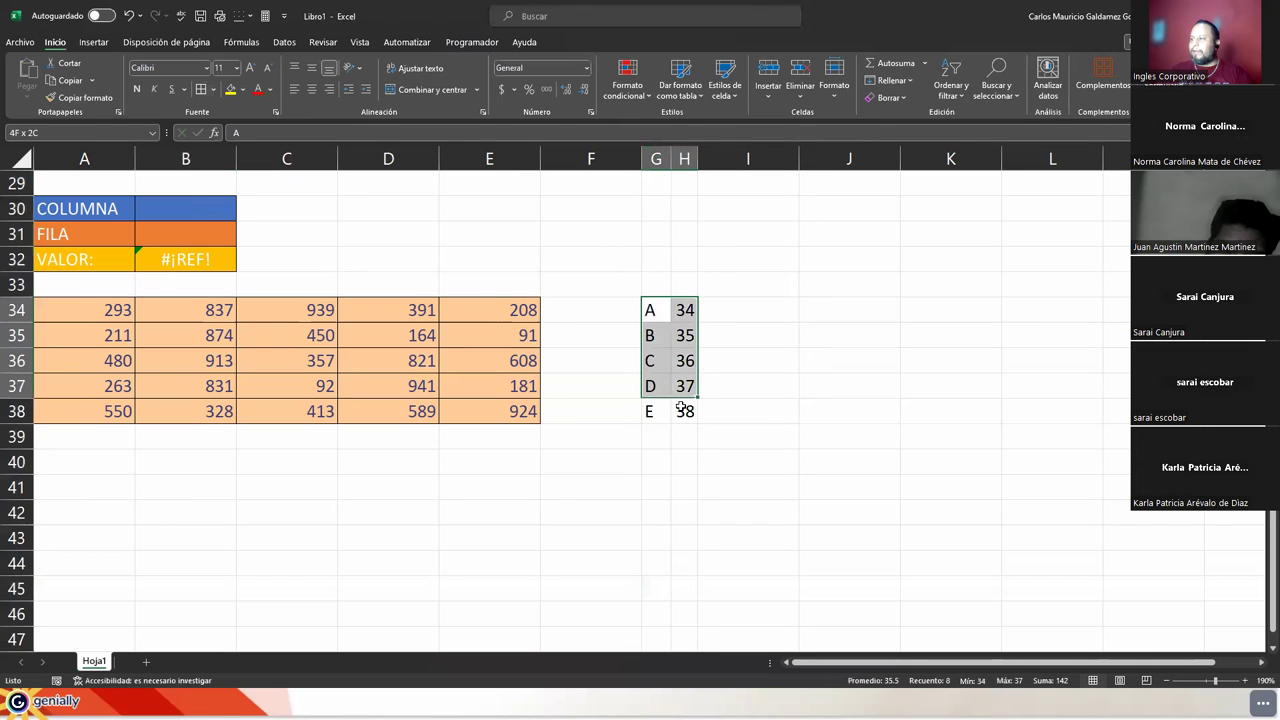
pyautogui.click(269, 89)
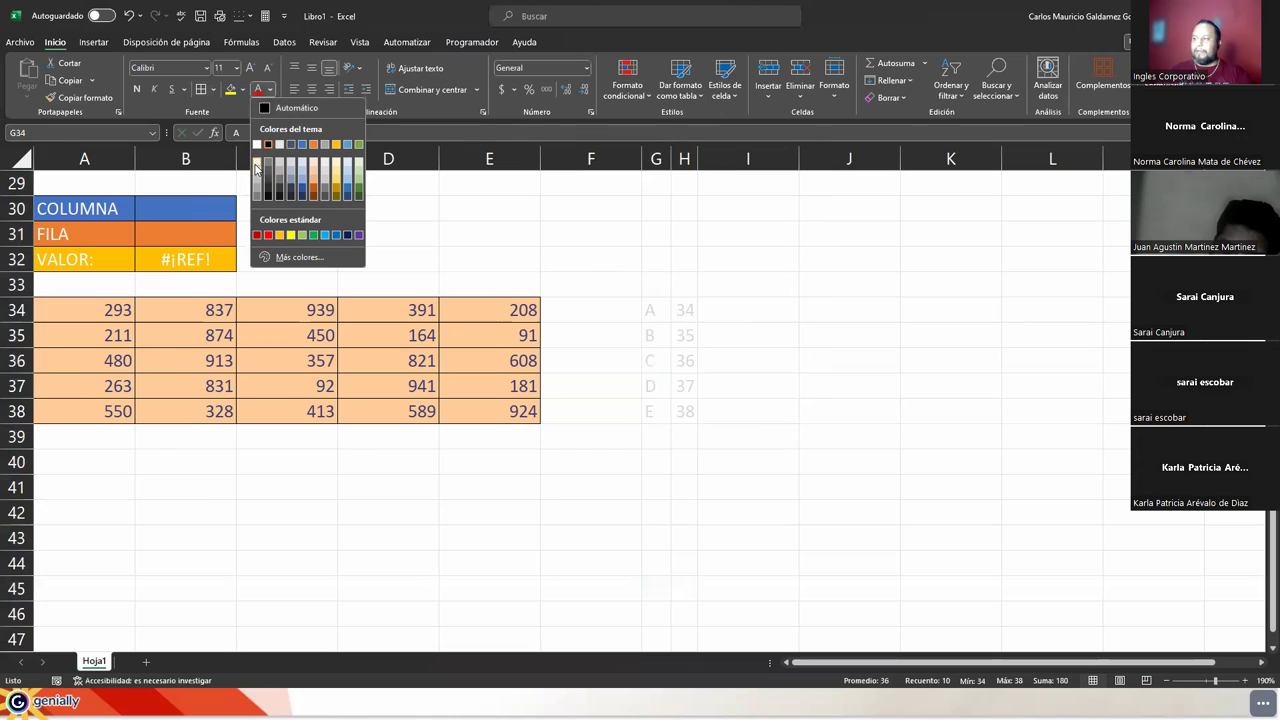
pyautogui.click(257, 173)
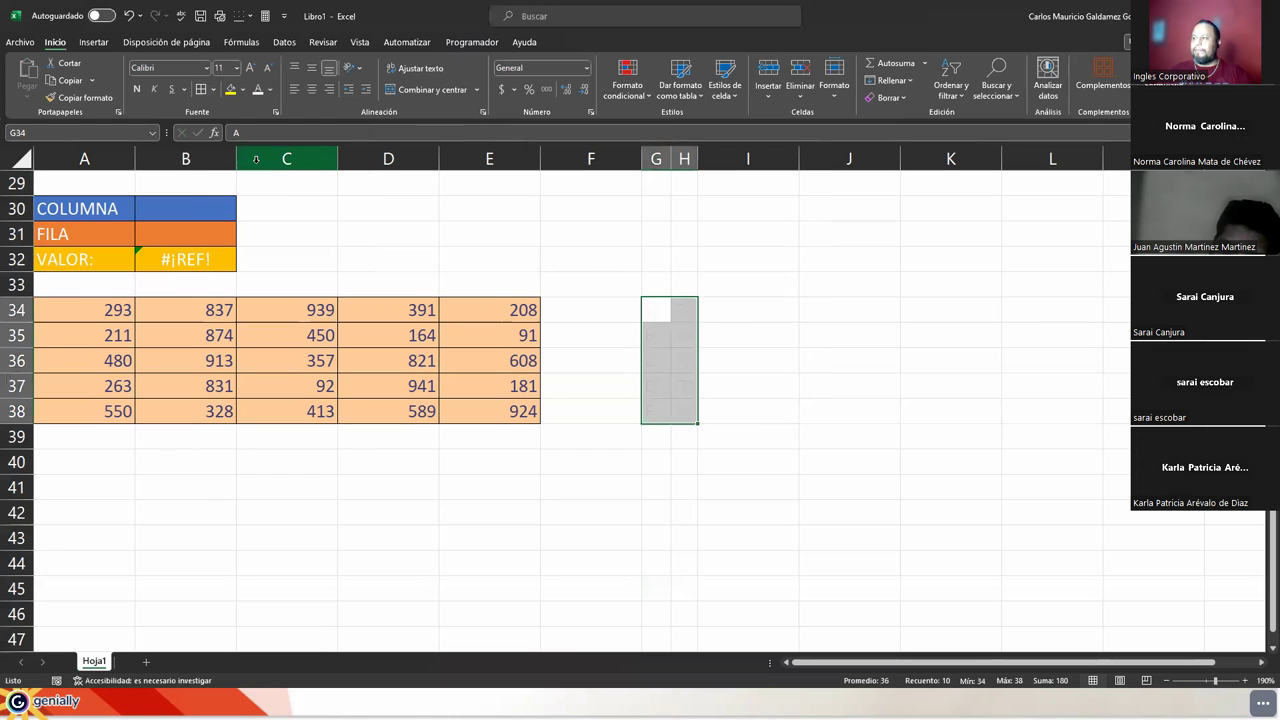
pyautogui.click(269, 89)
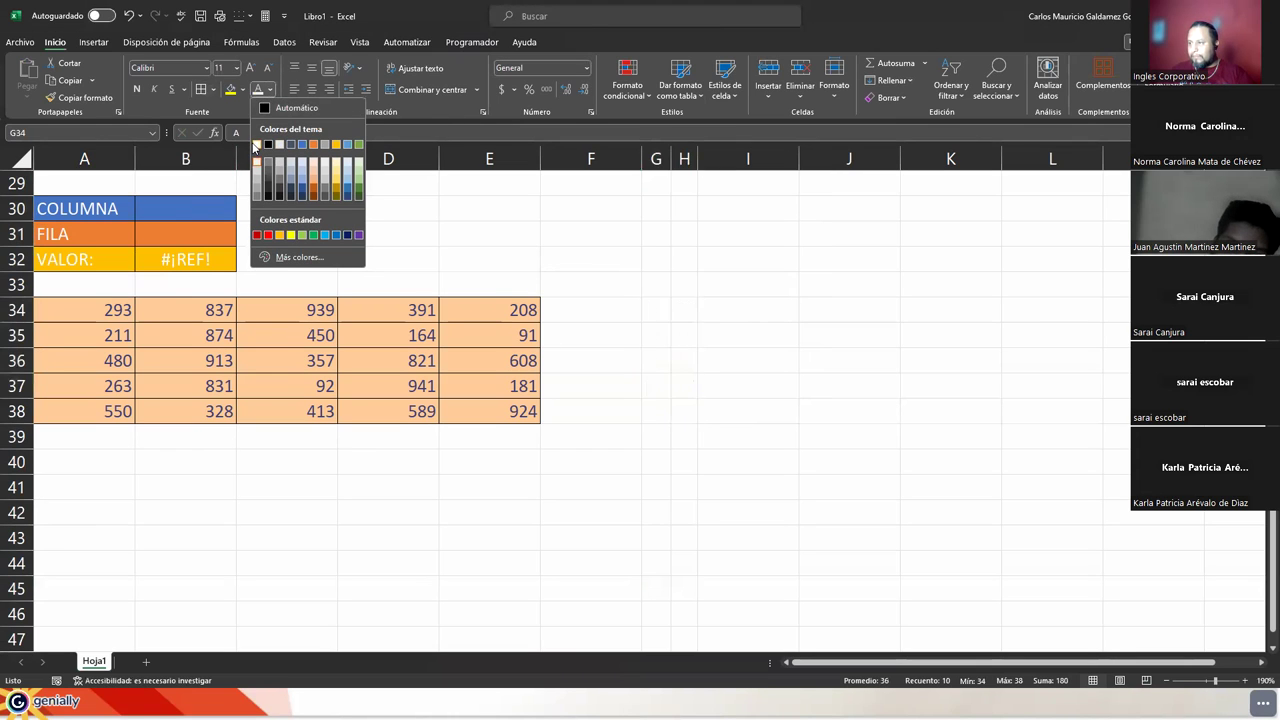
pyautogui.click(256, 144)
pyautogui.click(590, 259)
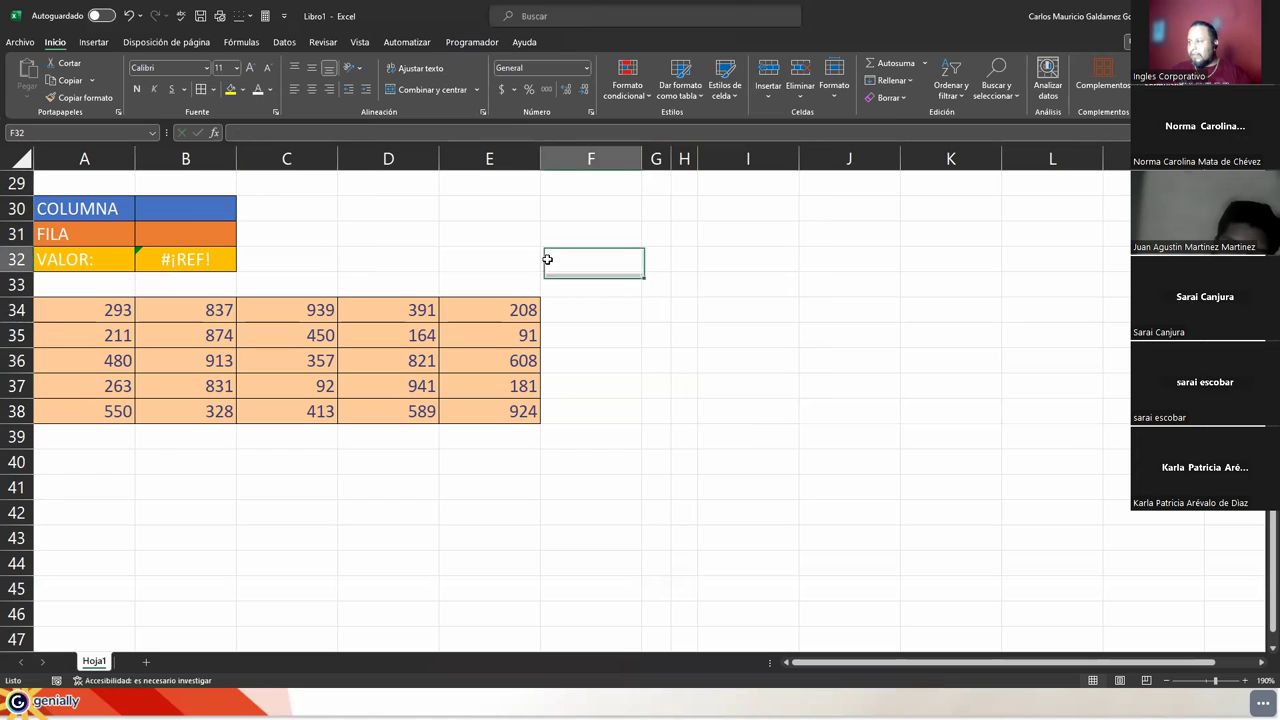
# - Pick C and 38 from the dropdowns and highlight column C and row 38
pyautogui.click(186, 208)
pyautogui.click(242, 214)
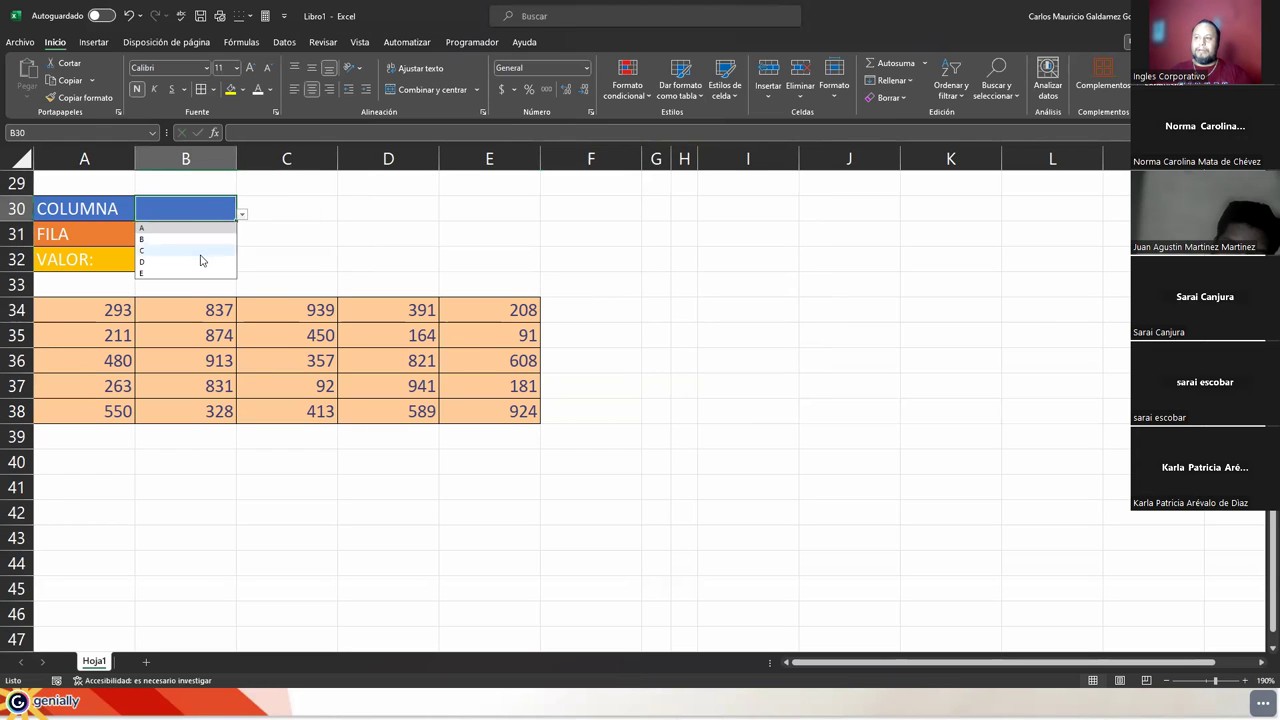
pyautogui.click(200, 250)
pyautogui.click(235, 237)
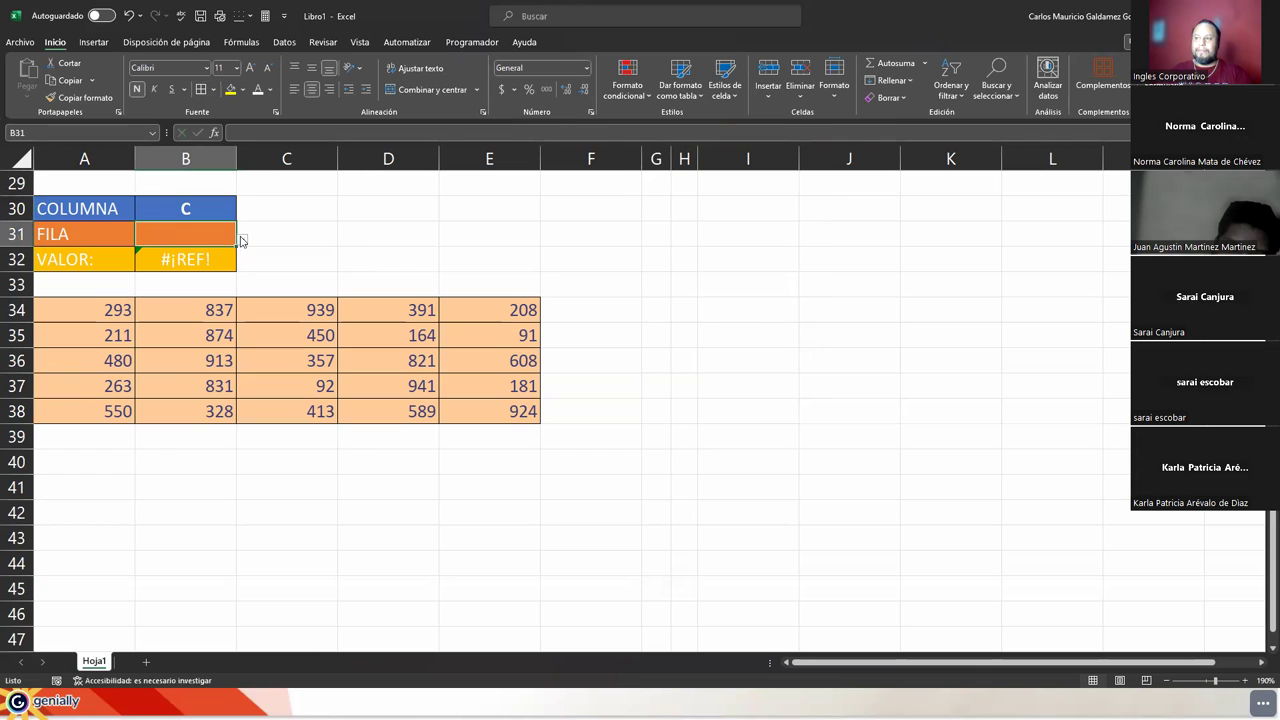
pyautogui.click(242, 240)
pyautogui.click(225, 300)
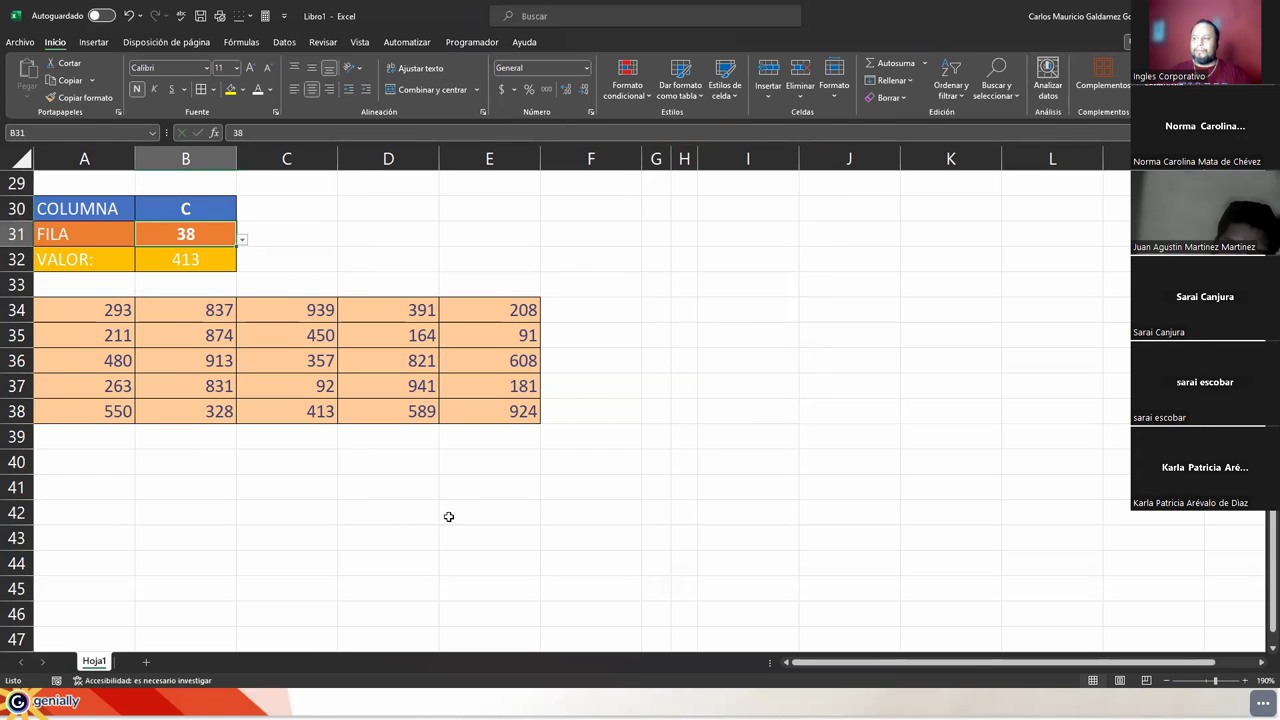
pyautogui.click(300, 160)
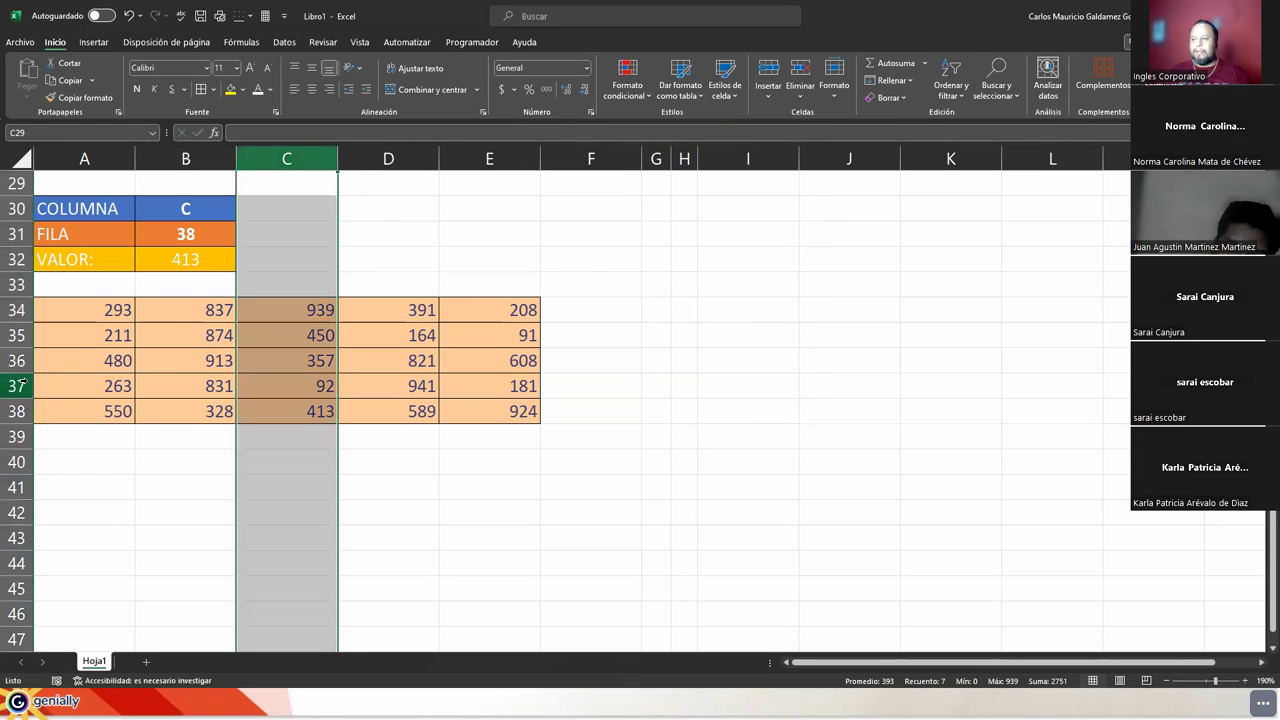
pyautogui.click(17, 411)
# - Pick 35 and B from the dropdowns so VALOR shows 874, highlighting column B and row 35
pyautogui.click(196, 237)
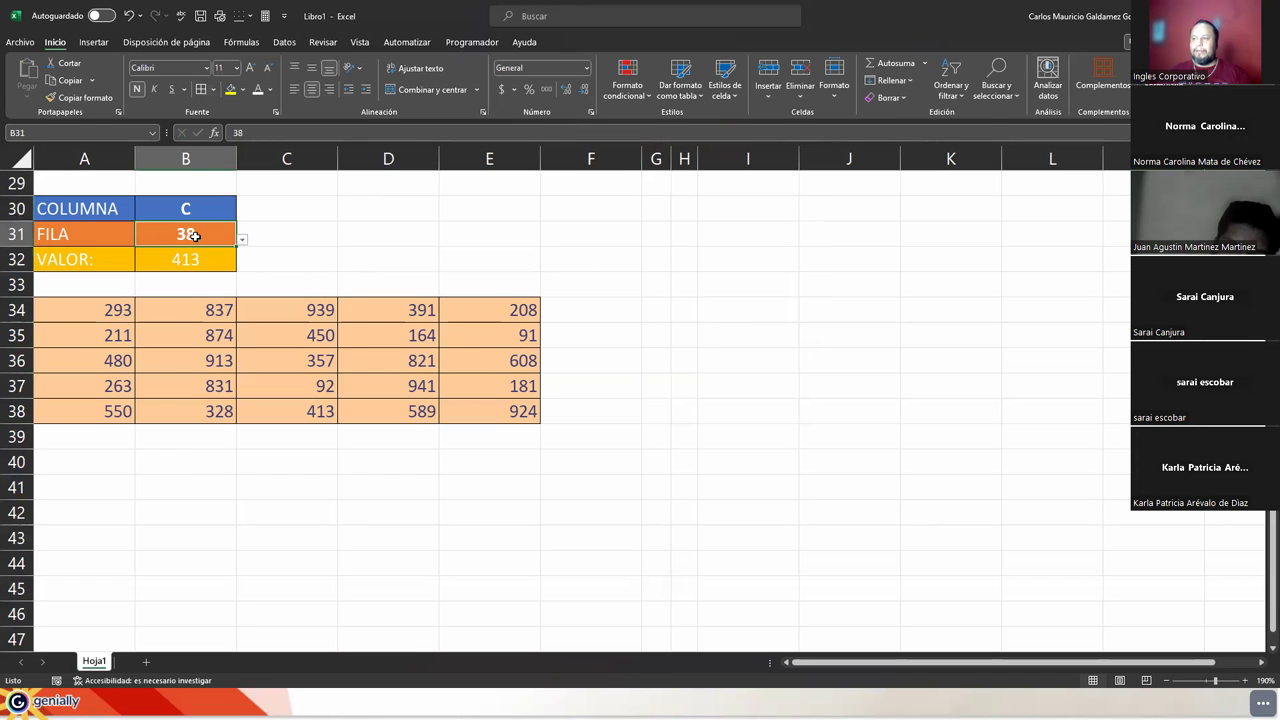
pyautogui.click(242, 240)
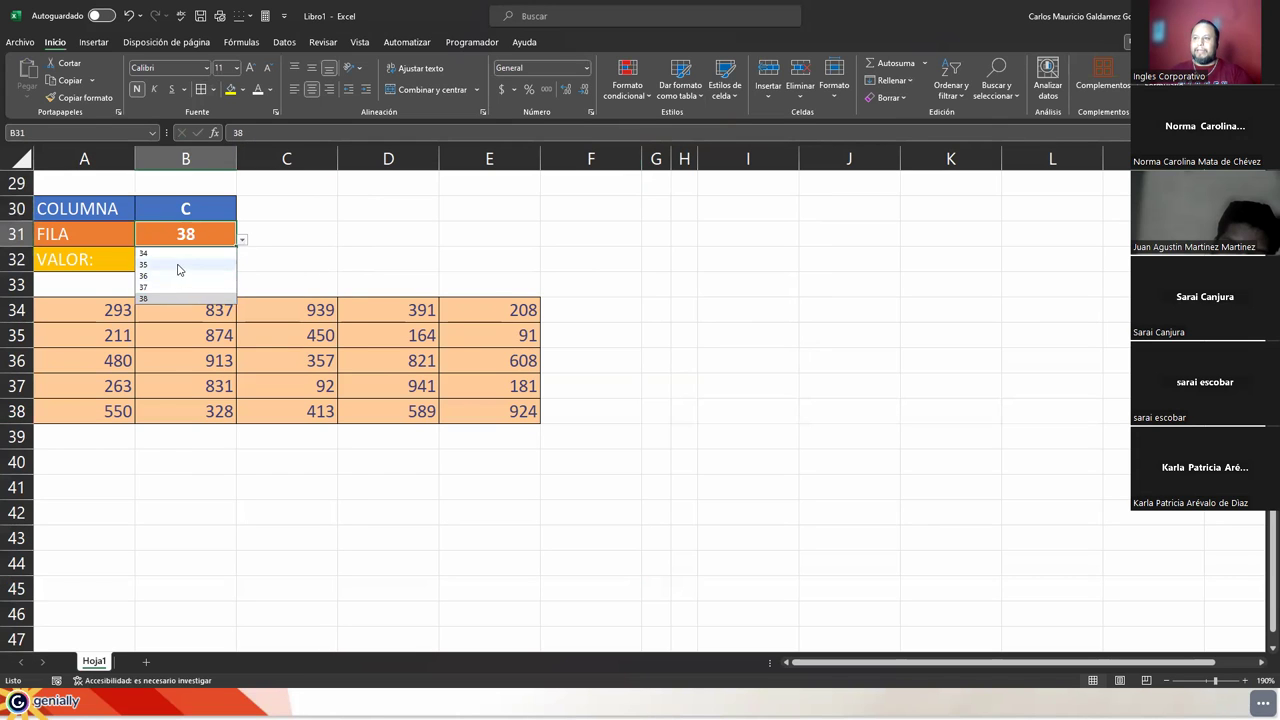
pyautogui.click(180, 264)
pyautogui.click(206, 207)
pyautogui.click(242, 217)
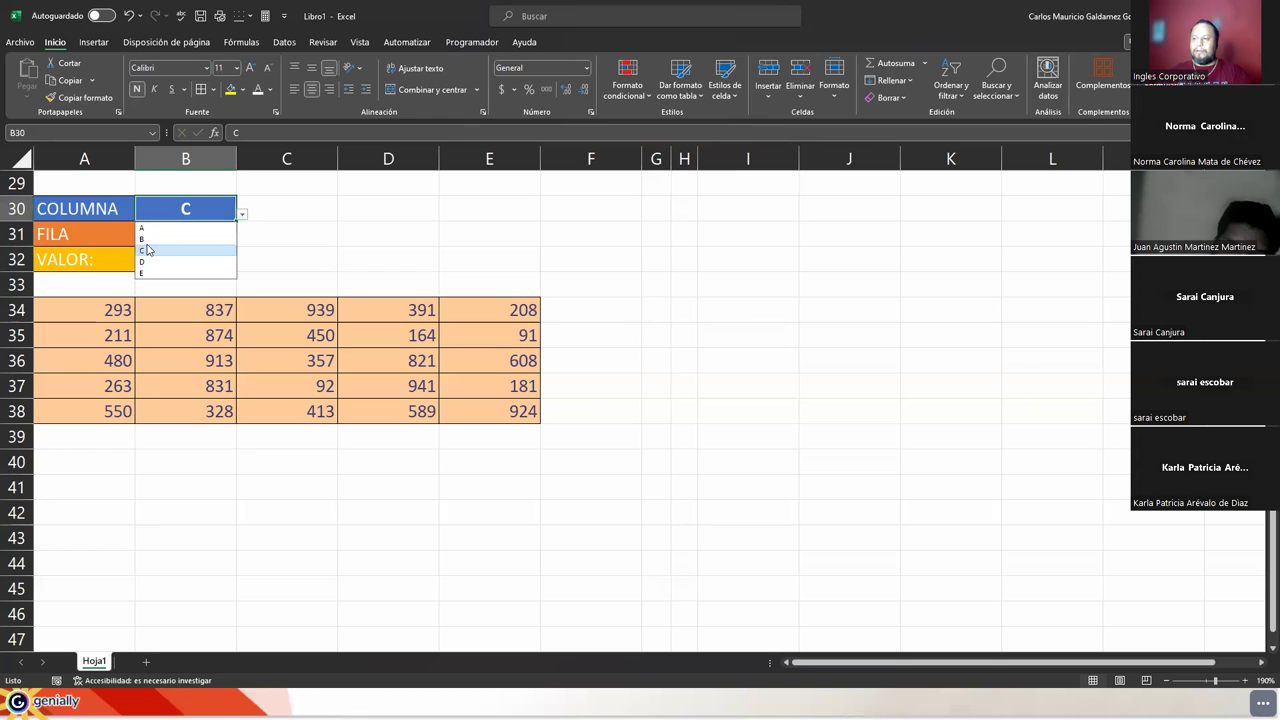
pyautogui.click(148, 240)
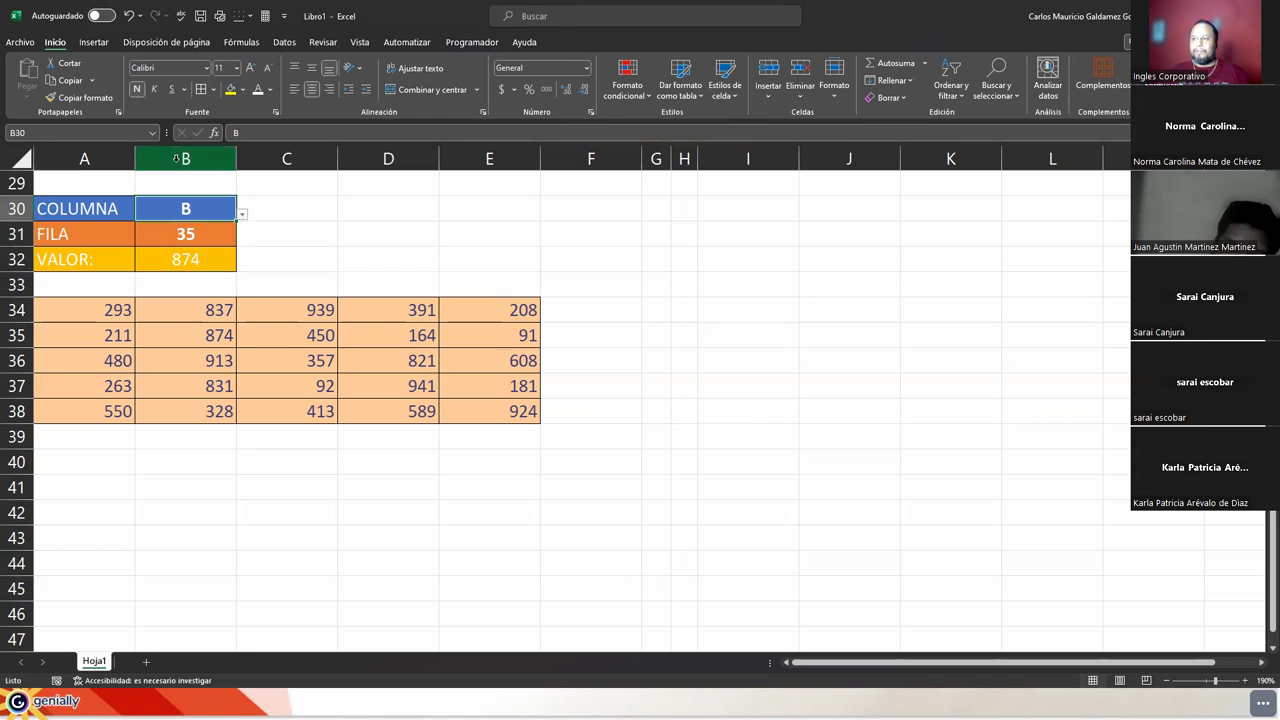
pyautogui.click(177, 158)
pyautogui.keyDown('ctrl'); pyautogui.click(12, 336); pyautogui.keyUp('ctrl')
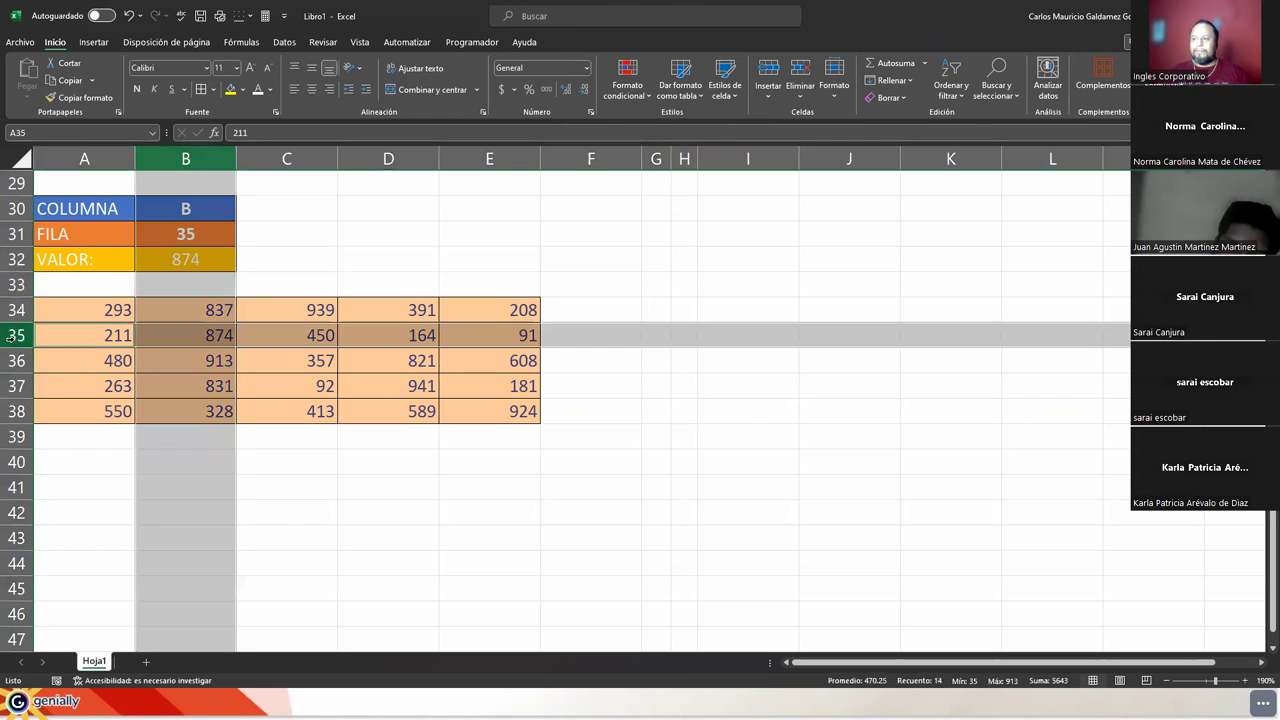
pyautogui.click(179, 386)
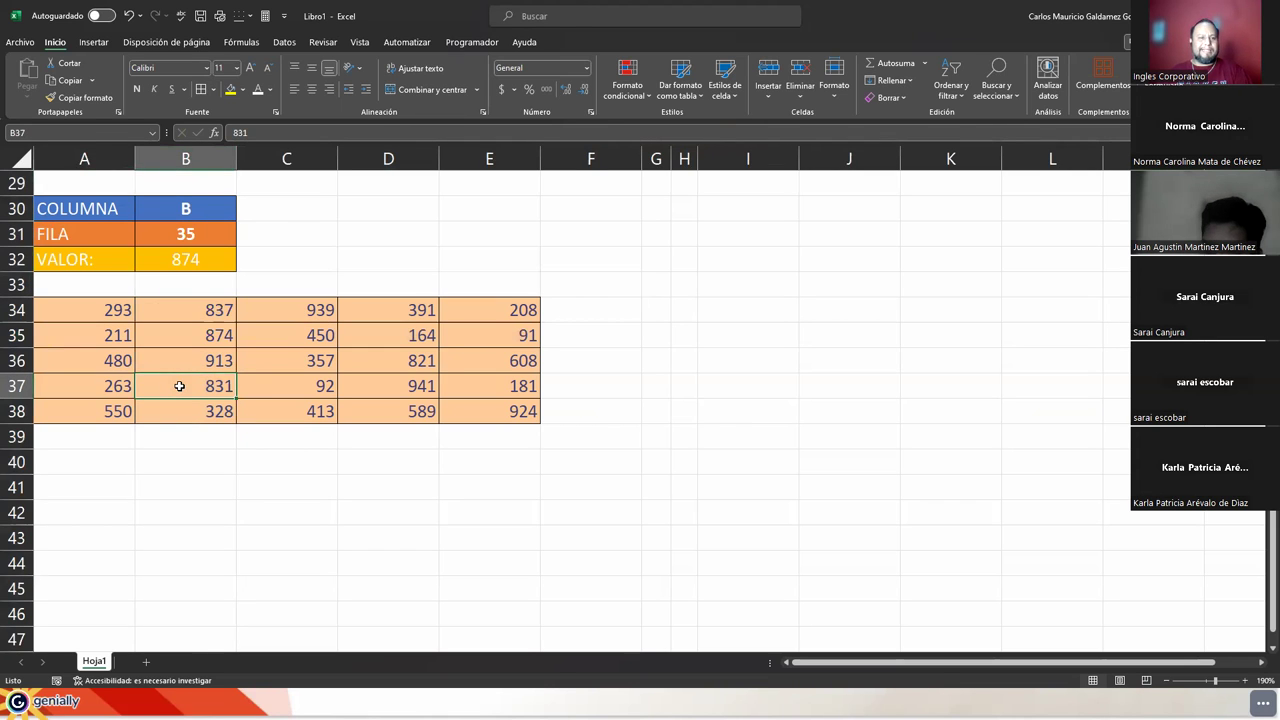
pyautogui.click(195, 209)
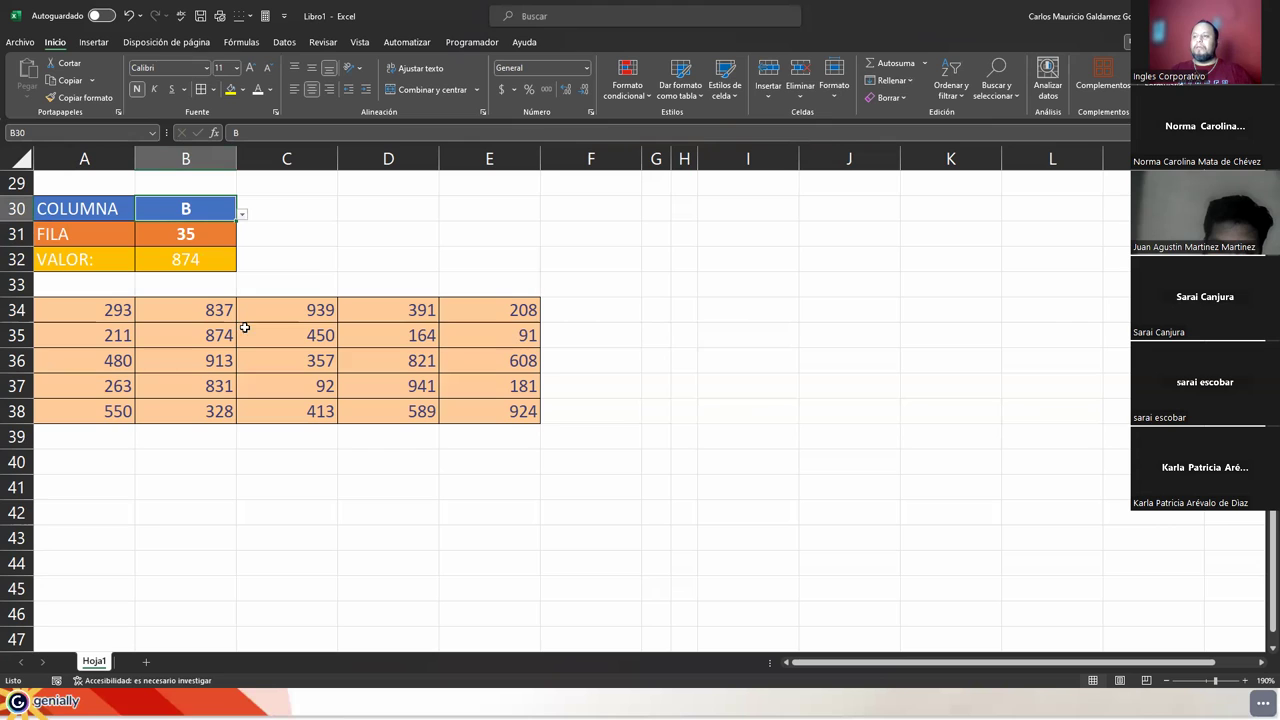
# - Delete the blank rows 9–18 so the selectors move up to rows 9–11
pyautogui.scroll(10, 247, 392)
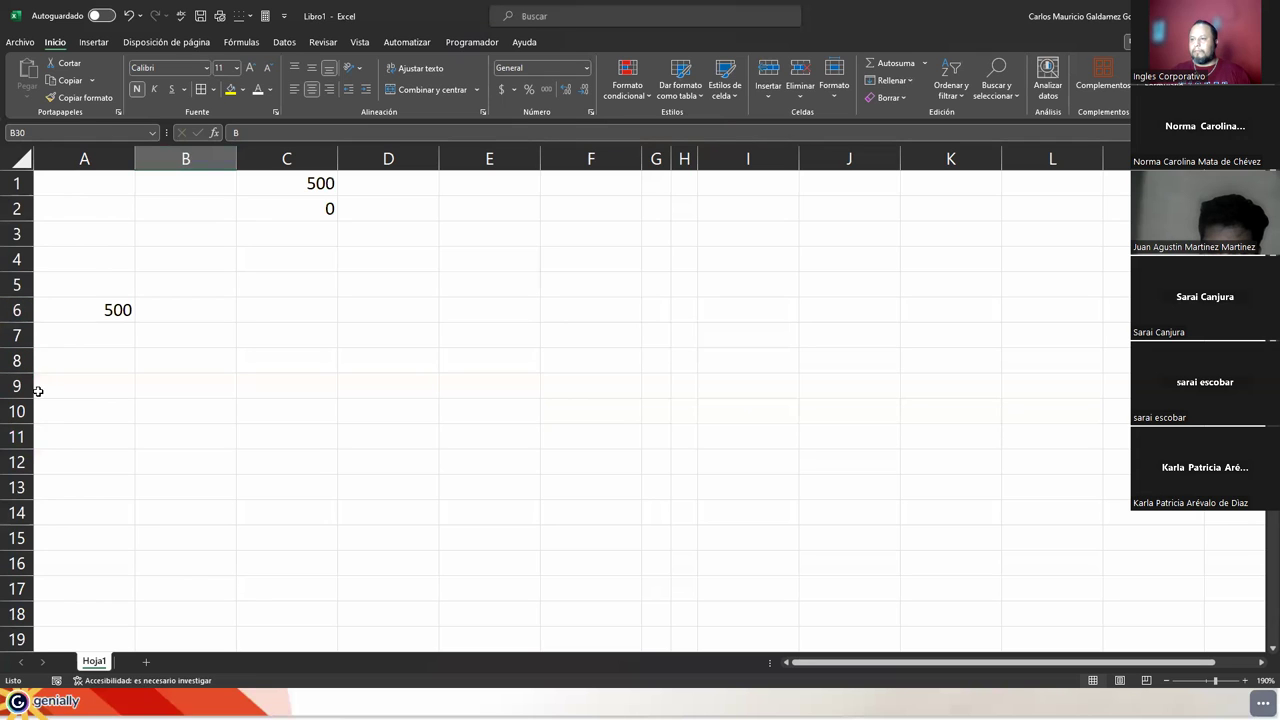
pyautogui.moveTo(12, 387); pyautogui.dragTo(12, 632)
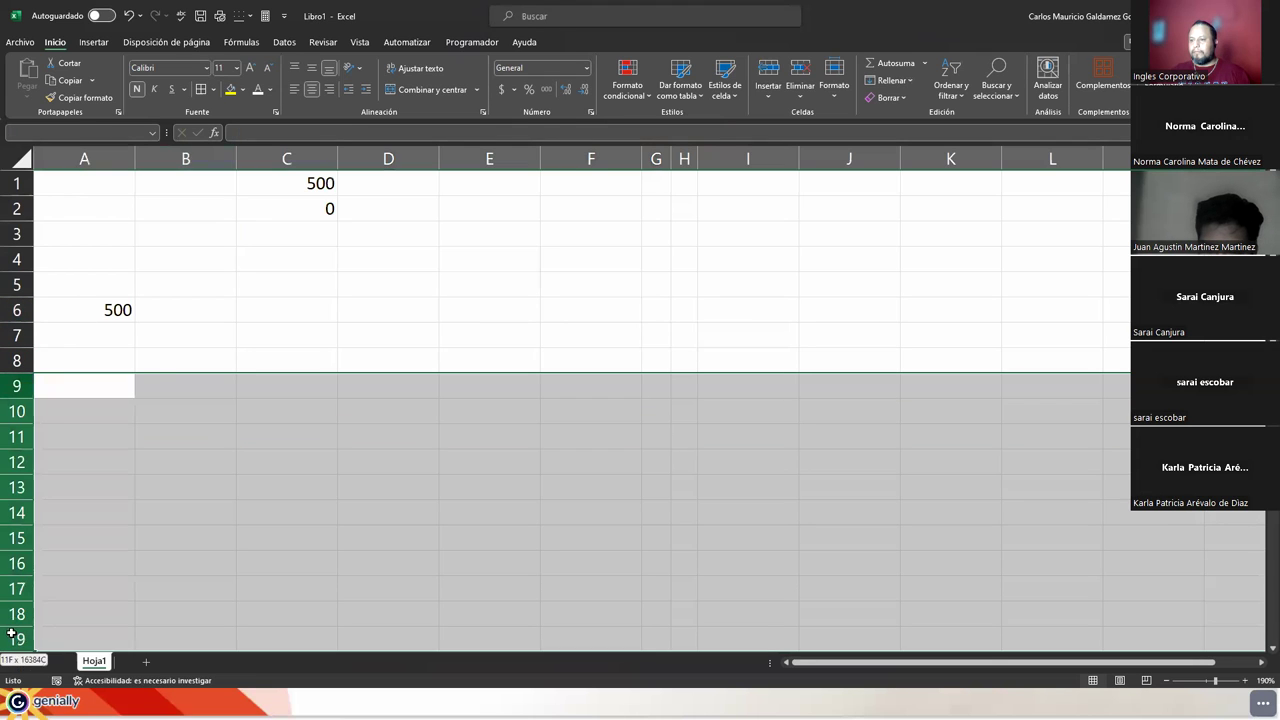
pyautogui.rightClick(12, 632)
pyautogui.click(40, 524)
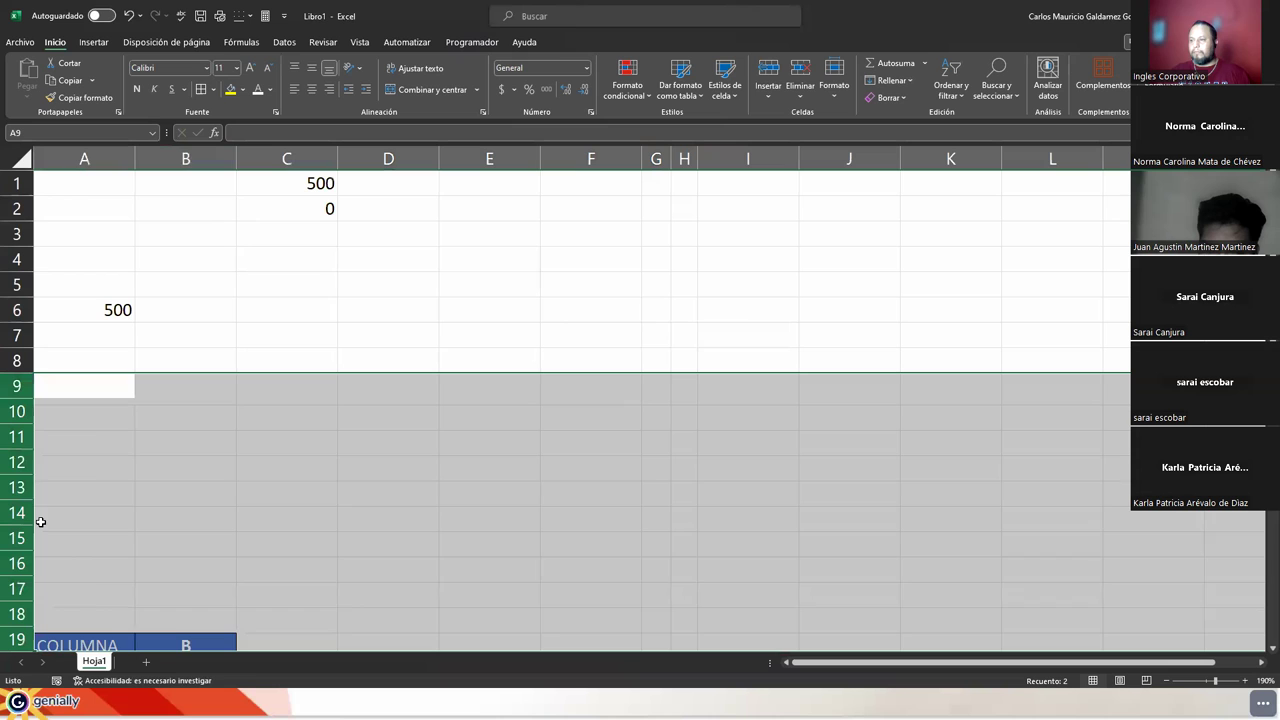
pyautogui.moveTo(12, 383); pyautogui.dragTo(12, 614)
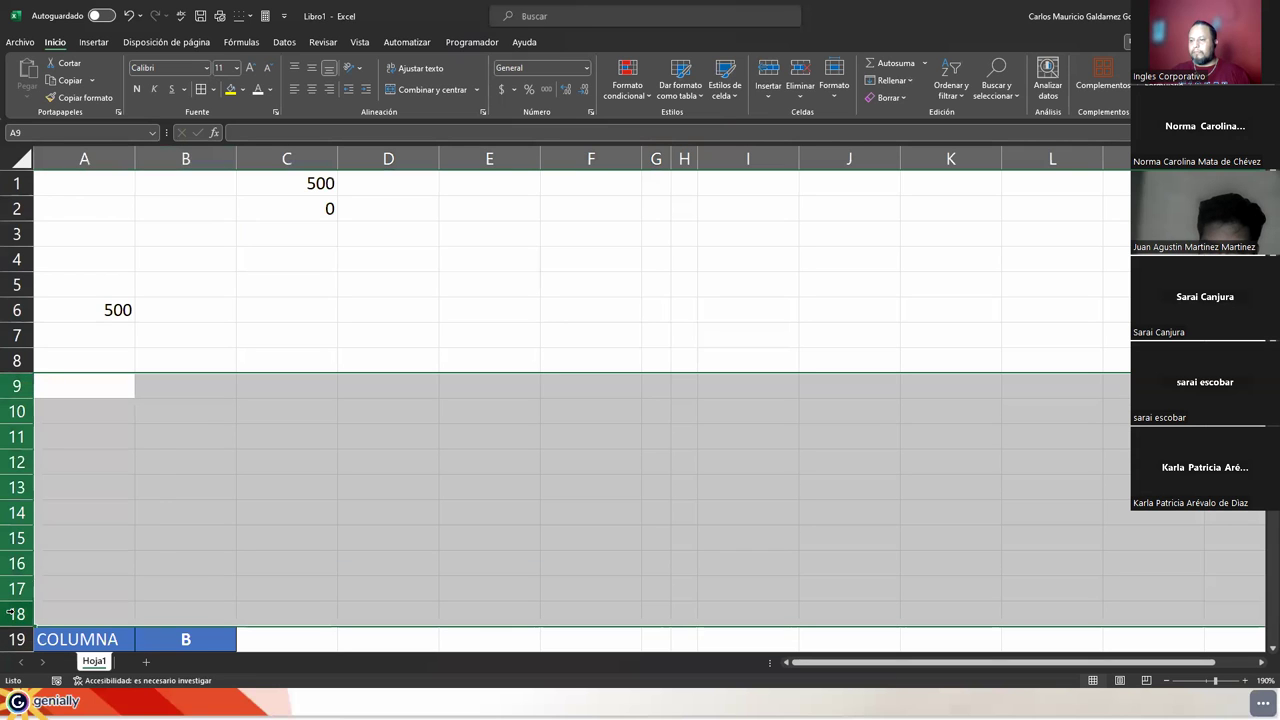
pyautogui.rightClick(10, 614)
pyautogui.click(62, 507)
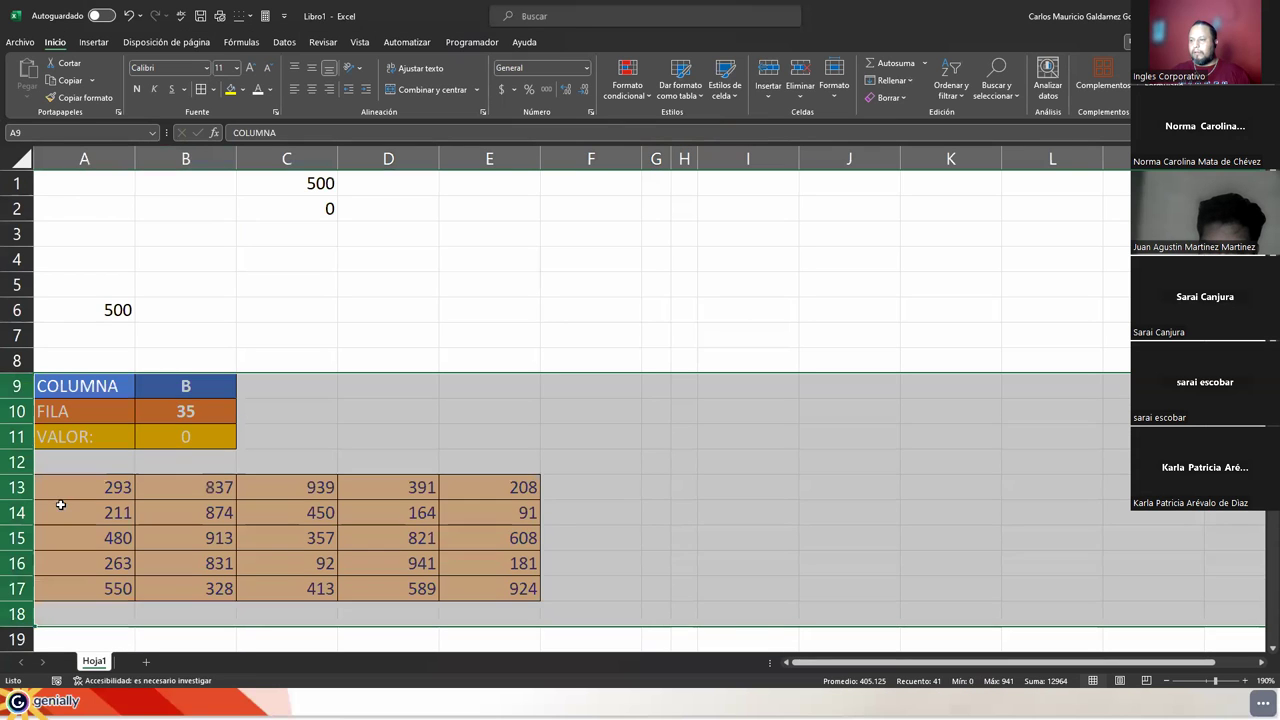
# - Inspect the VALOR formula =INDIRECTO(B9&B10) in B11 and the table rows 13–17
pyautogui.click(200, 487)
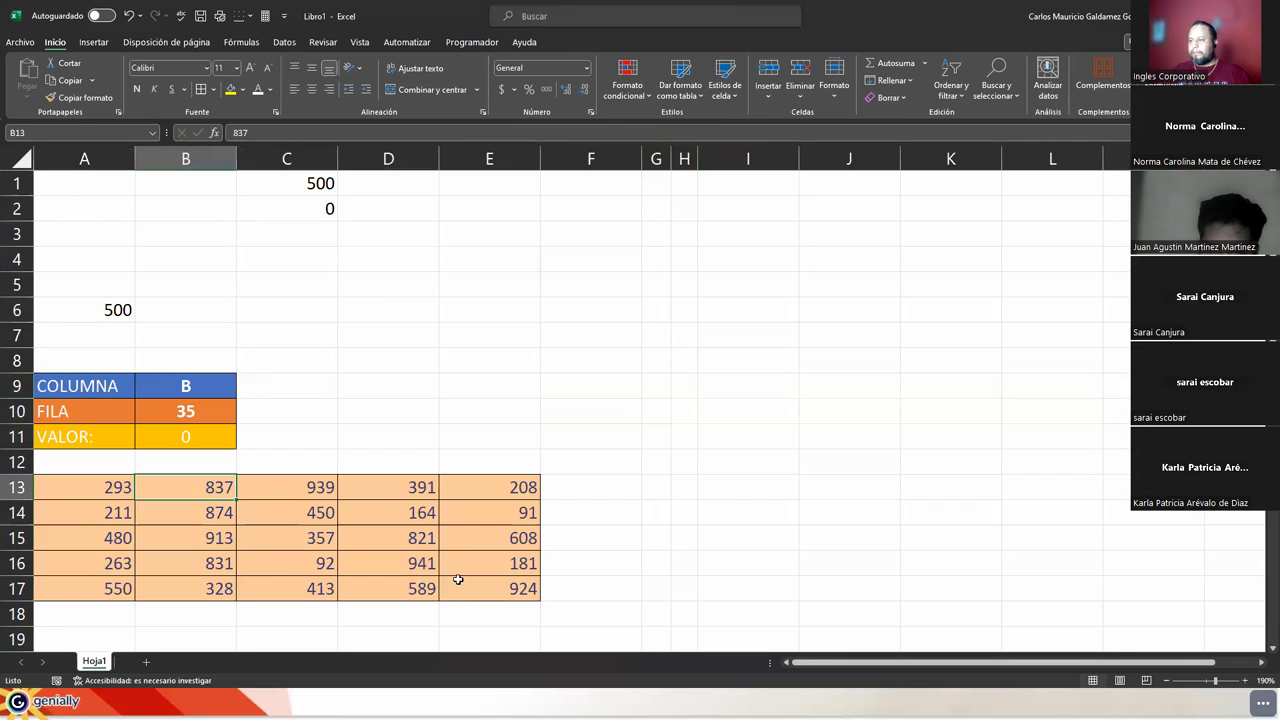
pyautogui.click(205, 443)
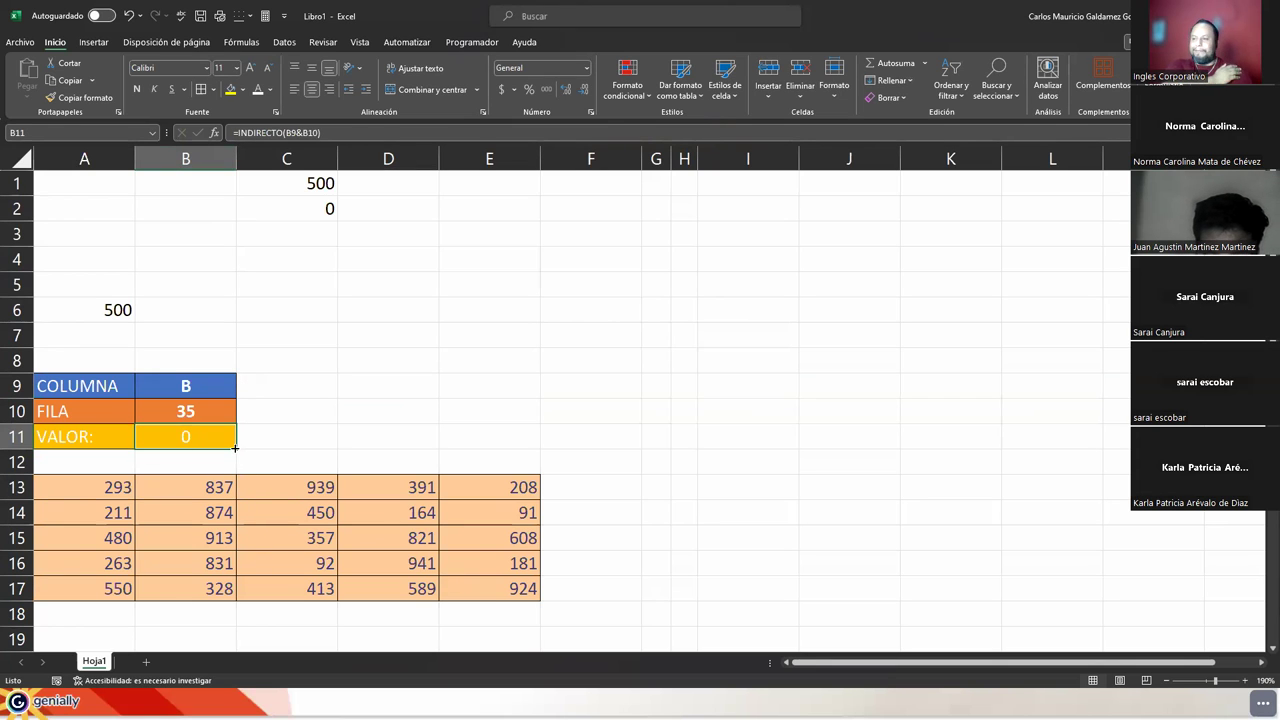
pyautogui.doubleClick(235, 447)
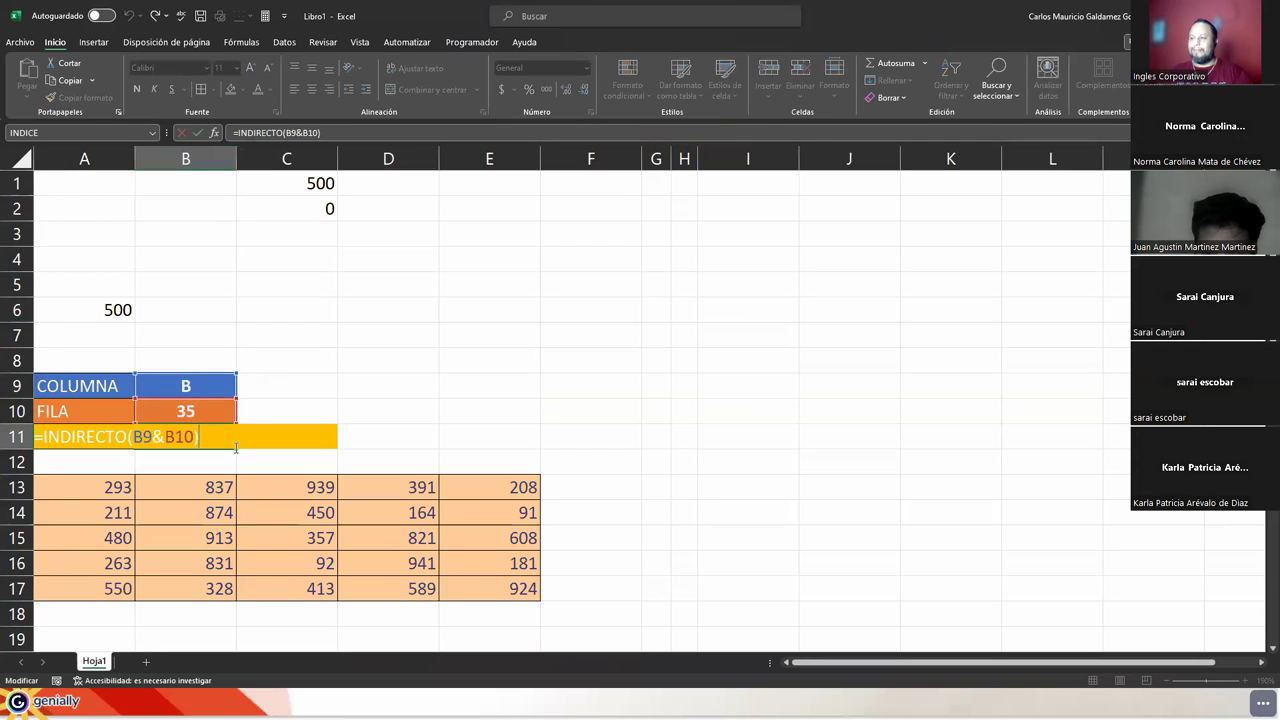
pyautogui.press('Escape')
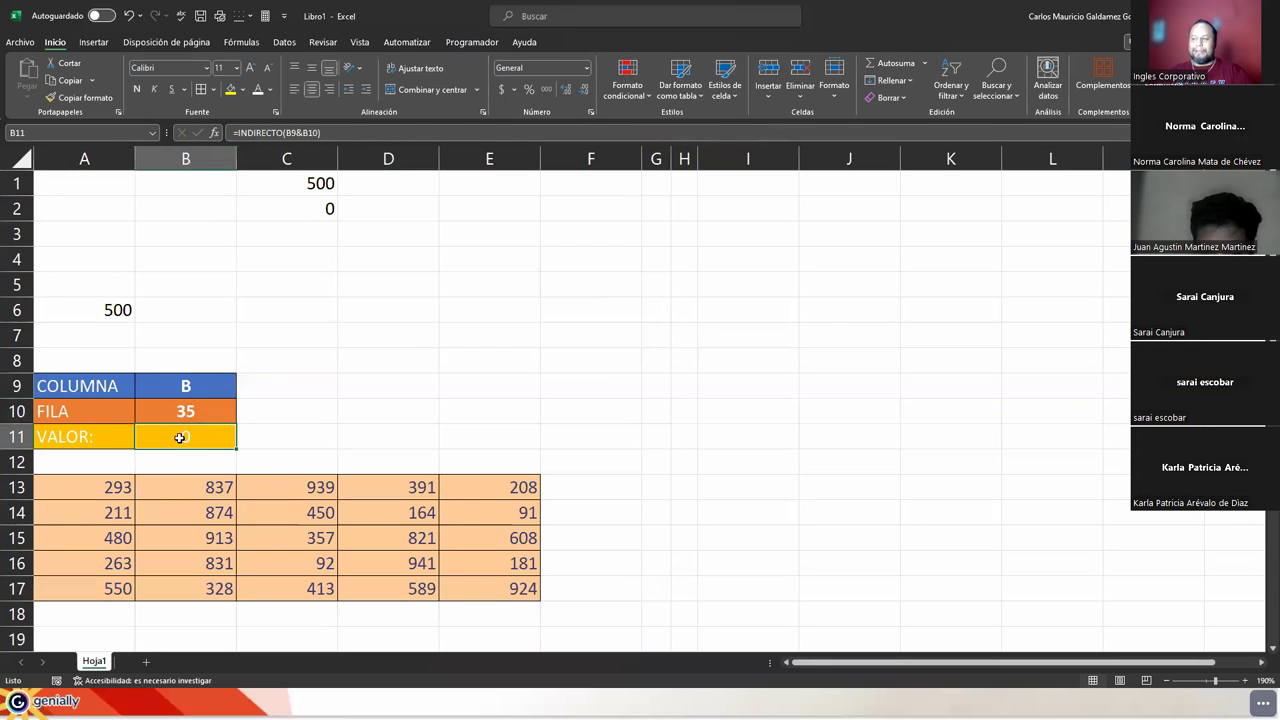
pyautogui.click(165, 412)
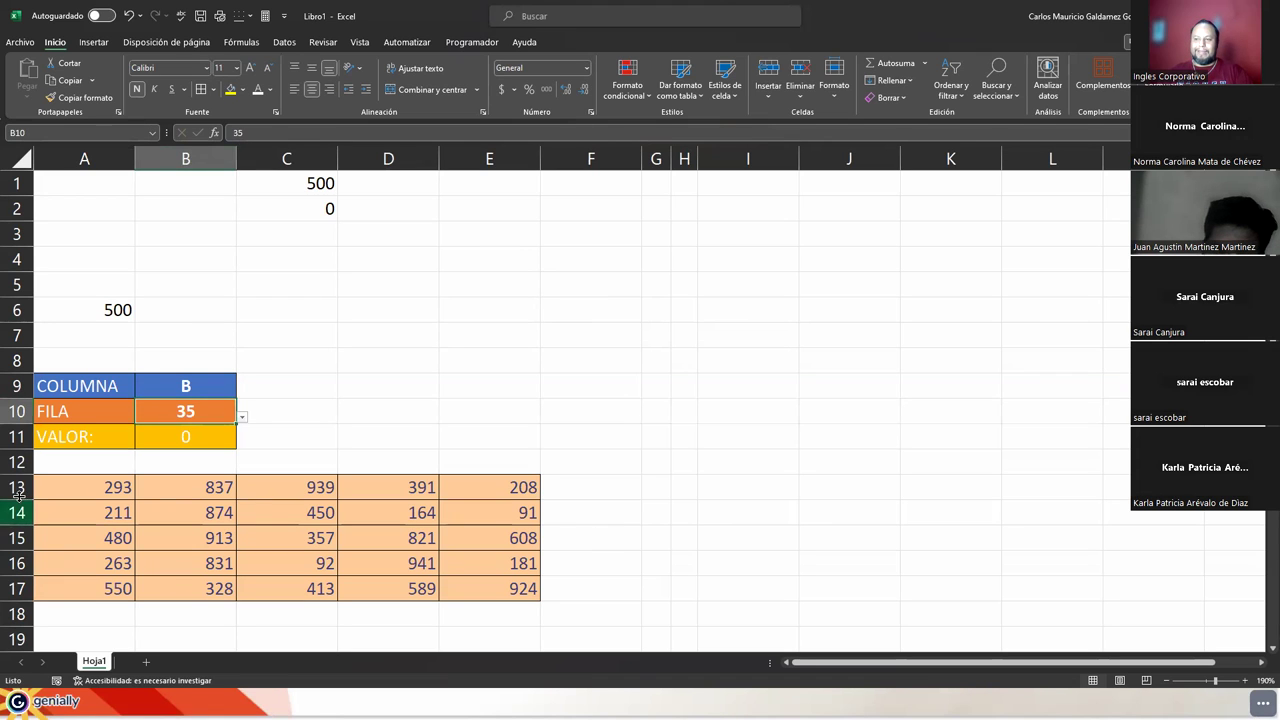
pyautogui.moveTo(16, 487); pyautogui.dragTo(16, 588)
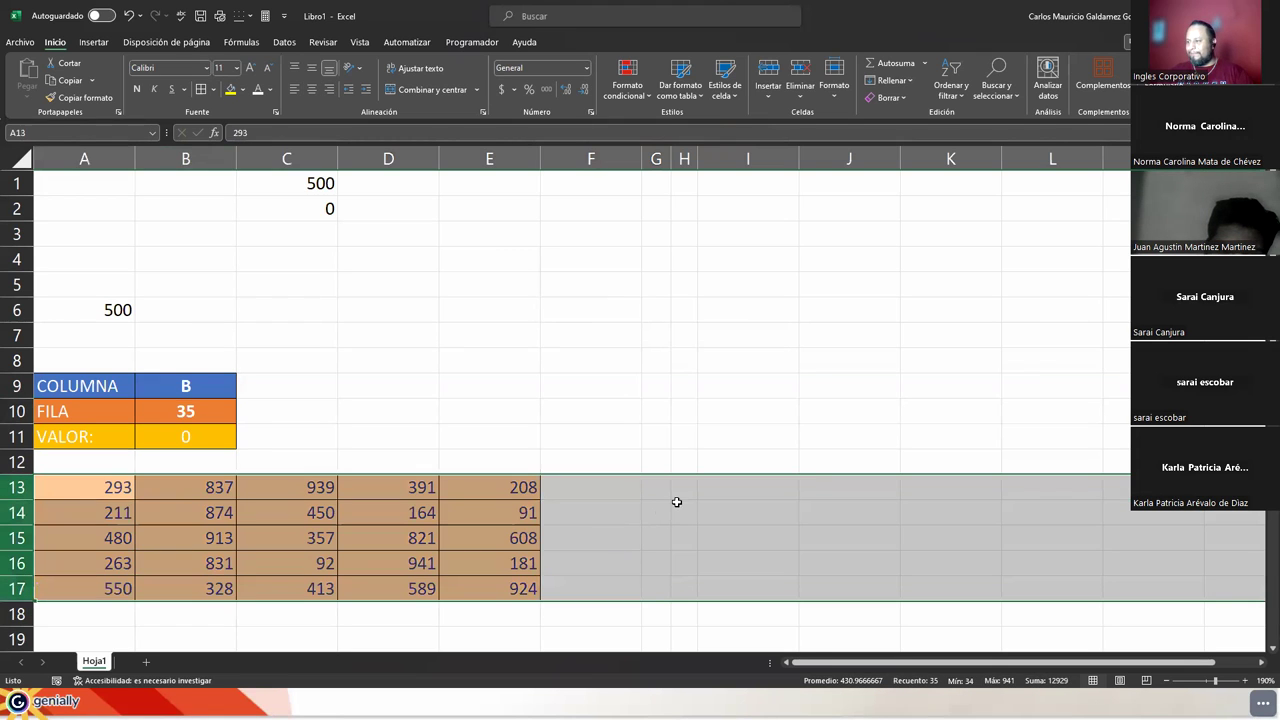
# - Enter the row numbers 13 to 17 in the helper list H13:H17
pyautogui.click(678, 490)
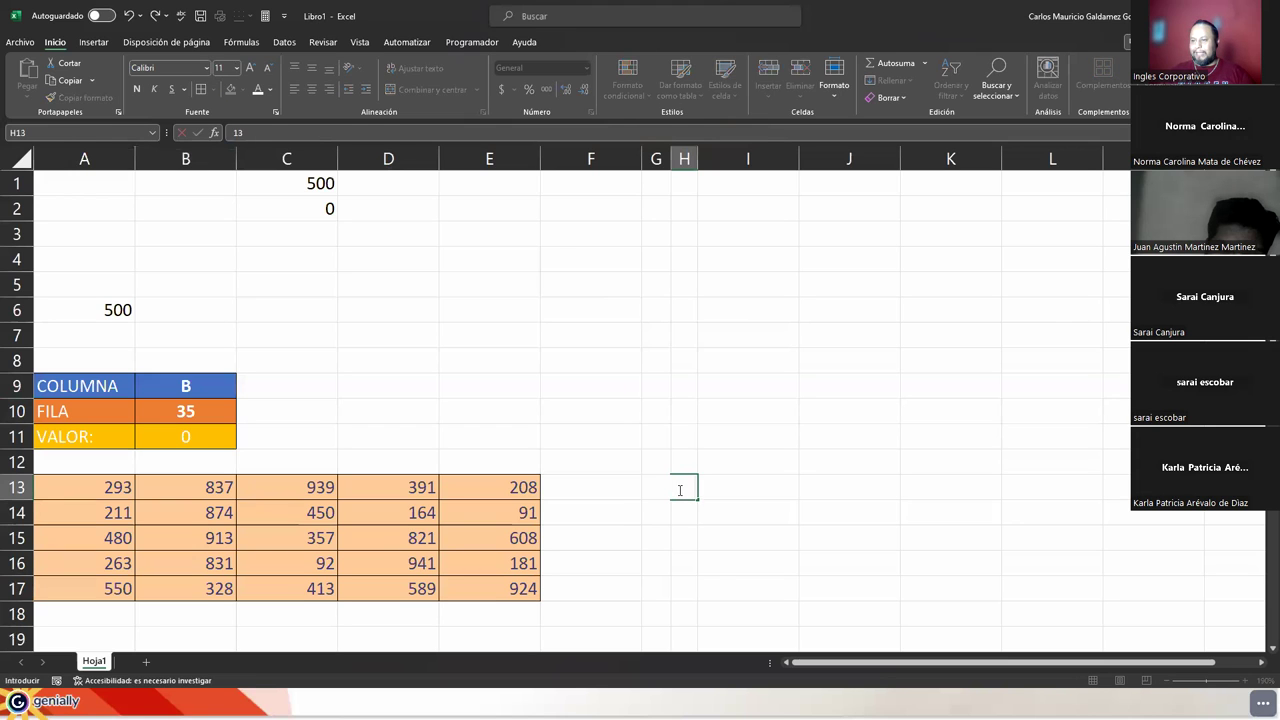
pyautogui.press('Return')
pyautogui.write('1')
pyautogui.press('Return')
pyautogui.write('1')
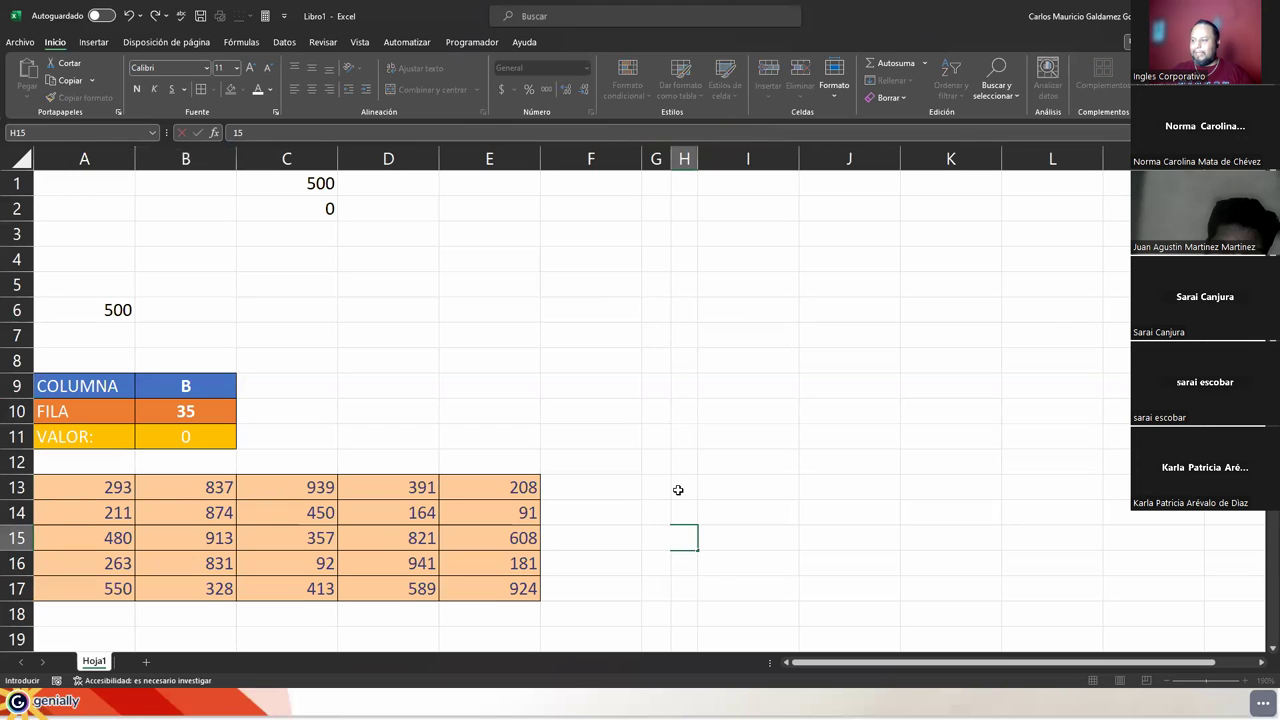
pyautogui.press('Return')
pyautogui.write('16')
pyautogui.press('Return')
pyautogui.write('17')
pyautogui.press('Return')
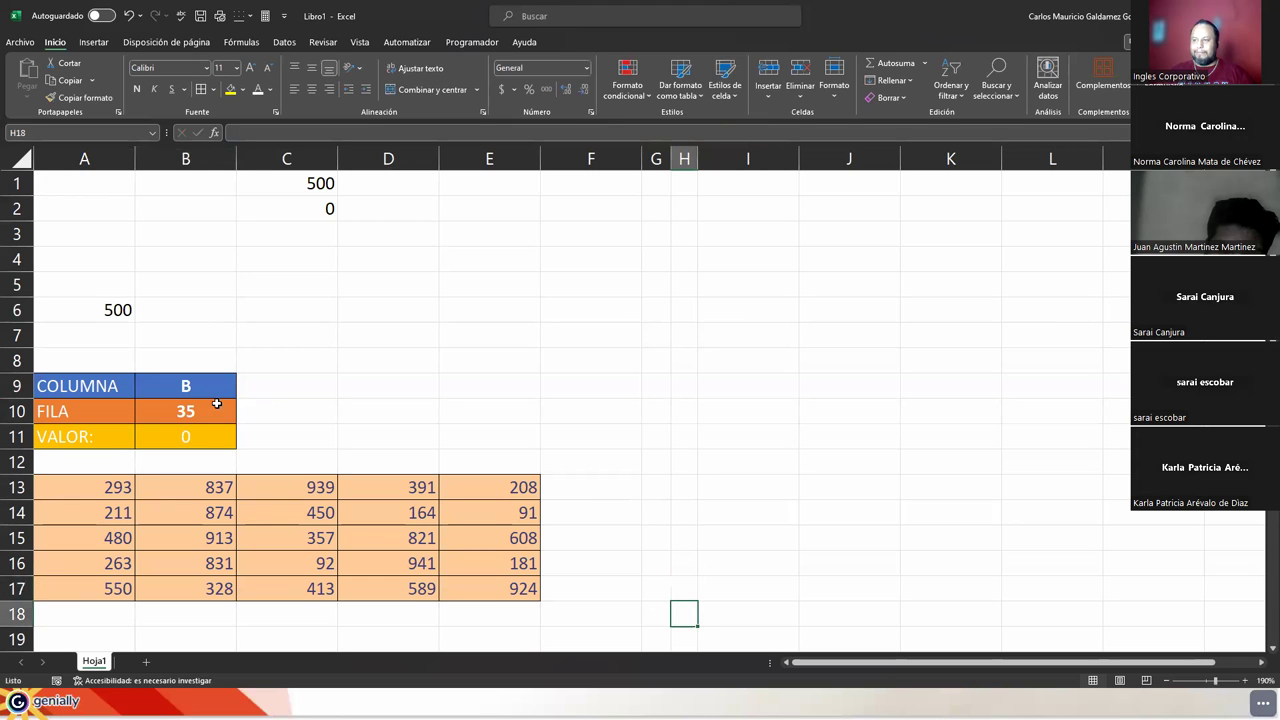
# - Set FILA to 16, then 15, and review the =INDIRECTO(B9&B10) formula in B11
pyautogui.click(217, 403)
pyautogui.click(242, 416)
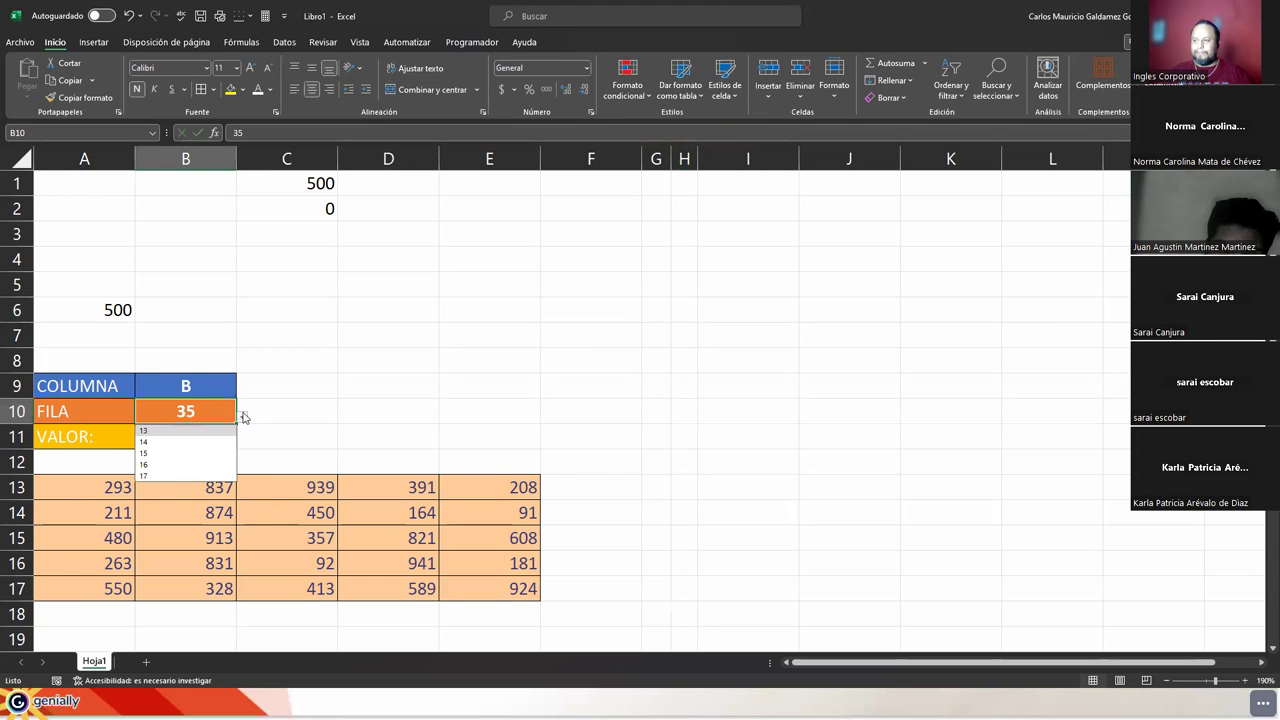
pyautogui.click(179, 464)
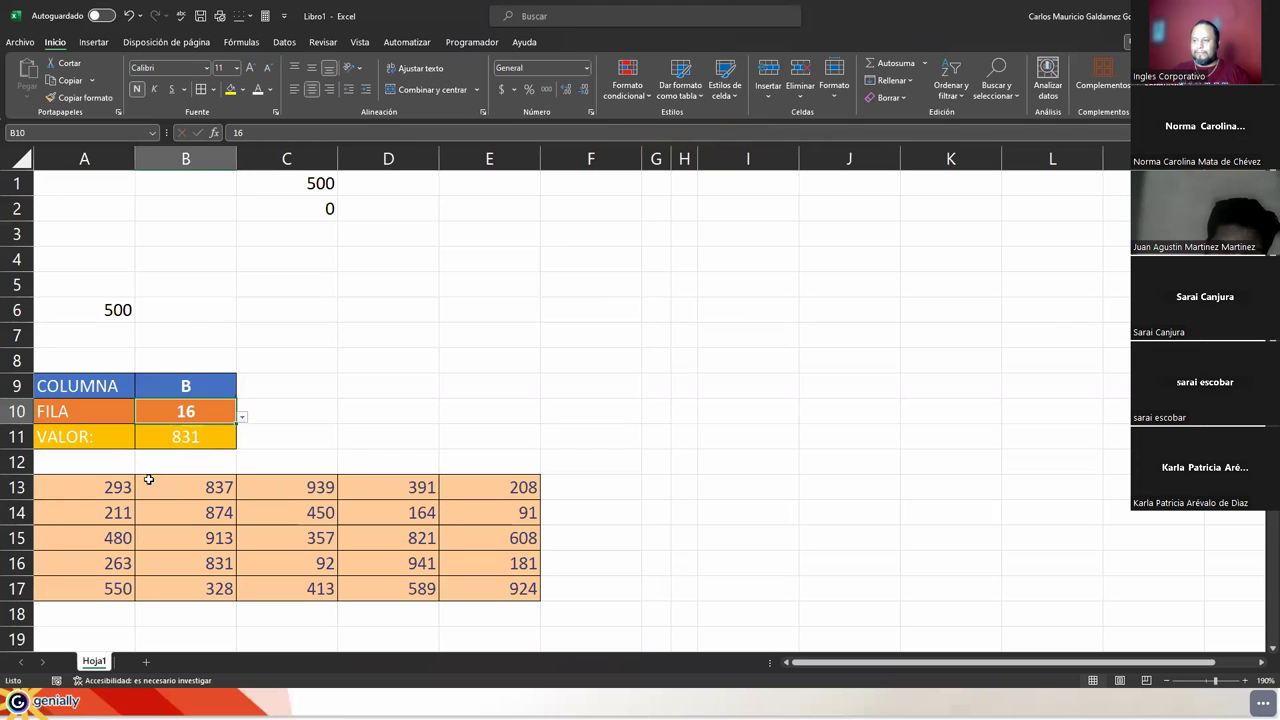
pyautogui.click(242, 422)
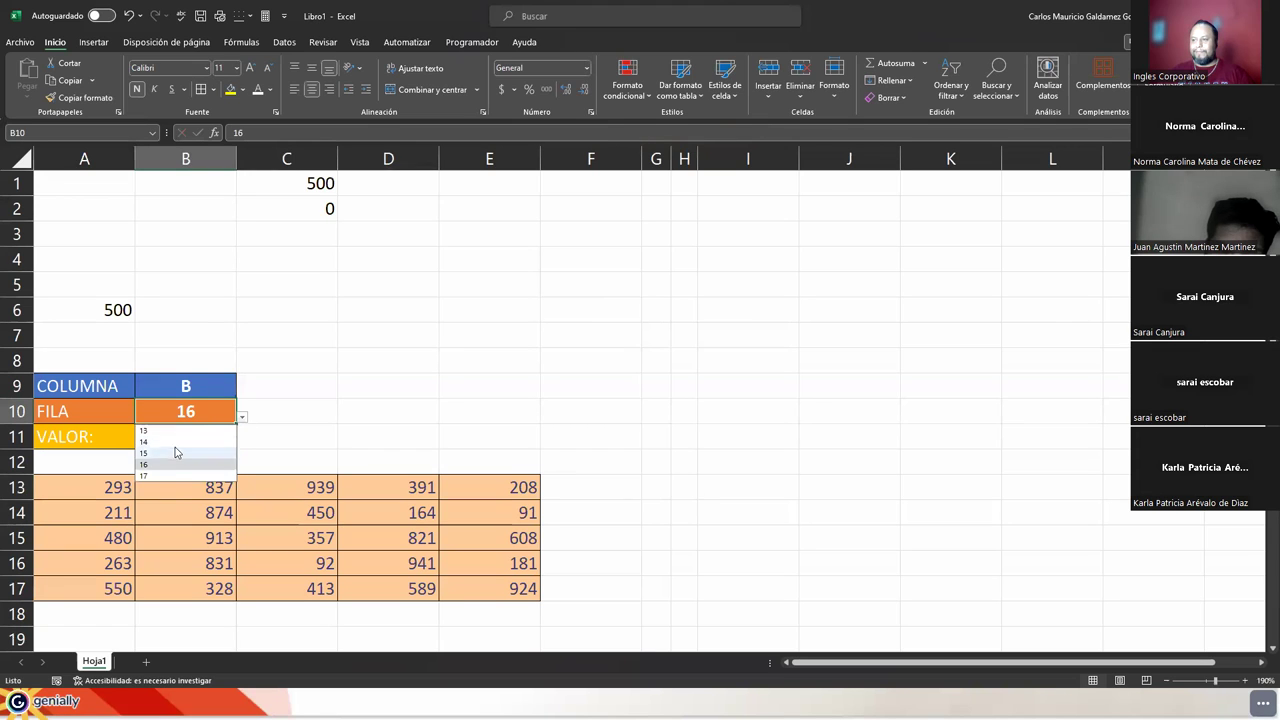
pyautogui.click(177, 452)
pyautogui.click(188, 436)
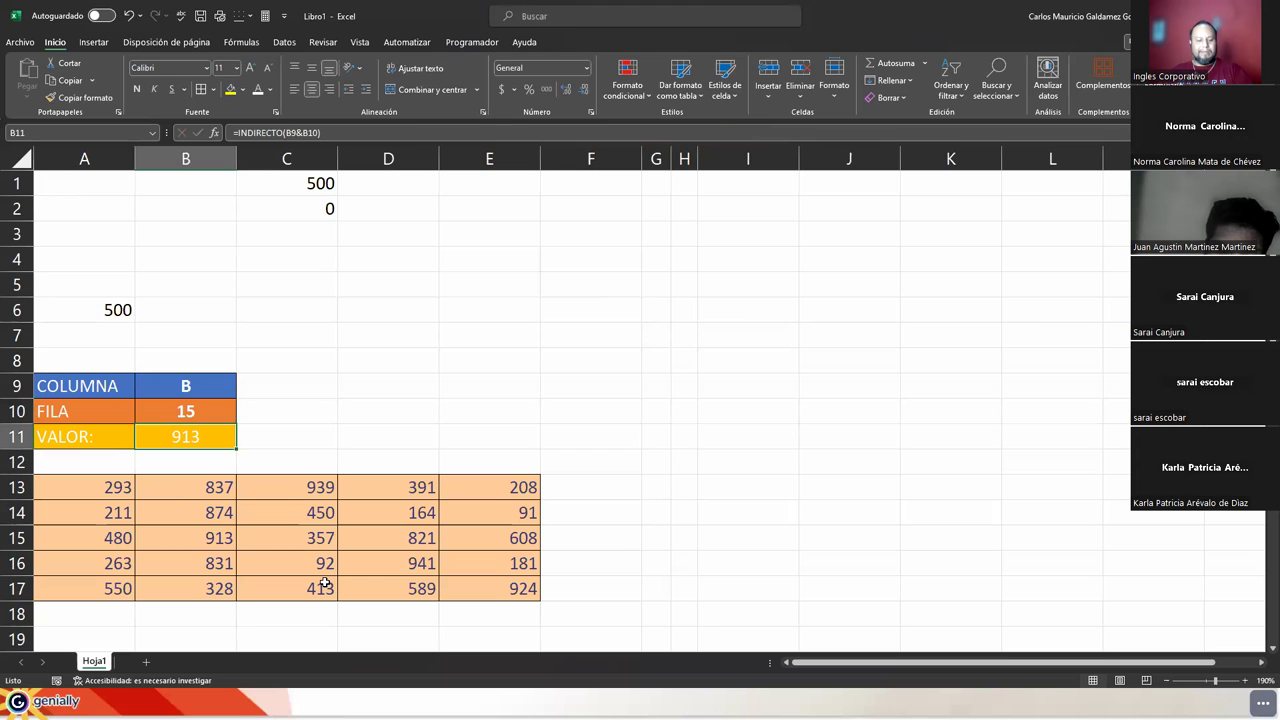
pyautogui.press('F2')
pyautogui.press('Escape')
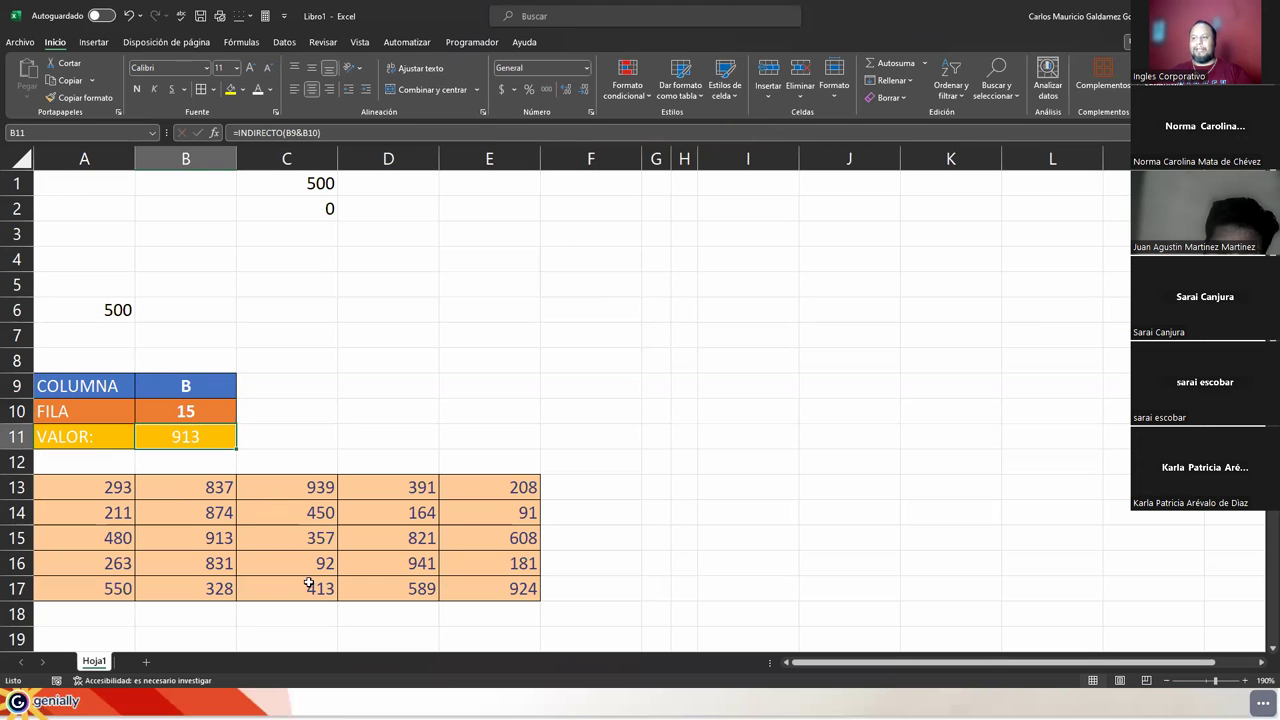
# - Highlight column B, row 15 and cell B15 to show where VALOR's value comes from
pyautogui.click(212, 158)
pyautogui.click(20, 537)
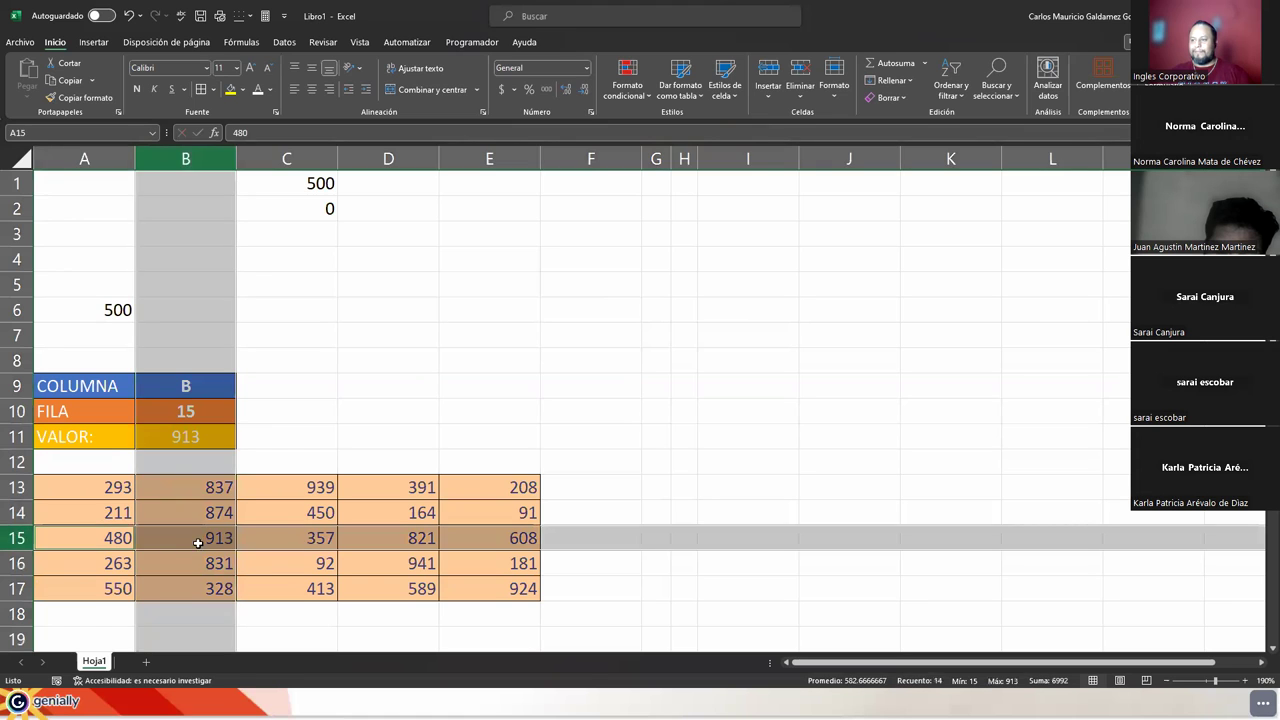
pyautogui.click(196, 540)
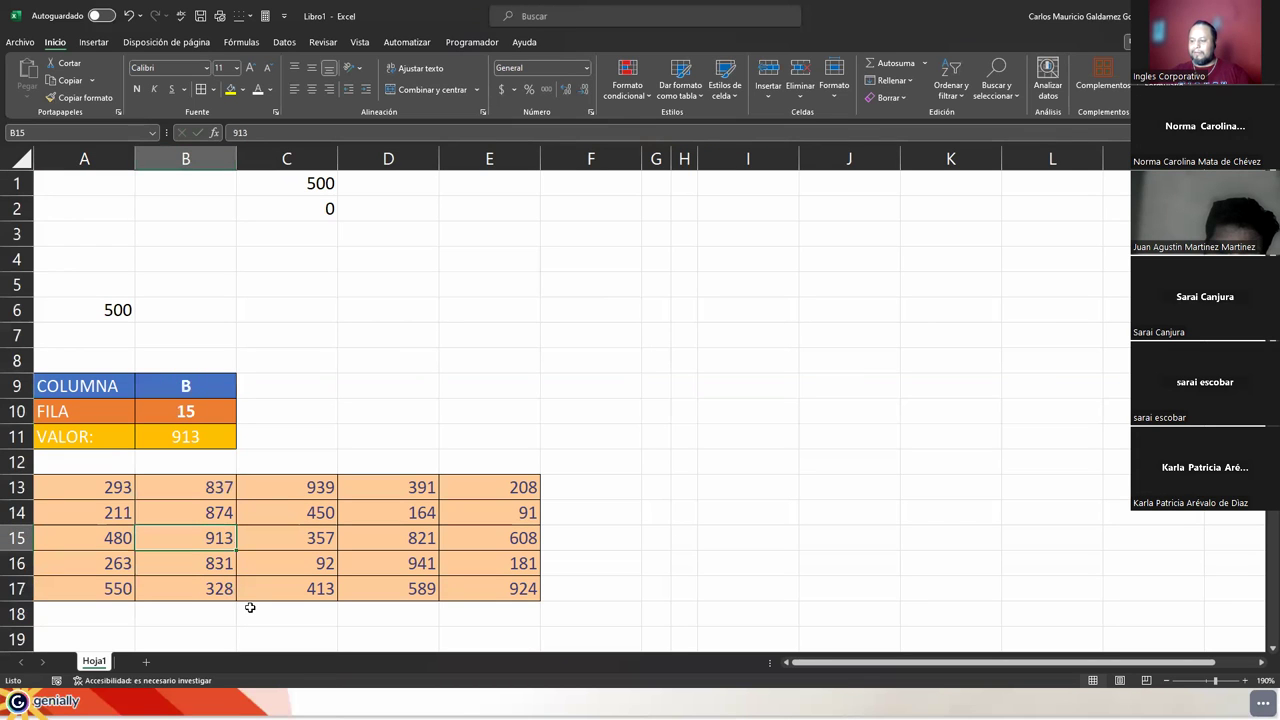
pyautogui.click(249, 569)
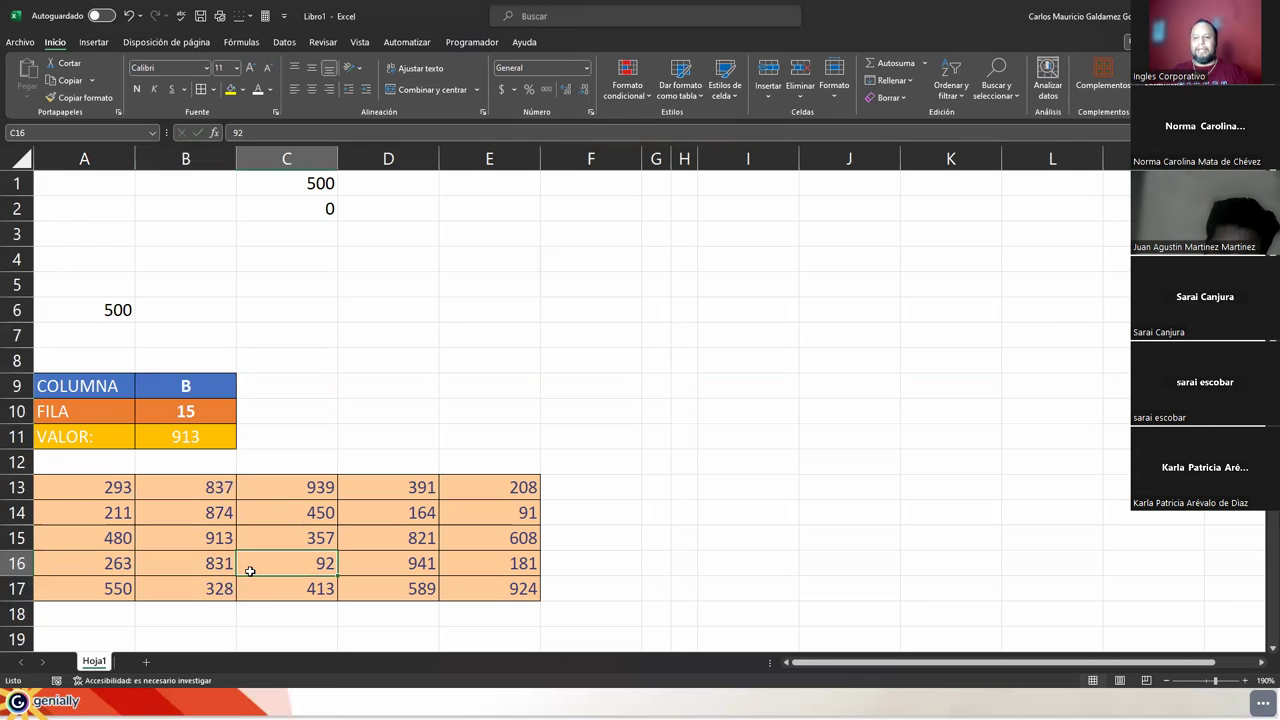
pyautogui.click(282, 491)
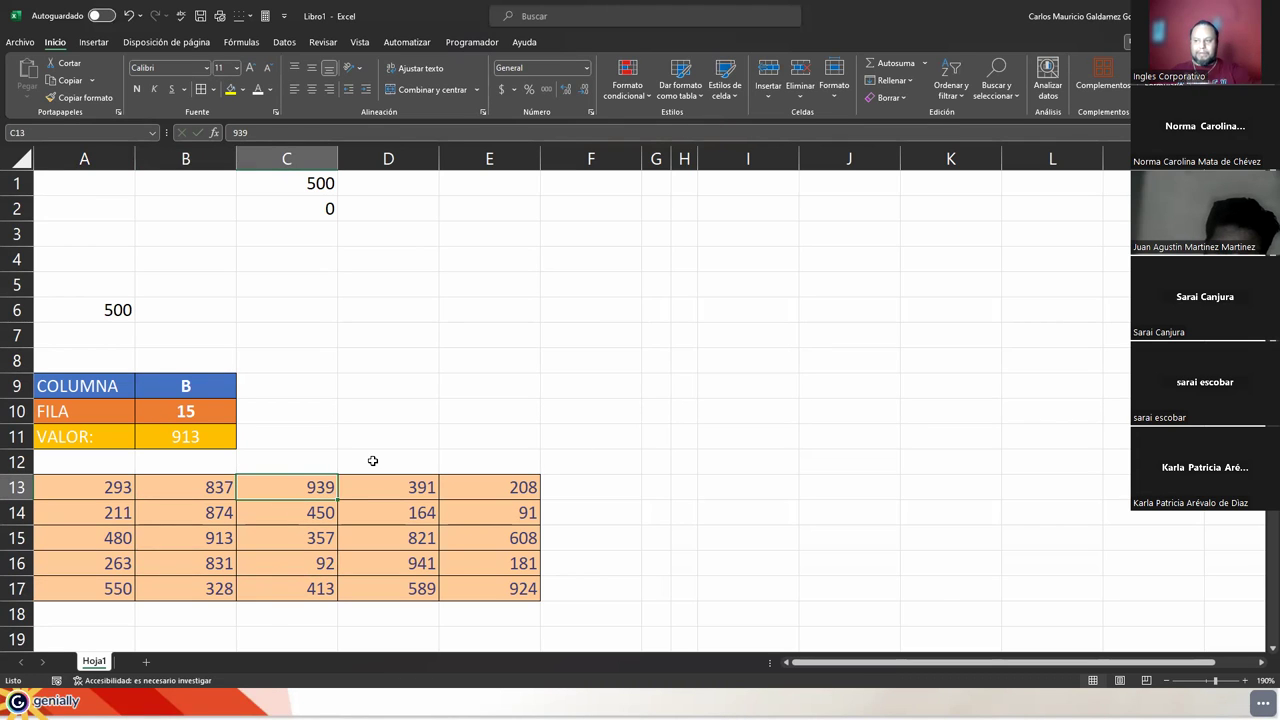
# - Restore FILA back to 35 and move into the column H helper list
pyautogui.click(395, 339)
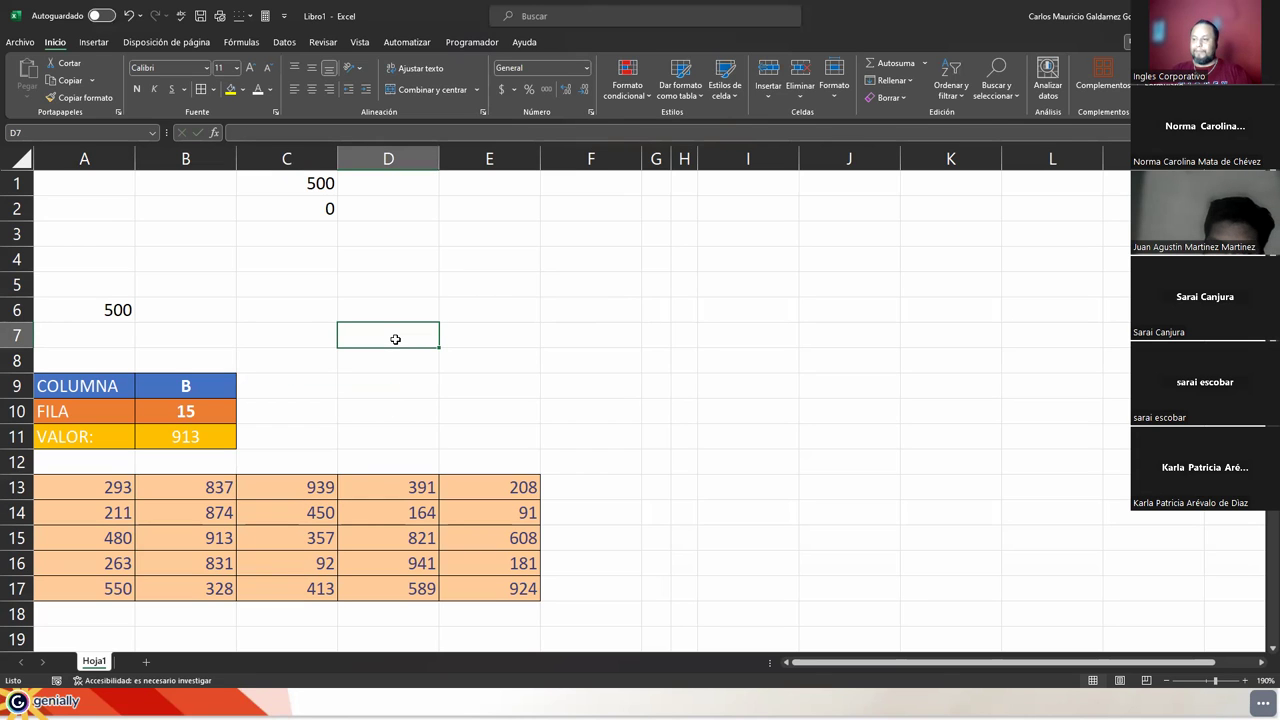
pyautogui.press('F9')
pyautogui.press('F9')
pyautogui.click(684, 588)
pyautogui.press('Up')
pyautogui.press('Up')
pyautogui.press('Up')
pyautogui.press('Up')
# - Insert blank rows above the selector block, moving it back to rows 30–32 with VALOR 874
pyautogui.hotkey('ctrl', '+')
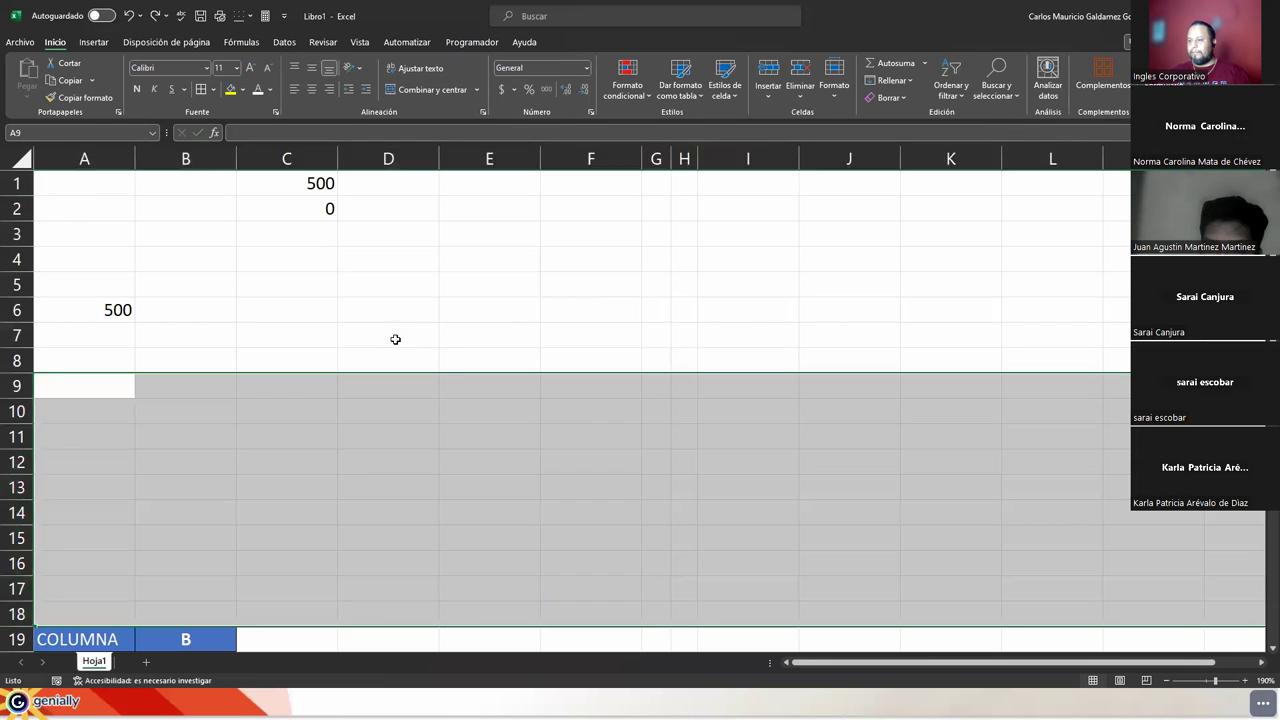
pyautogui.hotkey('ctrl', '+')
pyautogui.scroll(-5, 371, 377)
pyautogui.scroll(-5, 371, 420)
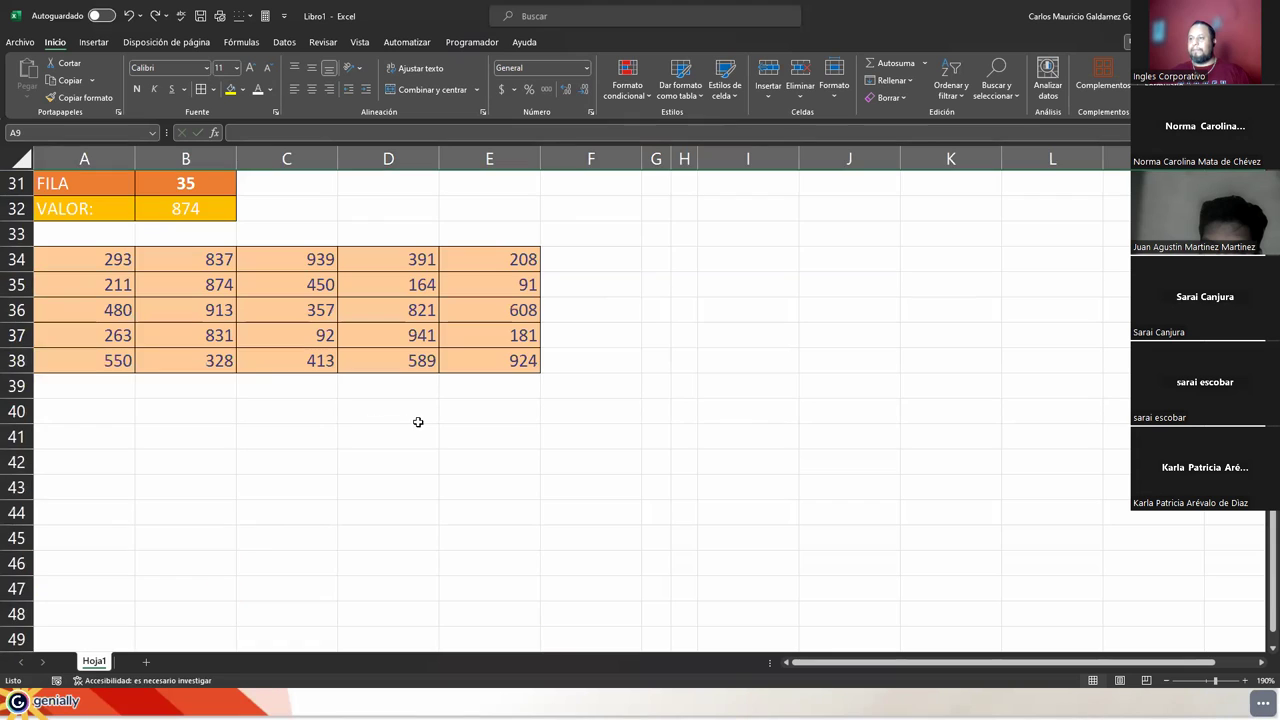
pyautogui.scroll(10, 417, 420)
pyautogui.click(390, 395)
pyautogui.scroll(-5, 366, 420)
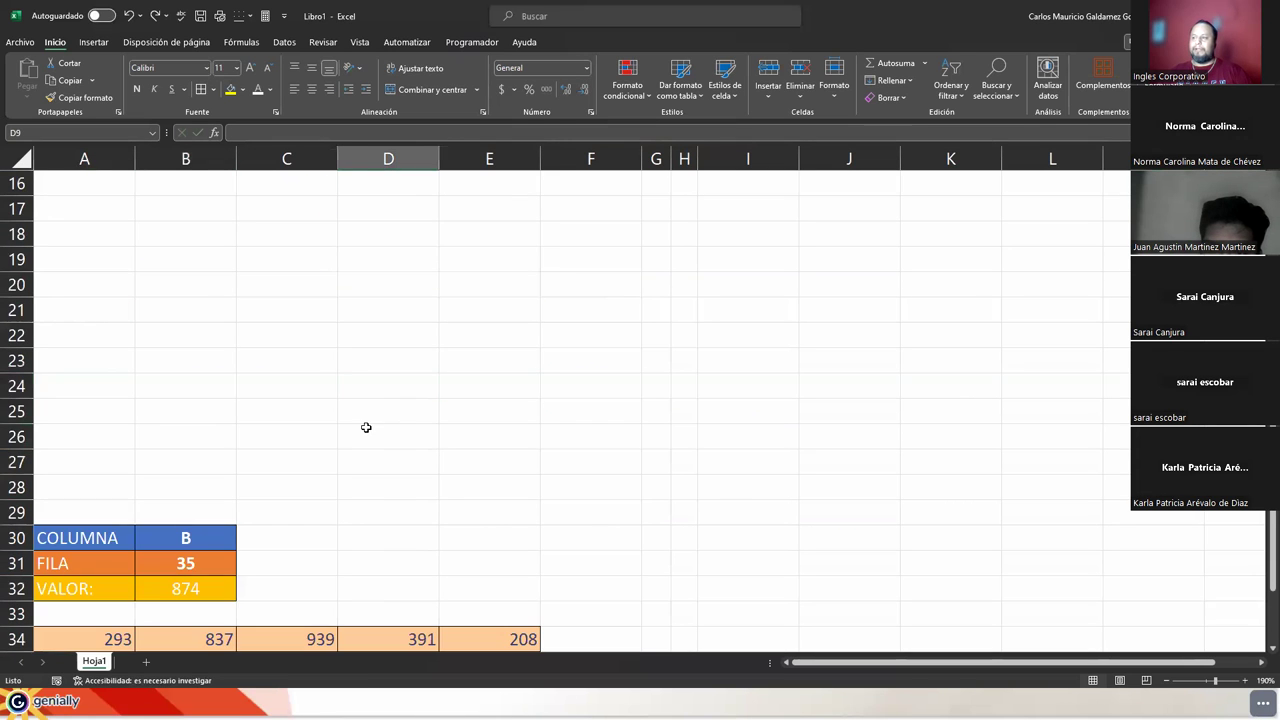
pyautogui.scroll(-5, 366, 428)
pyautogui.scroll(1, 148, 280)
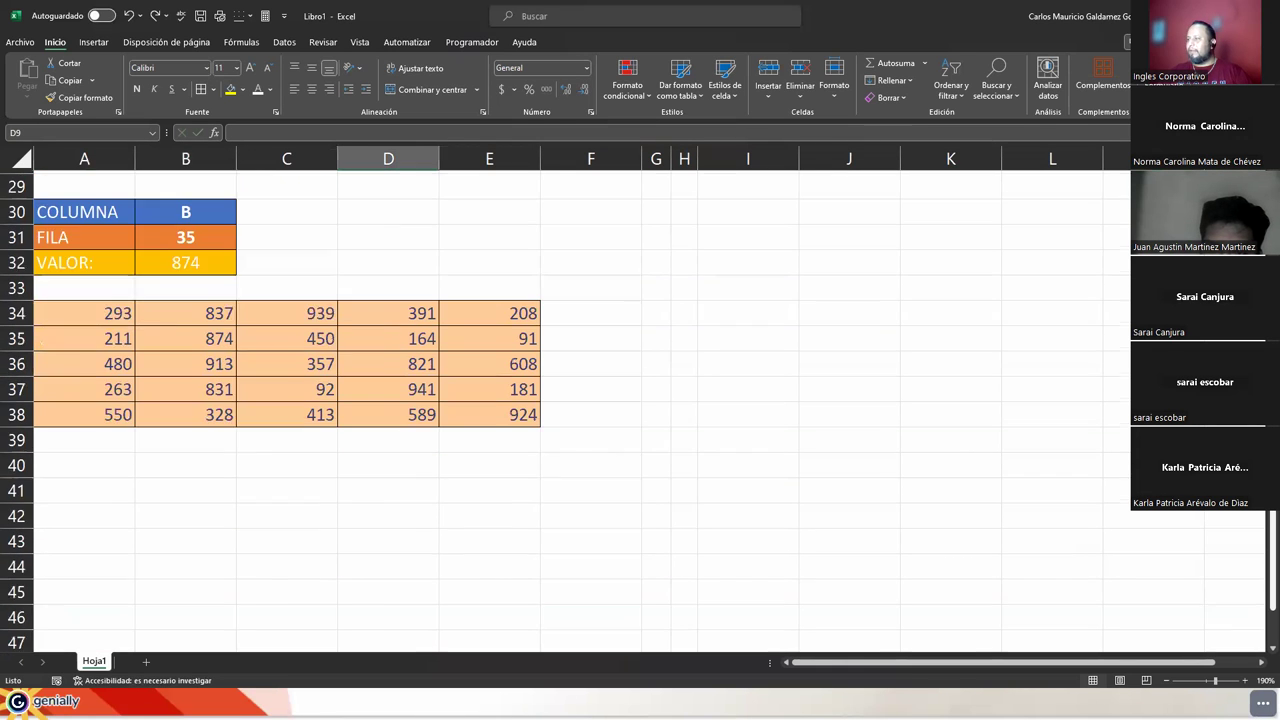
pyautogui.scroll(2, 148, 280)
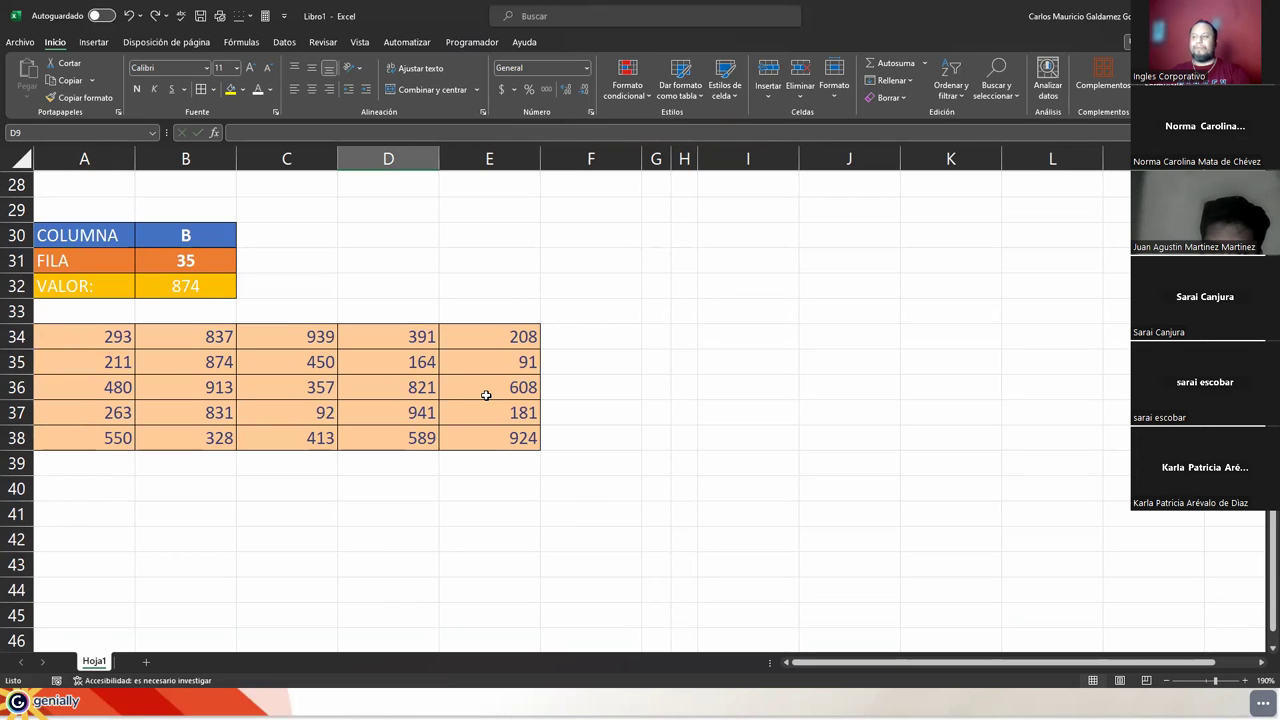
pyautogui.click(196, 435)
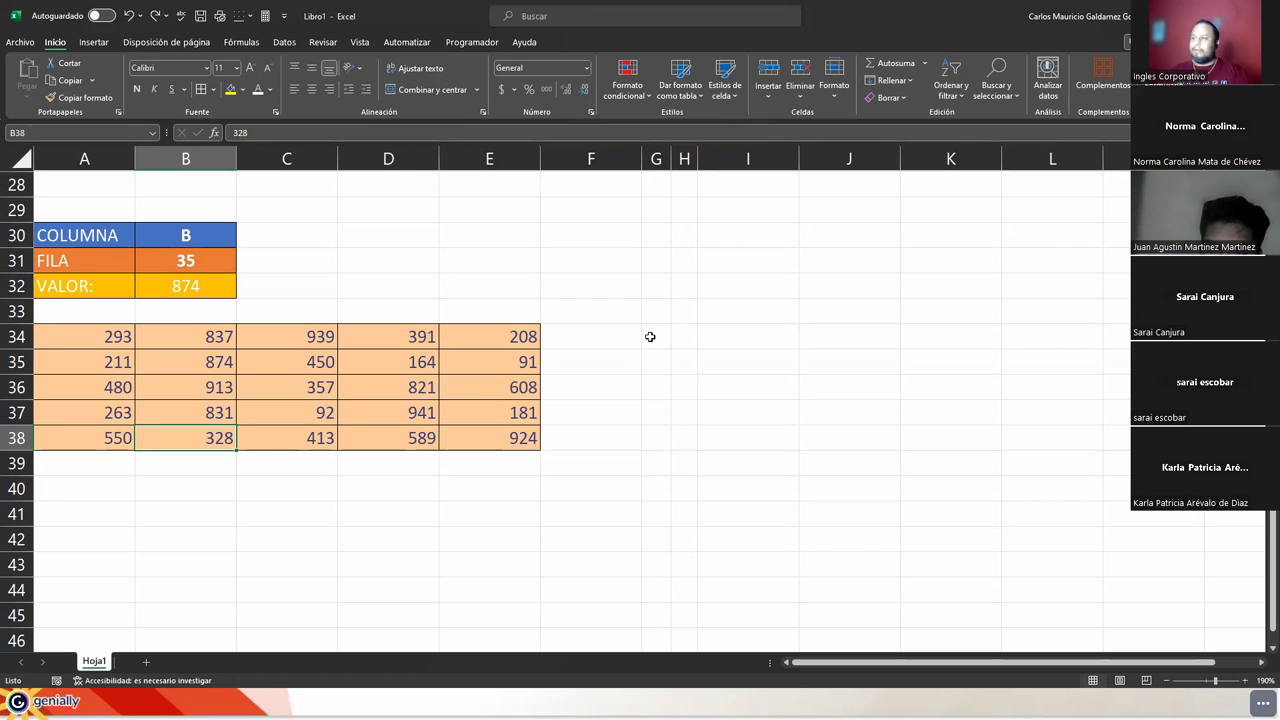
# - Give the helper lists in G34:H38 white font colour to hide them
pyautogui.moveTo(650, 337); pyautogui.dragTo(682, 438)
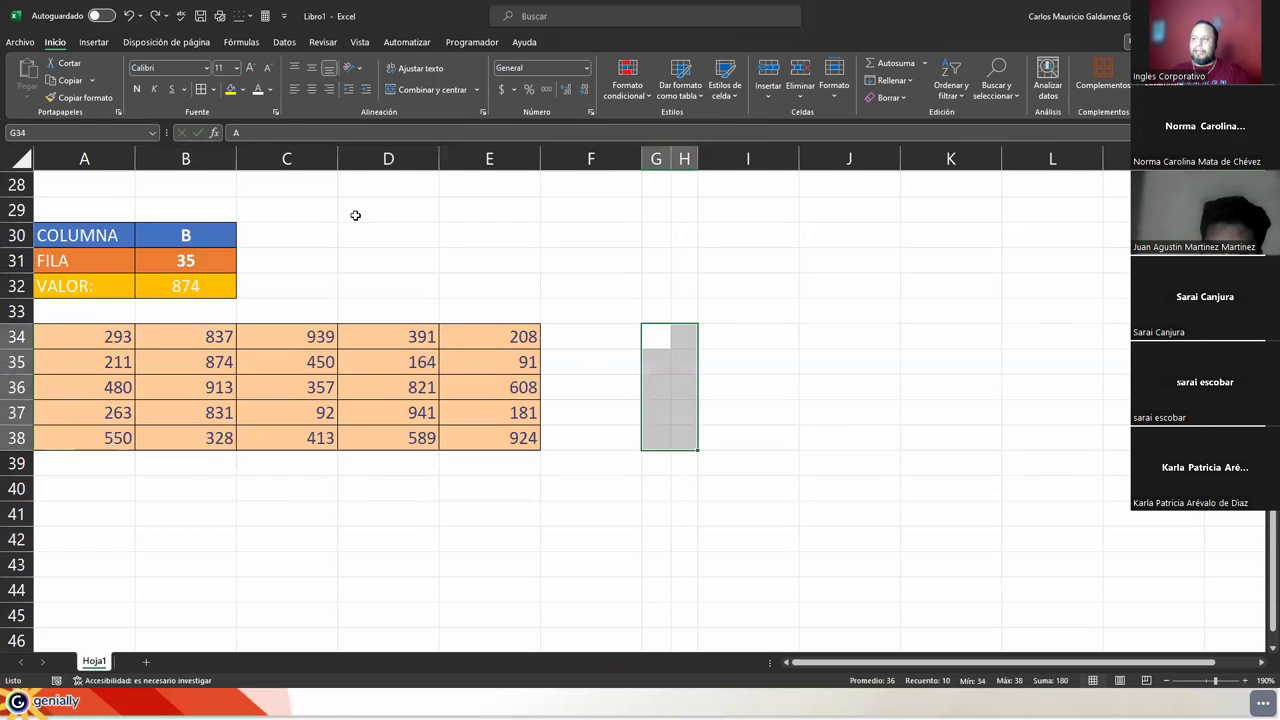
pyautogui.click(271, 95)
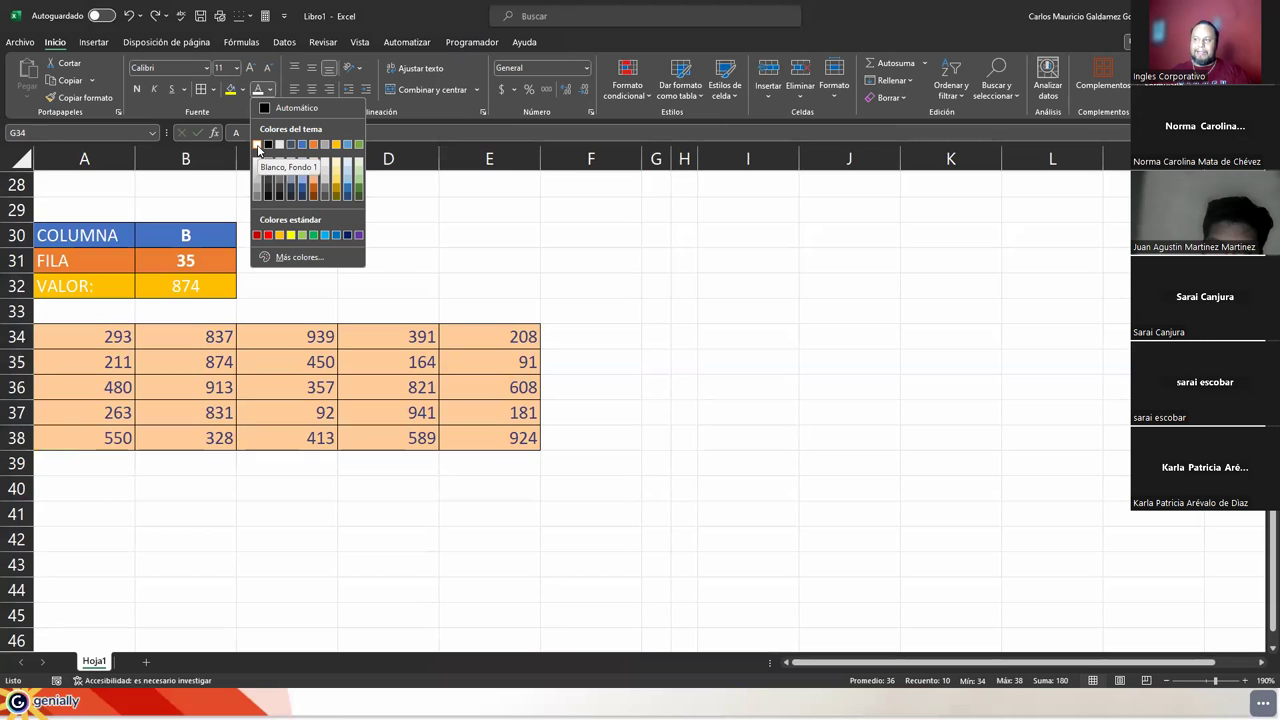
pyautogui.click(257, 148)
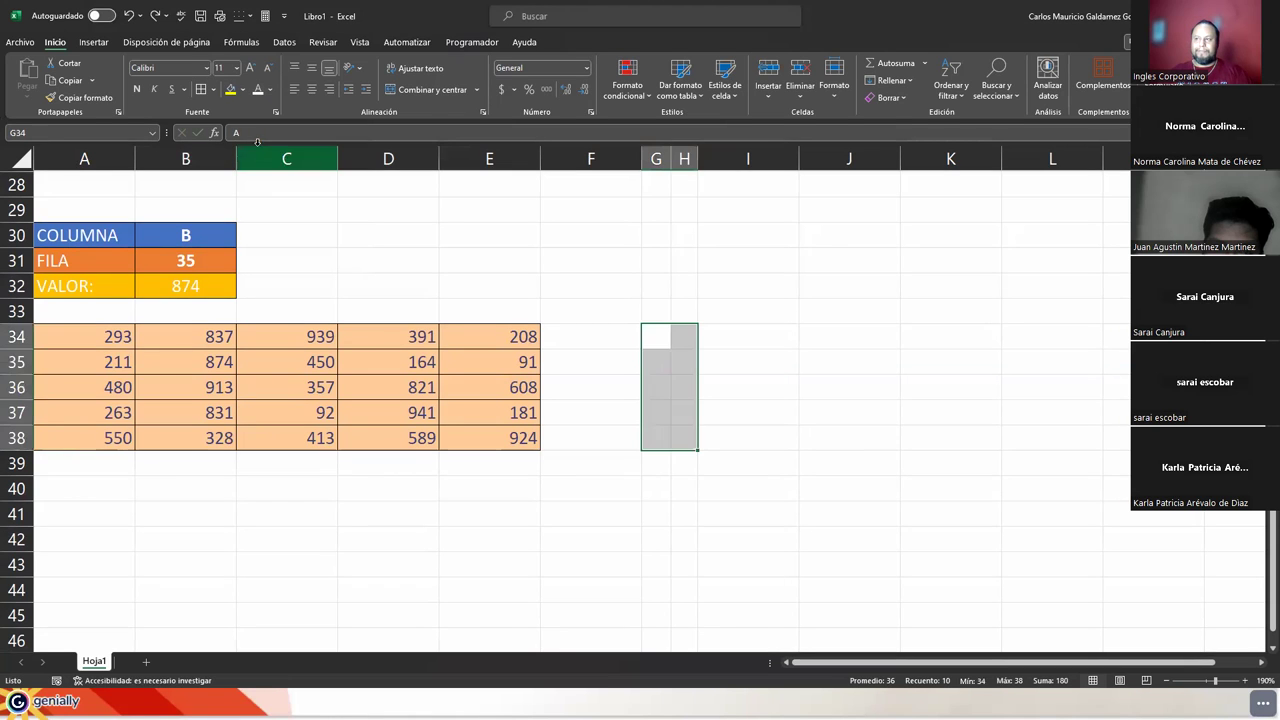
pyautogui.click(652, 432)
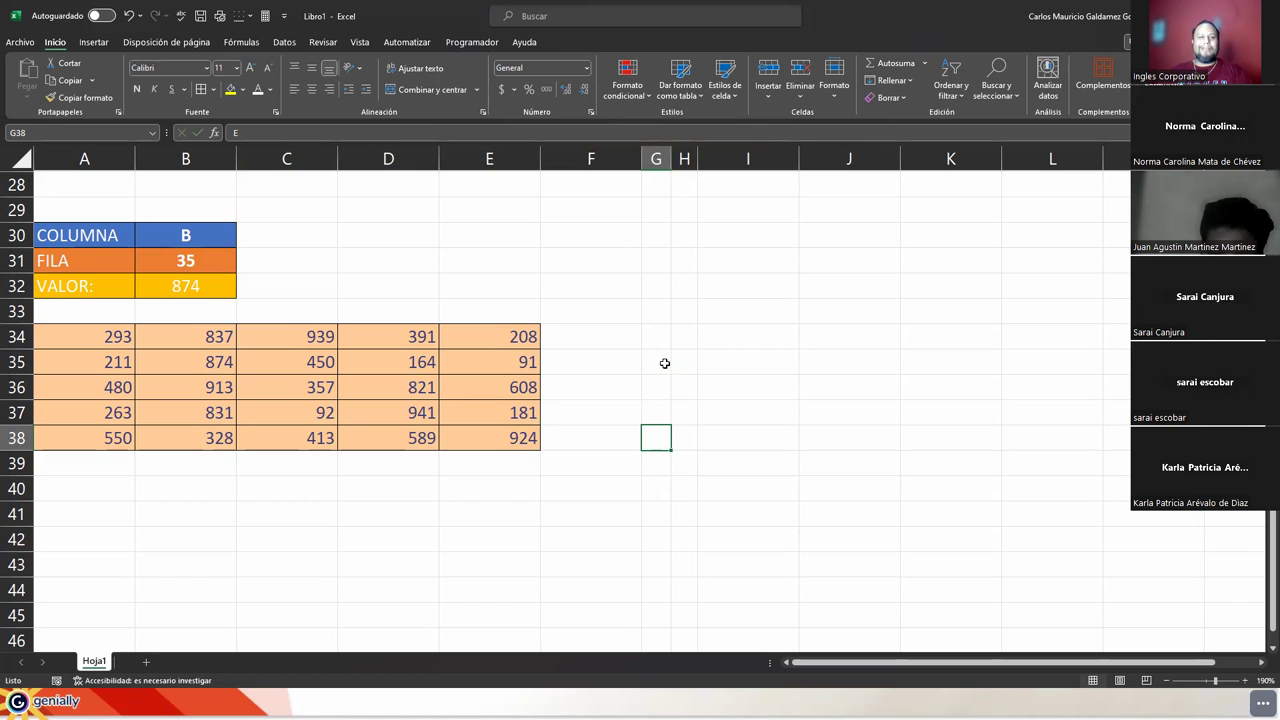
# - Reselect the hidden G34:H38 lists and the orange table A34:E38, then scroll back to the table
pyautogui.moveTo(651, 337); pyautogui.dragTo(680, 440)
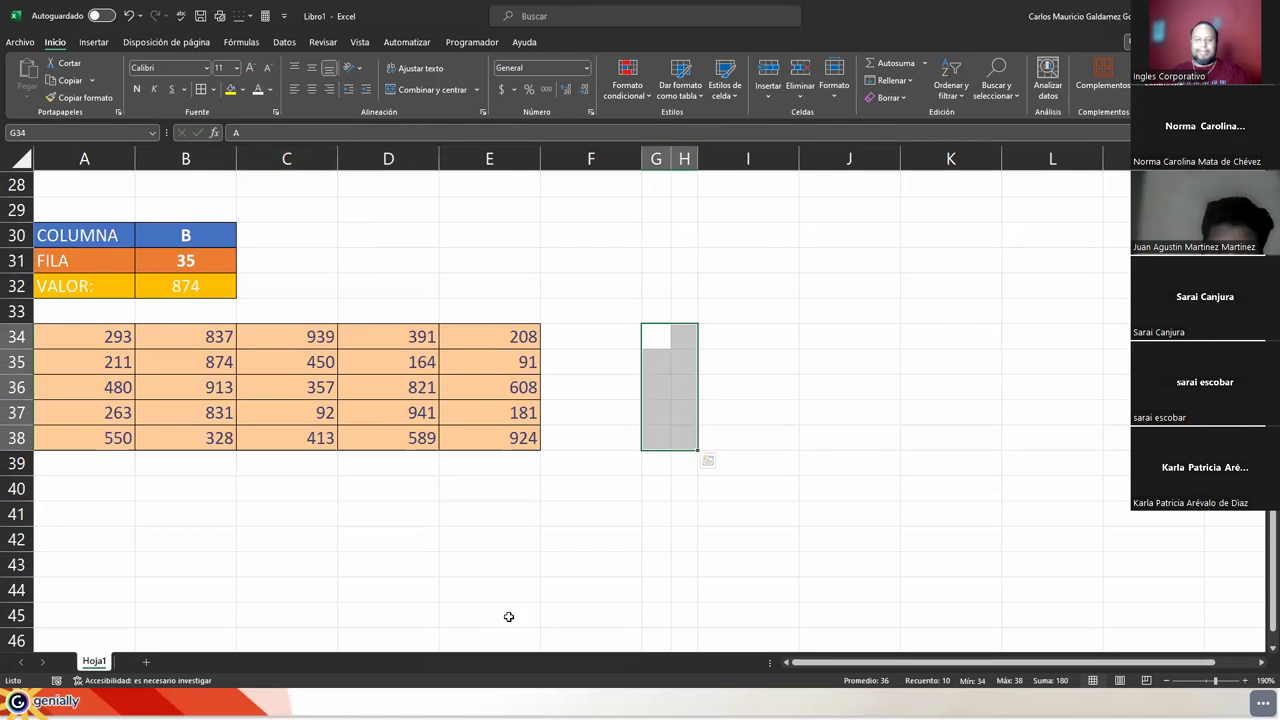
pyautogui.click(457, 461)
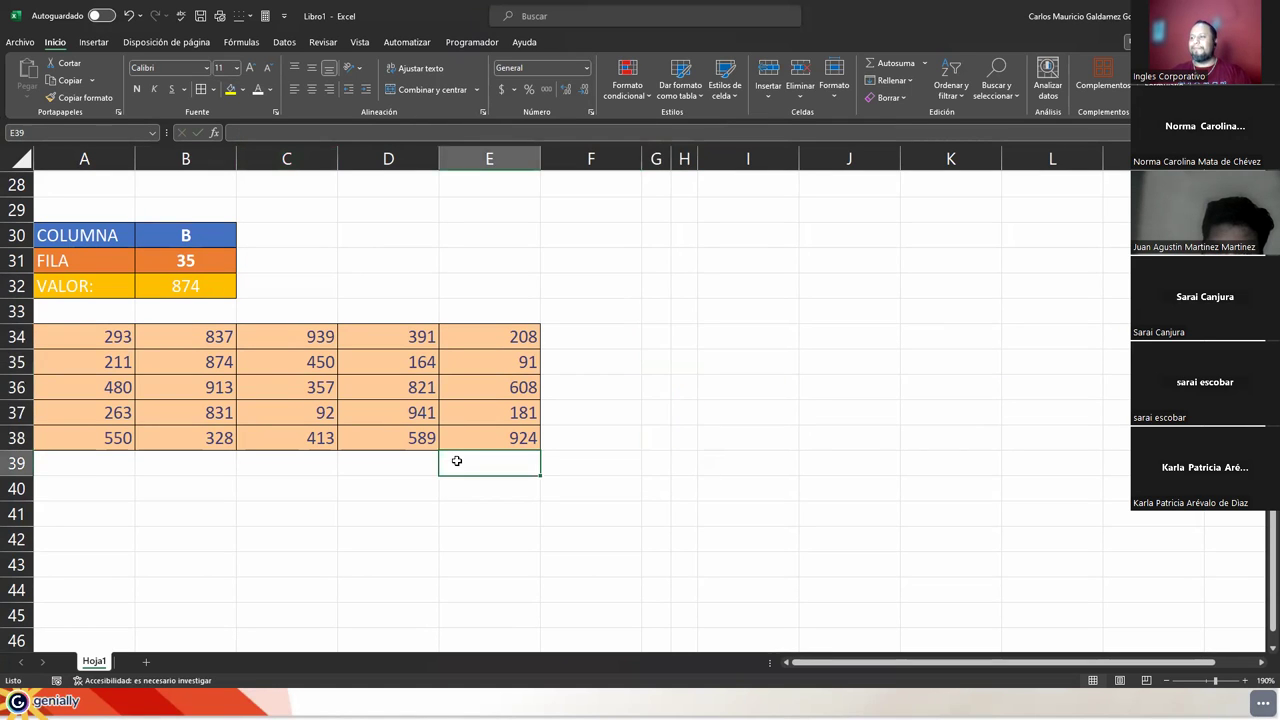
pyautogui.moveTo(114, 338); pyautogui.dragTo(478, 441)
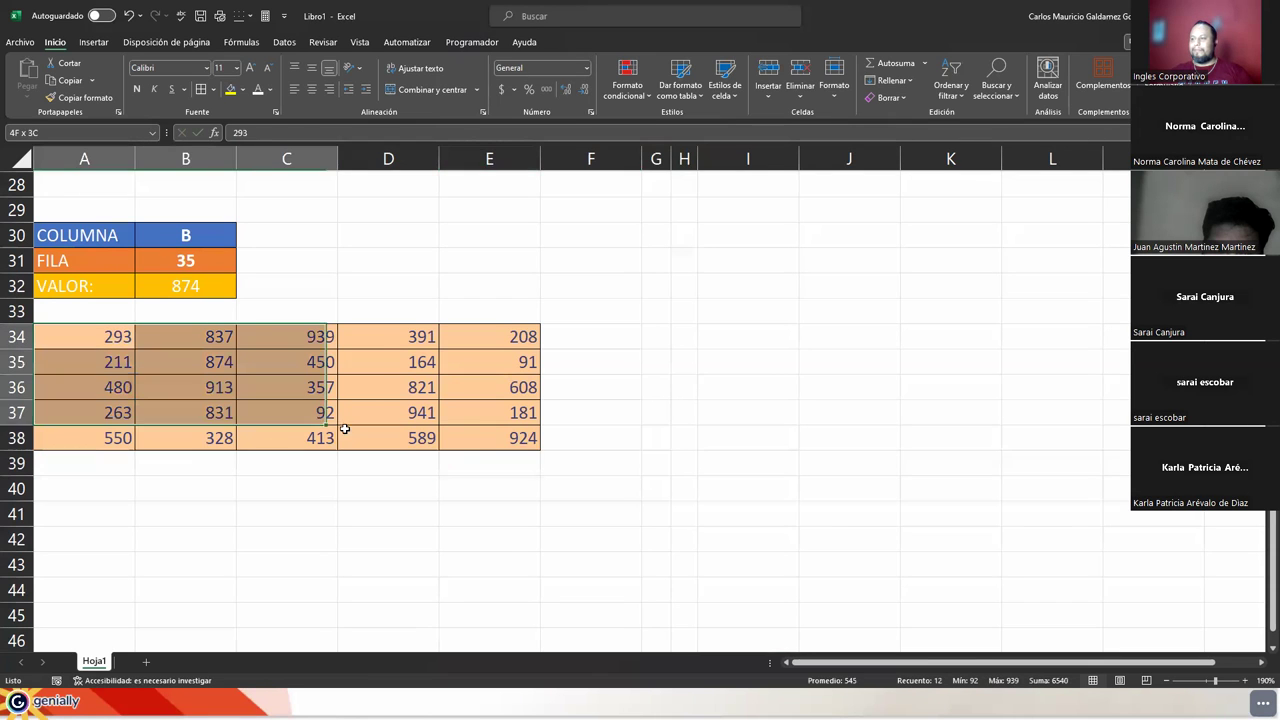
pyautogui.click(434, 397)
pyautogui.scroll(7, 439, 438)
pyautogui.scroll(2, 439, 438)
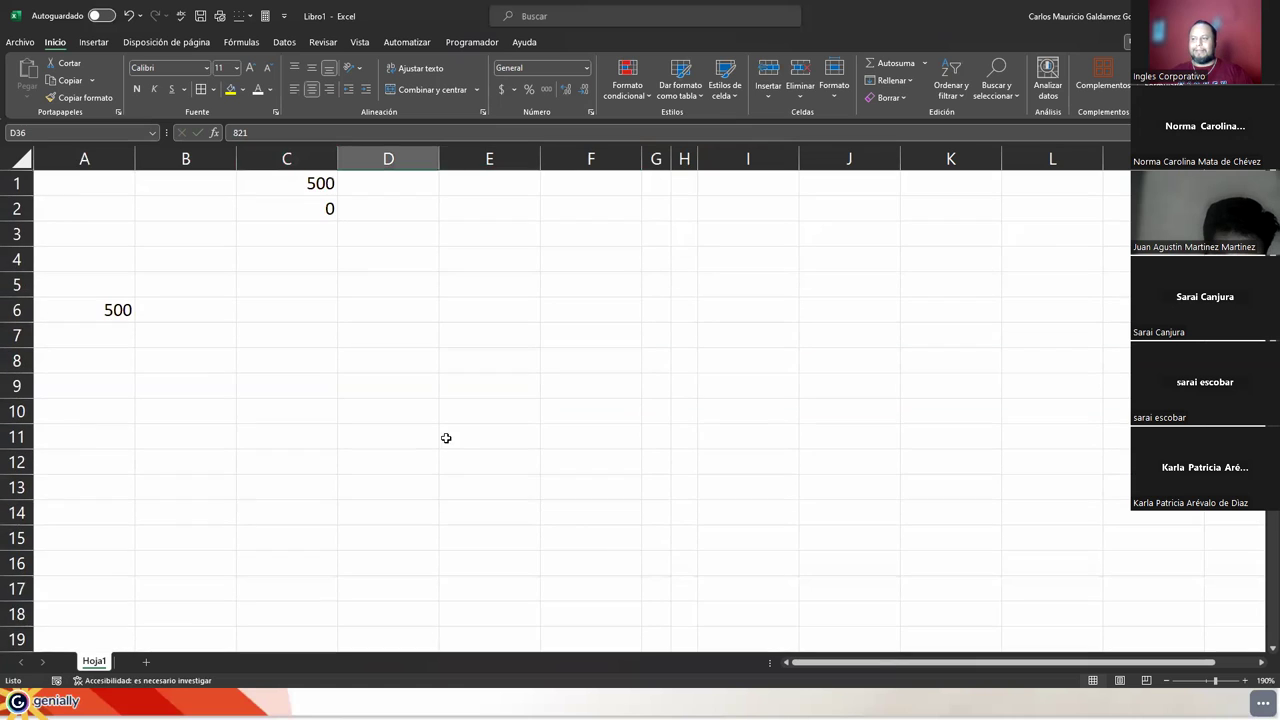
pyautogui.scroll(-10, 450, 438)
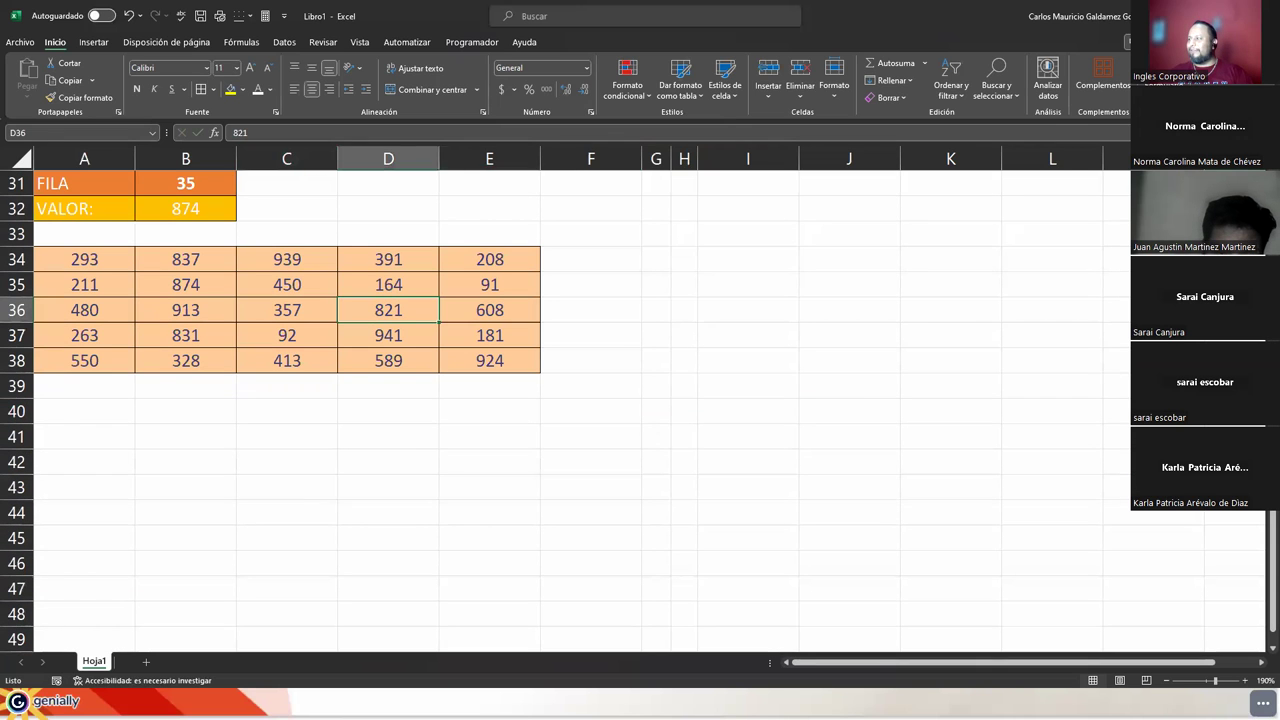
pyautogui.scroll(6, 450, 438)
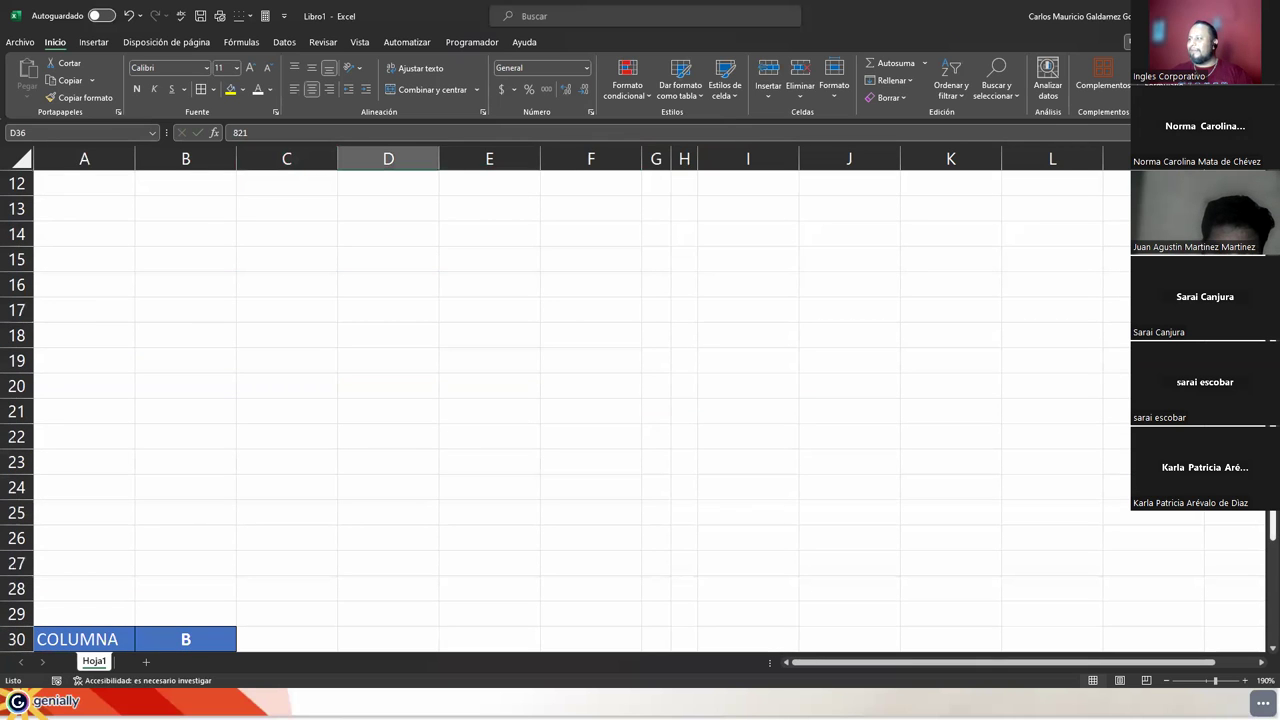
pyautogui.scroll(-3, 450, 438)
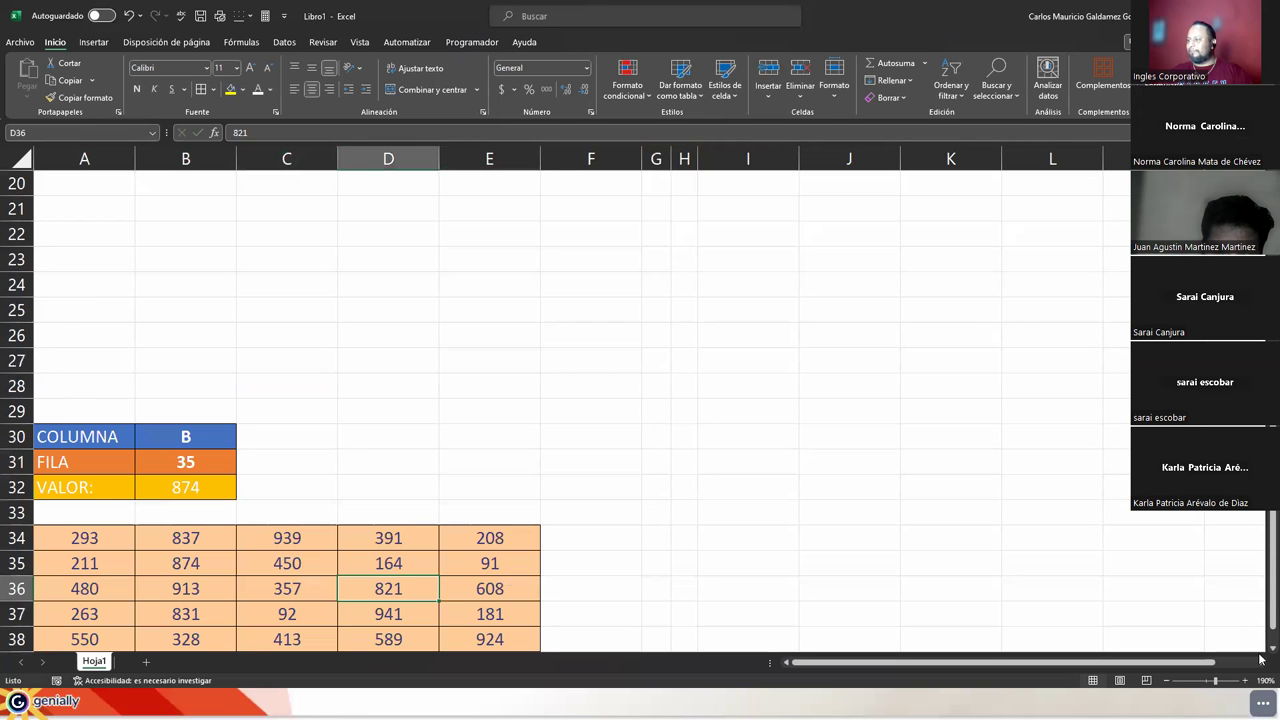
pyautogui.scroll(-3, 1261, 659)
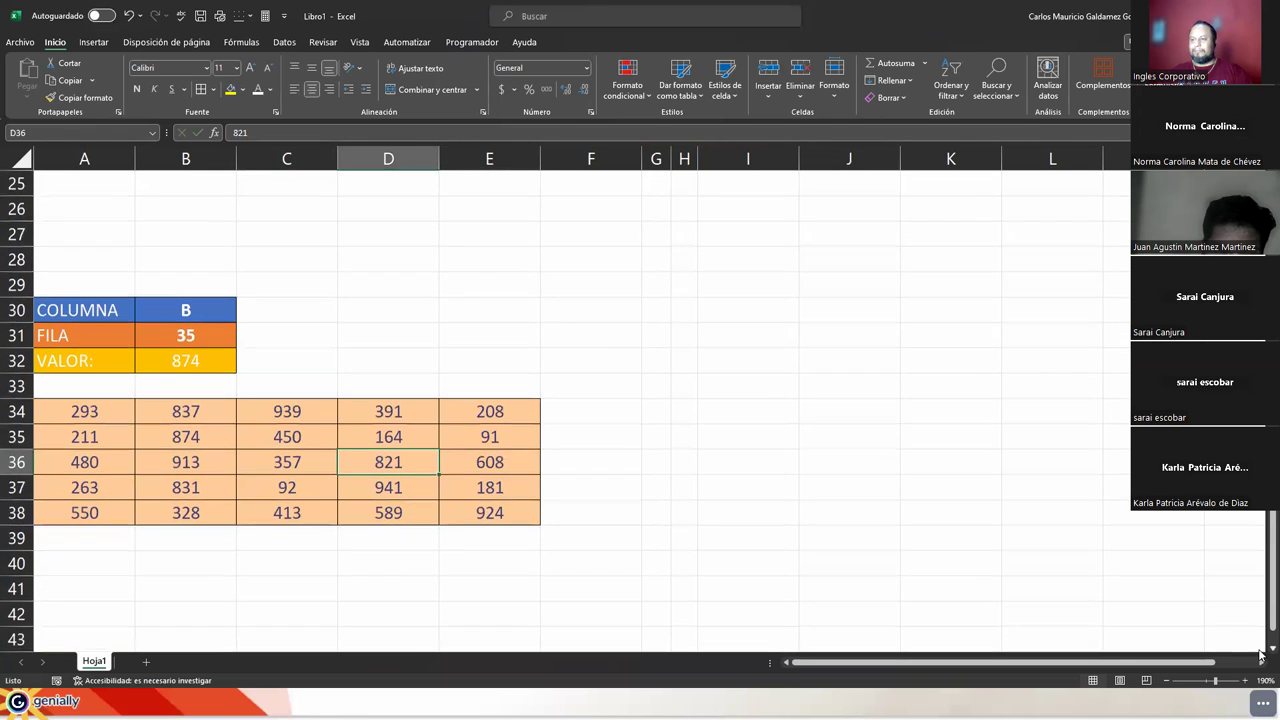
pyautogui.scroll(-2, 1261, 655)
pyautogui.scroll(-1, 1261, 655)
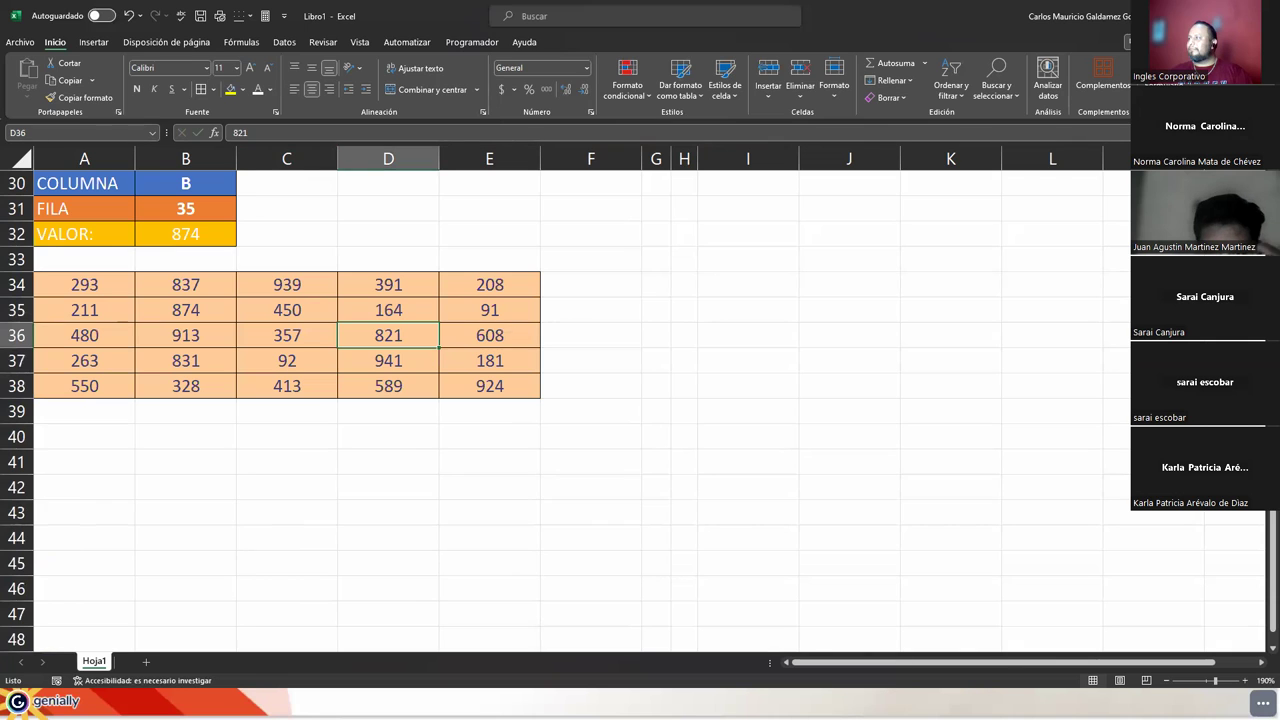
# - Switch to the Genially slides and advance past Ejemplo and DEMOSTRACIÓN to ZONA DE CONSULTAS
pyautogui.hotkey('alt', 'Tab')
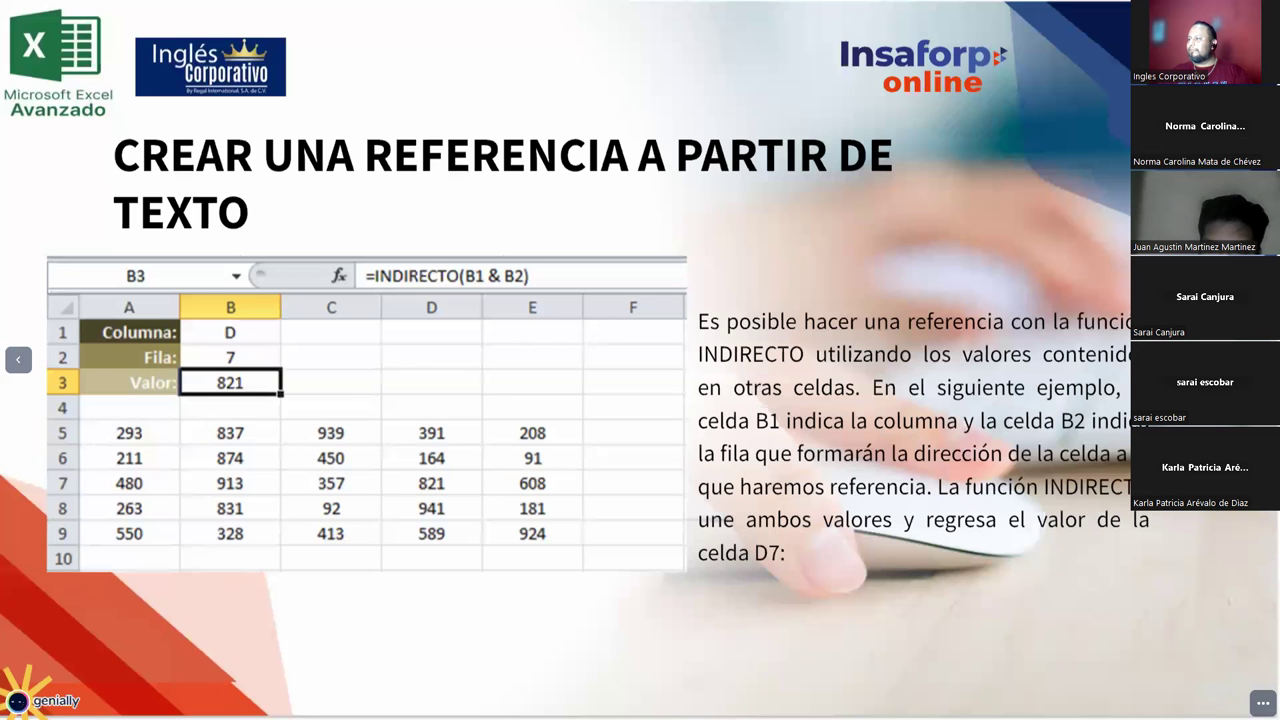
pyautogui.press('Right')
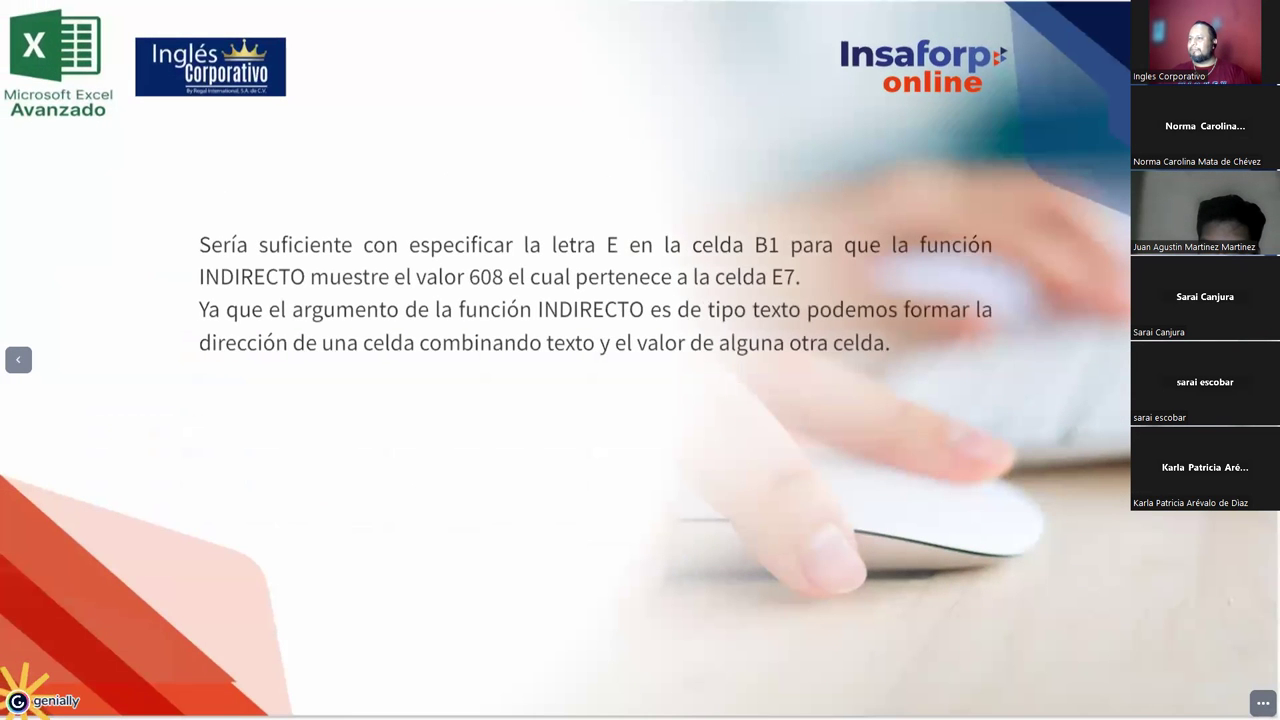
pyautogui.press('Right')
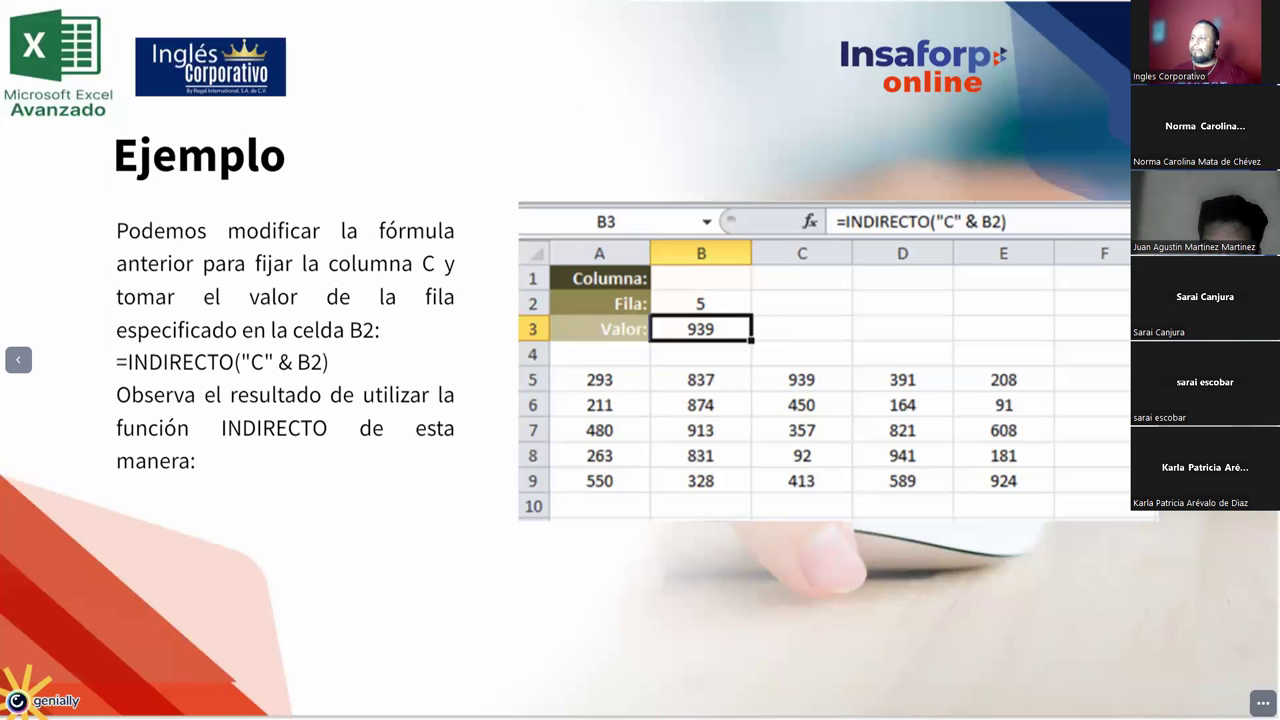
pyautogui.press('Right')
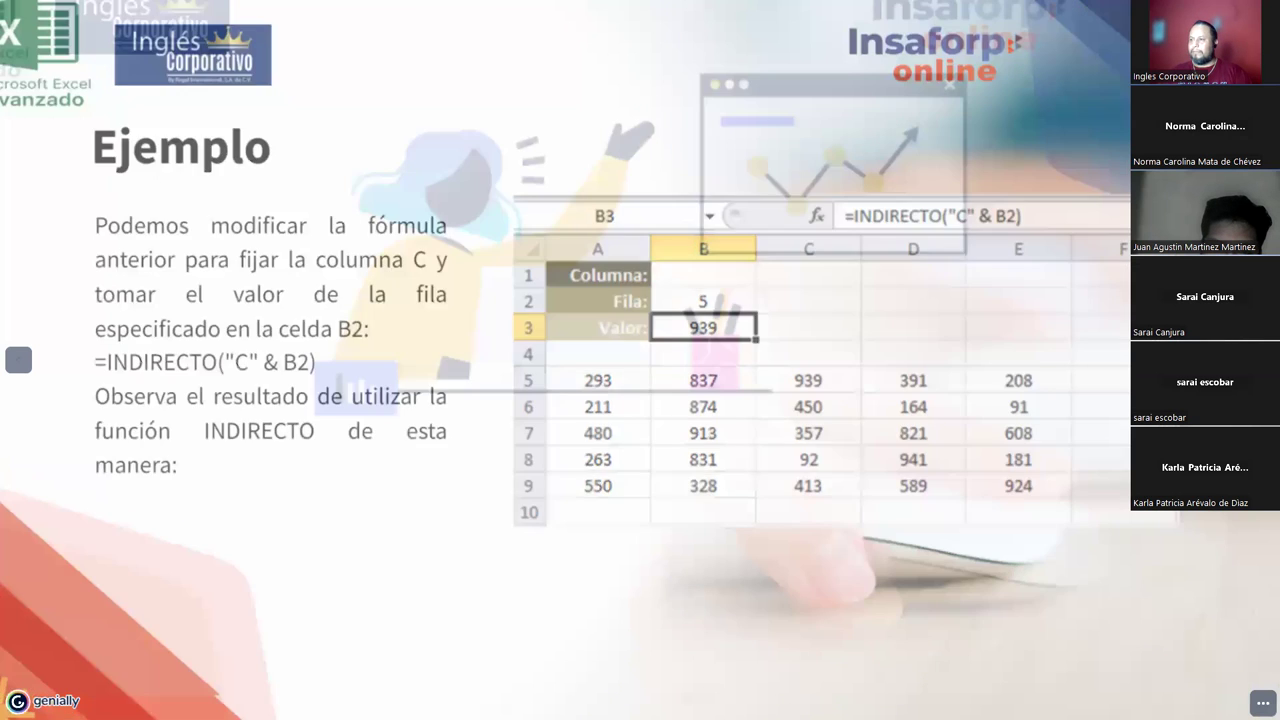
pyautogui.press('Right')
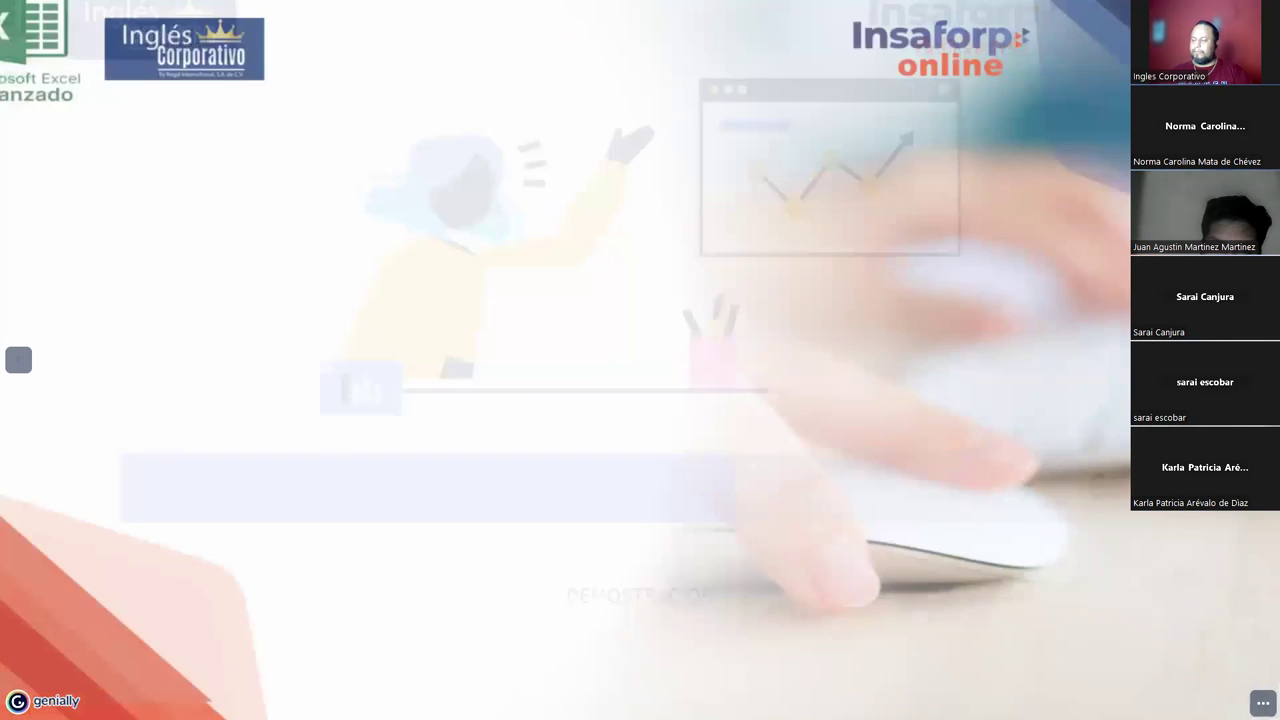
pyautogui.press('Right')
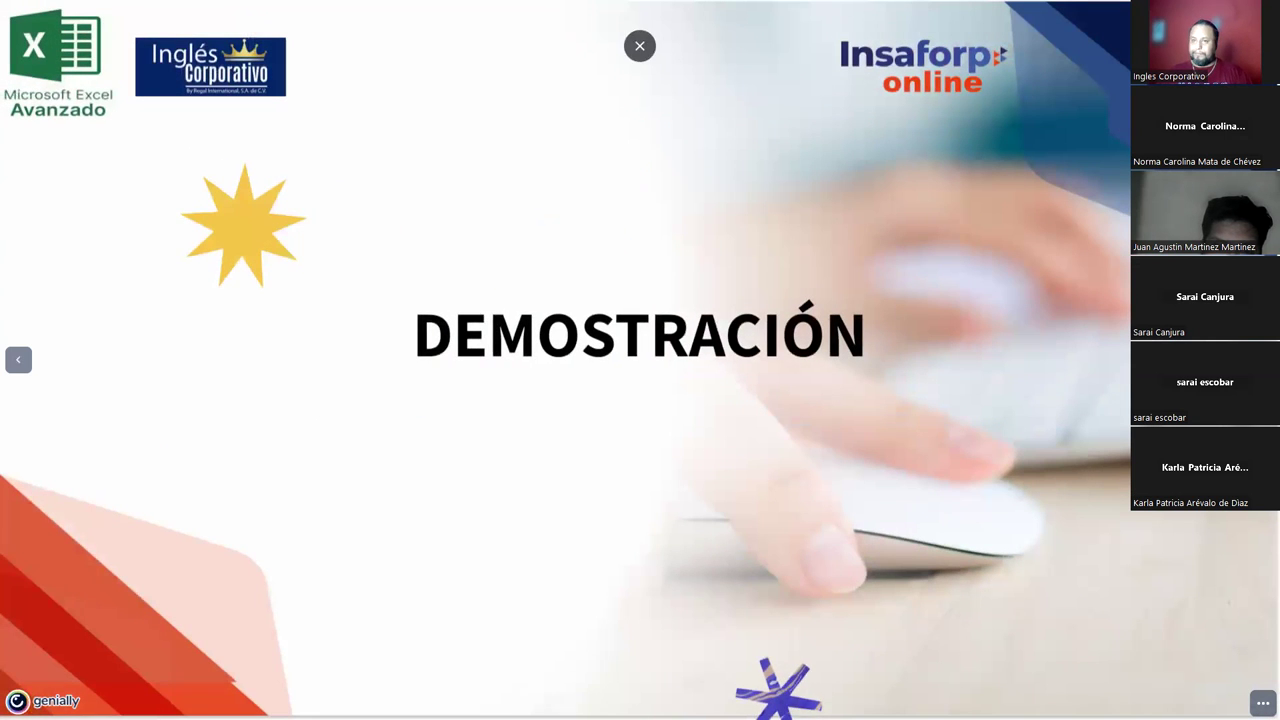
pyautogui.press('Right')
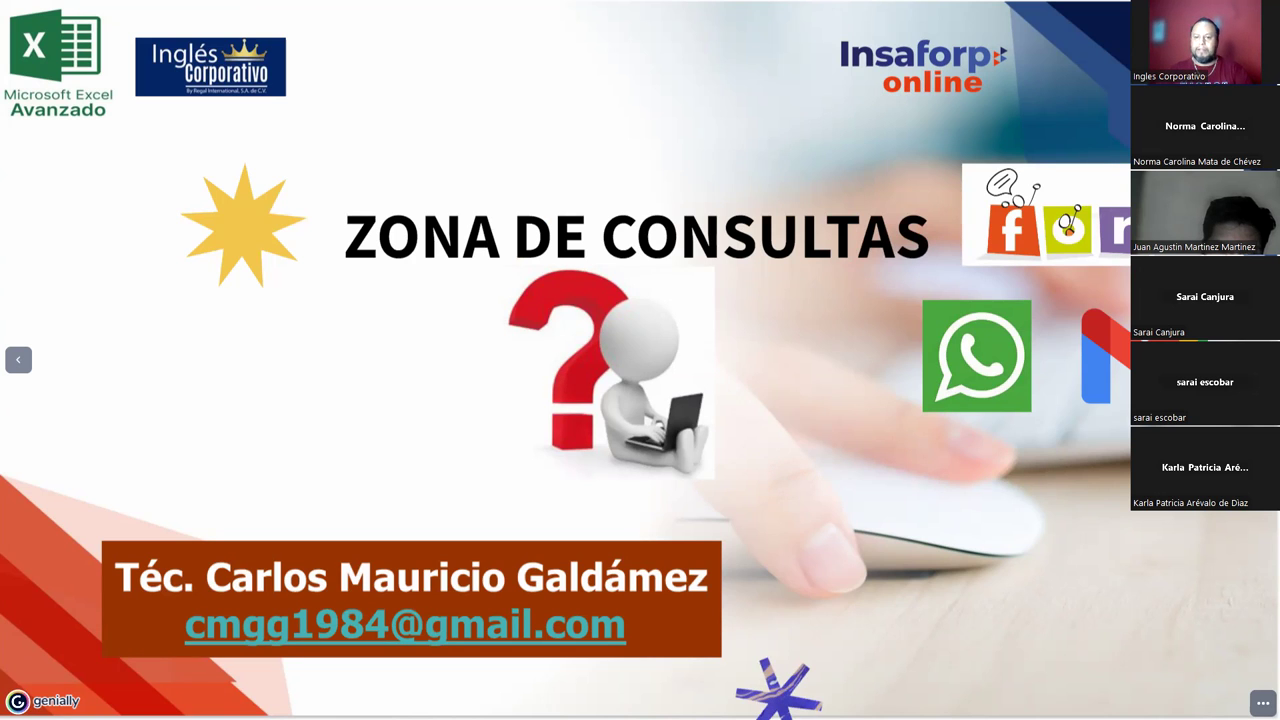
# - Rename the Hoja1 sheet tab to 'Sesión 01', correcting the initial all-caps 'SESIÓN 01'
pyautogui.hotkey('alt', 'Tab')
pyautogui.doubleClick(97, 664)
pyautogui.write('SESIÓN 01')
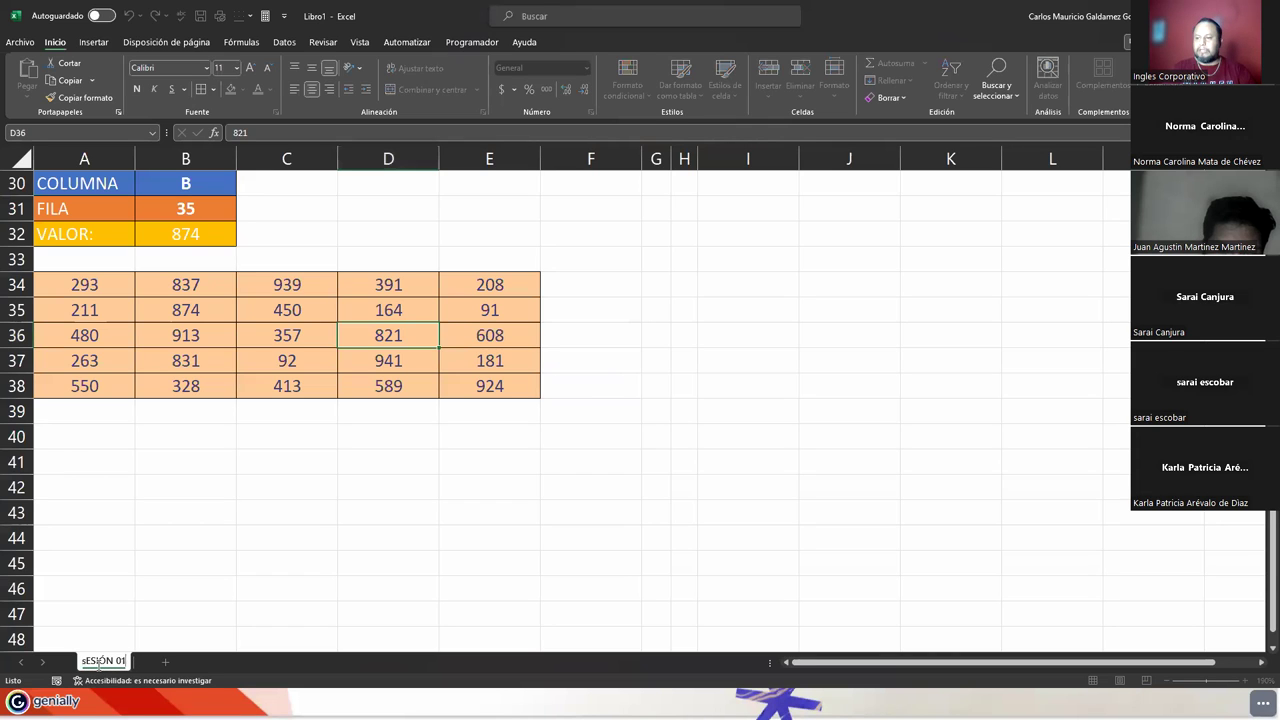
pyautogui.press('Return')
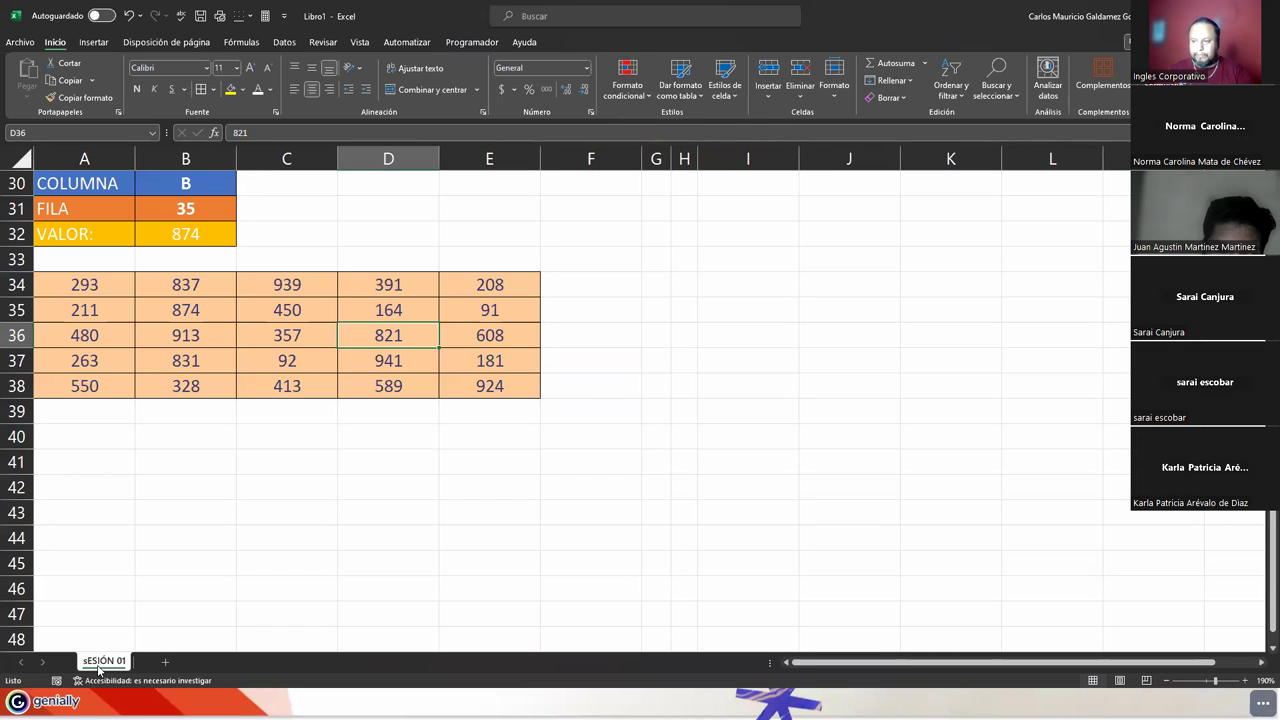
pyautogui.press('F2')
pyautogui.doubleClick(100, 661)
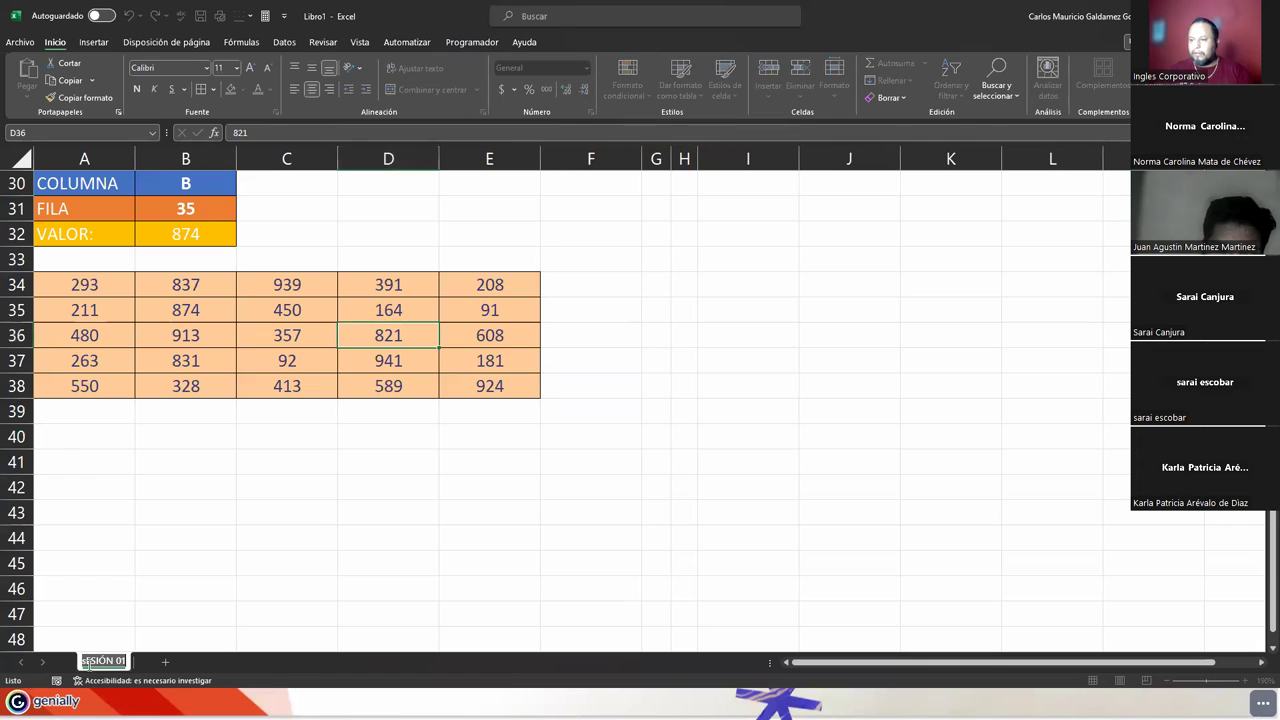
pyautogui.write('Sesión 01')
pyautogui.press('Return')
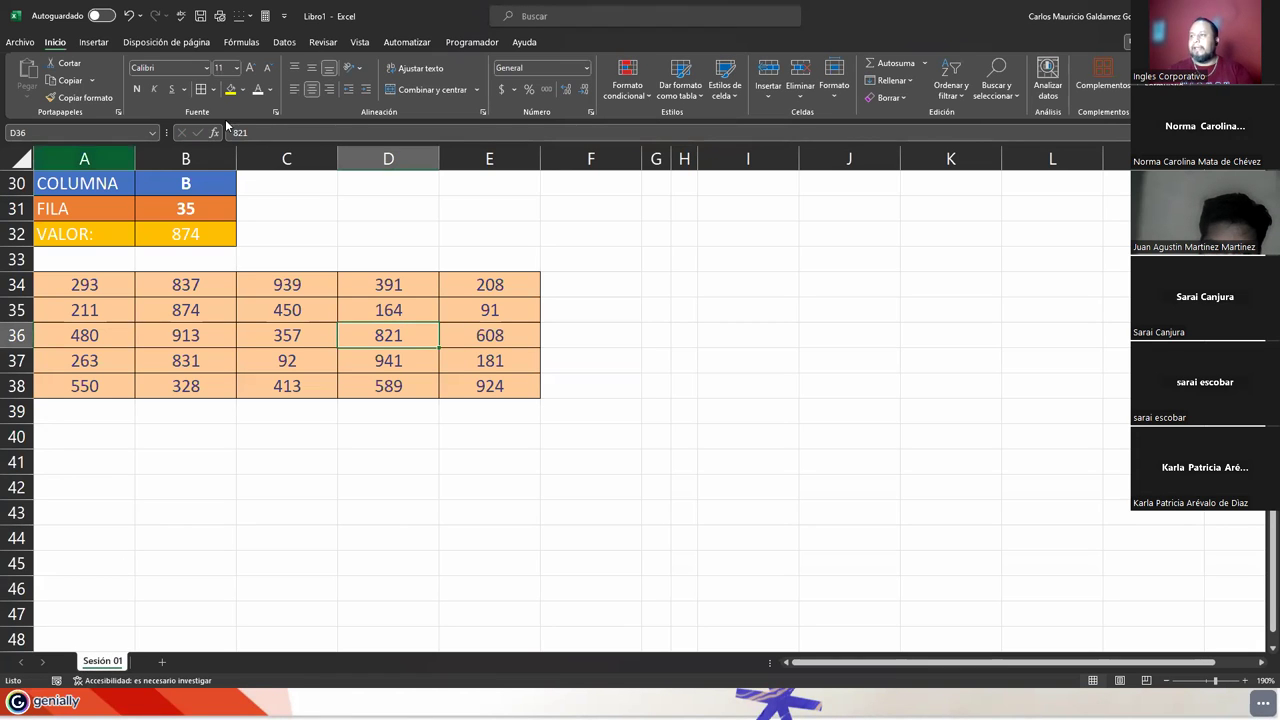
# - In Save As, browse Escritorio > 2023 > CURSOS INGLESCORPORATIVO > October course > Ejercicios
pyautogui.click(20, 42)
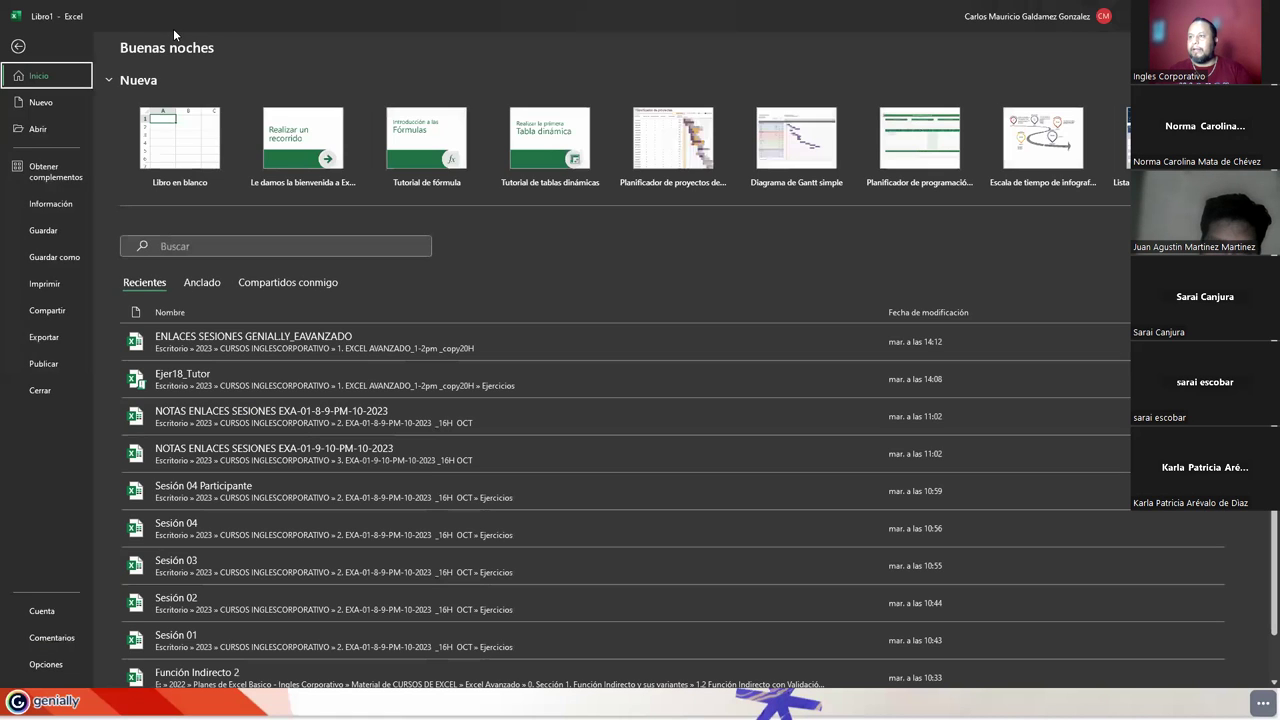
pyautogui.press('Escape')
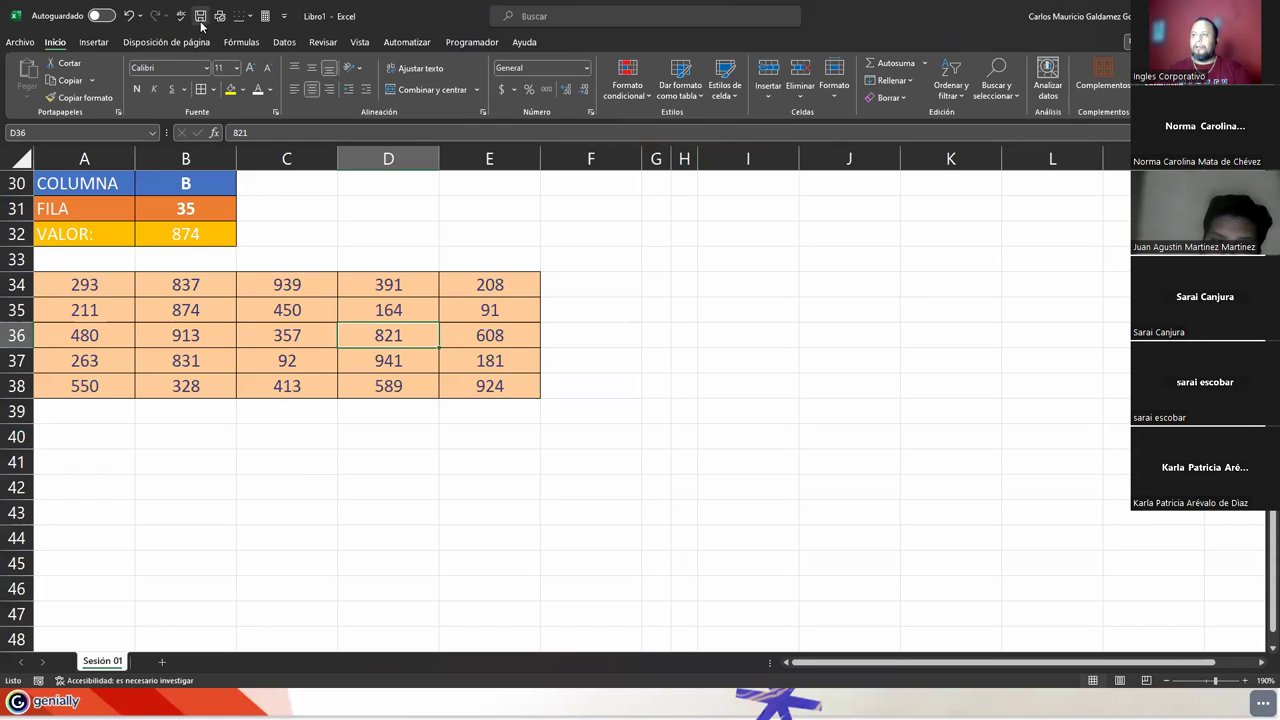
pyautogui.click(201, 16)
pyautogui.click(538, 457)
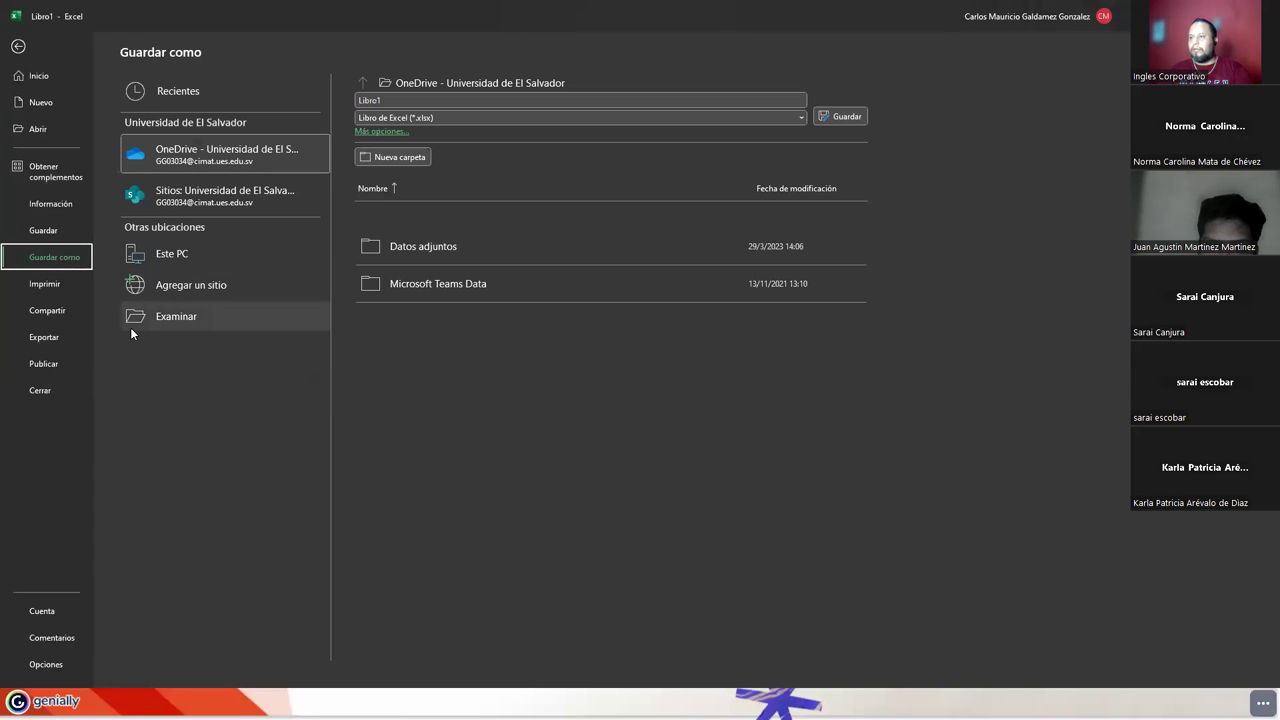
pyautogui.click(177, 318)
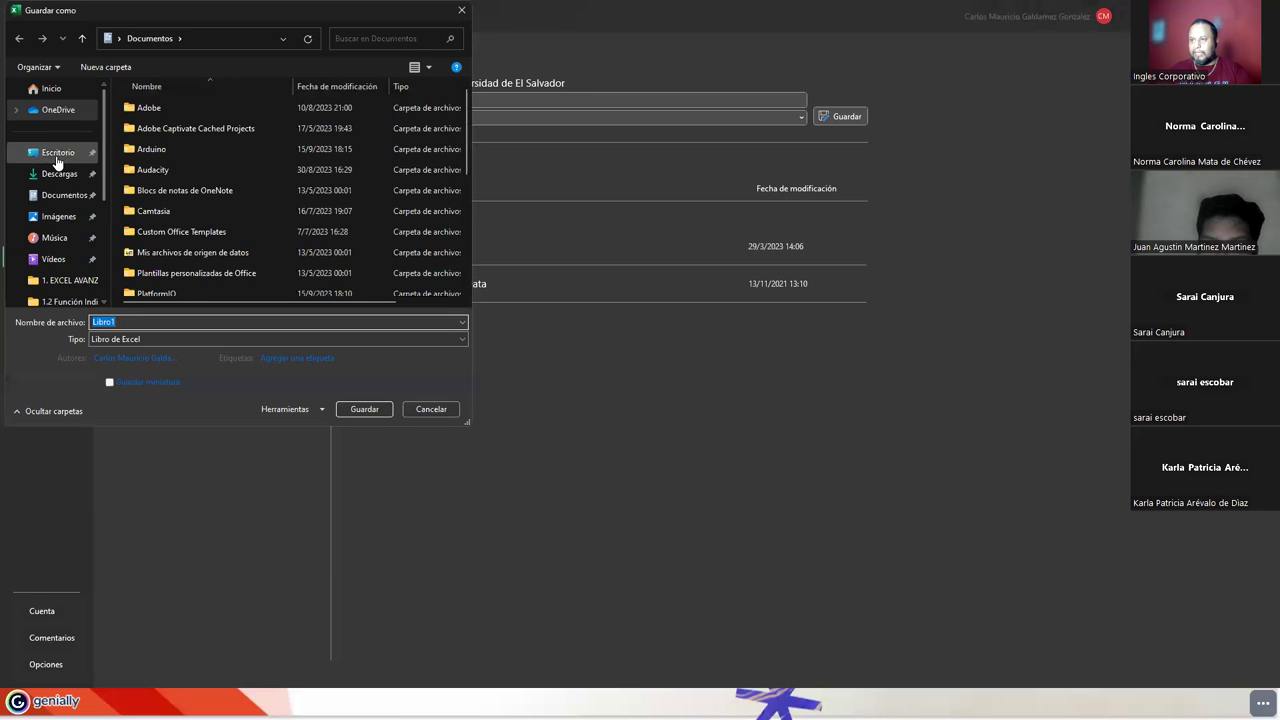
pyautogui.click(57, 152)
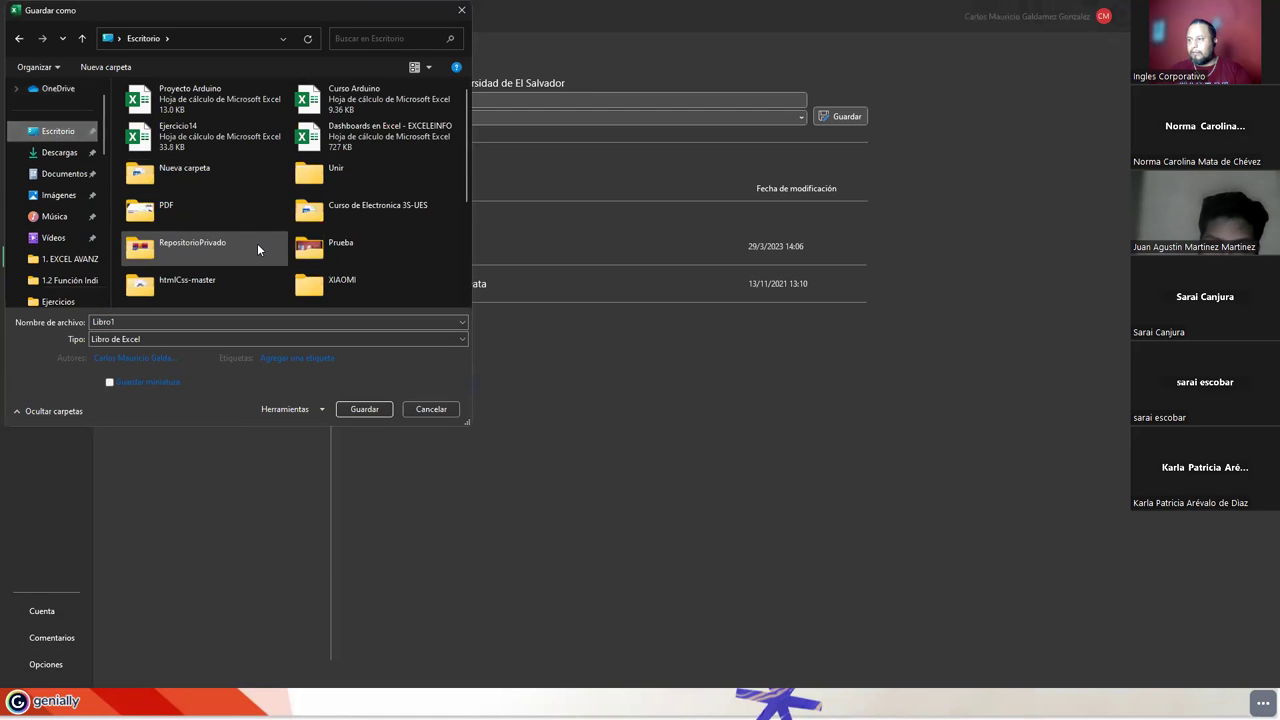
pyautogui.scroll(-5, 190, 245)
pyautogui.doubleClick(186, 245)
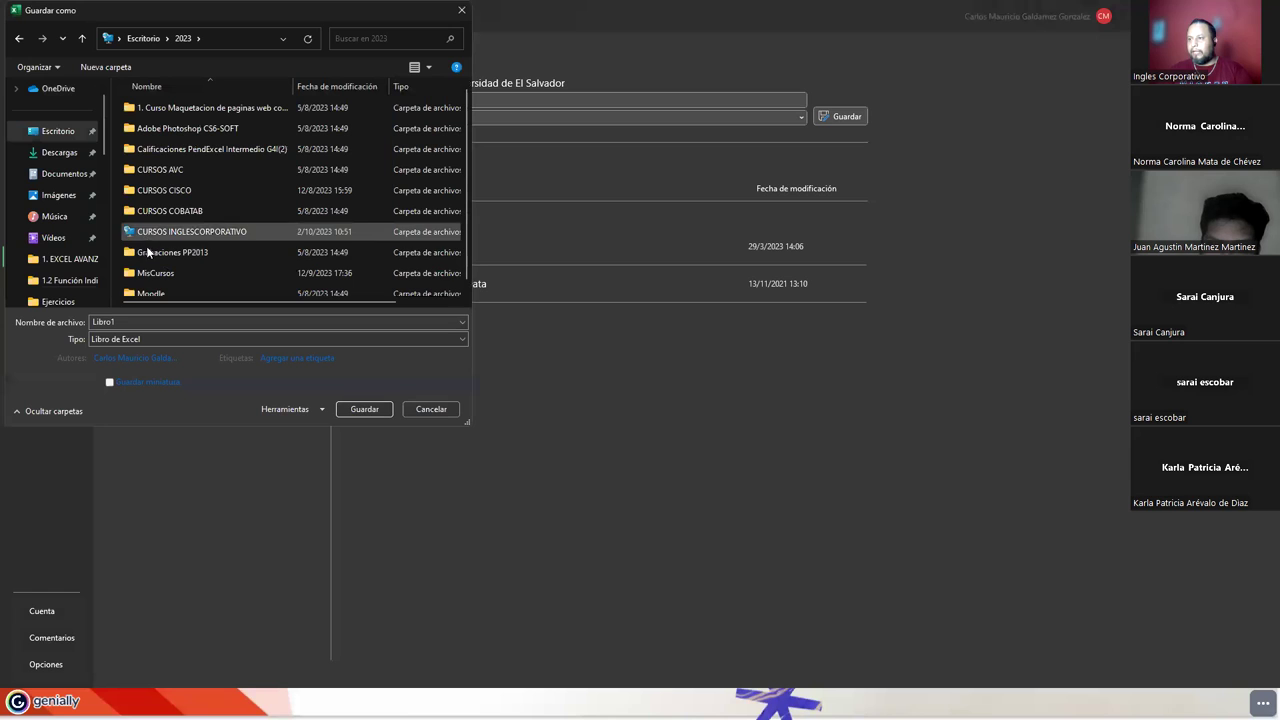
pyautogui.doubleClick(149, 235)
pyautogui.click(207, 130)
pyautogui.doubleClick(208, 130)
pyautogui.doubleClick(152, 128)
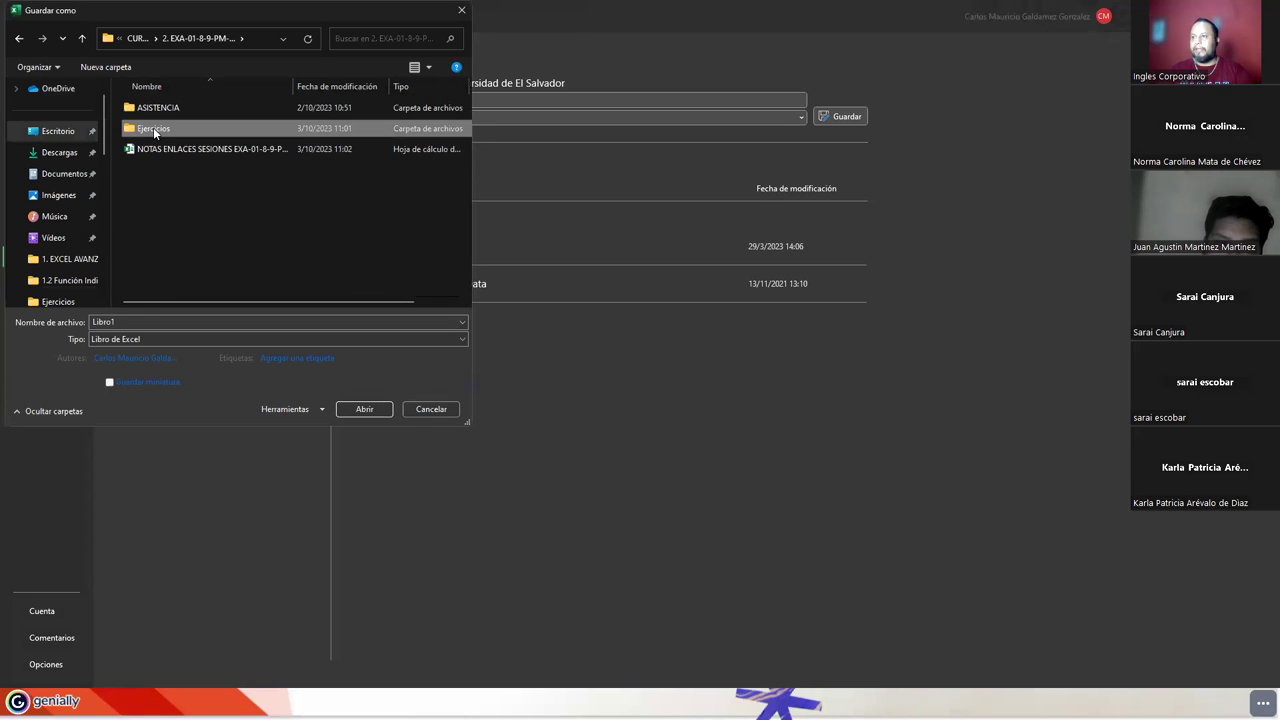
# - Name the workbook 'Semana 01' and save it in the Ejercicios folder
pyautogui.doubleClick(152, 321)
pyautogui.write('Sesion')
pyautogui.press('BackSpace')
pyautogui.press('BackSpace')
pyautogui.press('BackSpace')
pyautogui.write('Semana 01')
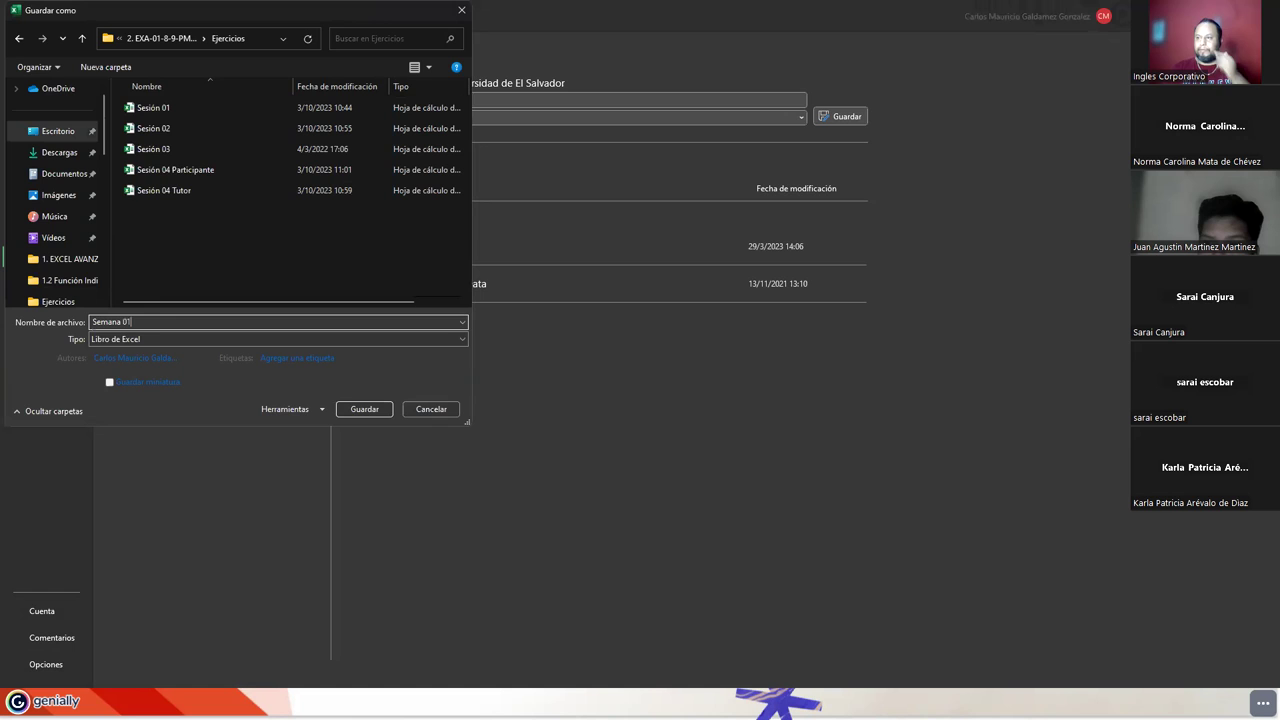
pyautogui.press('Return')
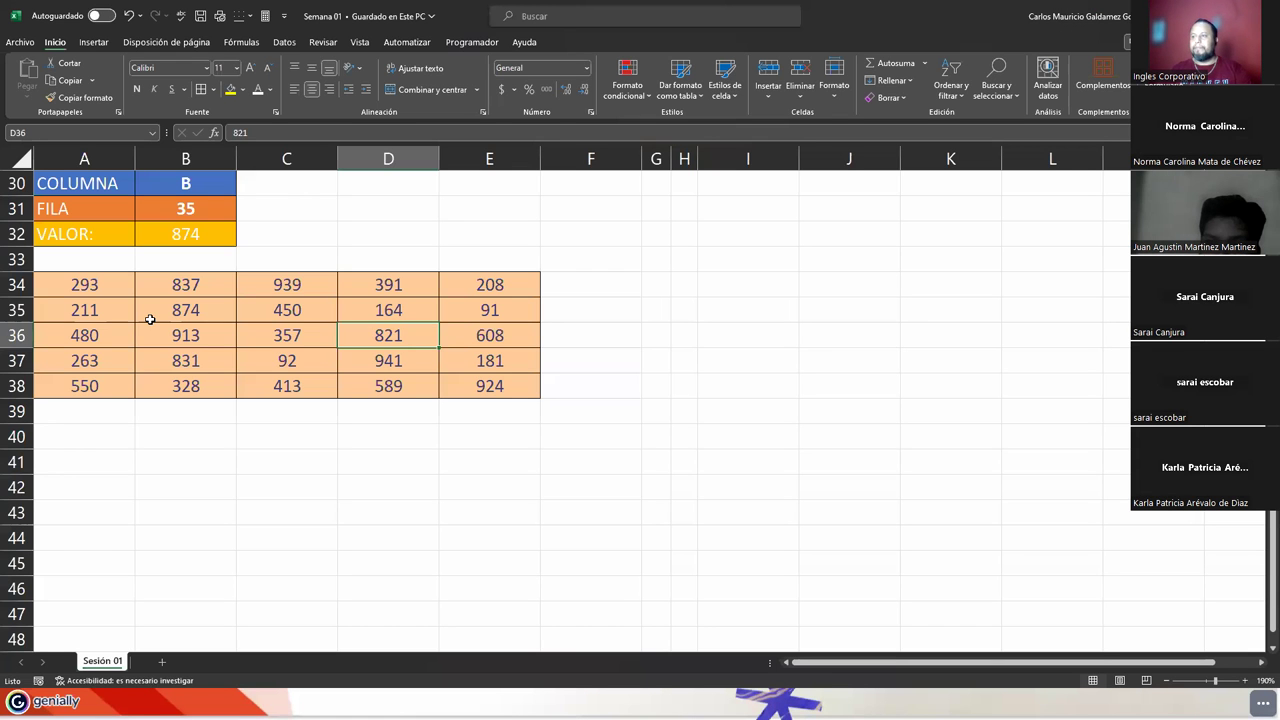
pyautogui.click(150, 318)
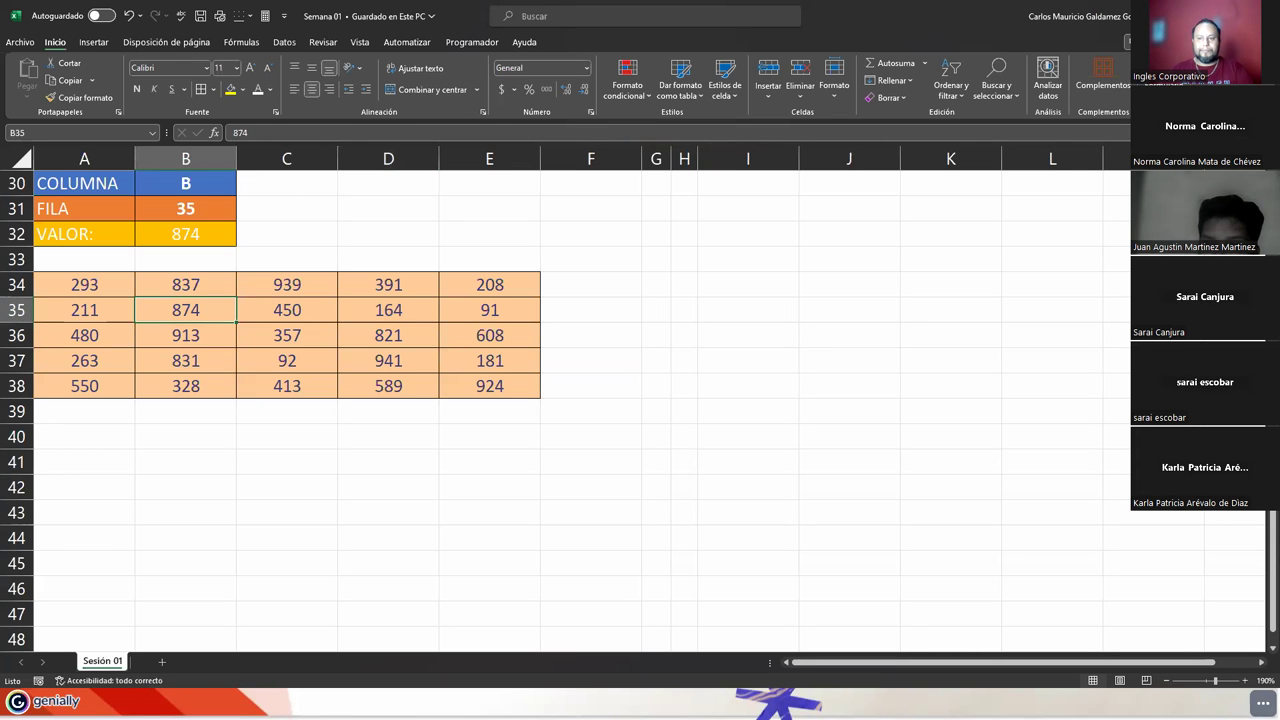
pyautogui.click(442, 342)
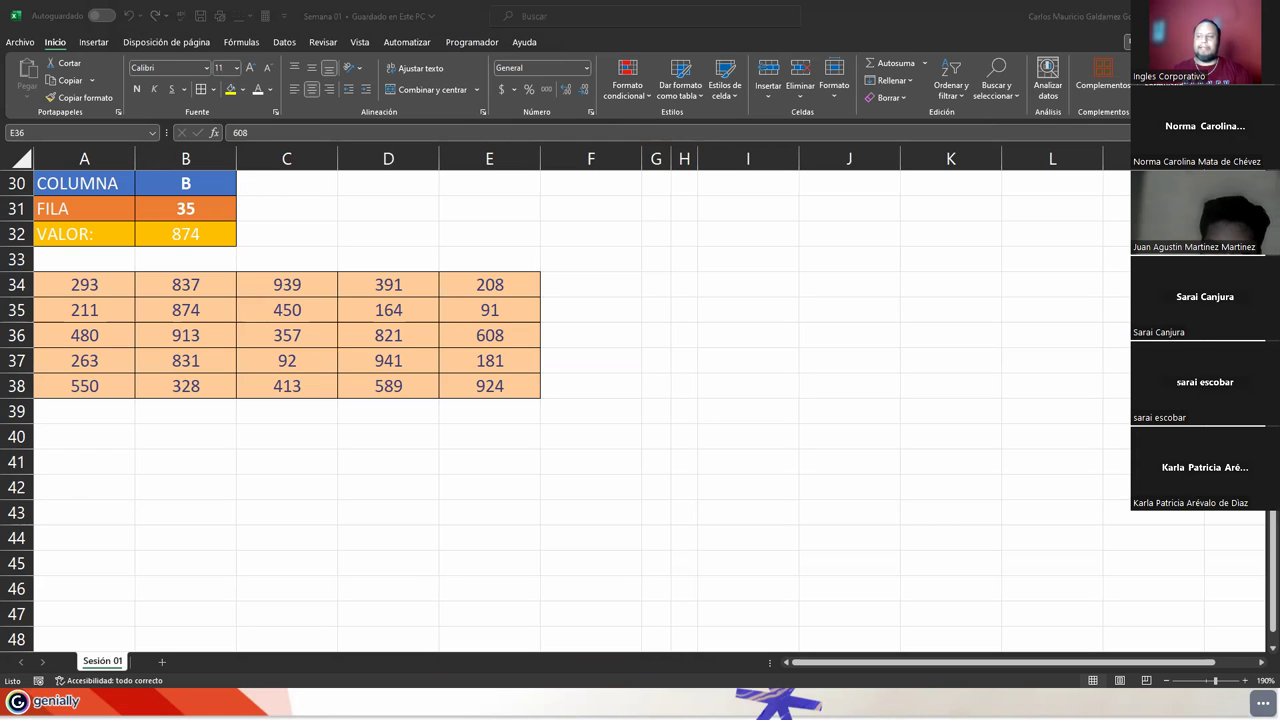
# - Point out the value 357 in C36, then advance the Genially slides to FINALIZACIÓN
pyautogui.click(310, 330)
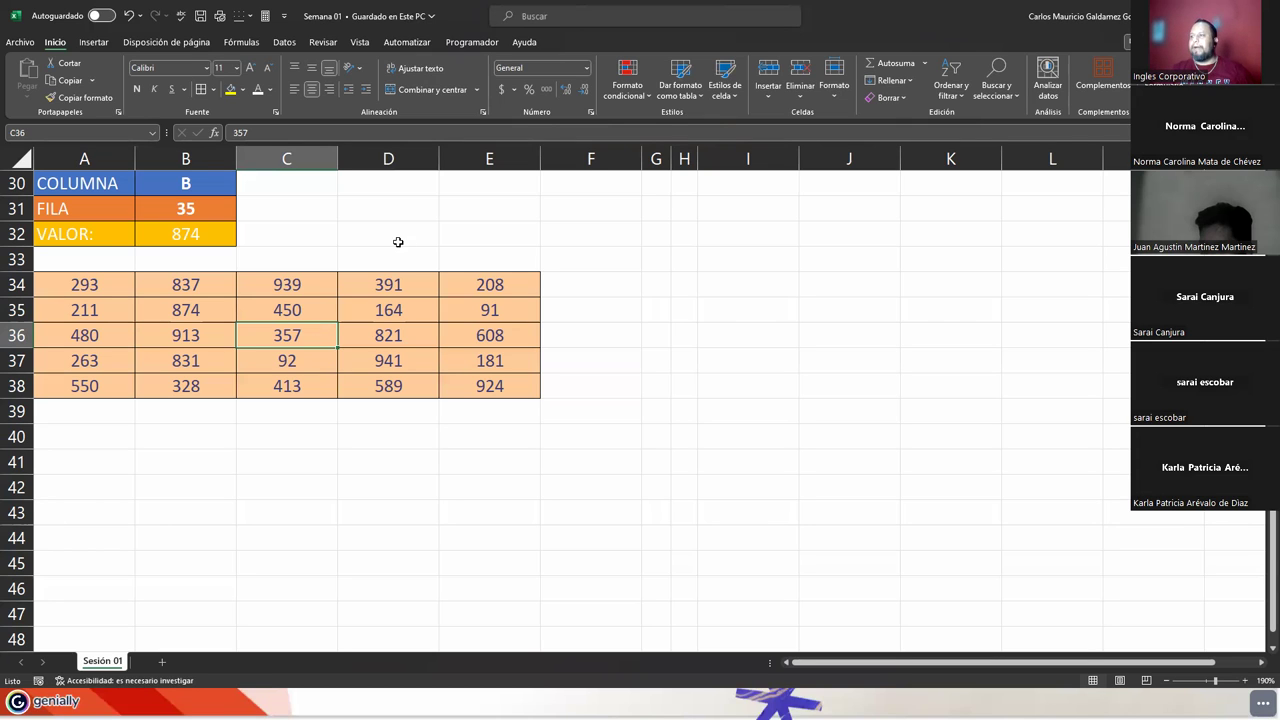
pyautogui.hotkey('alt', 'Tab')
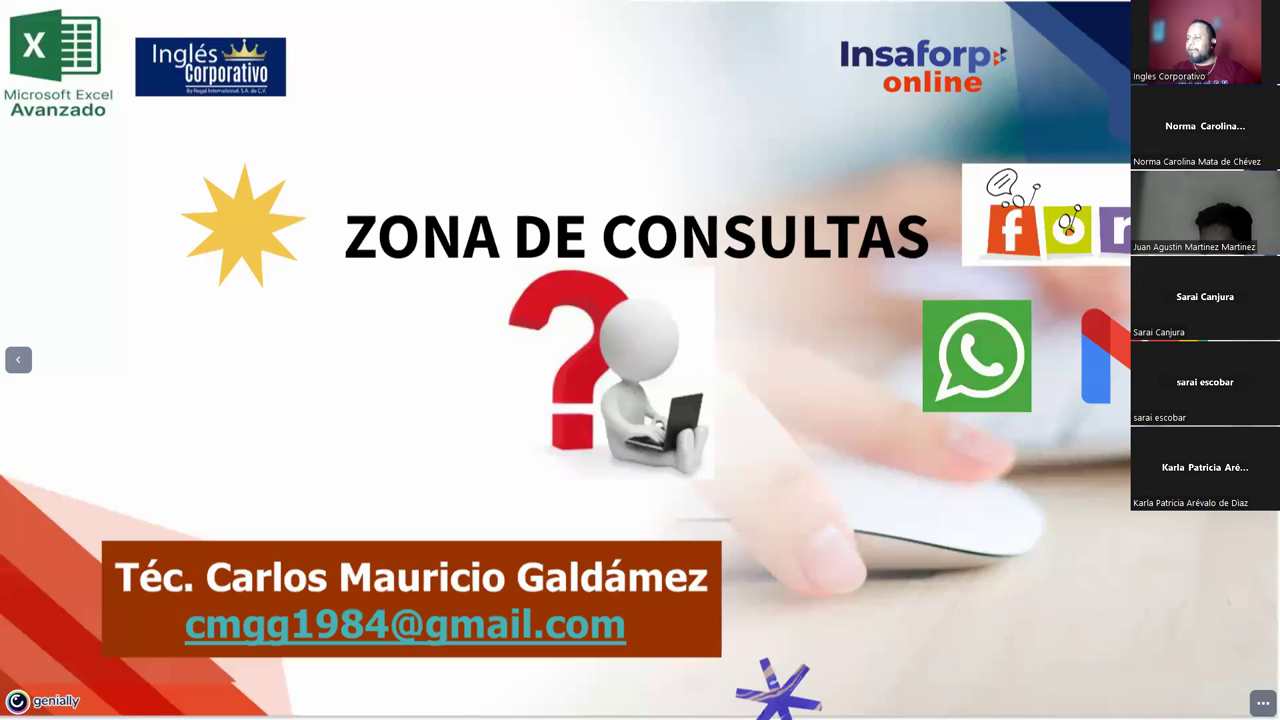
pyautogui.press('Right')
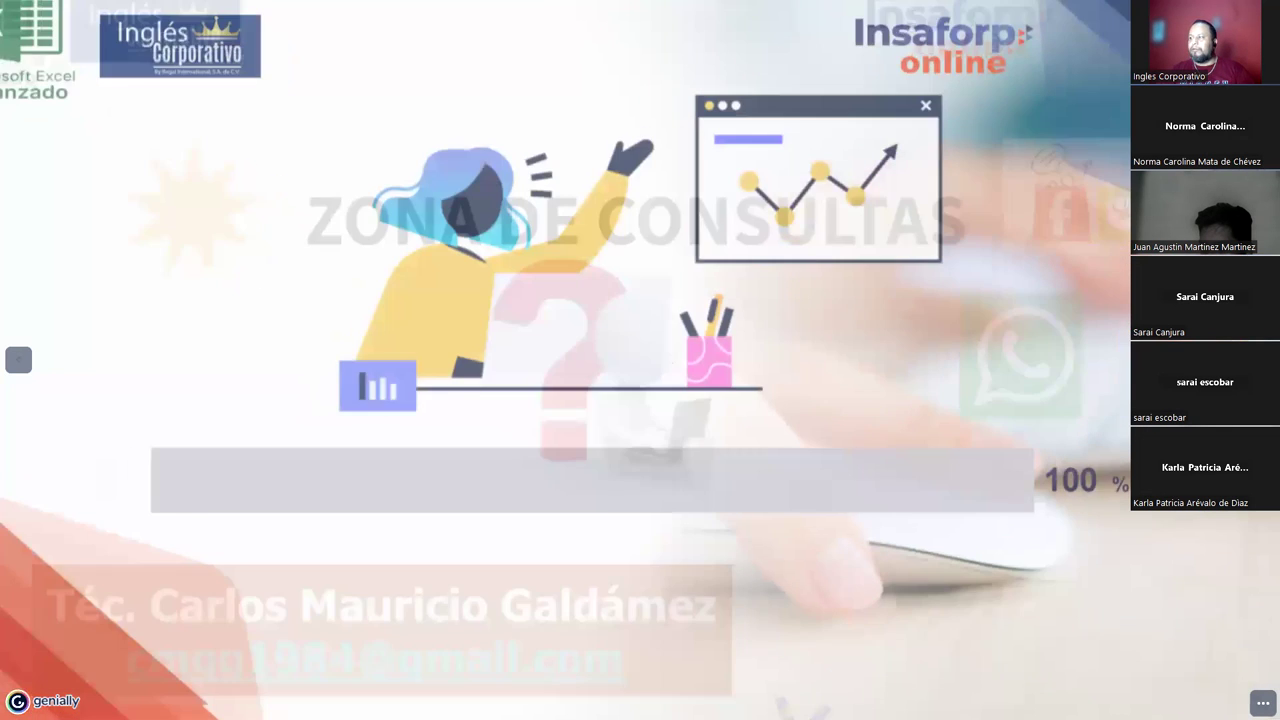